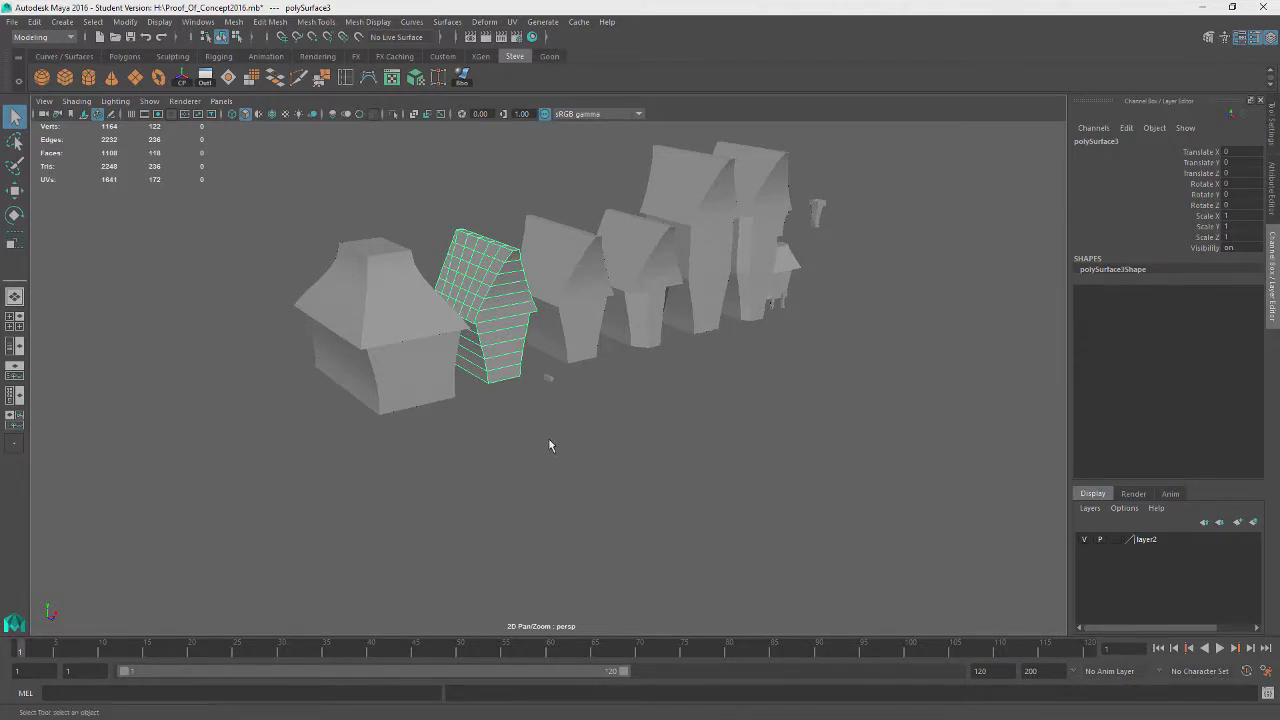
Step: Select the small bevelled block lying in front of the row of houses and frame it
alt+drag(548, 445, 455, 428)
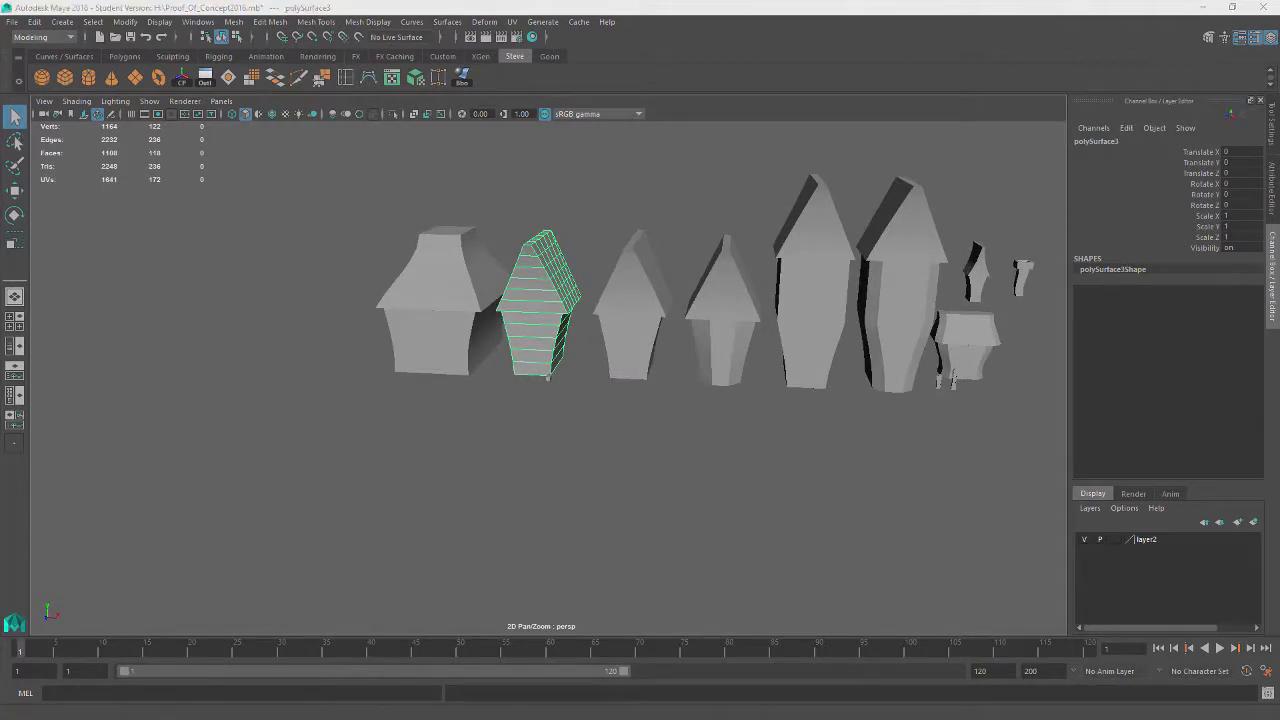
alt+drag(300, 437, 382, 437)
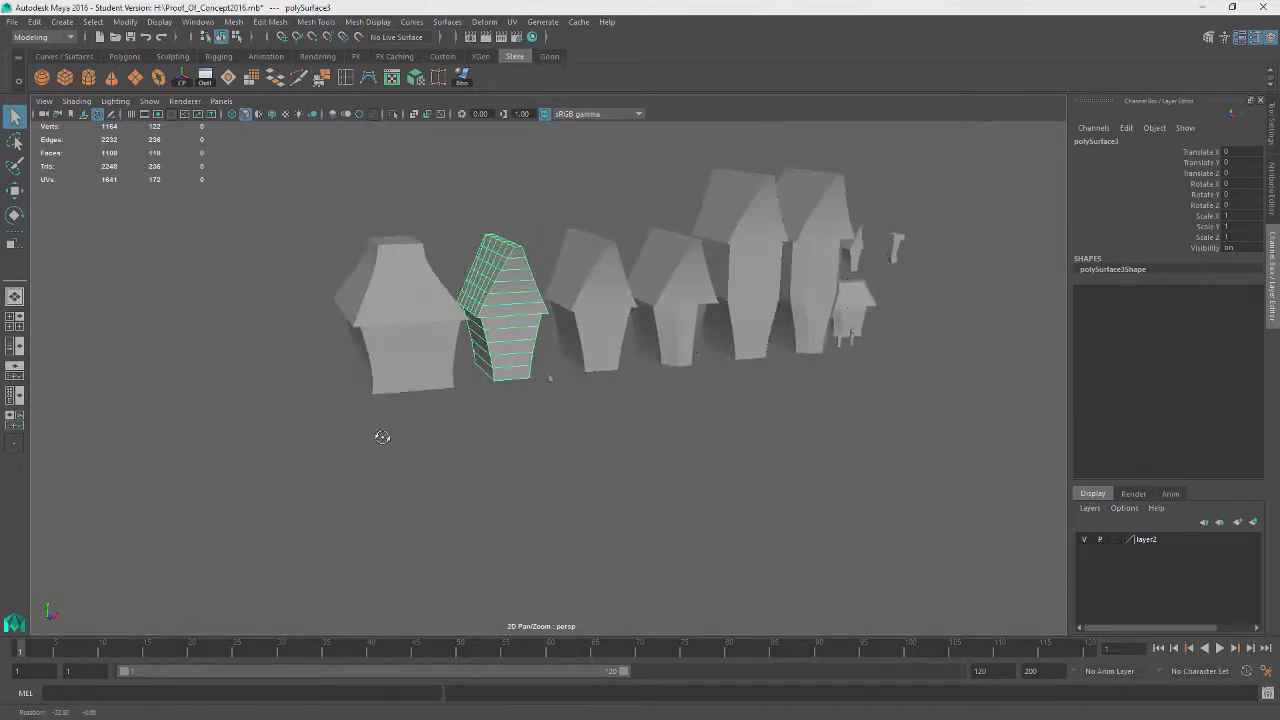
alt+middle_drag(560, 440, 517, 440)
alt+drag(363, 458, 474, 462)
click(488, 384)
key(f)
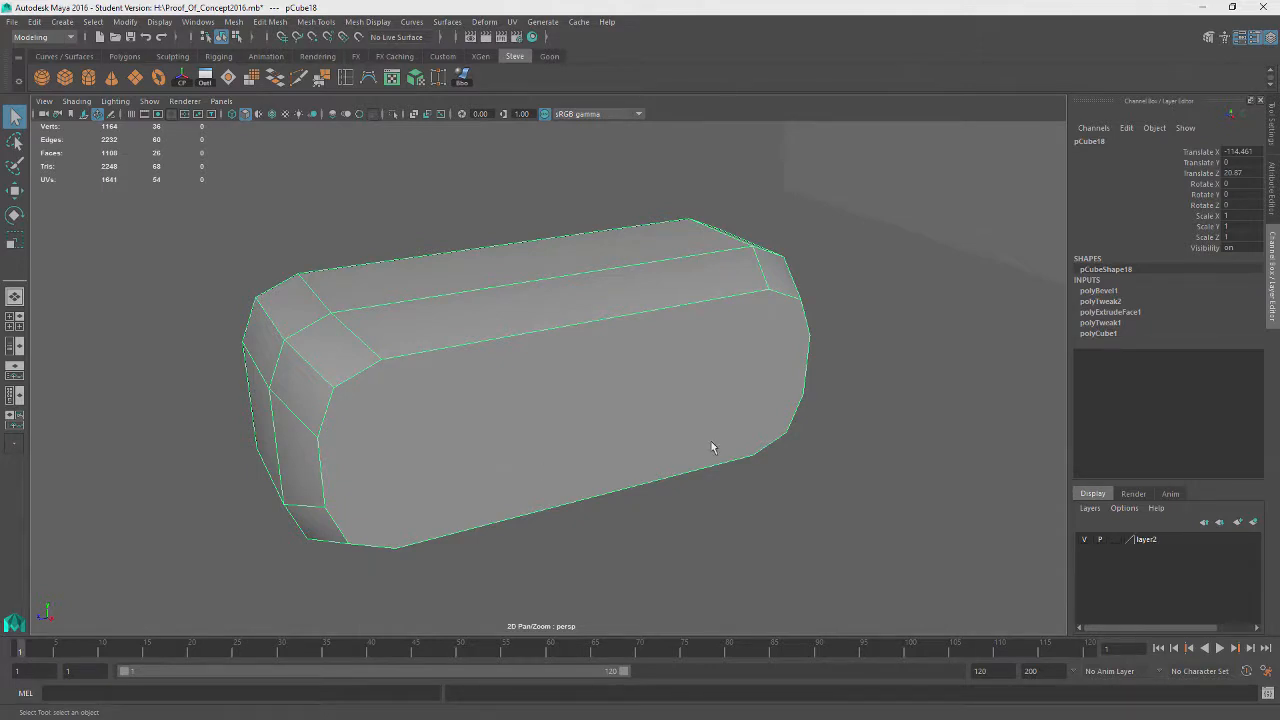
Step: Move the block's back face slightly toward its front to make the block thinner, then return to object selection
scroll(688, 416, down, 10)
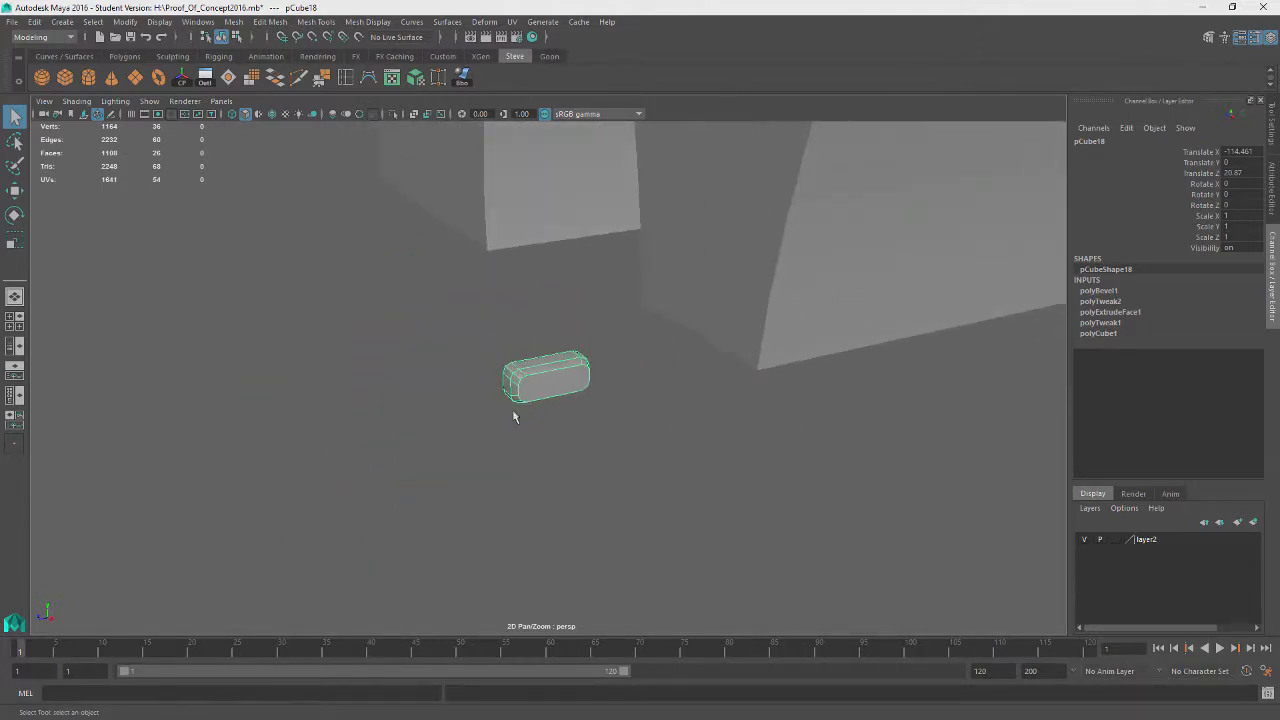
alt+drag(513, 417, 537, 408)
key(w)
scroll(600, 395, up, 3)
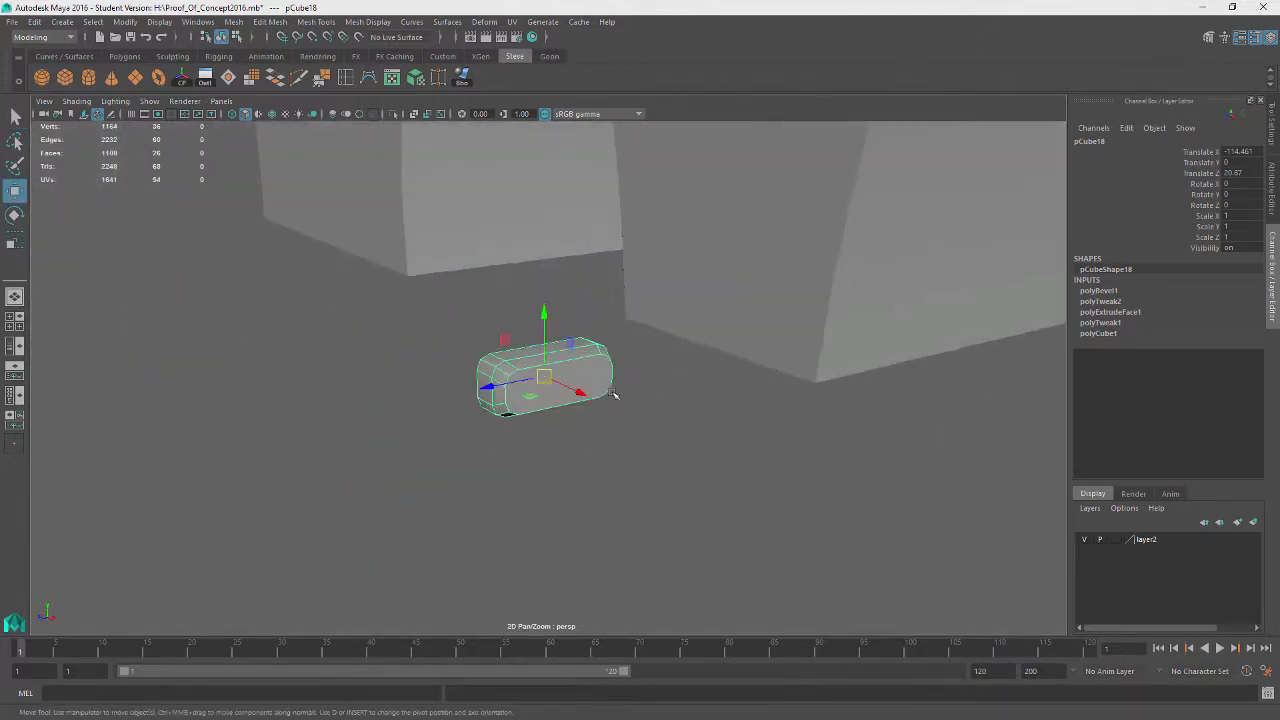
alt+drag(614, 395, 710, 371)
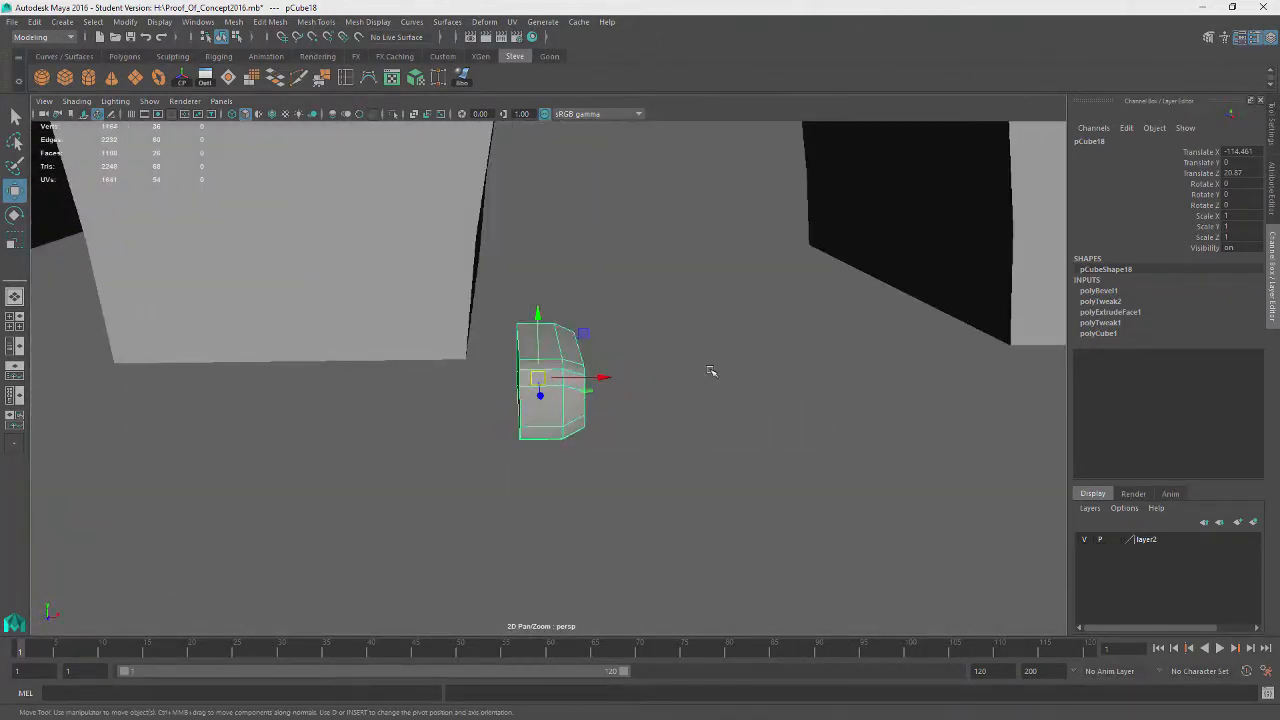
right_drag(709, 369, 710, 369)
alt+drag(710, 369, 543, 398)
click(528, 373)
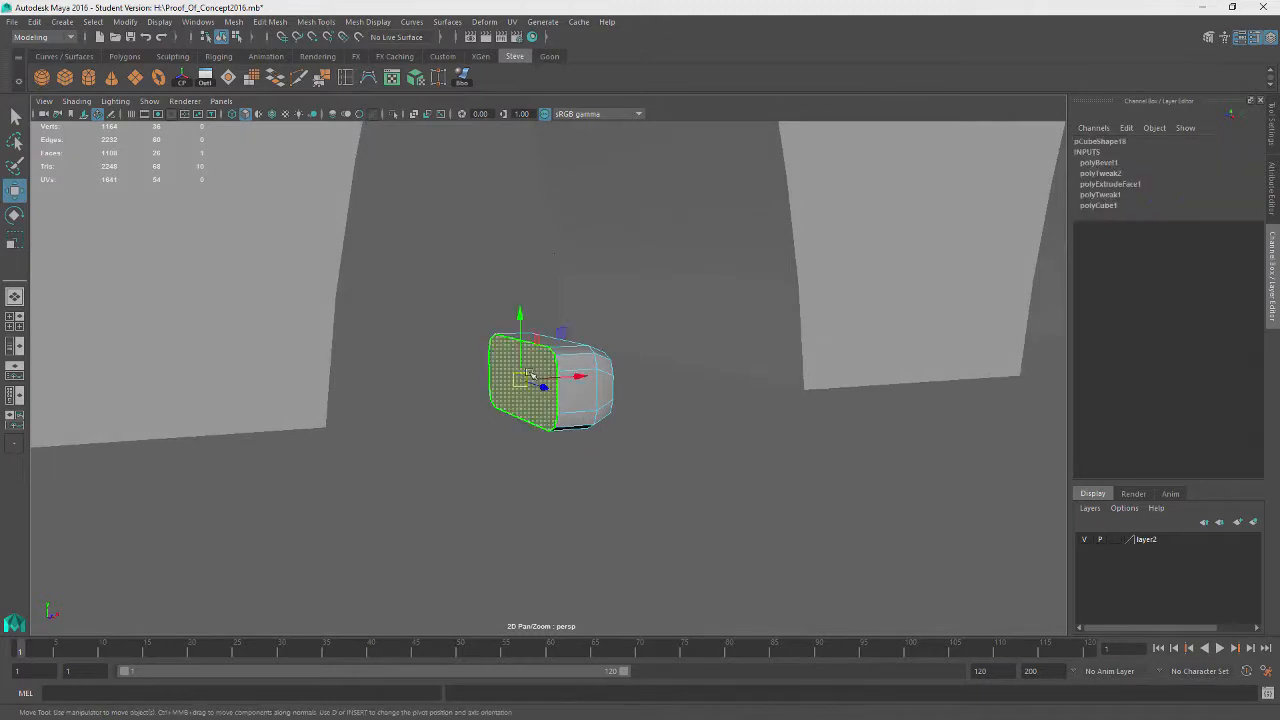
middle_drag(575, 374, 586, 376)
alt+drag(690, 394, 540, 400)
right_drag(519, 224, 590, 204)
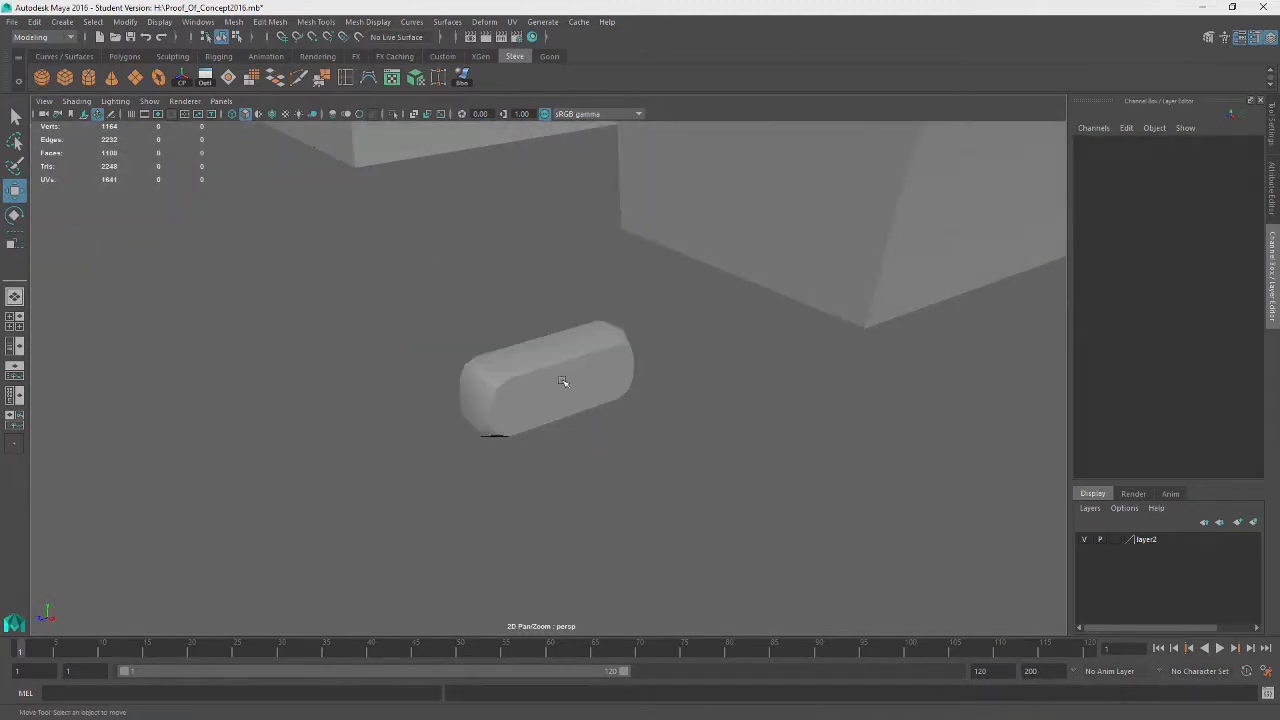
Step: Move the block over to the house's side wall and lower it to the base near the front corner
click(563, 381)
alt+drag(563, 381, 537, 468)
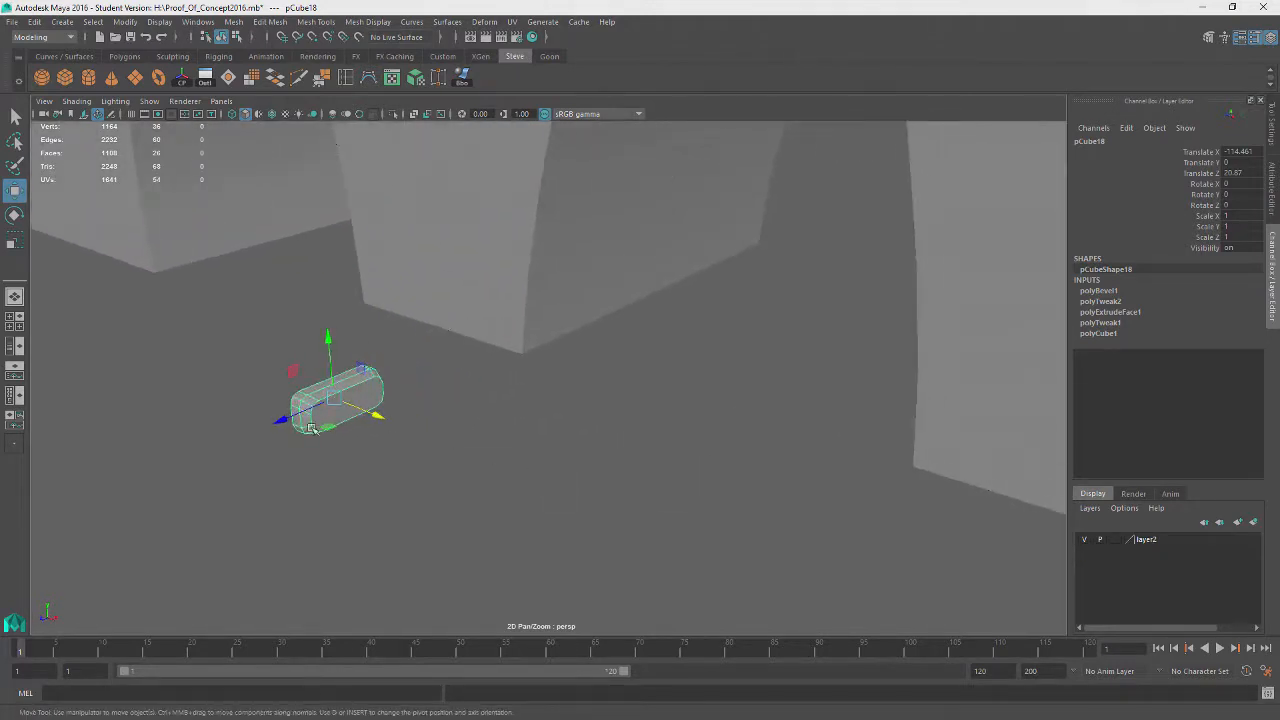
drag(293, 418, 539, 279)
key(f)
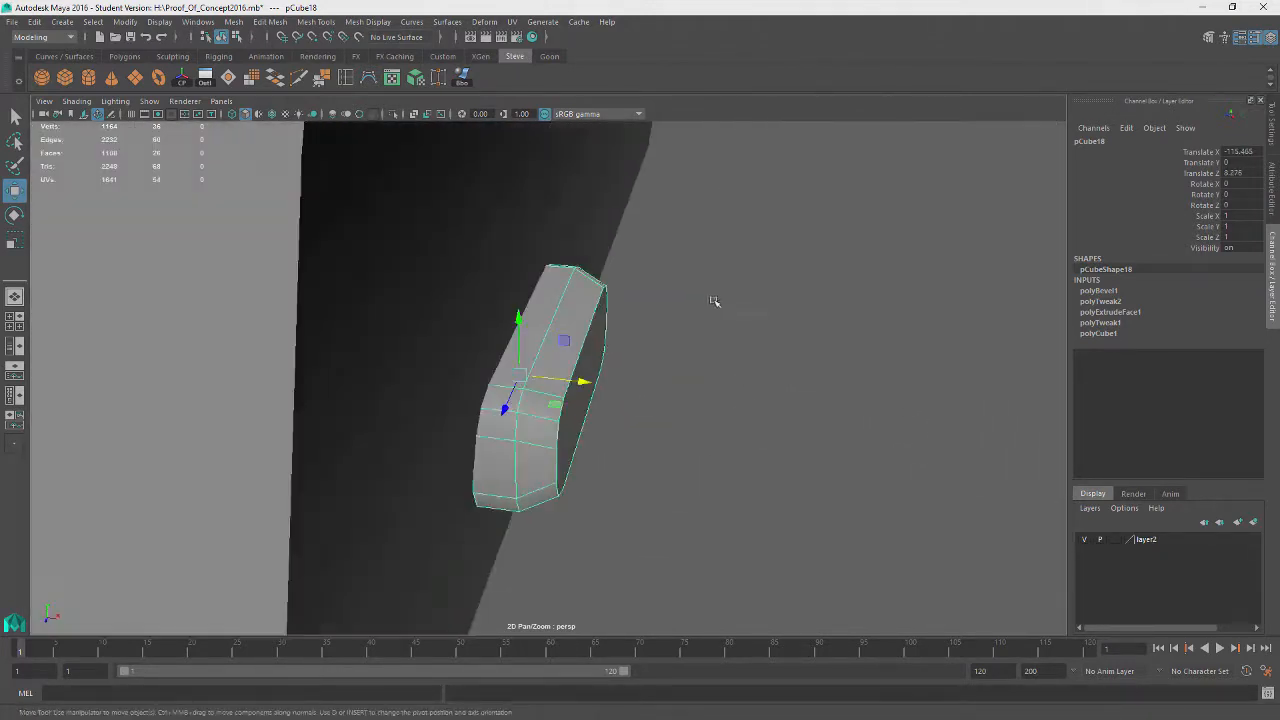
alt+drag(714, 300, 680, 394)
alt+middle_drag(680, 394, 752, 311)
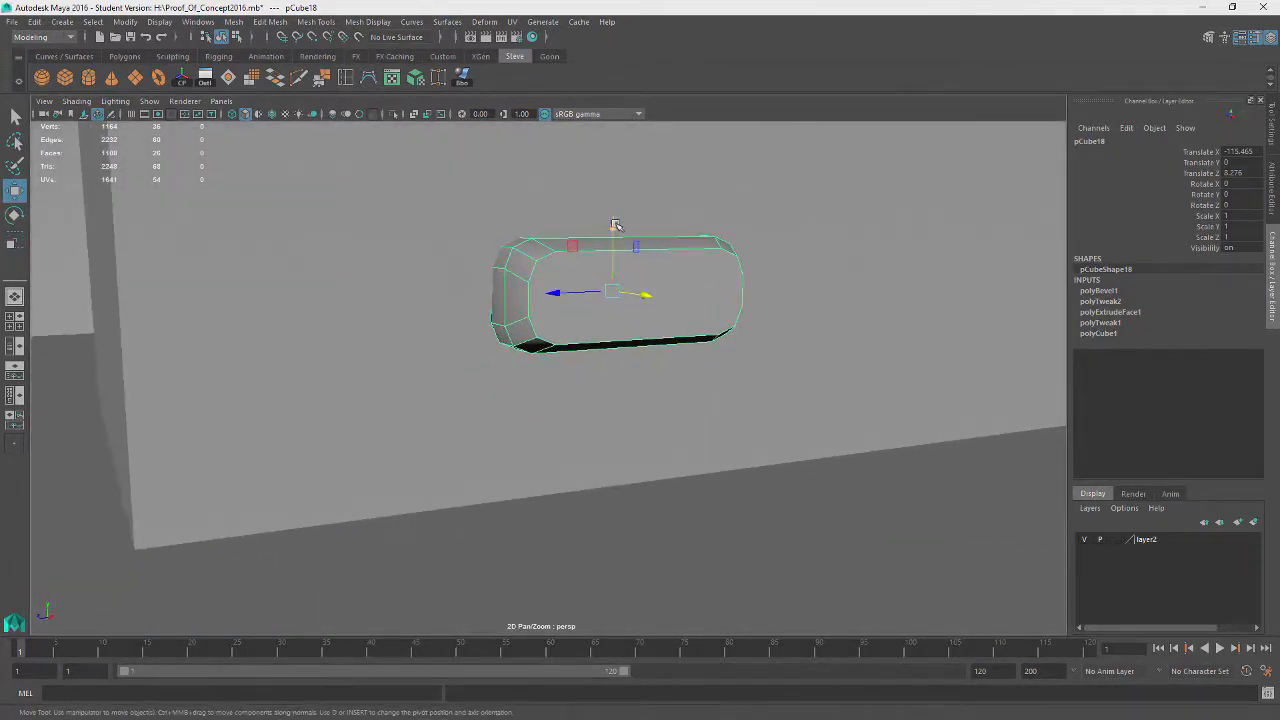
drag(615, 224, 612, 335)
drag(553, 404, 760, 440)
Step: Delete the block's wall-facing back face and push the block into the wall so only its front protrudes
right_drag(831, 323, 834, 371)
alt+drag(548, 520, 657, 531)
key(Delete)
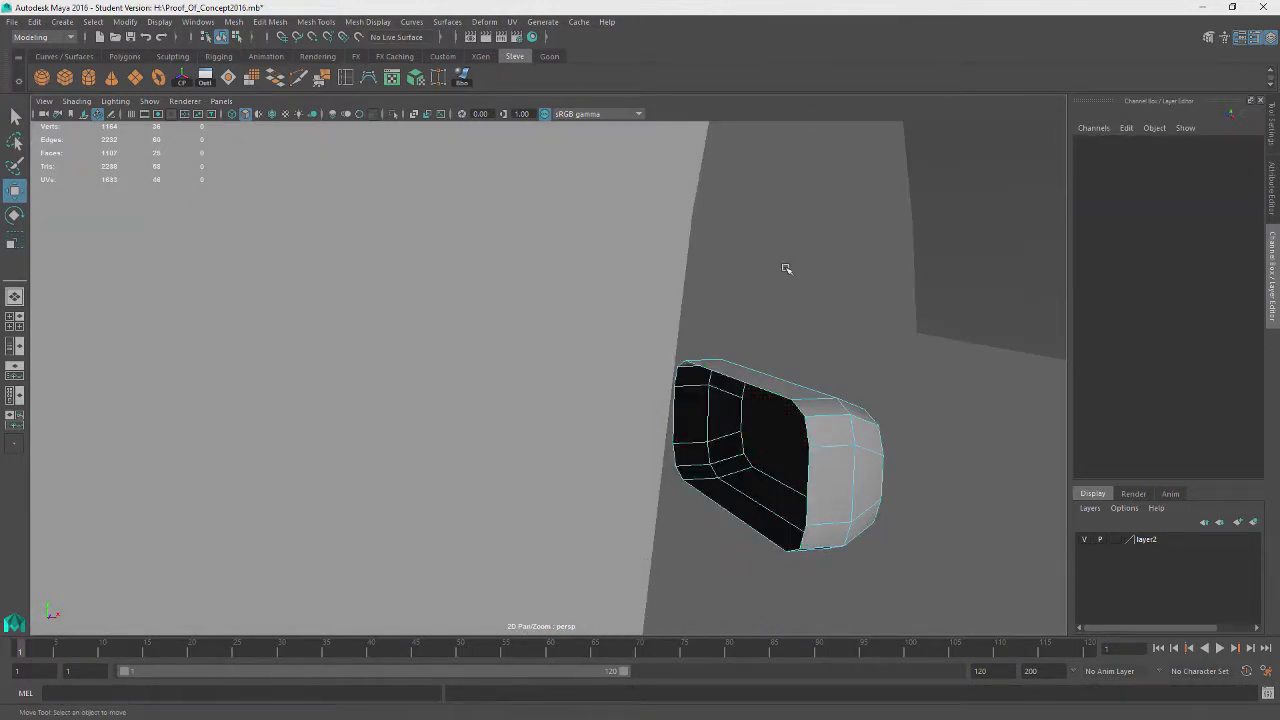
right_drag(786, 266, 788, 231)
alt+drag(908, 434, 765, 443)
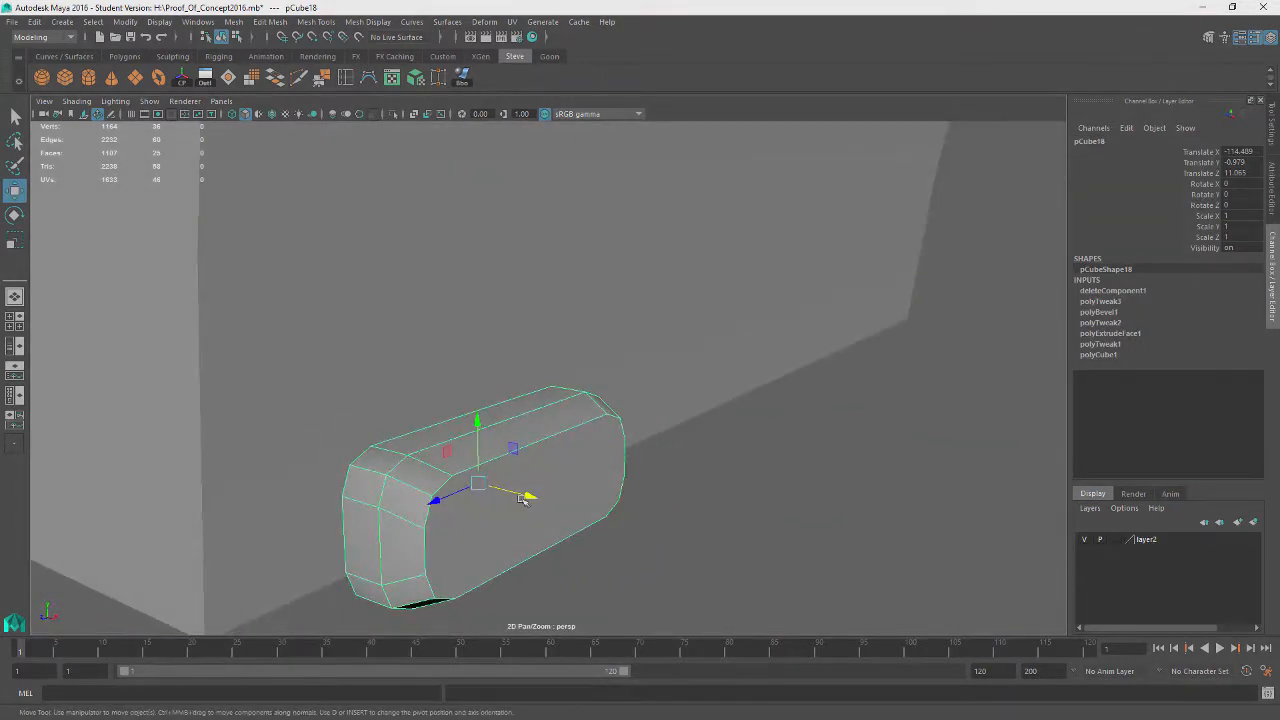
drag(523, 499, 741, 403)
Step: Duplicate the block along the base of the wall with repeated equal spacing to form a row of six blocks
key(ctrl+d)
drag(476, 346, 722, 333)
key(shift+d)
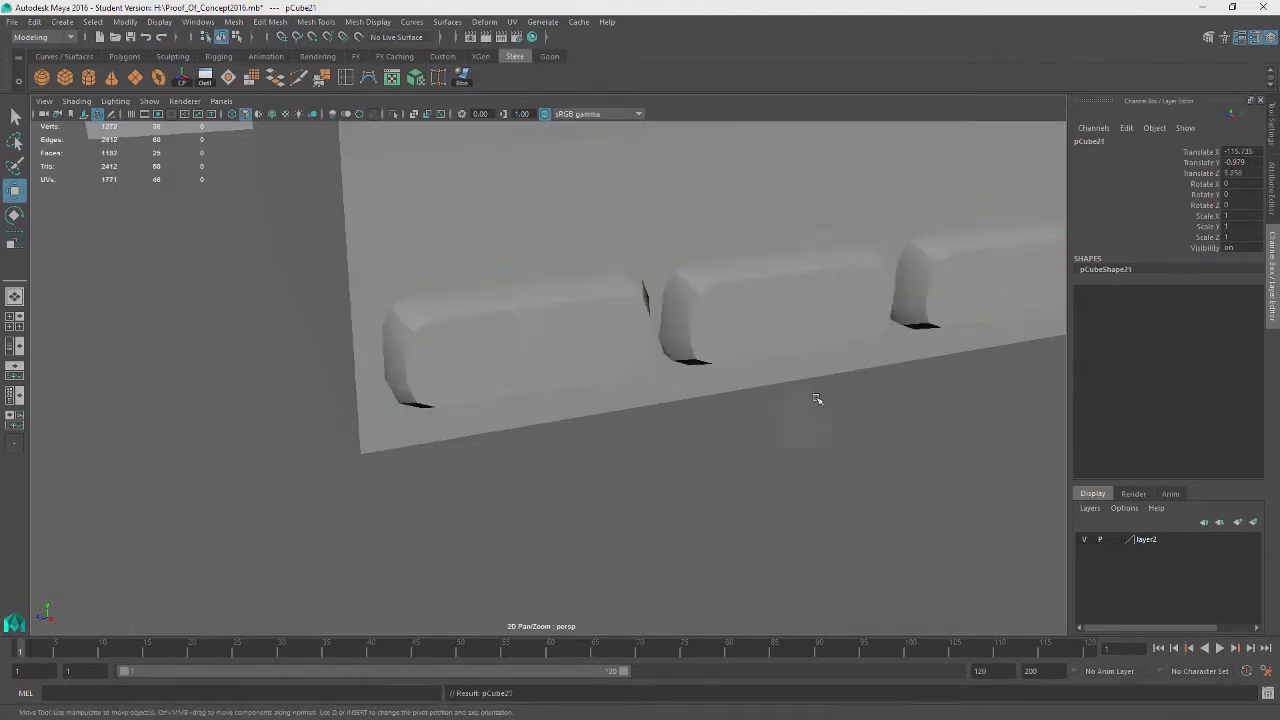
scroll(849, 417, down, 4)
alt+middle_drag(880, 446, 708, 530)
alt+drag(557, 503, 571, 502)
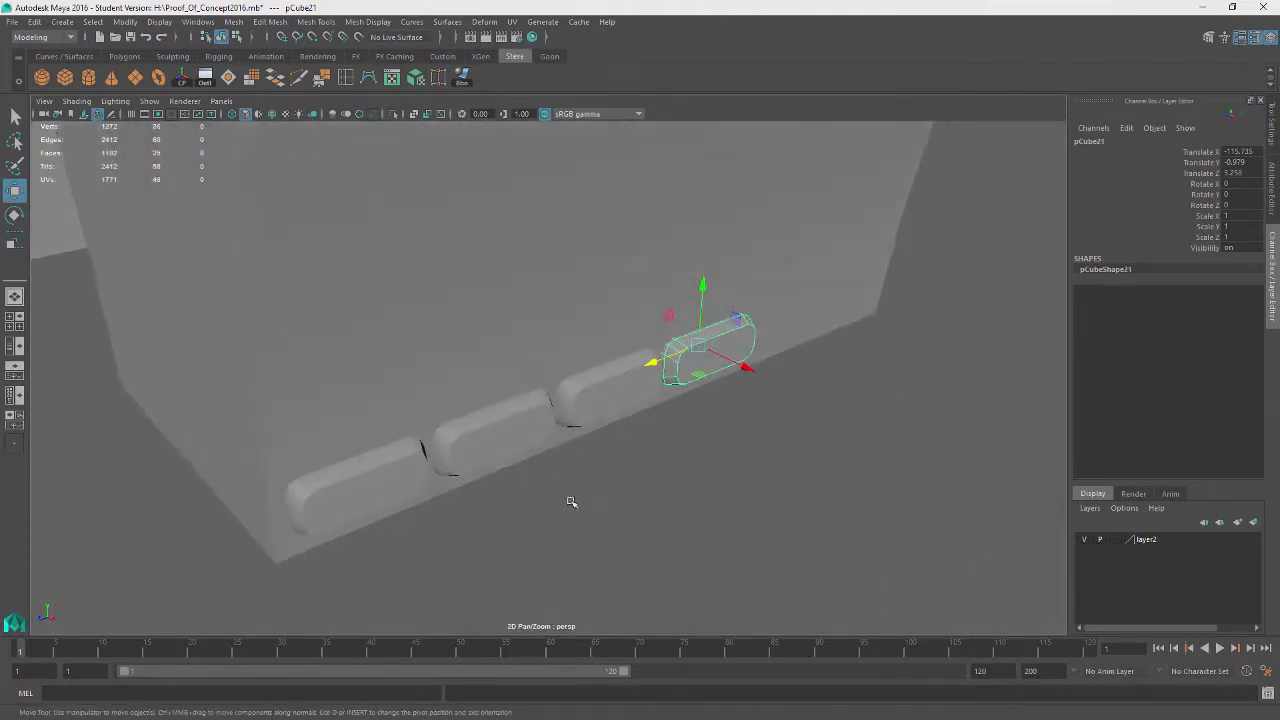
key(shift+d)
key(shift+d)
alt+drag(666, 506, 778, 396)
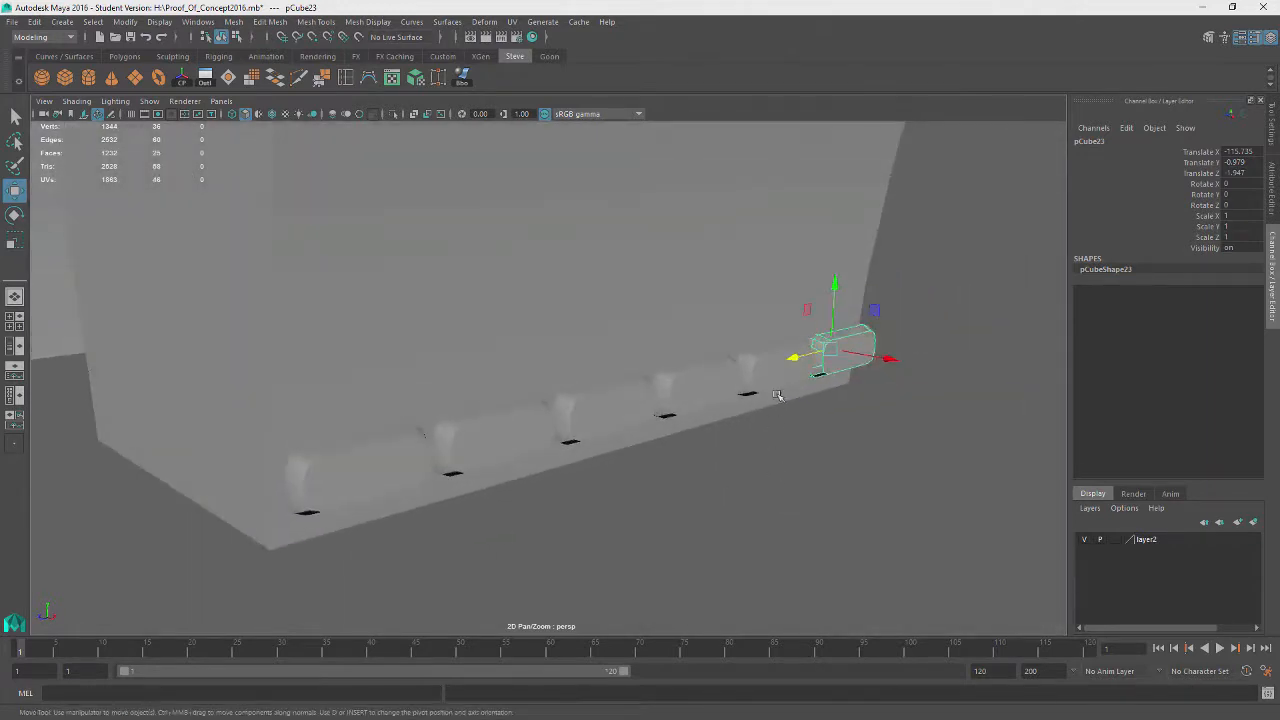
Step: Shift the row of six blocks slightly along the wall and delete the block at the far end
click(490, 430)
click(395, 462)
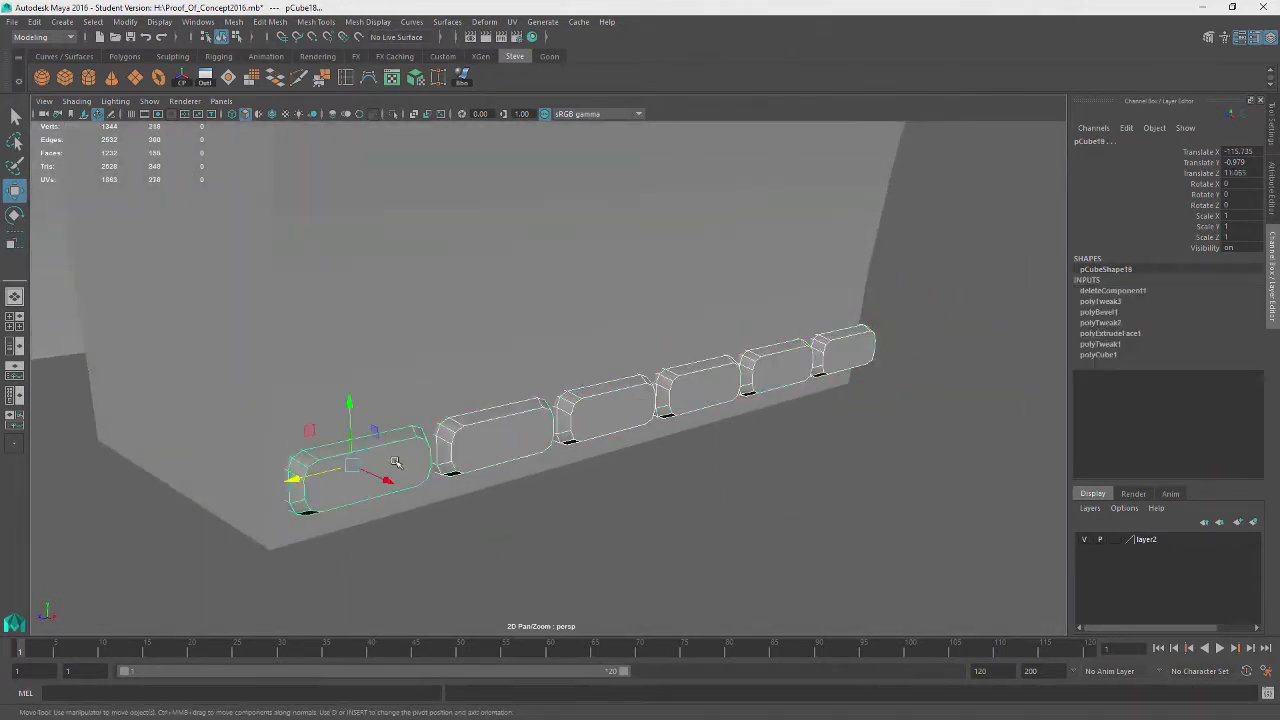
drag(314, 474, 841, 361)
click(866, 349)
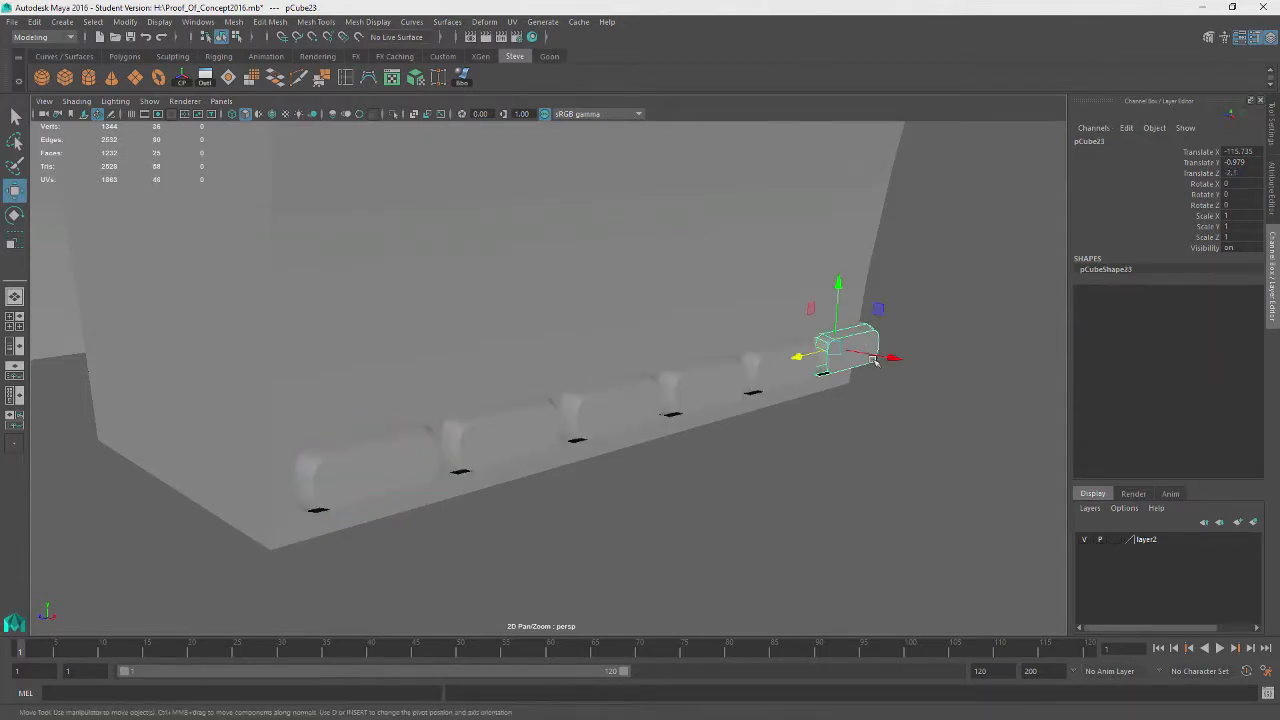
key(Delete)
click(768, 372)
shift+click(696, 396)
shift+click(630, 414)
shift+click(496, 450)
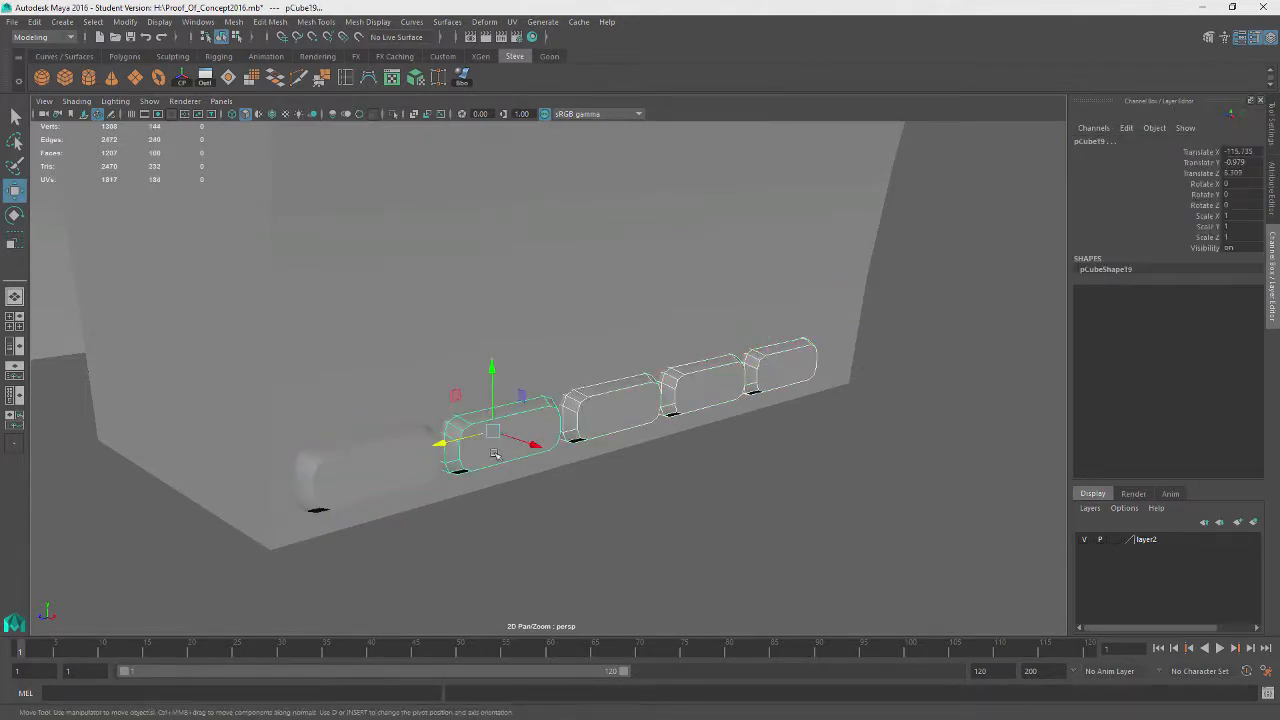
key(e)
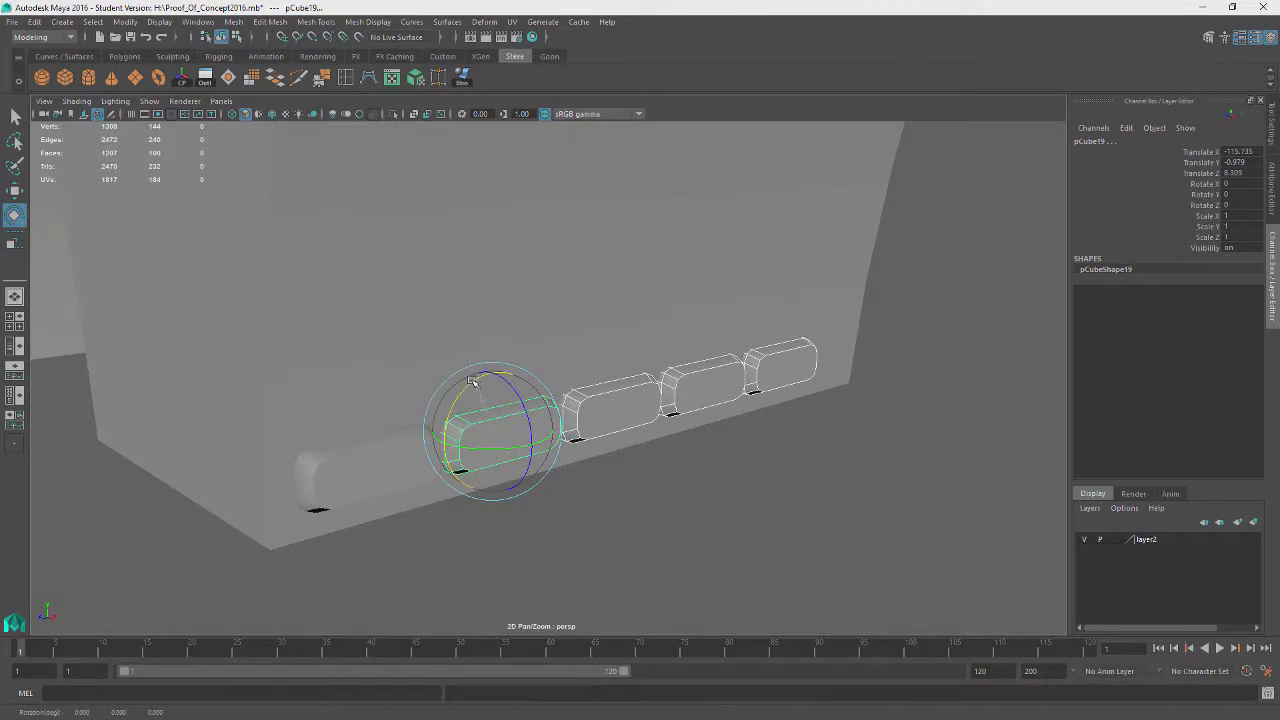
click(957, 378)
Step: Turn off the Rotate tool's step snap and tilt the second block about 7 degrees around X
click(523, 427)
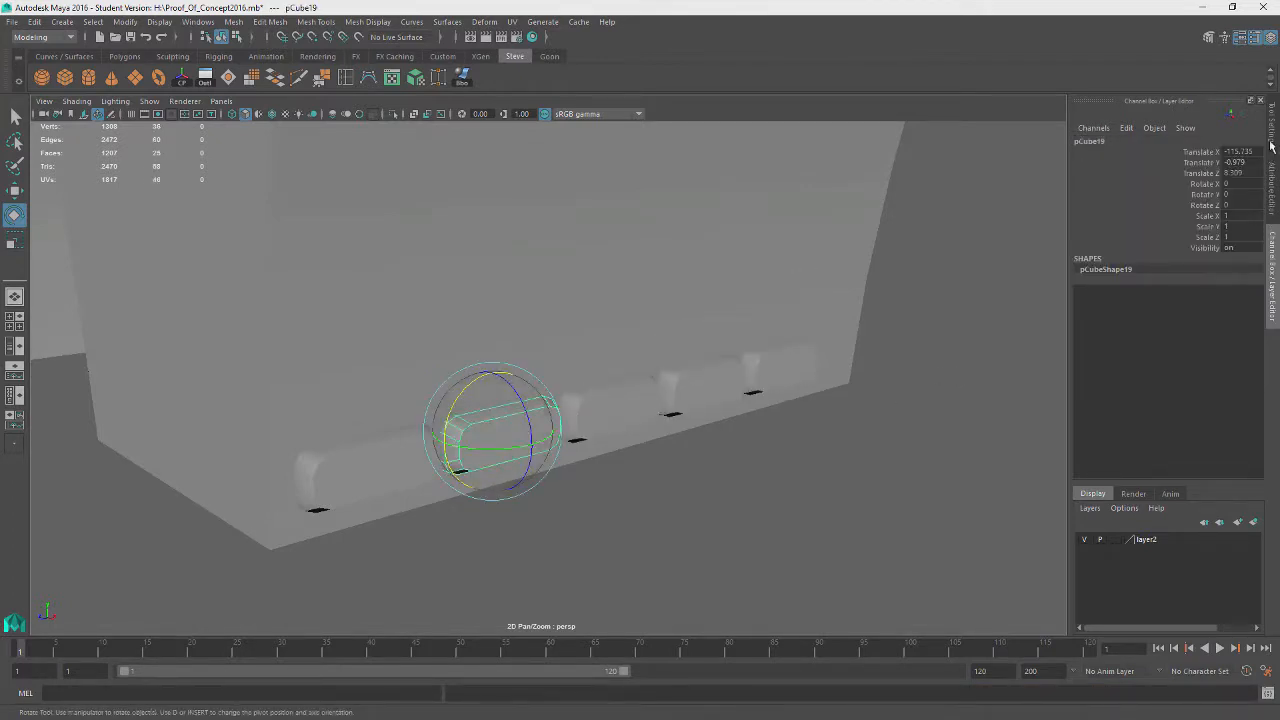
click(1274, 124)
click(1173, 294)
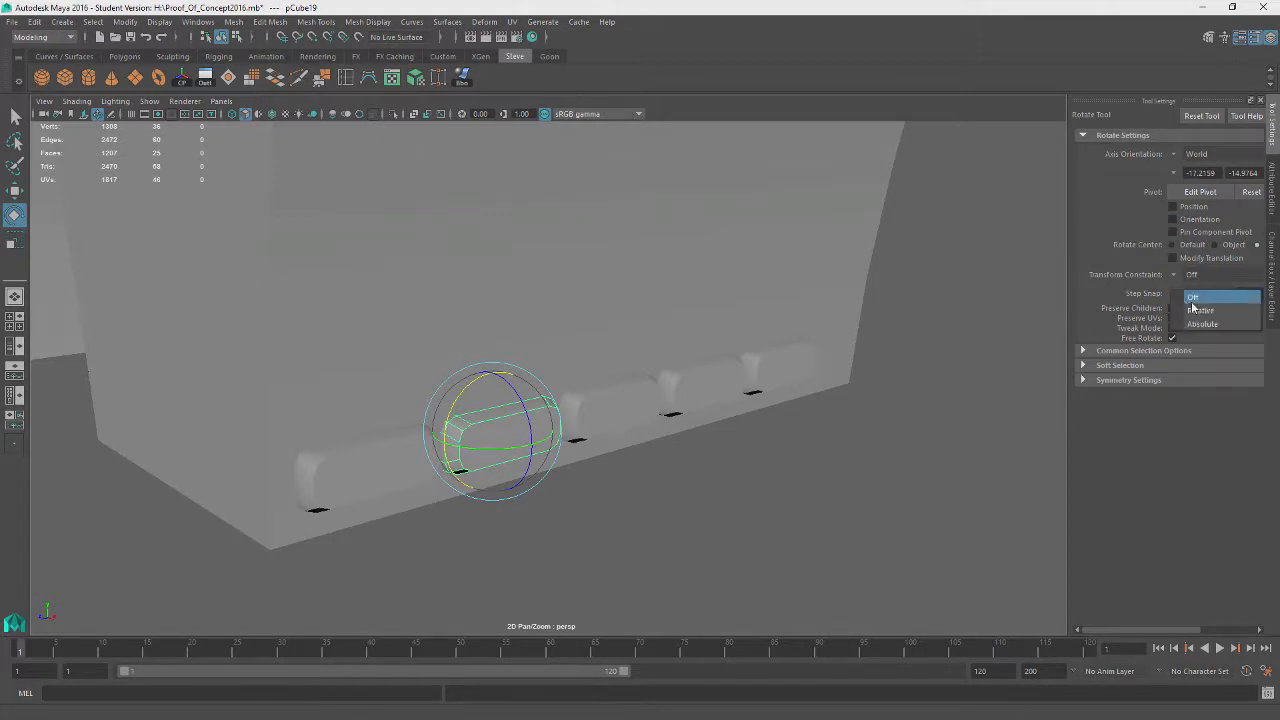
click(1193, 299)
drag(480, 381, 469, 391)
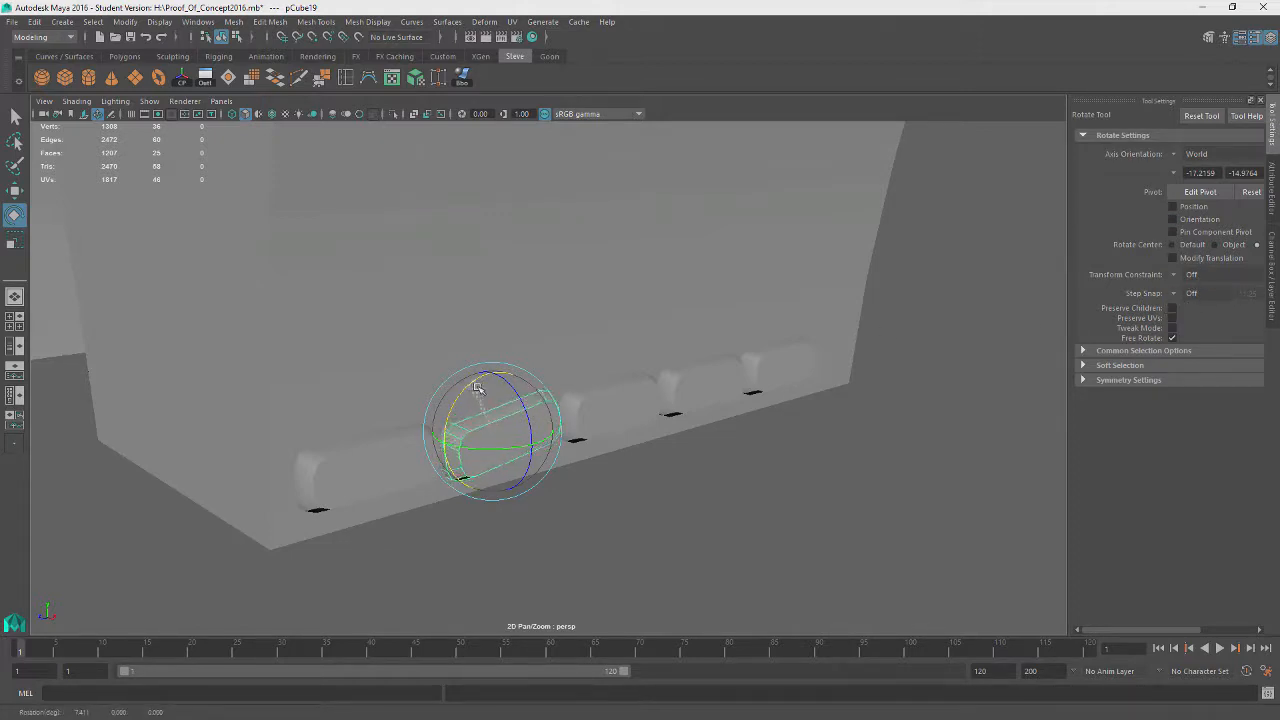
Step: Move the first block closer to the wall's corner and tilt it about -13 degrees around X
click(350, 472)
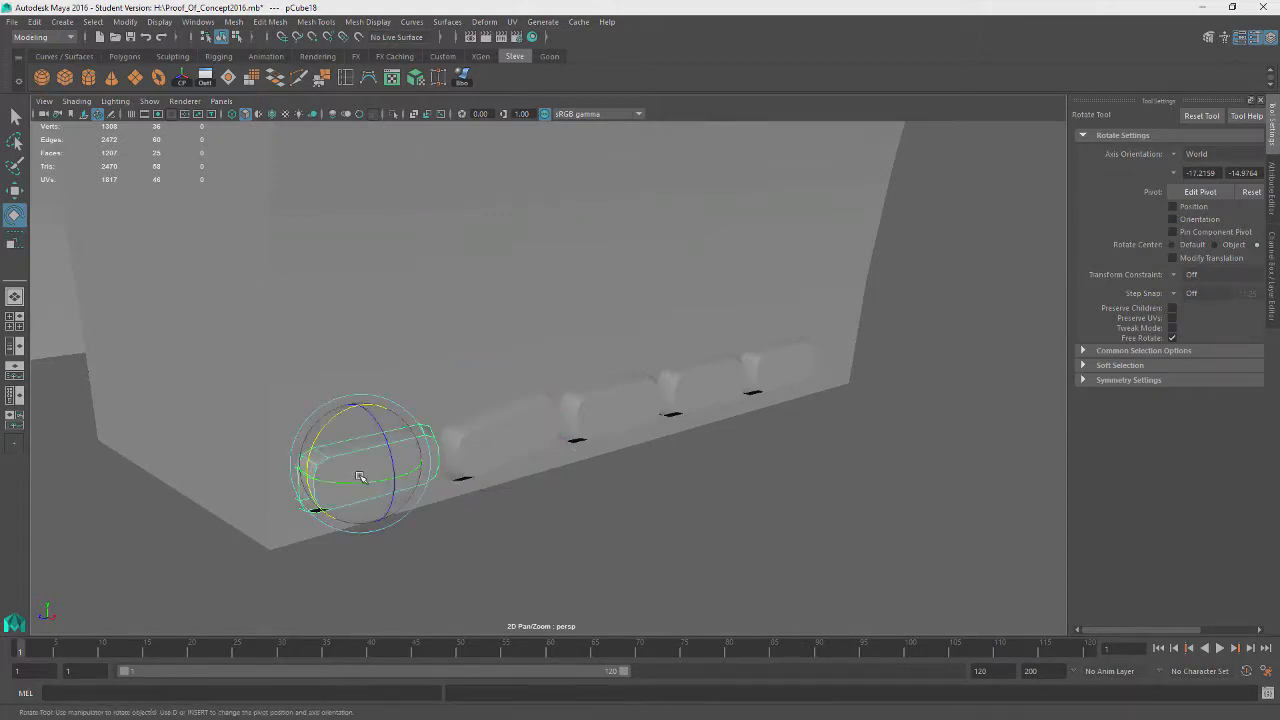
key(w)
drag(313, 474, 303, 481)
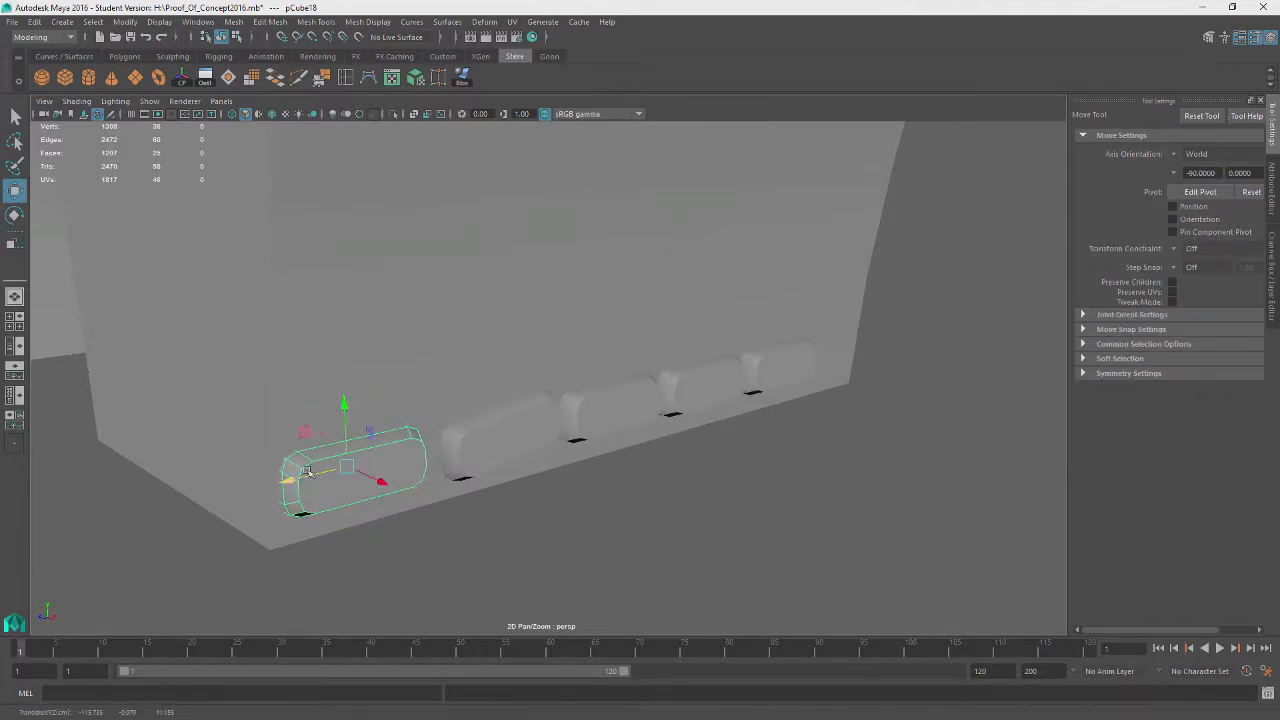
key(e)
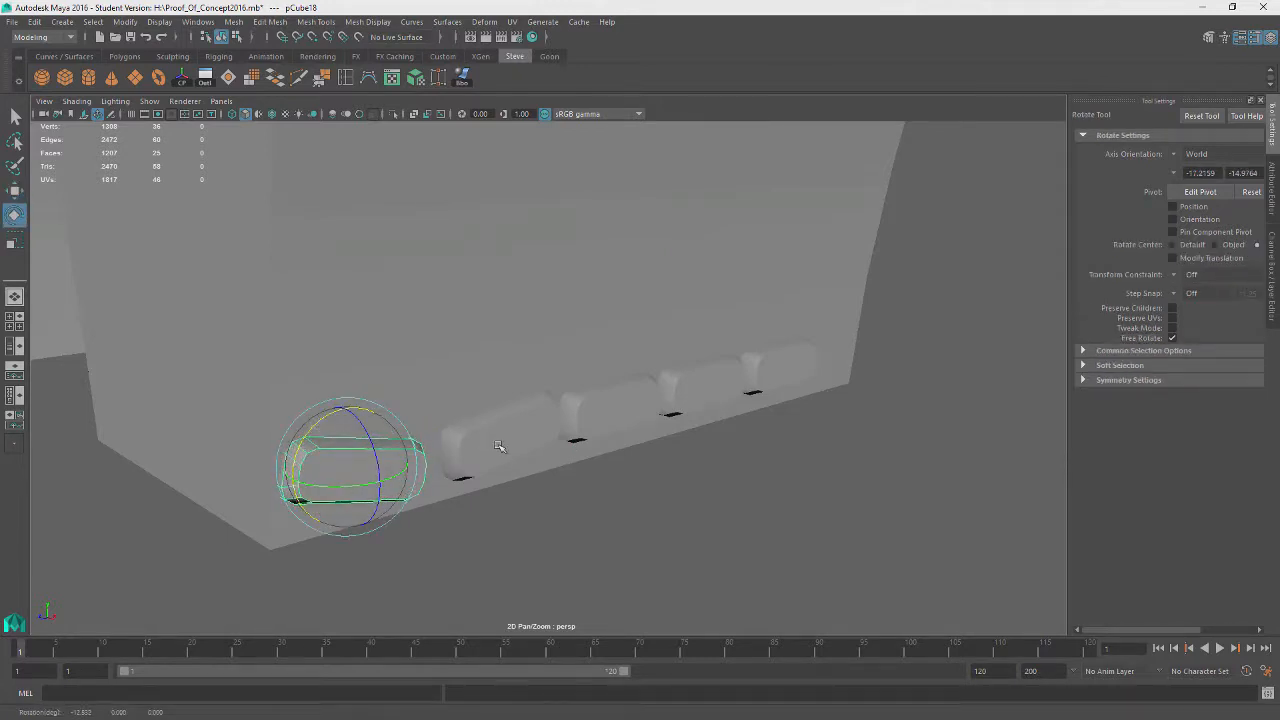
Step: Move the second and third blocks closer to the first, and tilt the third block about 9 degrees around X
click(476, 443)
key(w)
drag(452, 441, 436, 446)
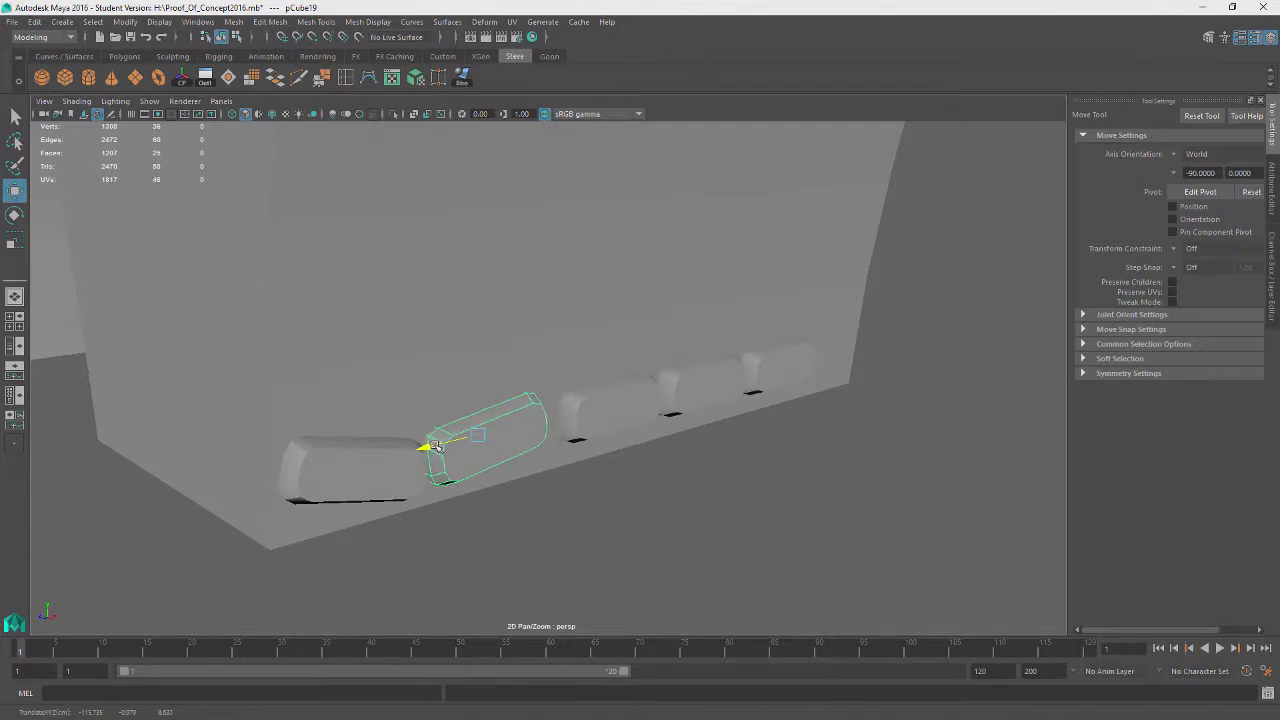
click(579, 404)
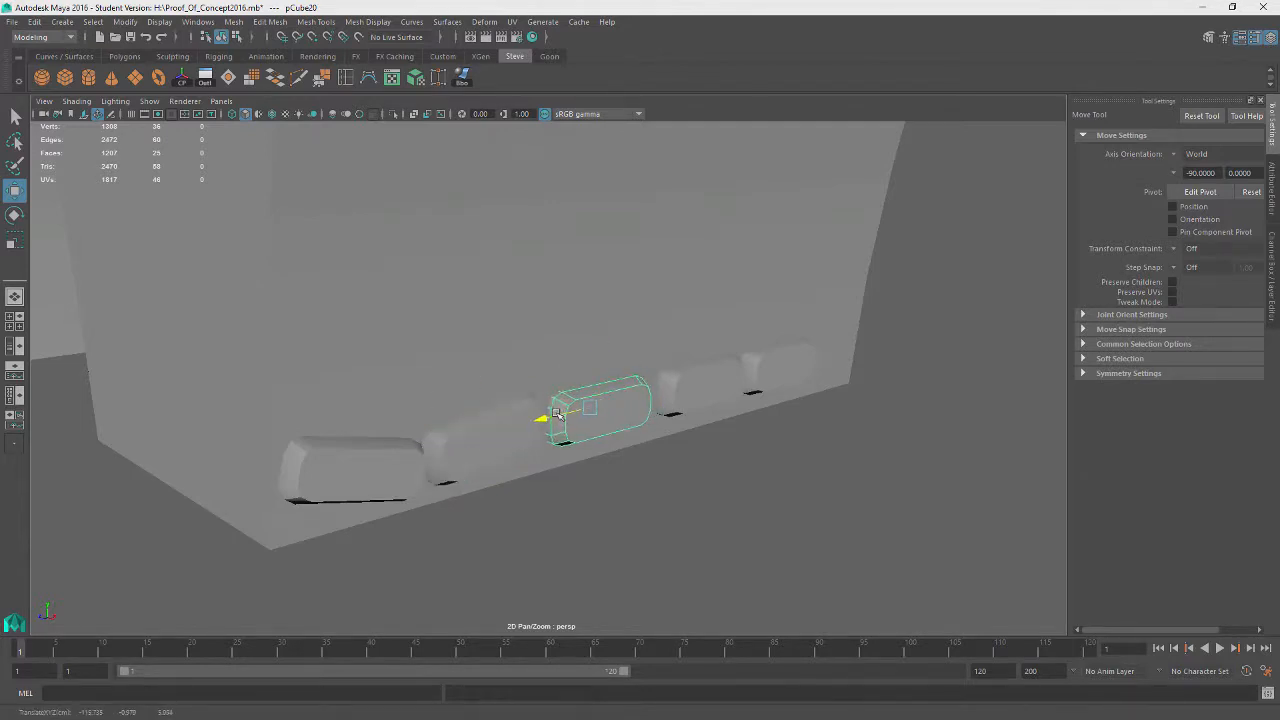
key(e)
drag(556, 379, 554, 388)
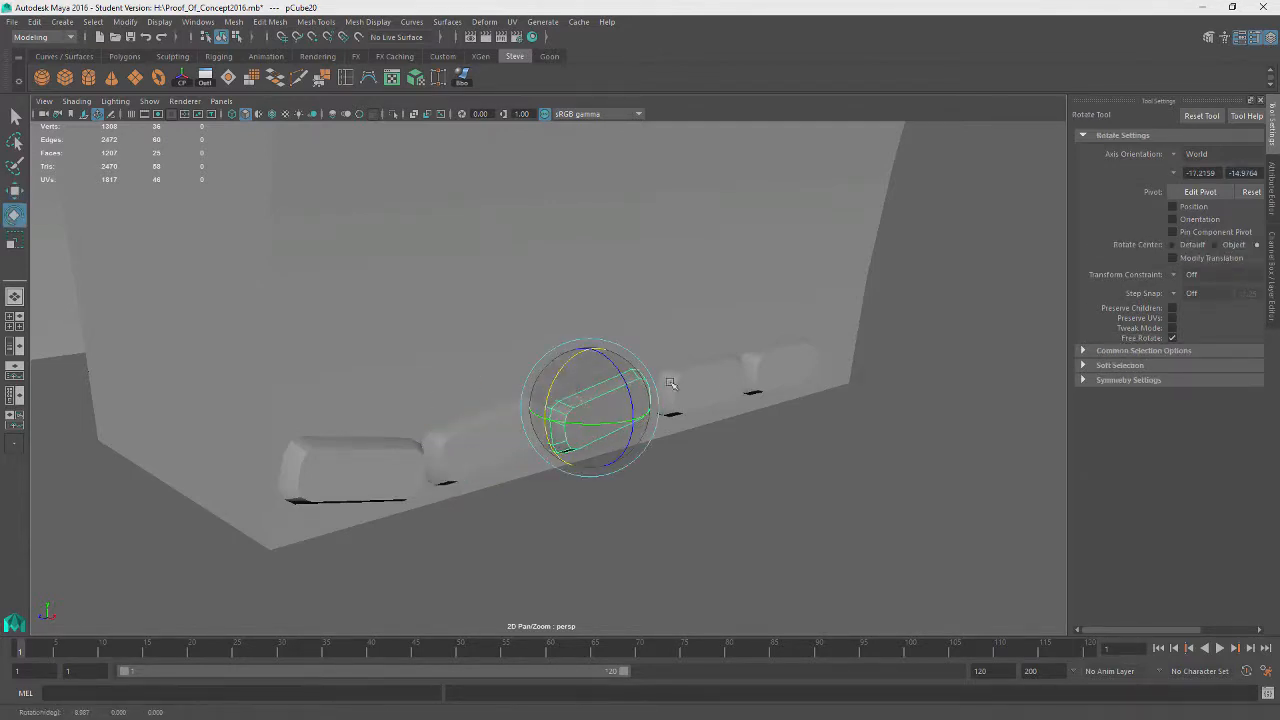
Step: Move the fourth block along the wall toward the third block
click(673, 384)
key(w)
drag(648, 393, 640, 396)
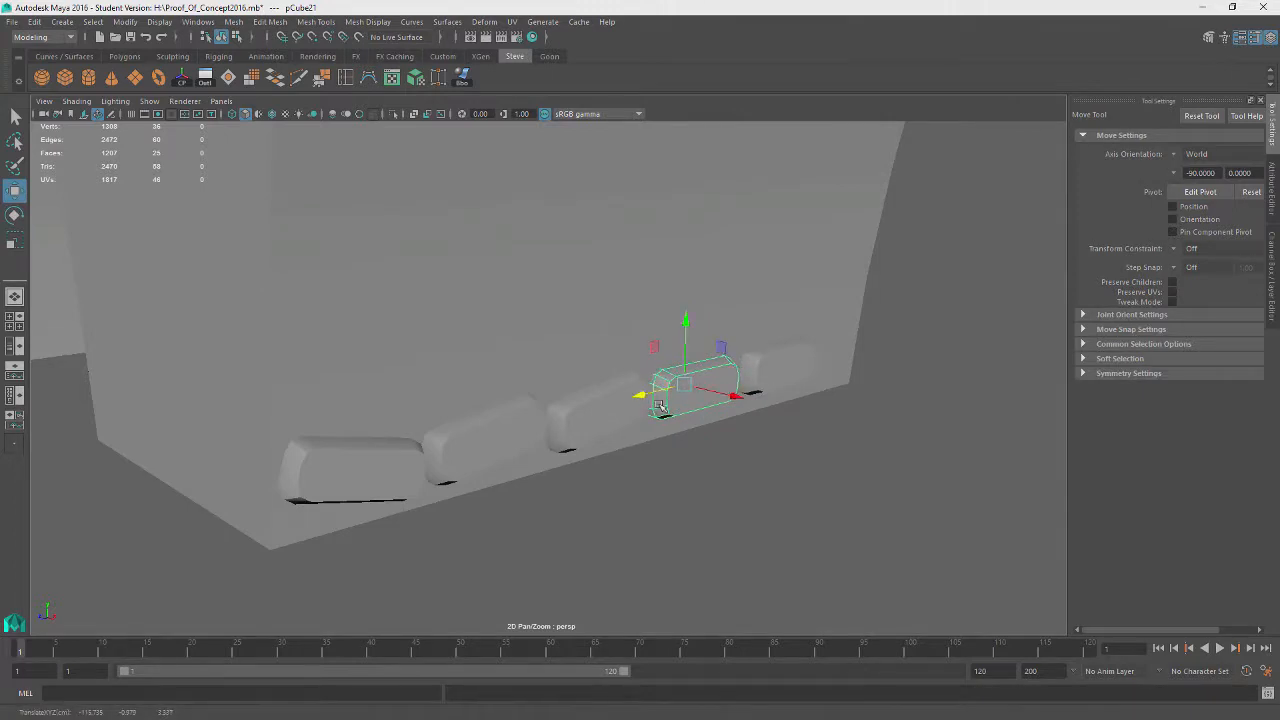
key(f)
drag(471, 376, 440, 377)
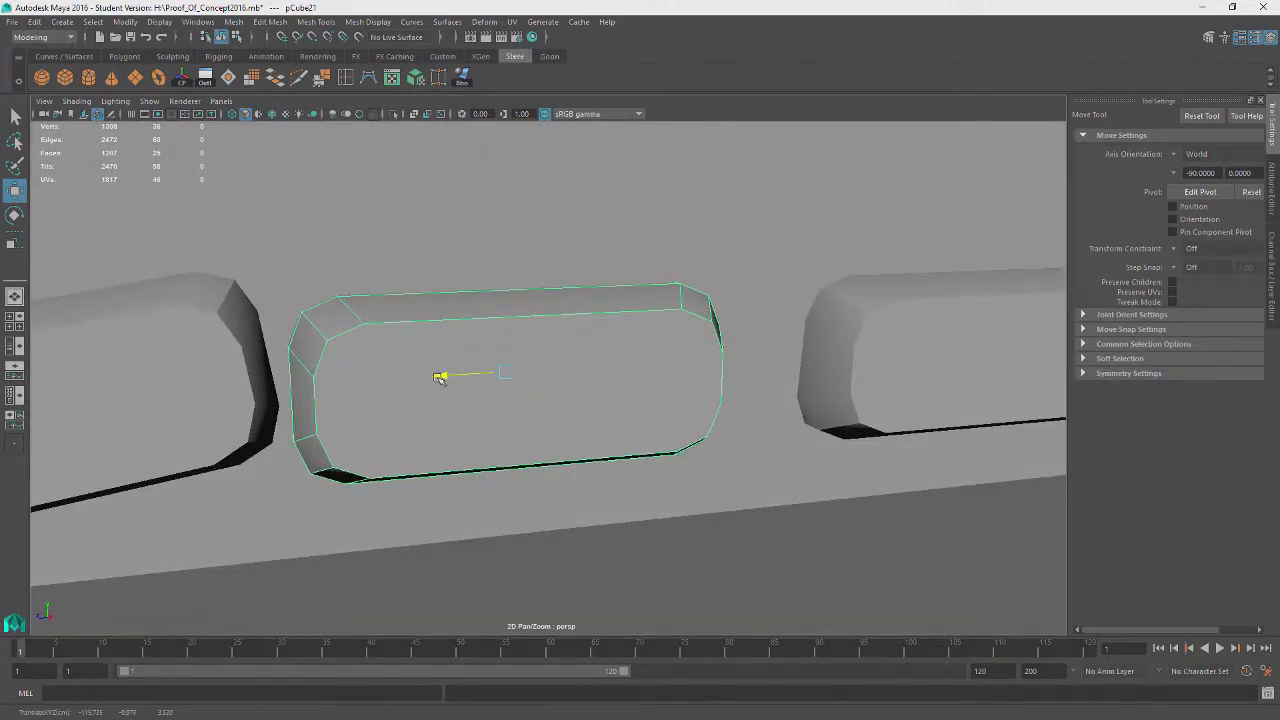
Step: Tighten the gaps by moving the third block closer to the second and the fourth closer to the third
alt+middle_drag(312, 477, 547, 450)
scroll(705, 436, down, 3)
click(470, 410)
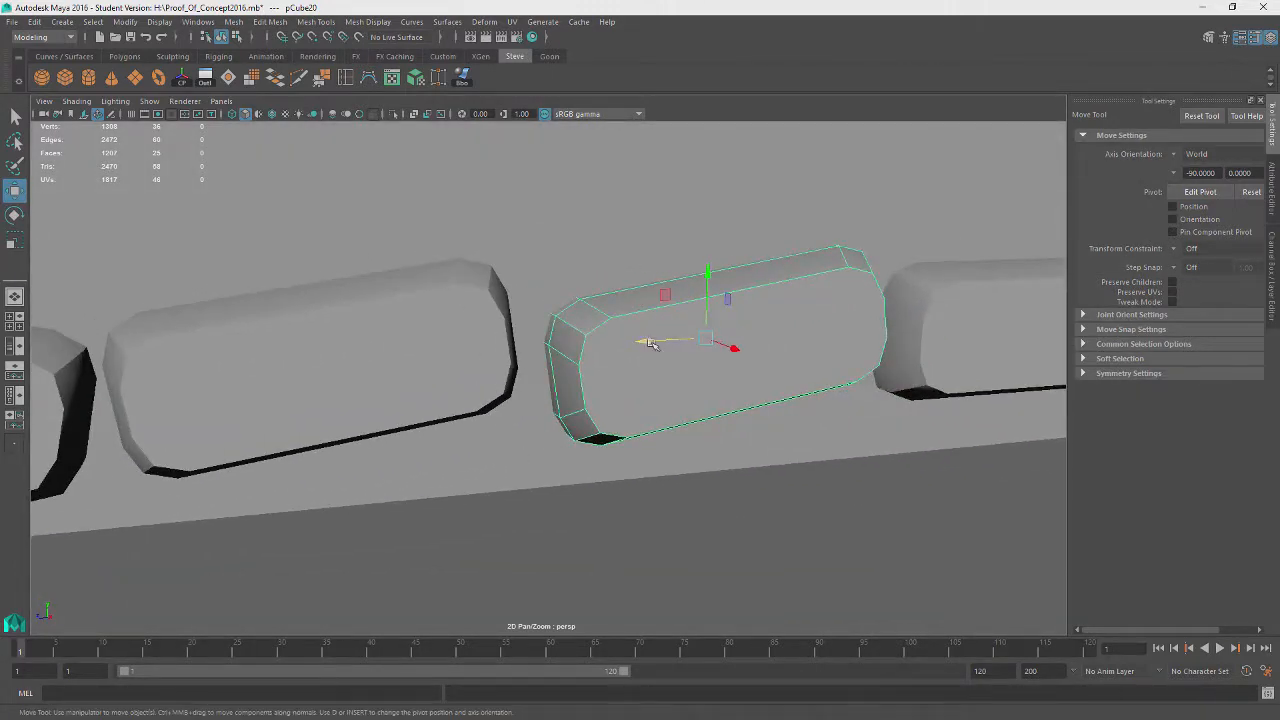
drag(651, 346, 623, 346)
alt+middle_drag(714, 419, 459, 444)
click(641, 383)
alt+middle_drag(641, 383, 531, 403)
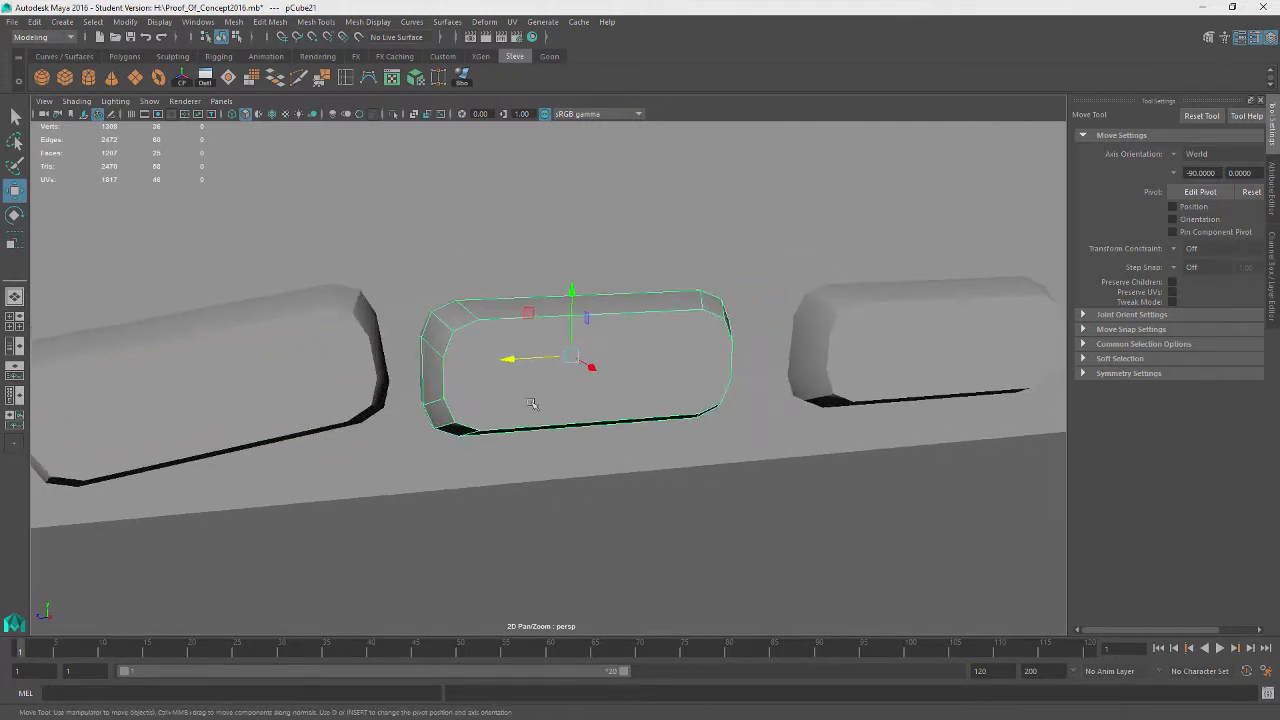
drag(513, 359, 496, 361)
Step: Move the fifth block along the wall until it nearly meets the fourth block
alt+middle_drag(625, 422, 407, 437)
click(626, 381)
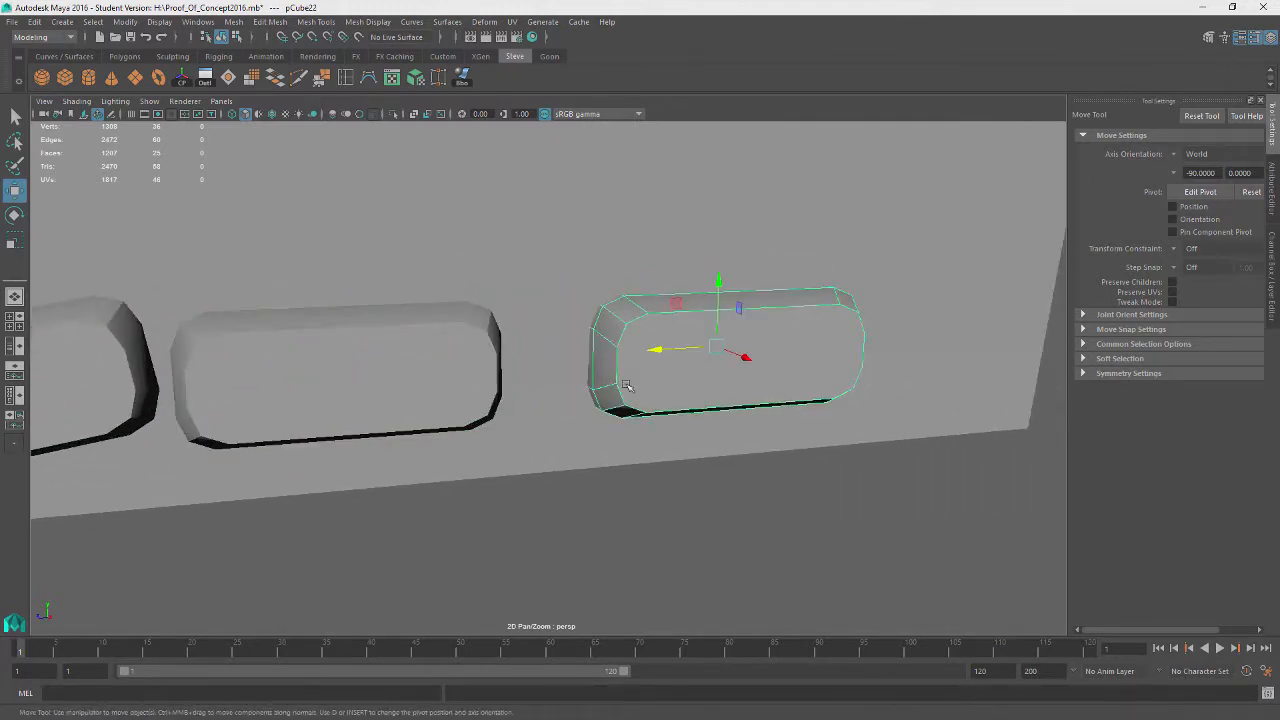
alt+drag(561, 477, 596, 447)
drag(638, 356, 578, 367)
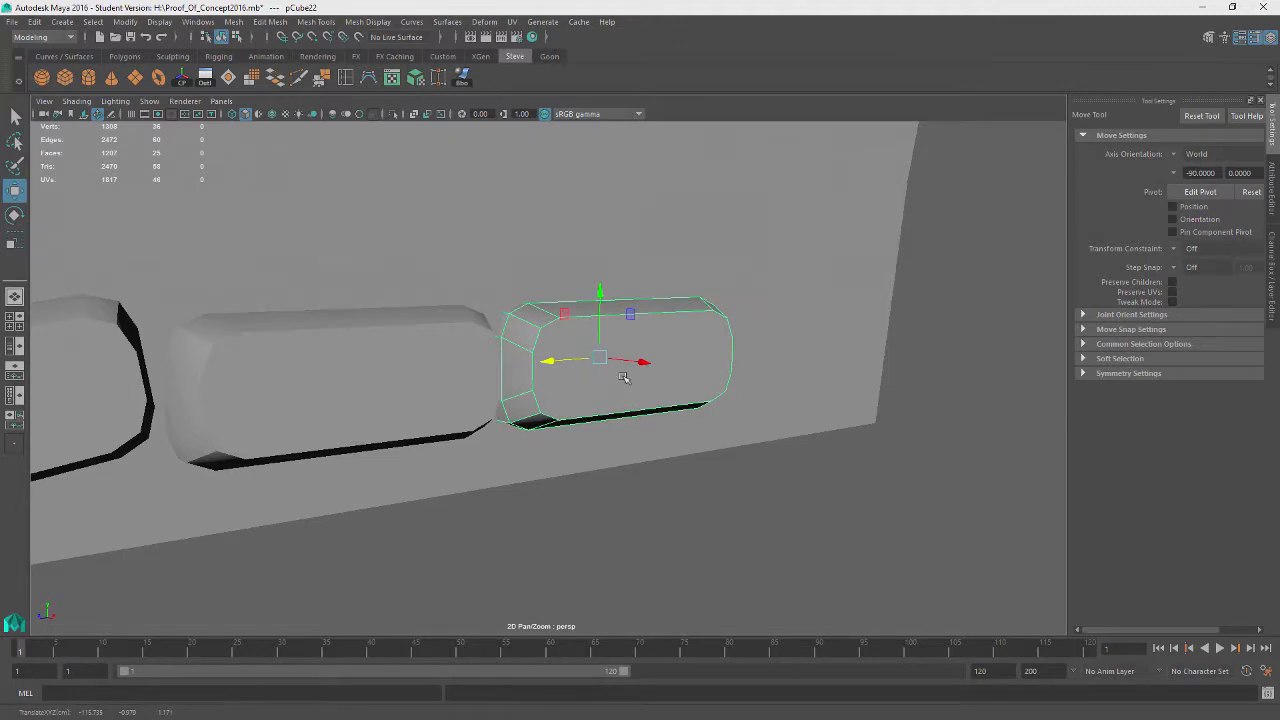
Step: Rotate the fifth block slightly so it sits at a different angle from its neighbours
key(e)
drag(574, 312, 574, 312)
alt+drag(654, 352, 664, 395)
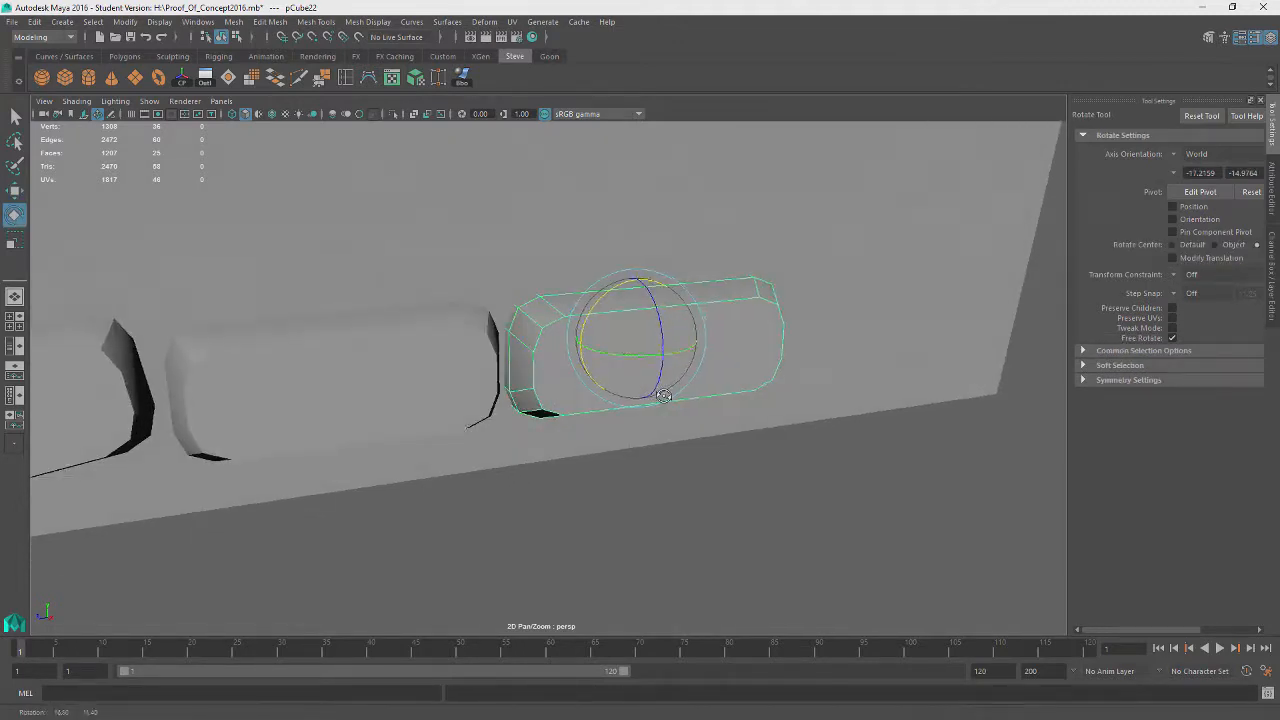
drag(599, 310, 604, 303)
alt+drag(708, 326, 630, 437)
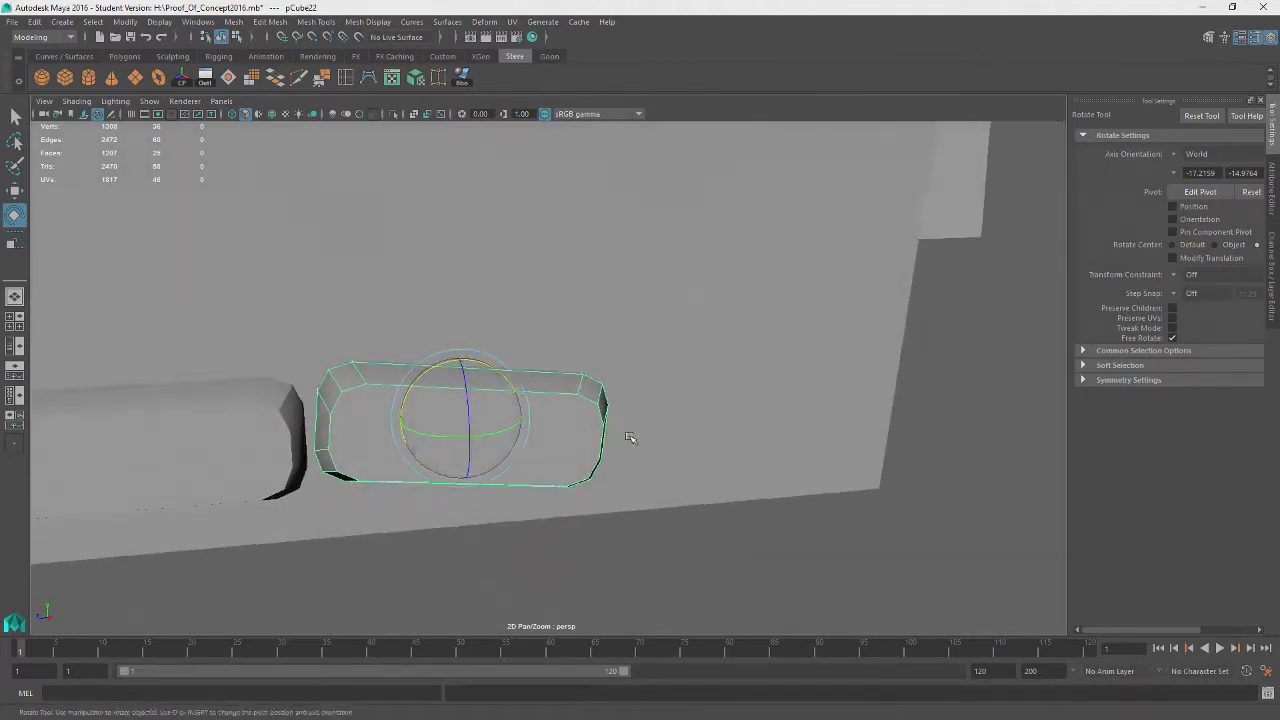
Step: Duplicate the fifth block, move the copy along the wall as a sixth block, and rotate it slightly around X and Y
key(w)
key(ctrl+d)
drag(400, 423, 674, 406)
key(e)
drag(703, 348, 700, 362)
key(ctrl+z)
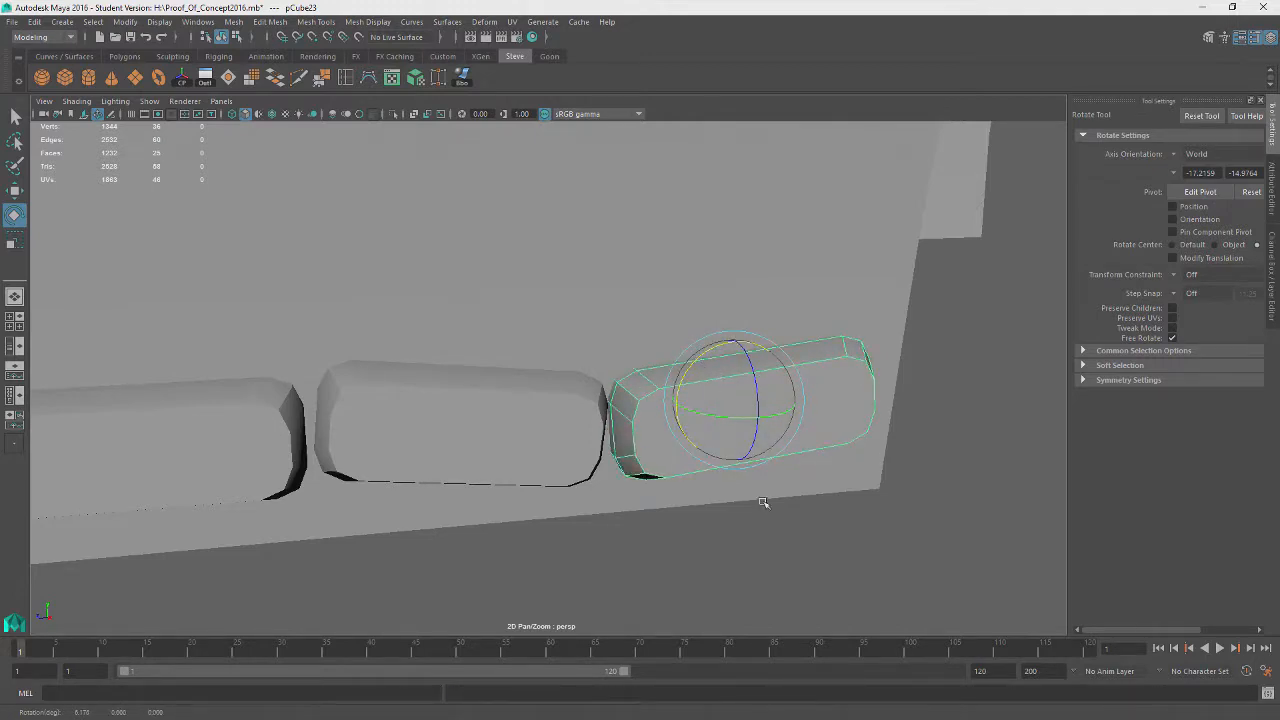
alt+drag(763, 503, 689, 466)
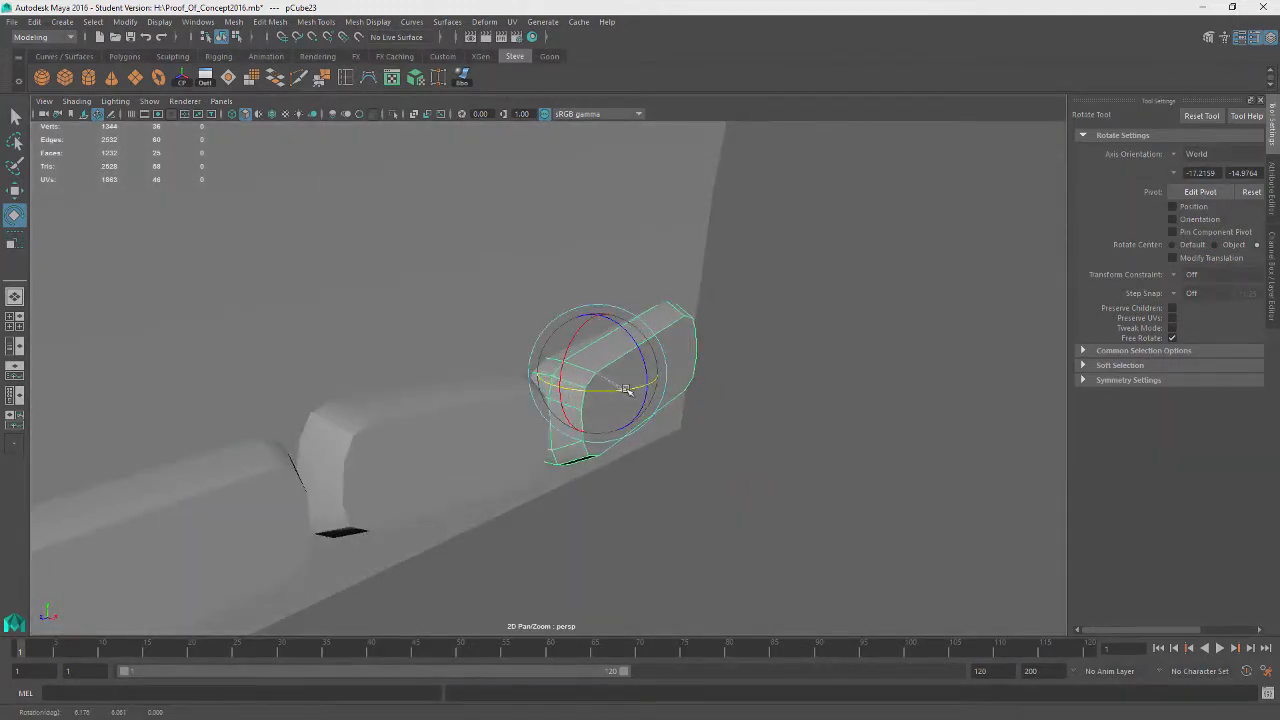
Step: Rotate the fifth block and the third block slightly around the vertical axis to vary how they face
click(448, 435)
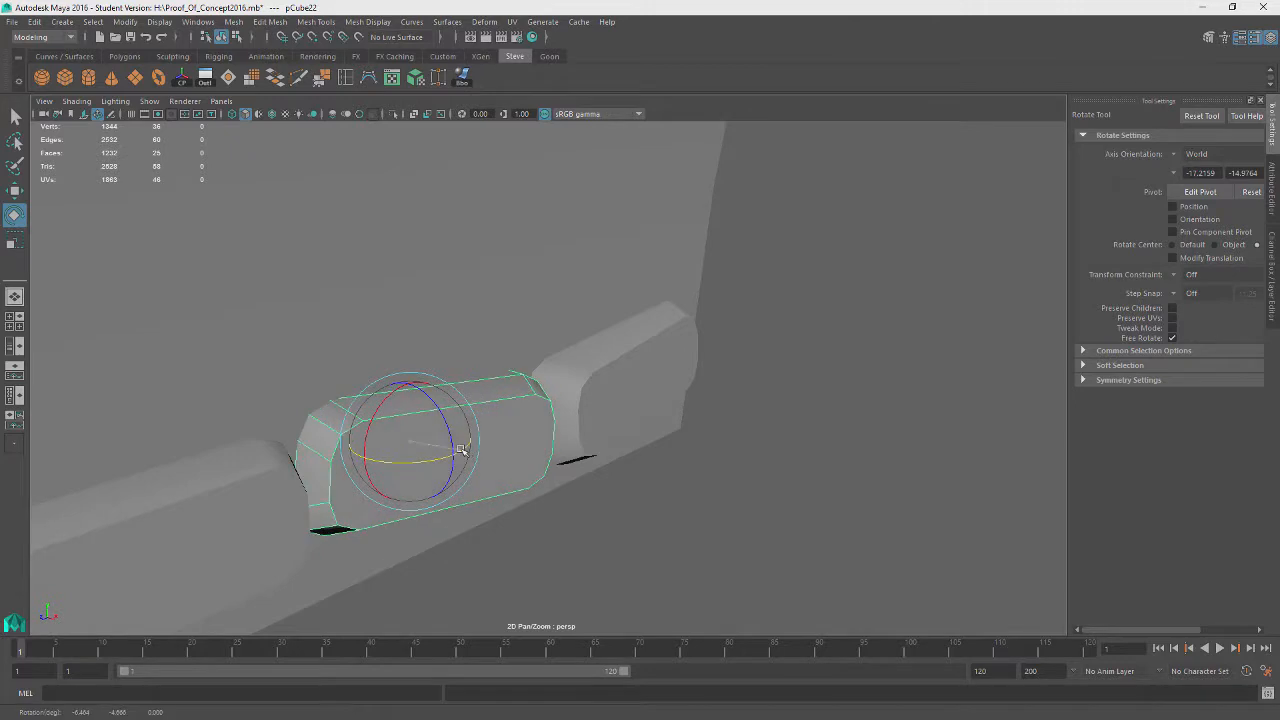
alt+drag(466, 452, 534, 449)
alt+middle_drag(532, 556, 678, 412)
click(481, 419)
drag(475, 409, 483, 414)
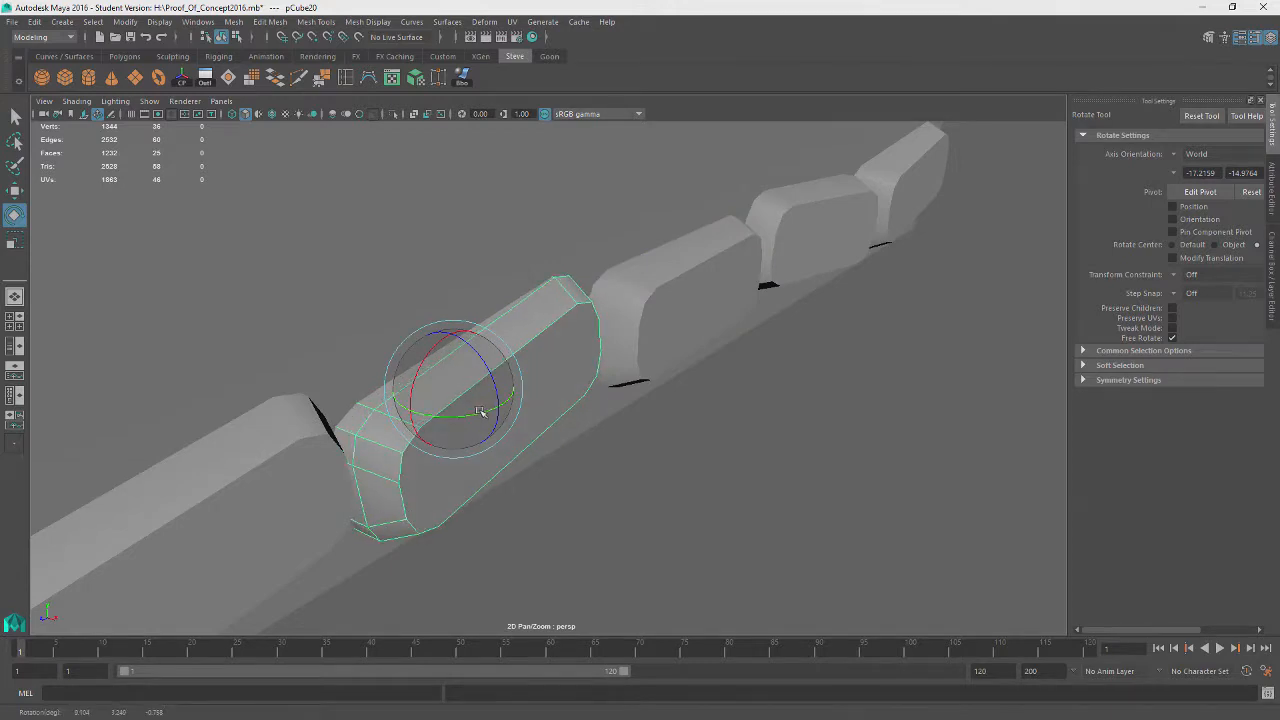
Step: Rotate the second block and the first block slightly so they face in varied directions
alt+middle_drag(449, 523, 670, 410)
click(477, 461)
alt+drag(477, 461, 581, 489)
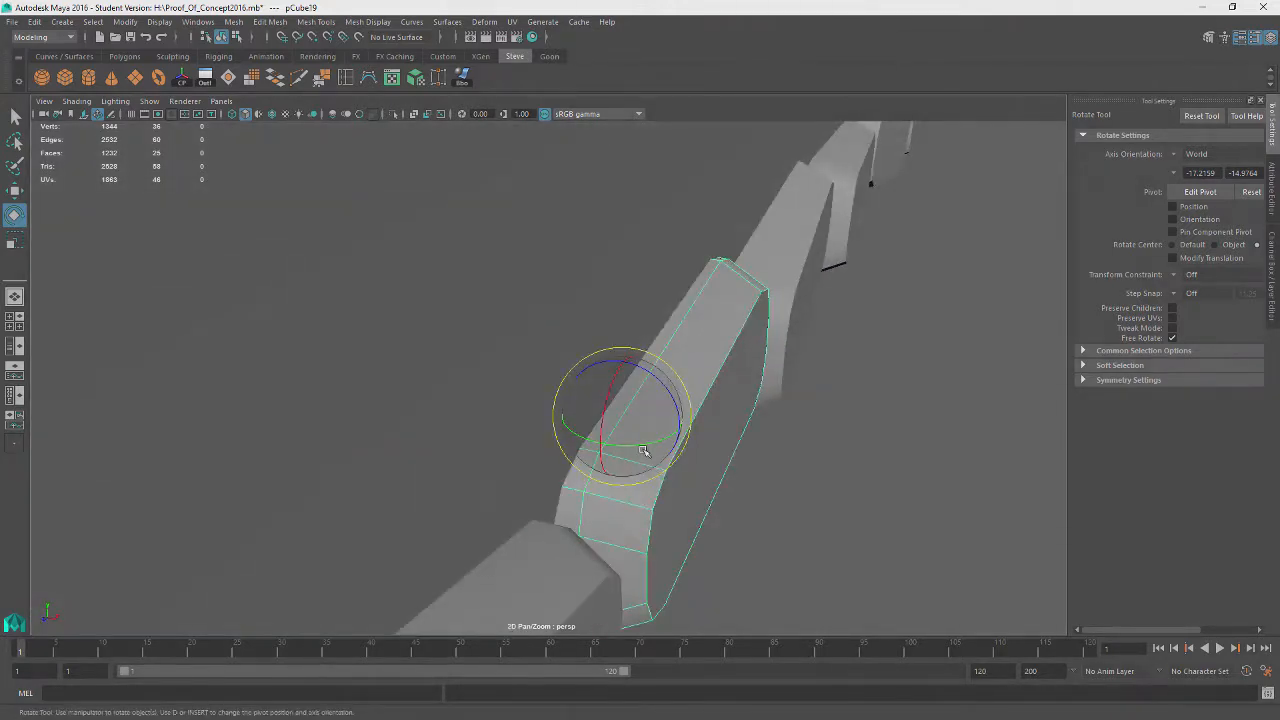
drag(642, 449, 645, 443)
alt+drag(846, 518, 874, 377)
click(618, 380)
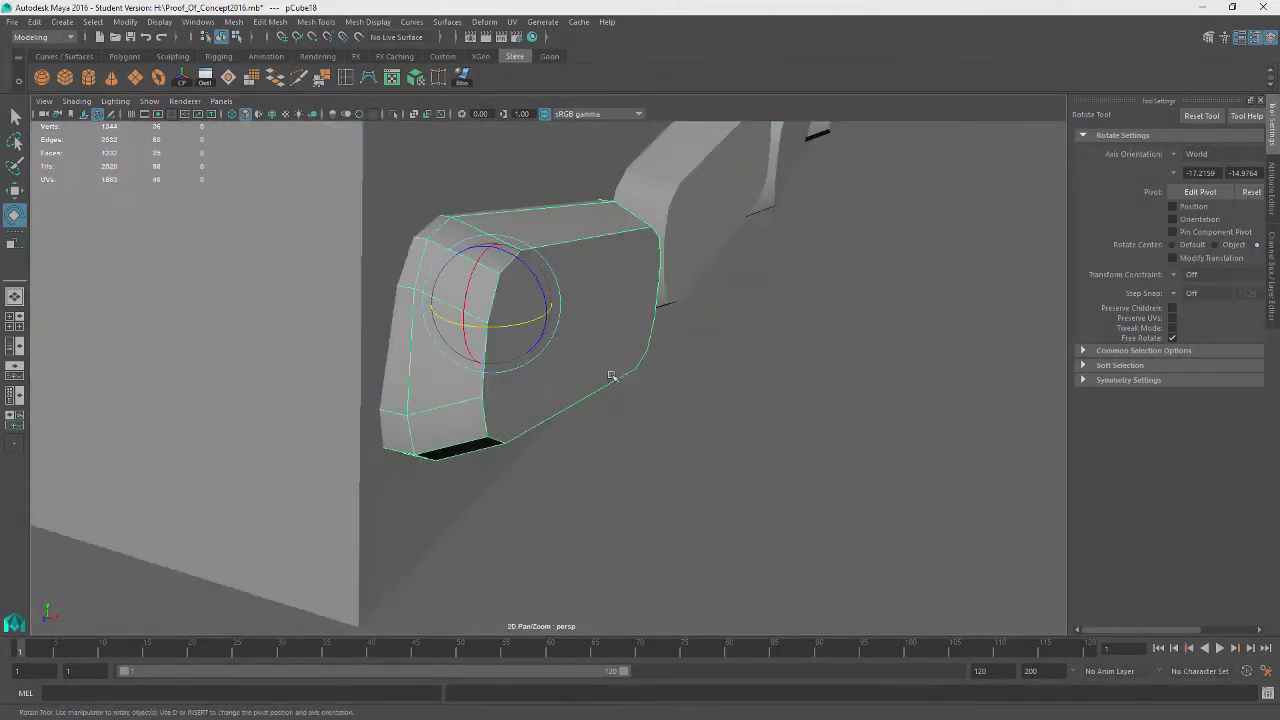
alt+drag(618, 380, 387, 494)
drag(374, 576, 376, 575)
Step: Try duplicating all six blocks upward as a second row, and delete the copies
scroll(680, 489, down, 5)
alt+drag(759, 445, 731, 429)
alt+right_drag(731, 429, 768, 468)
alt+middle_drag(768, 468, 684, 553)
alt+drag(684, 553, 680, 534)
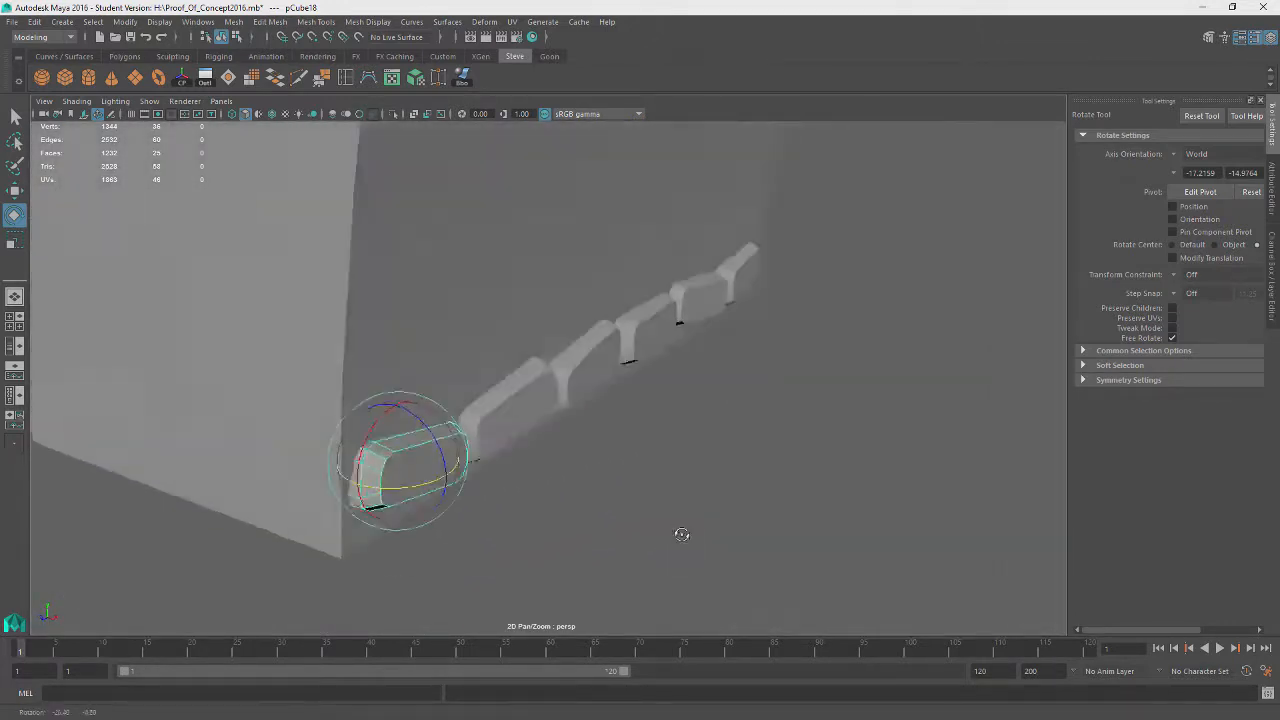
click(702, 272)
key(w)
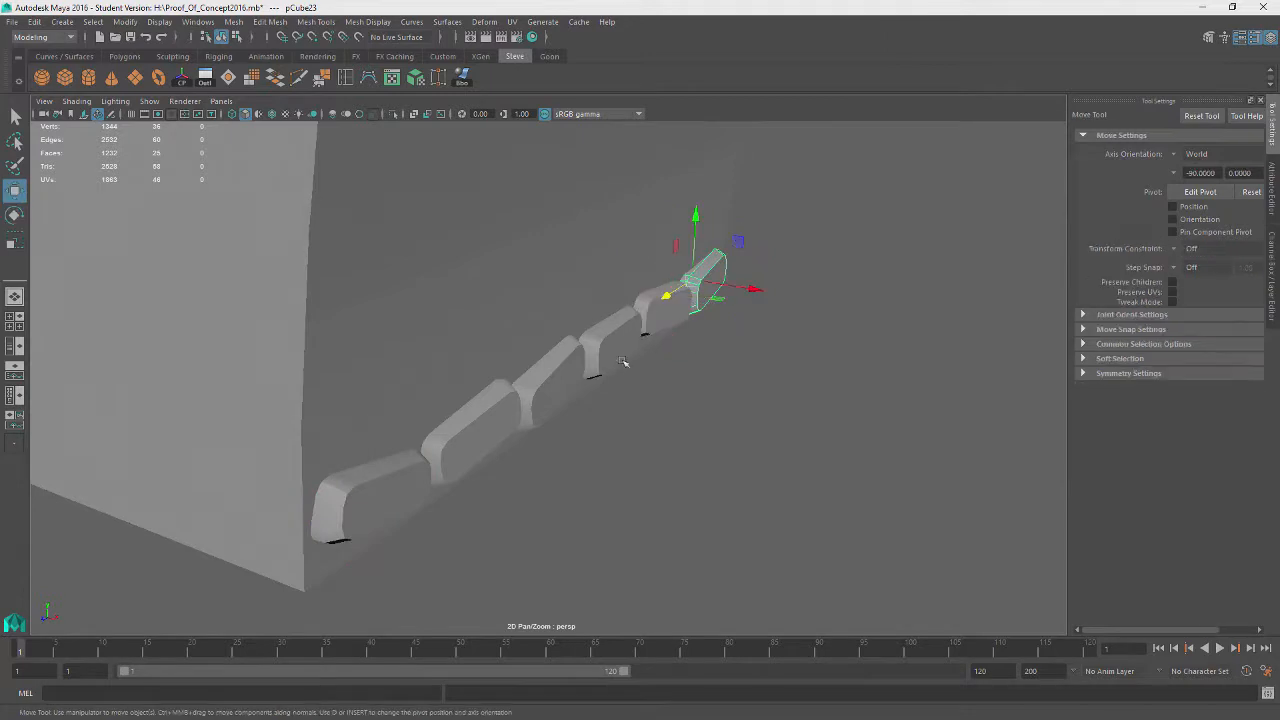
click(479, 434)
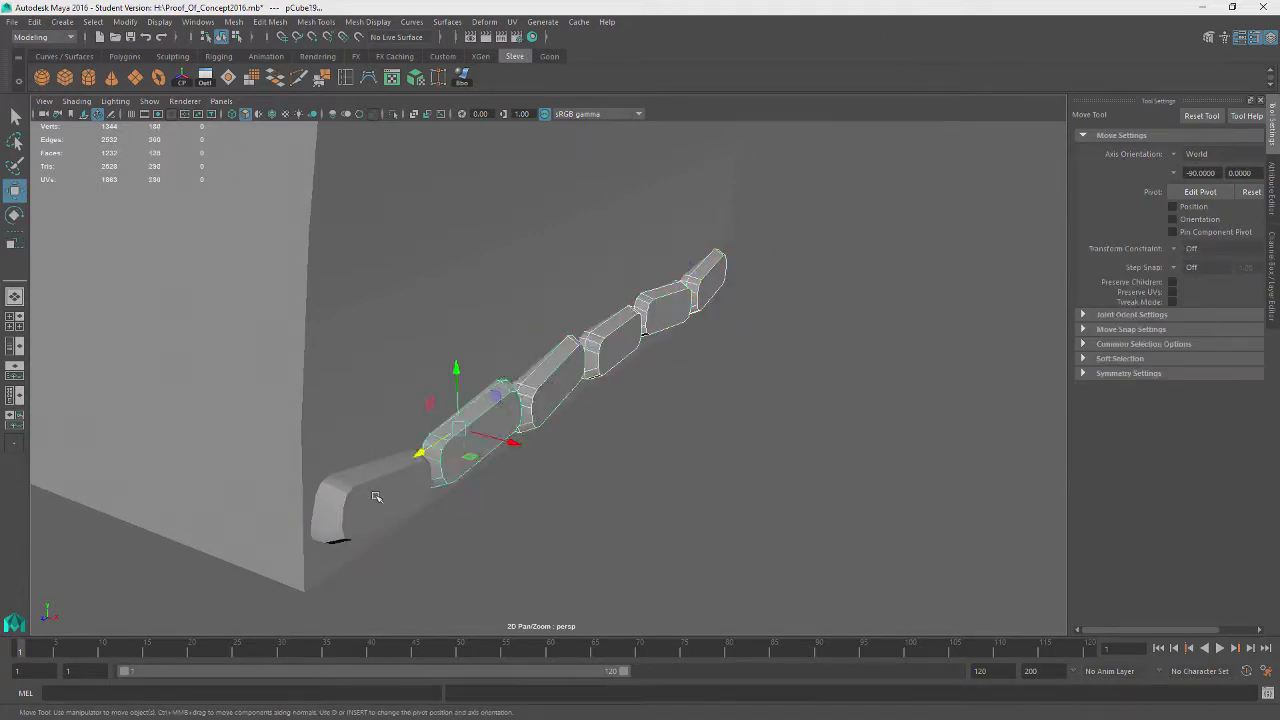
shift+click(371, 494)
drag(358, 439, 534, 391)
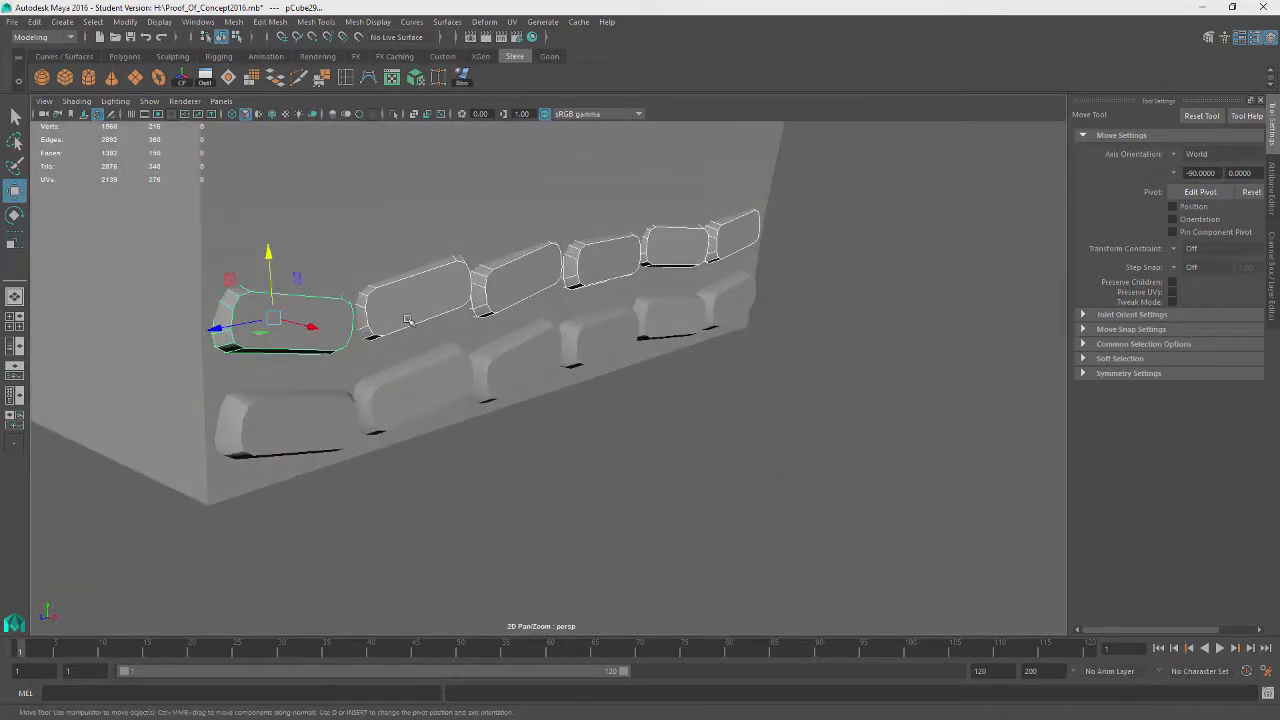
key(Delete)
Step: Try stacking a single copy of the first block directly above it, and delete that copy
click(329, 416)
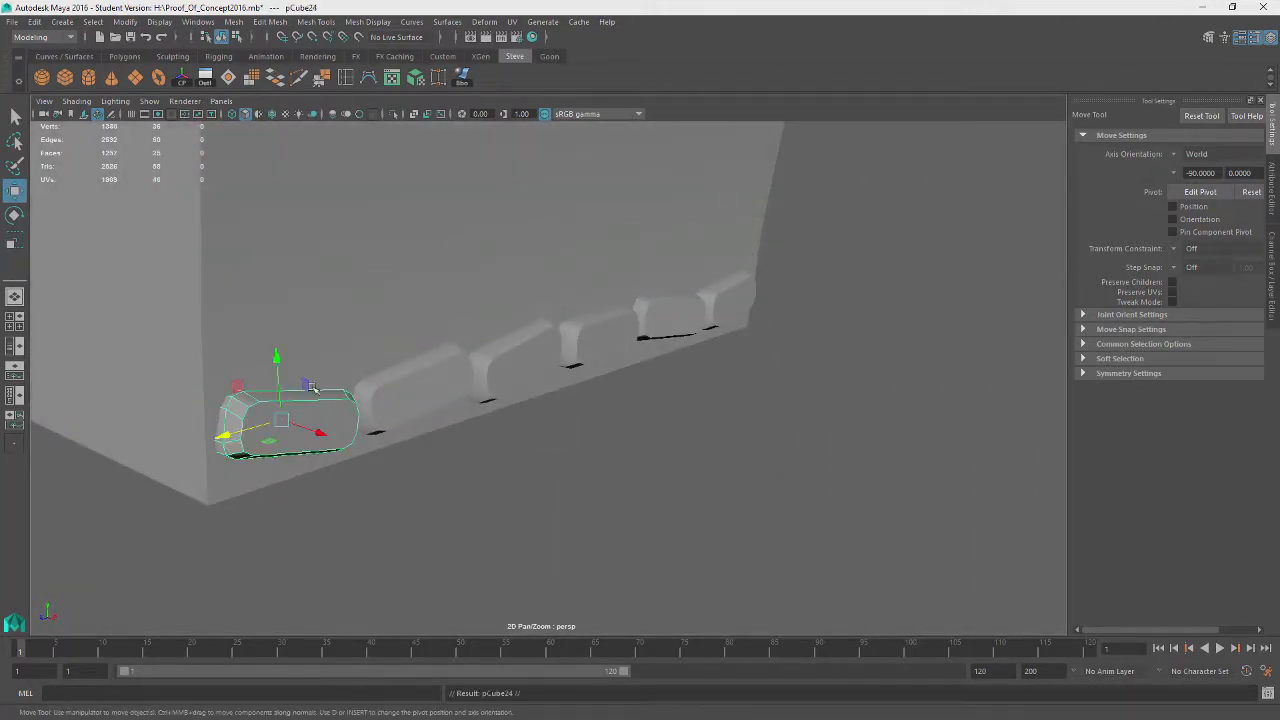
drag(277, 357, 310, 364)
key(ctrl+z)
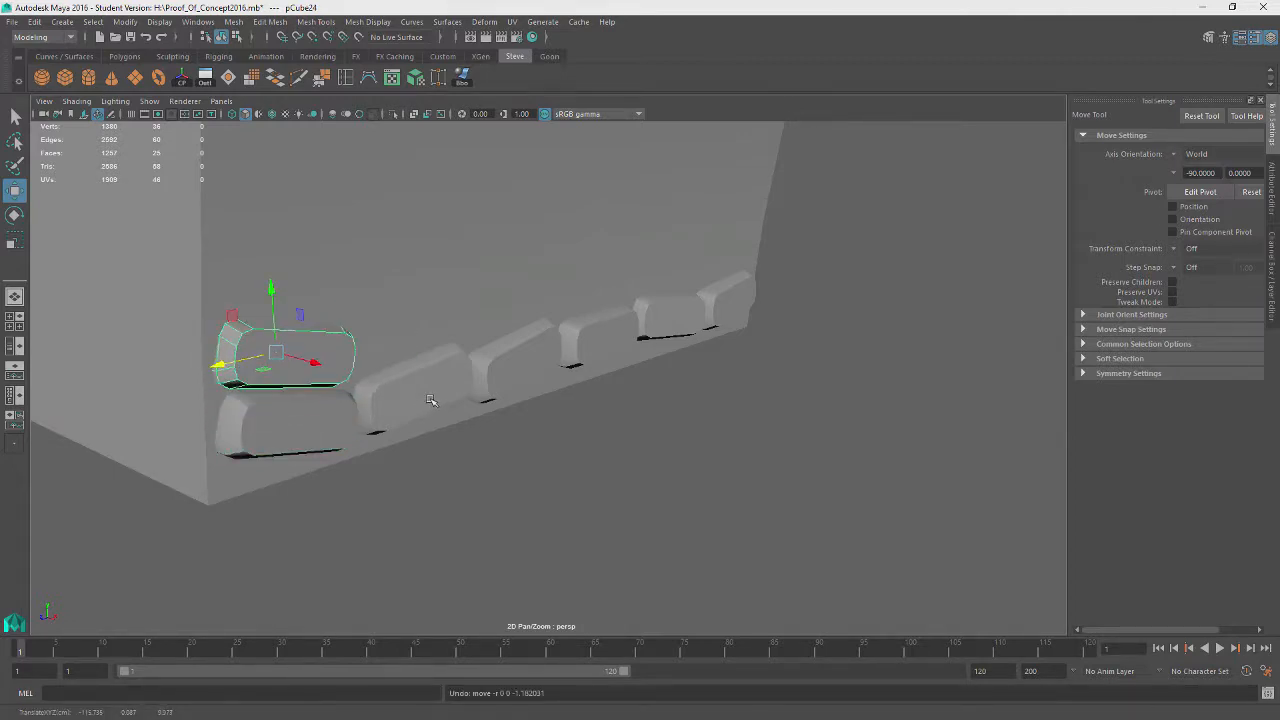
key(Delete)
Step: Duplicate the first five blocks, raise the copies as a second row, and offset them along the wall to stagger the joints
click(285, 430)
shift+click(415, 390)
shift+click(512, 362)
shift+click(600, 335)
shift+click(662, 325)
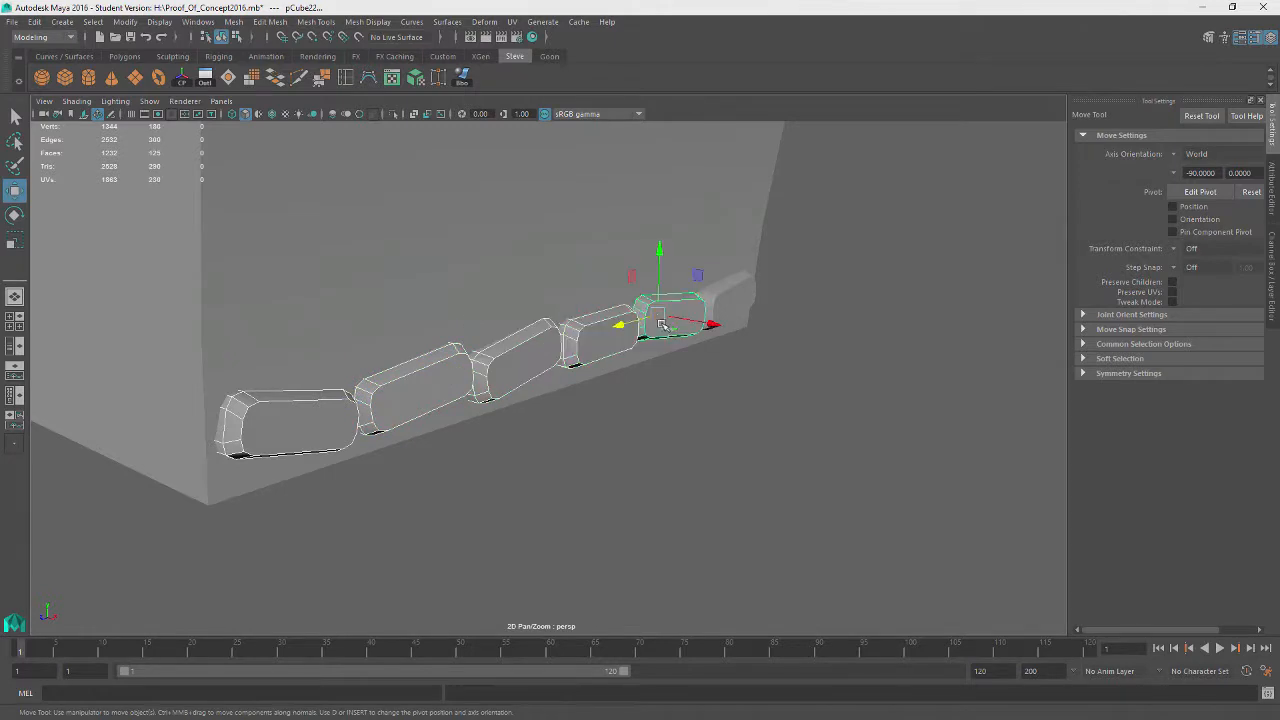
drag(660, 262, 661, 213)
drag(627, 277, 661, 269)
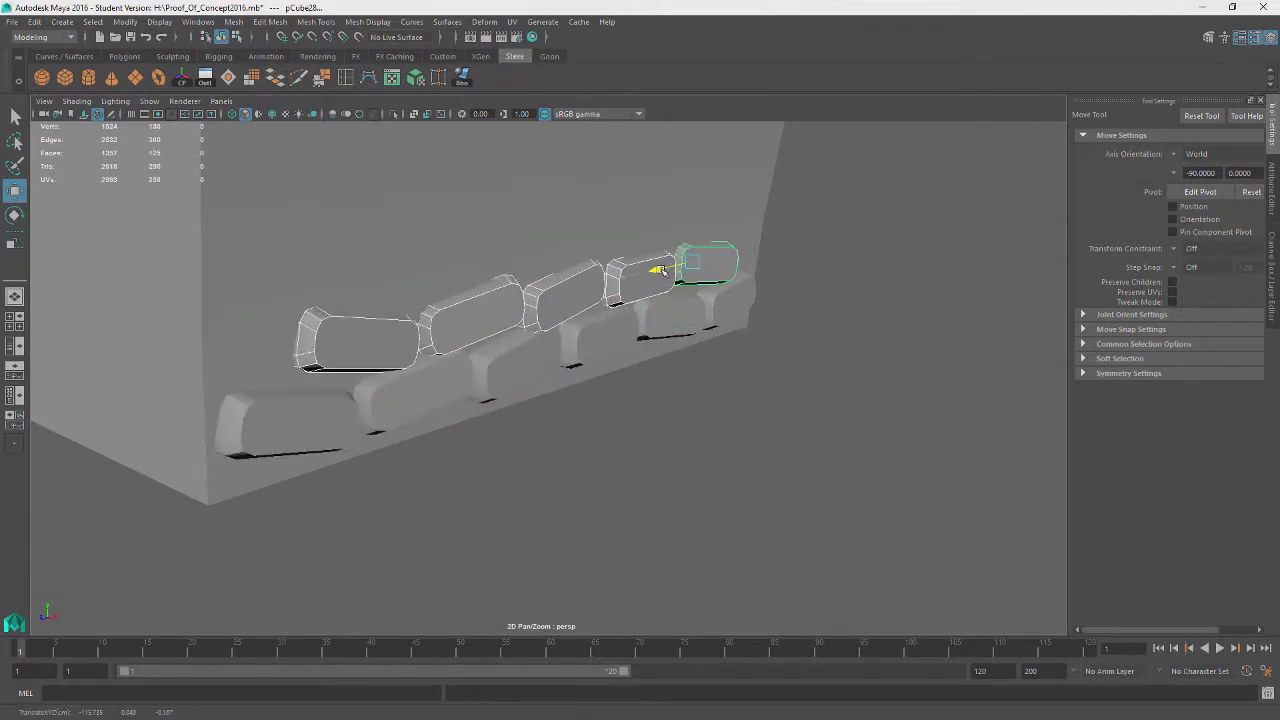
Step: Delete the last three blocks of the bottom row and the last three of the second row, keeping three below and two above
alt+drag(729, 410, 679, 470)
click(700, 331)
key(Delete)
click(648, 280)
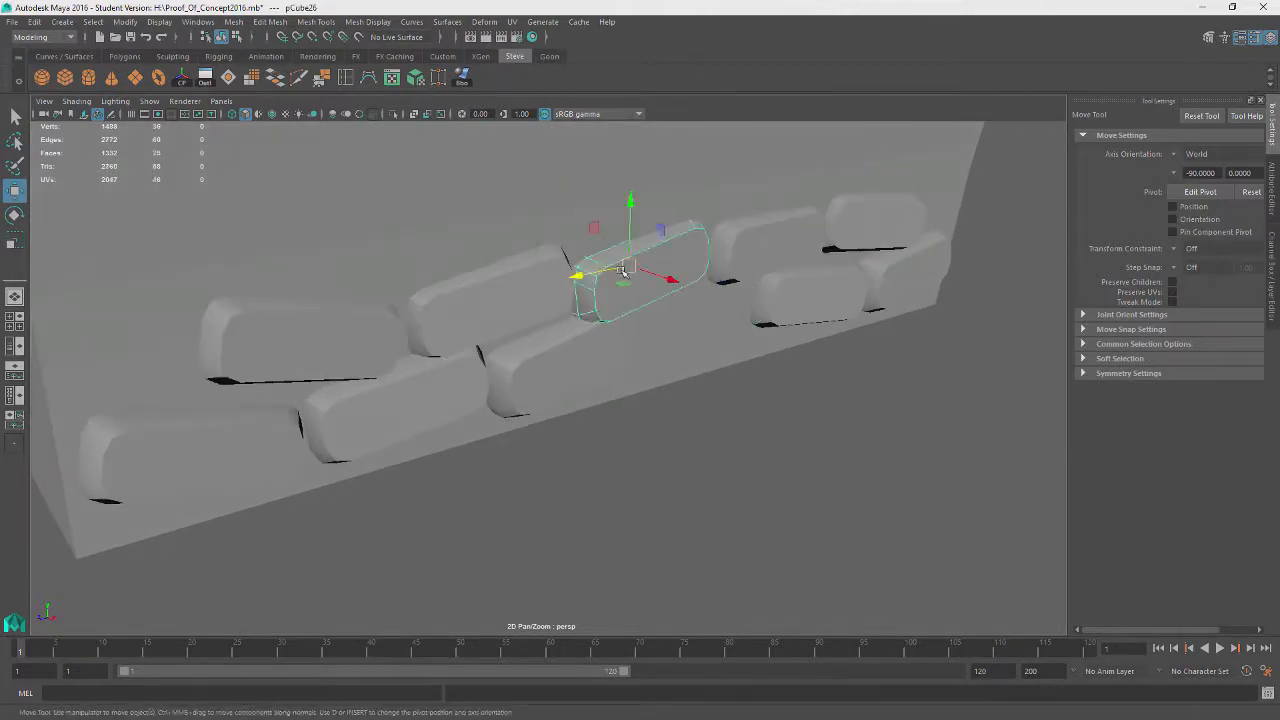
key(Delete)
click(762, 255)
key(Delete)
click(815, 296)
key(Delete)
click(875, 250)
key(Delete)
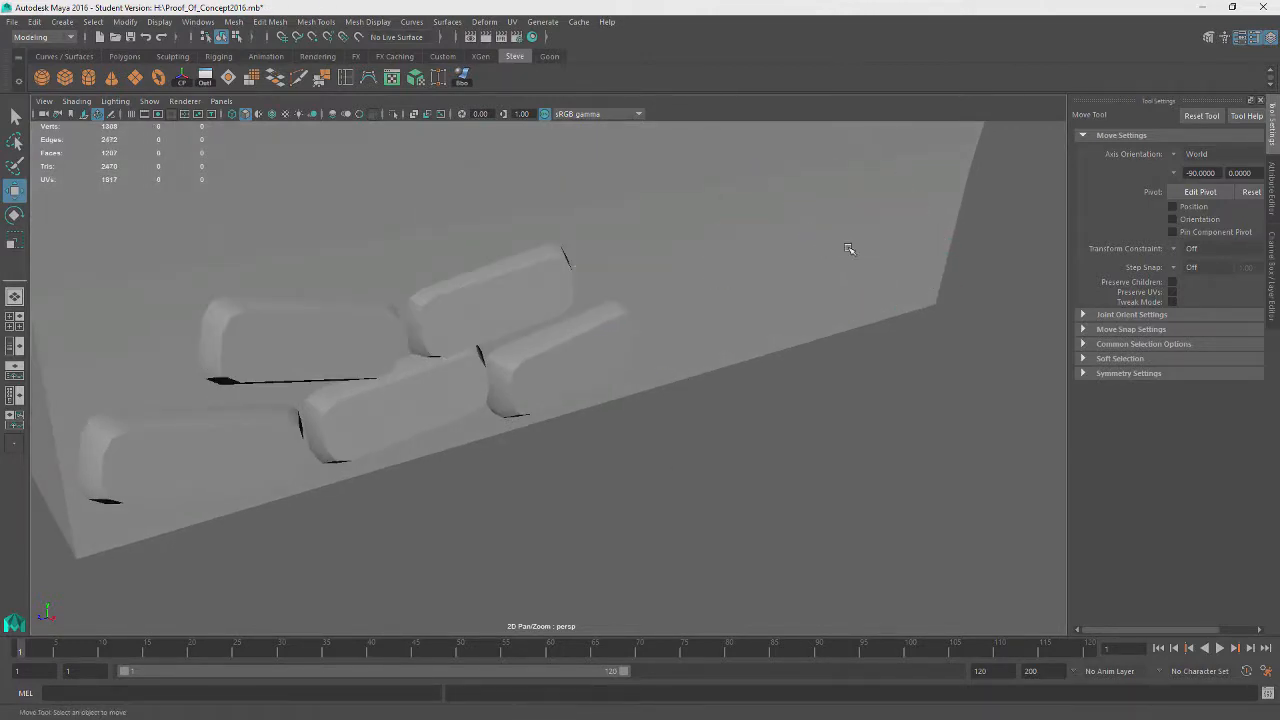
Step: Duplicate the first block of the second row, rotate and shorten the copy, and fit it into the gap beside the wall's corner
alt+drag(848, 249, 545, 322)
click(540, 320)
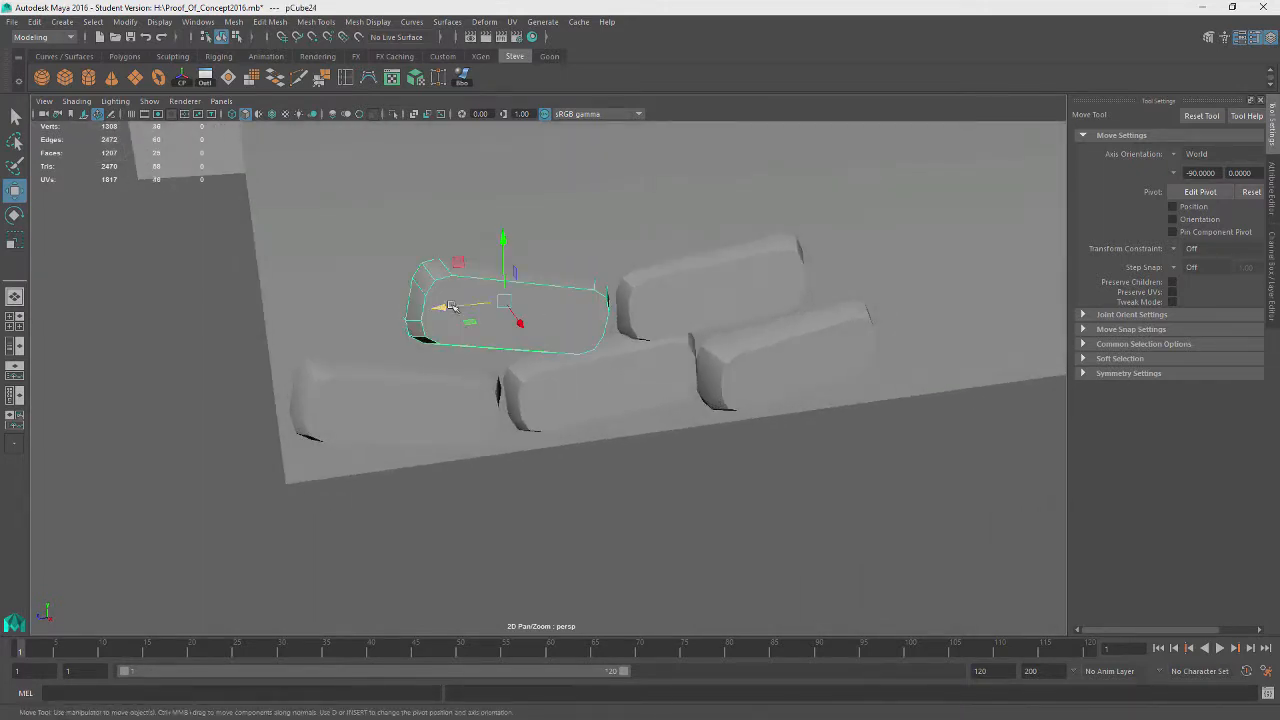
key(ctrl+d)
drag(450, 306, 215, 321)
key(e)
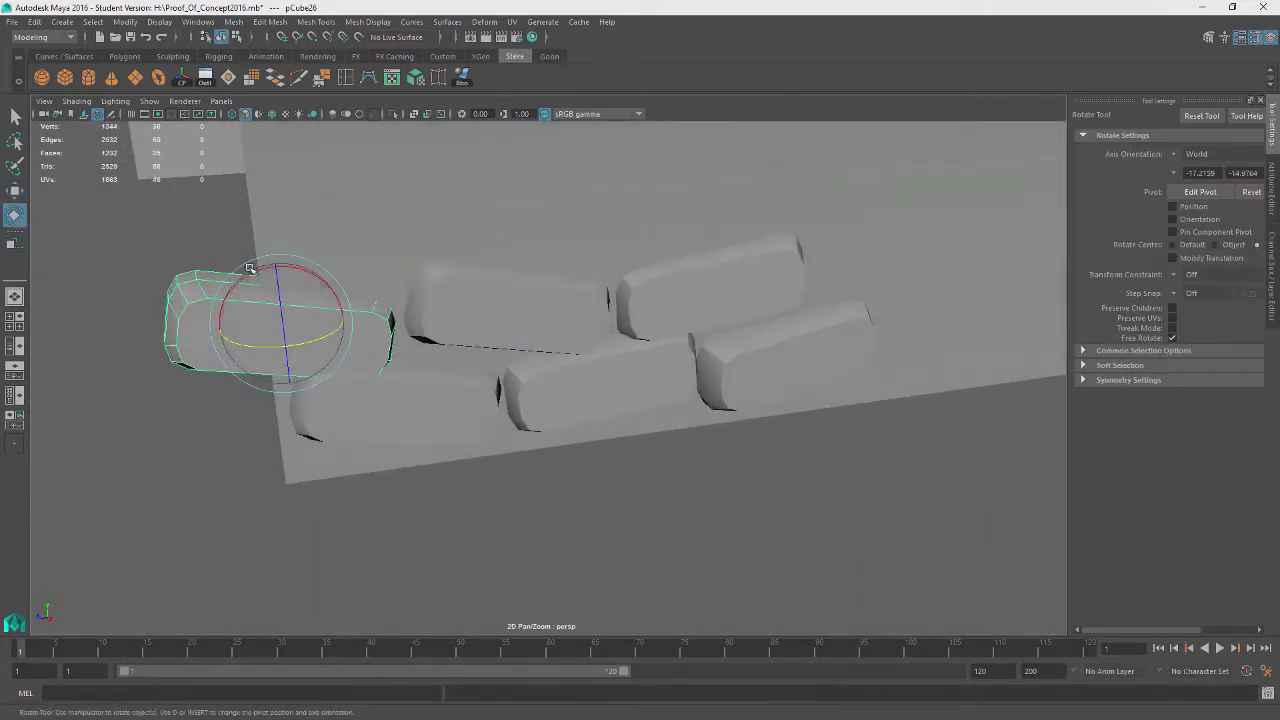
drag(250, 268, 290, 323)
key(r)
key(w)
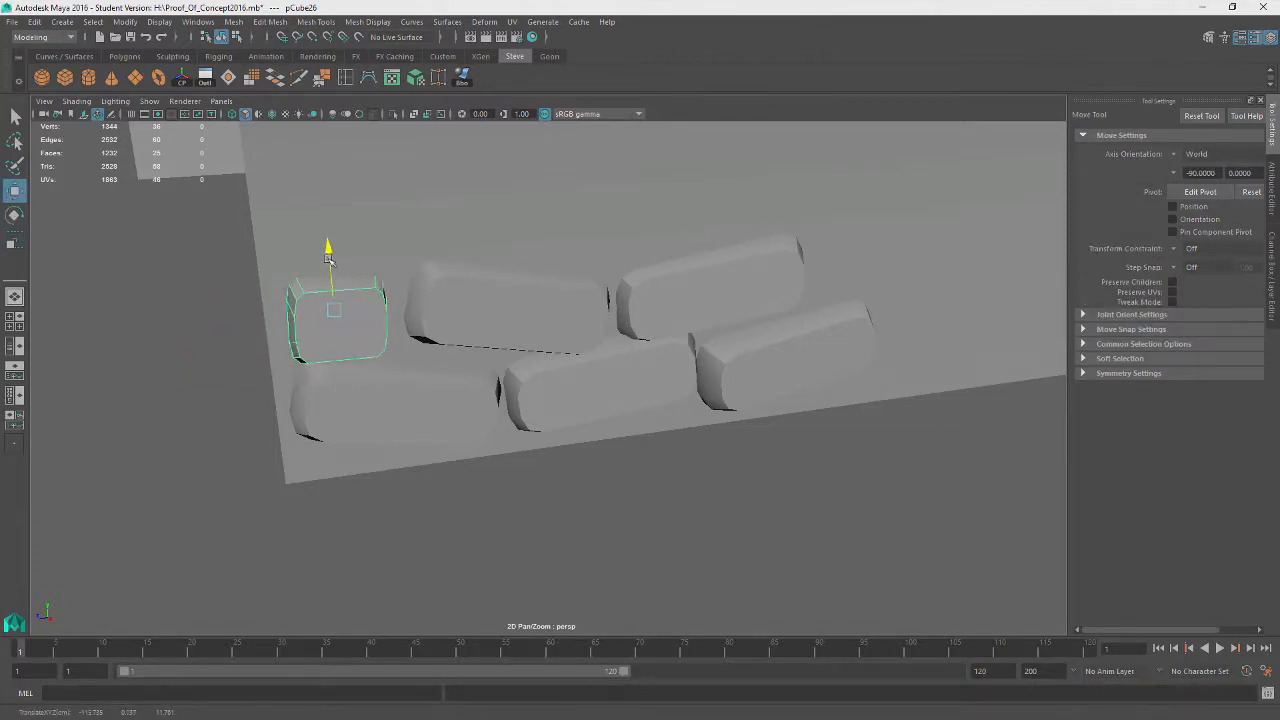
key(f)
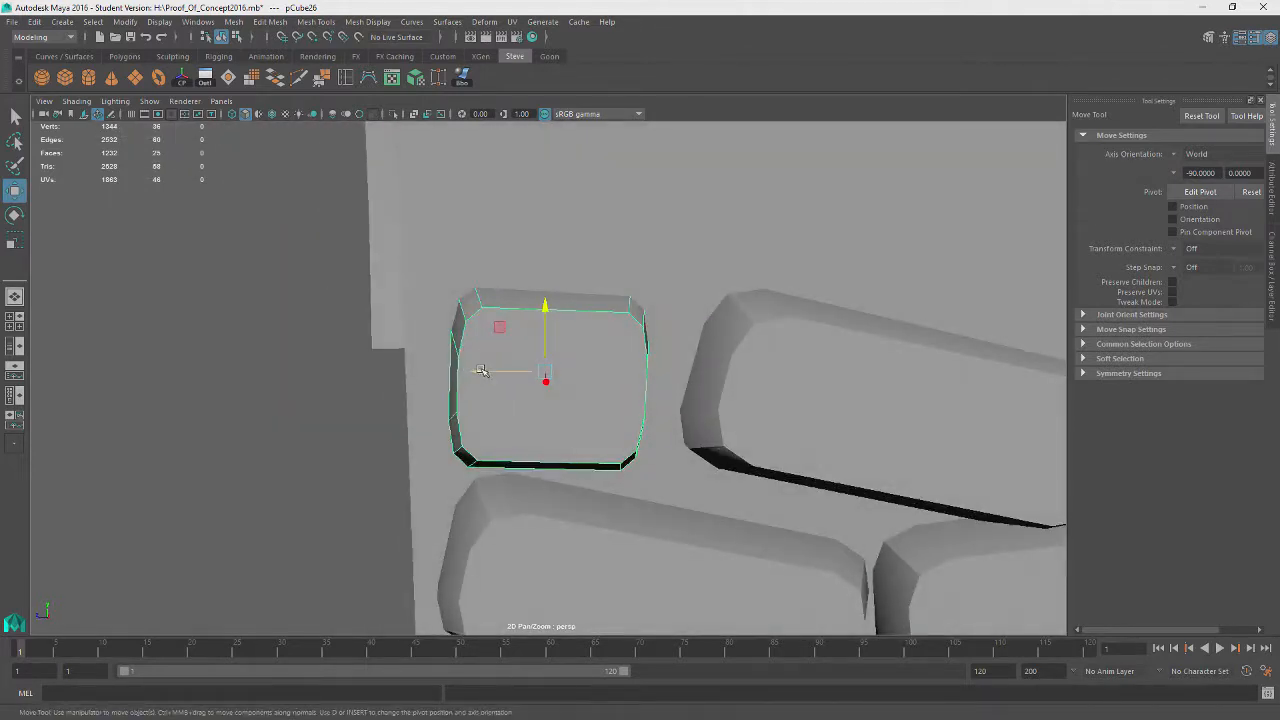
drag(481, 371, 501, 371)
Step: Duplicate the short block, move the copy to the far end of the second row, and tilt it to follow its neighbour
alt+right_drag(890, 360, 760, 380)
alt+middle_drag(915, 412, 570, 422)
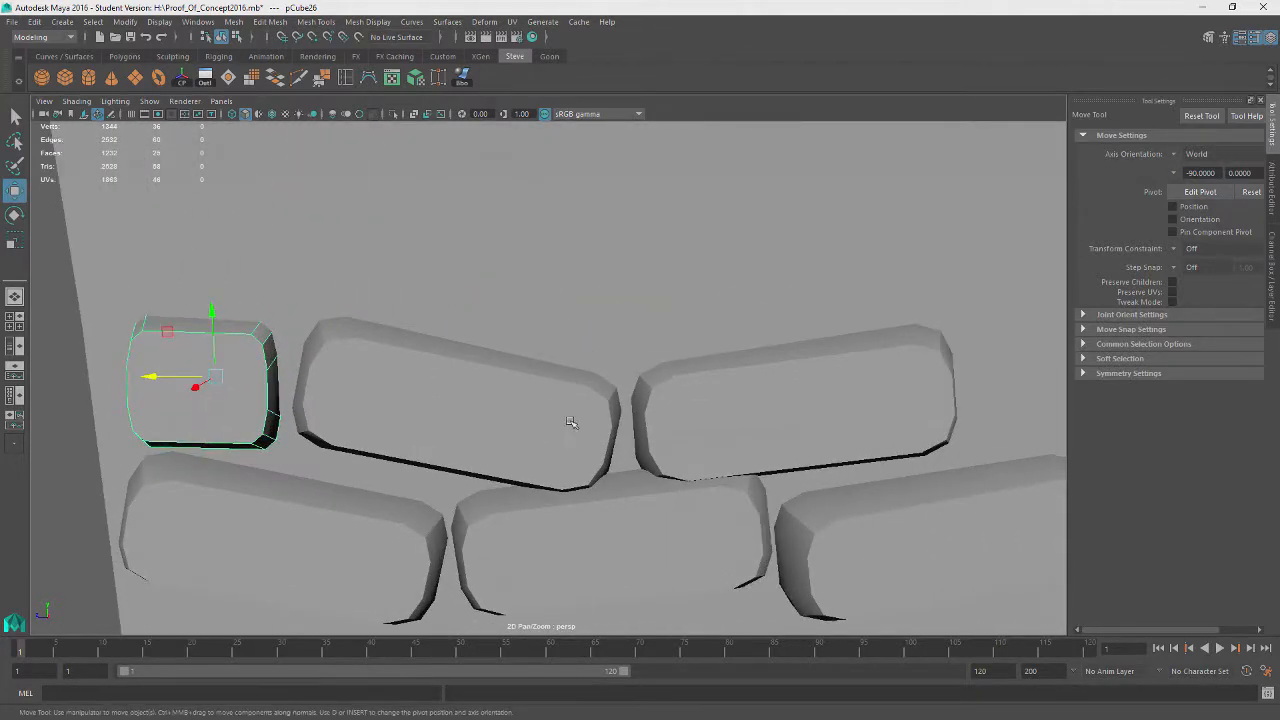
drag(183, 376, 951, 371)
alt+middle_drag(951, 371, 530, 425)
key(e)
drag(700, 325, 678, 330)
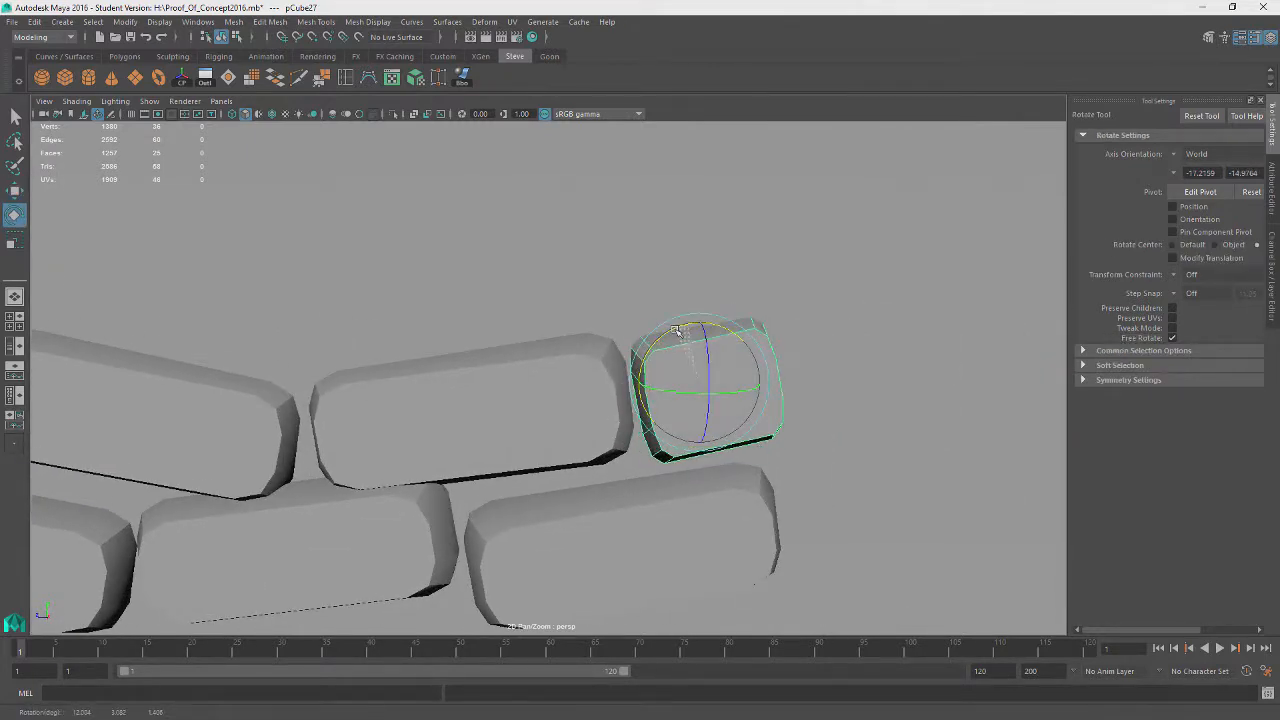
Step: Rotate the second long block of the upper row closer to level, and lower the middle bottom block slightly
alt+middle_drag(407, 383, 555, 376)
click(591, 395)
mouse_move(571, 360)
mouse_down()
mouse_move(582, 349)
mouse_move(577, 365)
mouse_up()
key(ctrl+z)
alt+drag(478, 441, 519, 424)
alt+middle_drag(465, 521, 465, 441)
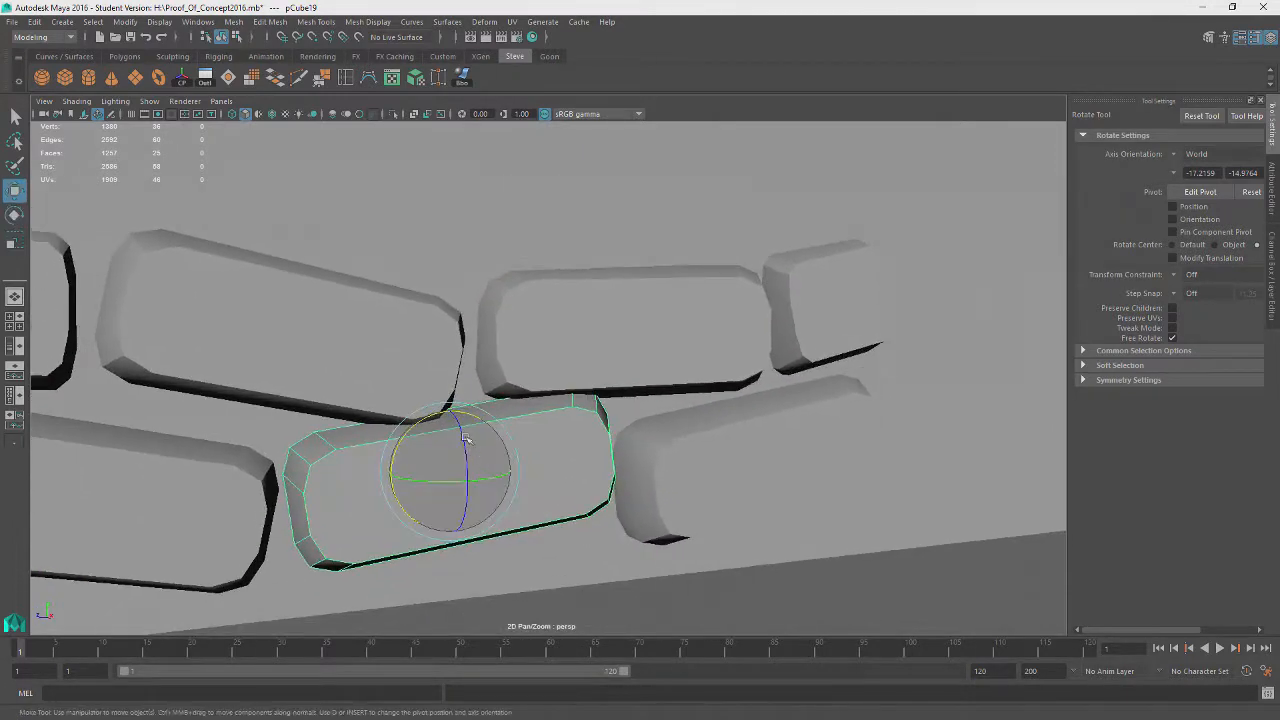
key(w)
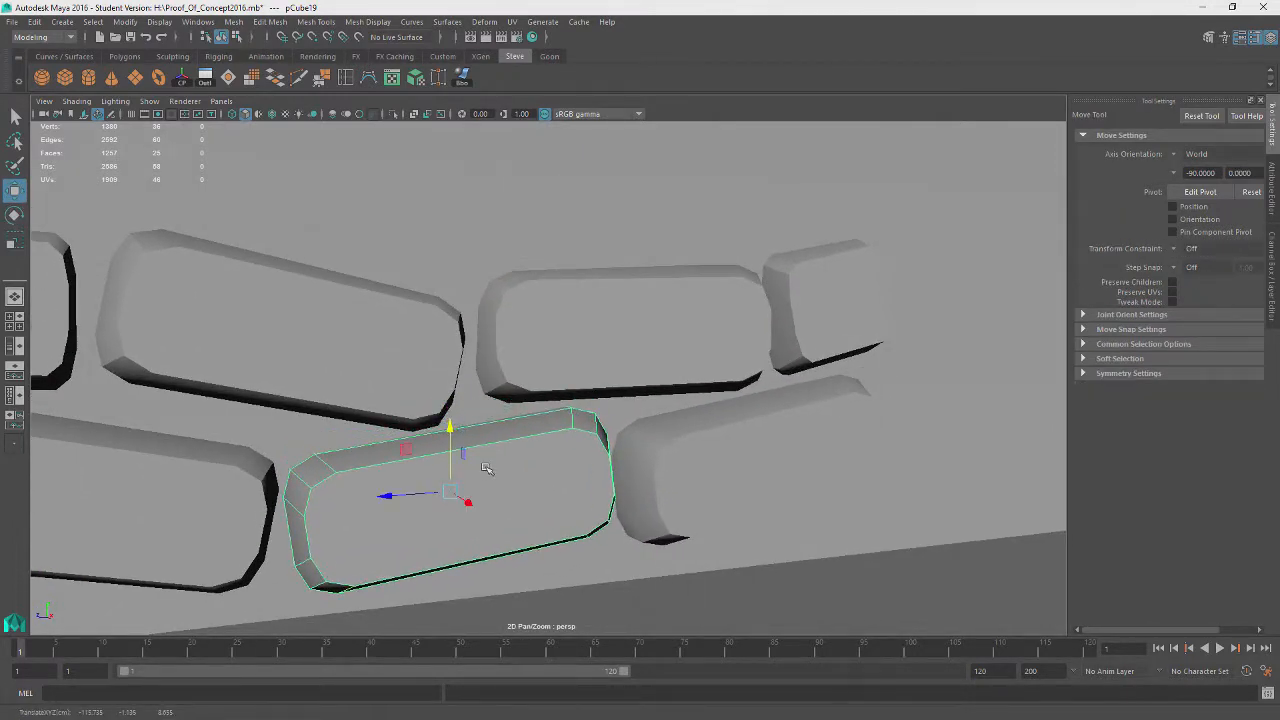
Step: Rotate the third block of the bottom row closer to level
scroll(486, 469, down, 5)
click(760, 463)
key(e)
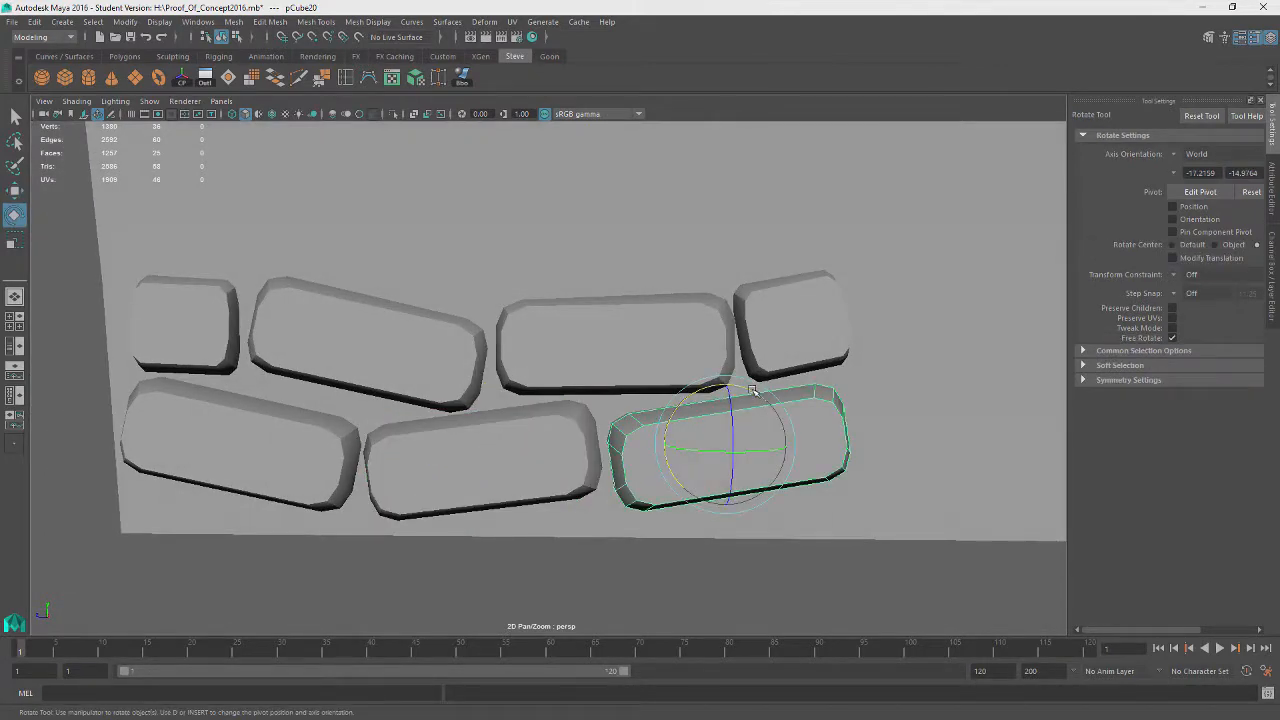
alt+drag(556, 441, 640, 350)
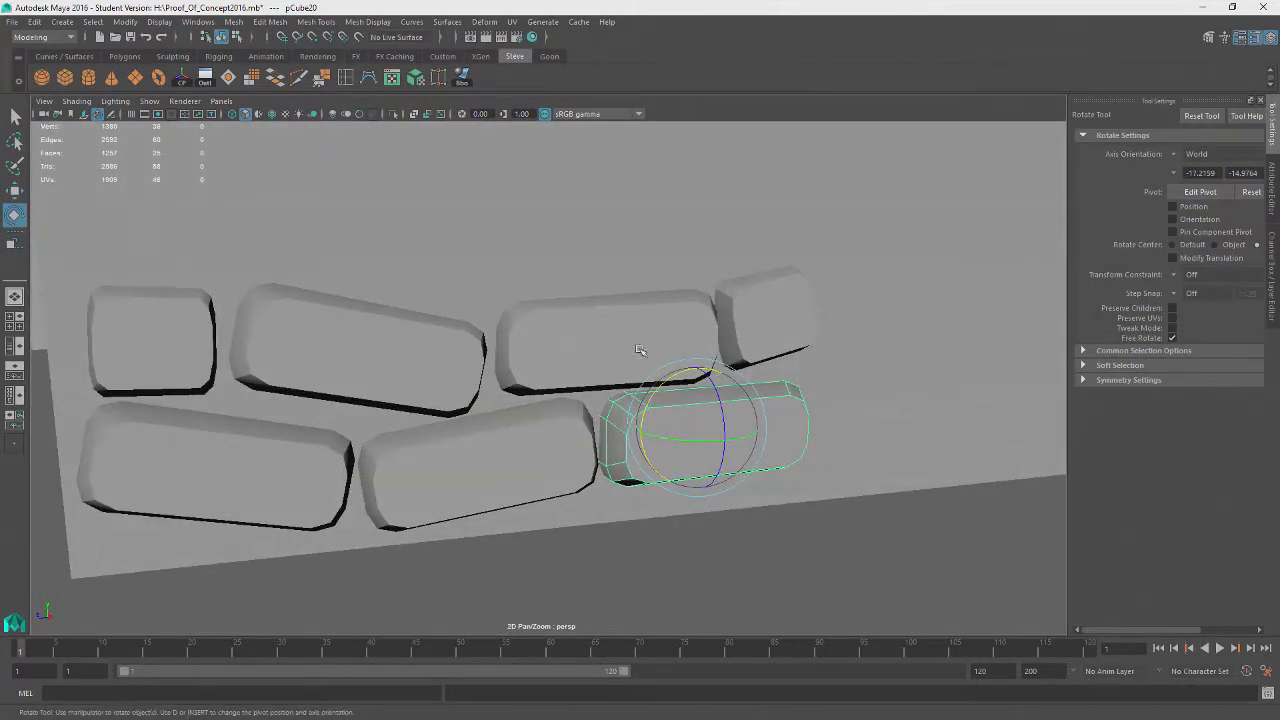
Step: Duplicate the three bottom blocks, raise the copies as a third row, and move all ten blocks outward from the wall
key(ctrl+d)
key(w)
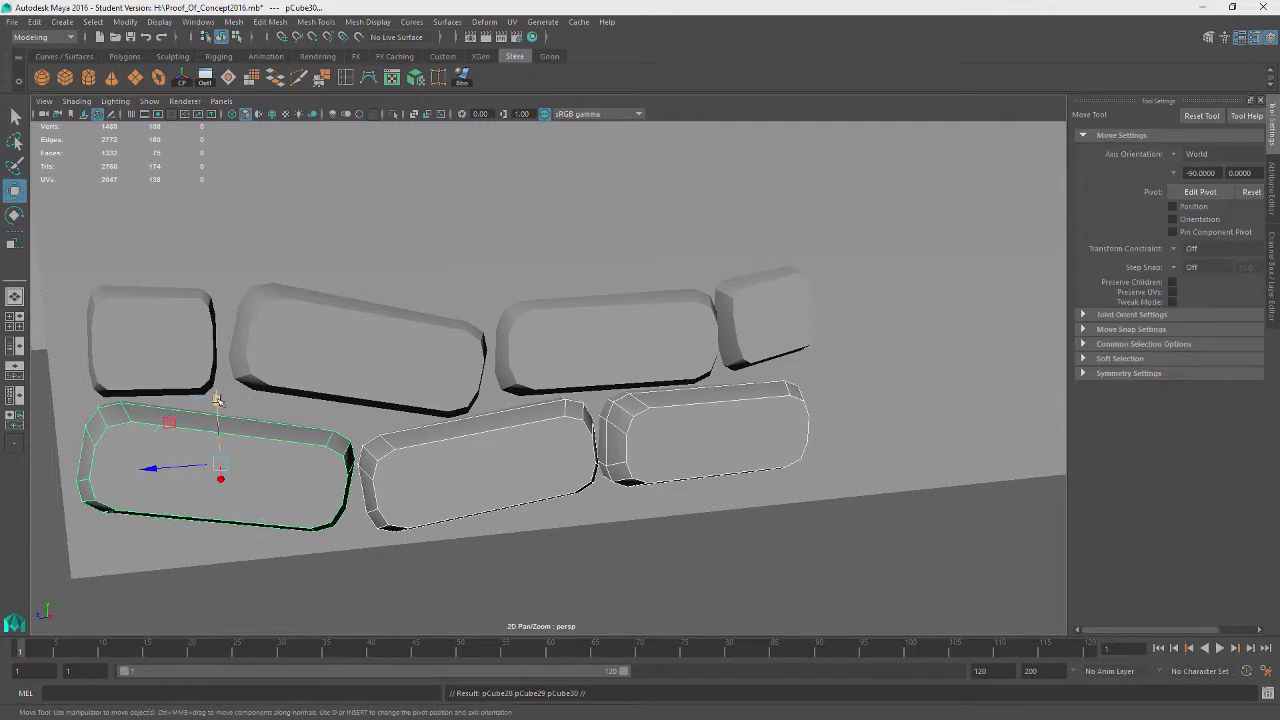
drag(219, 400, 549, 324)
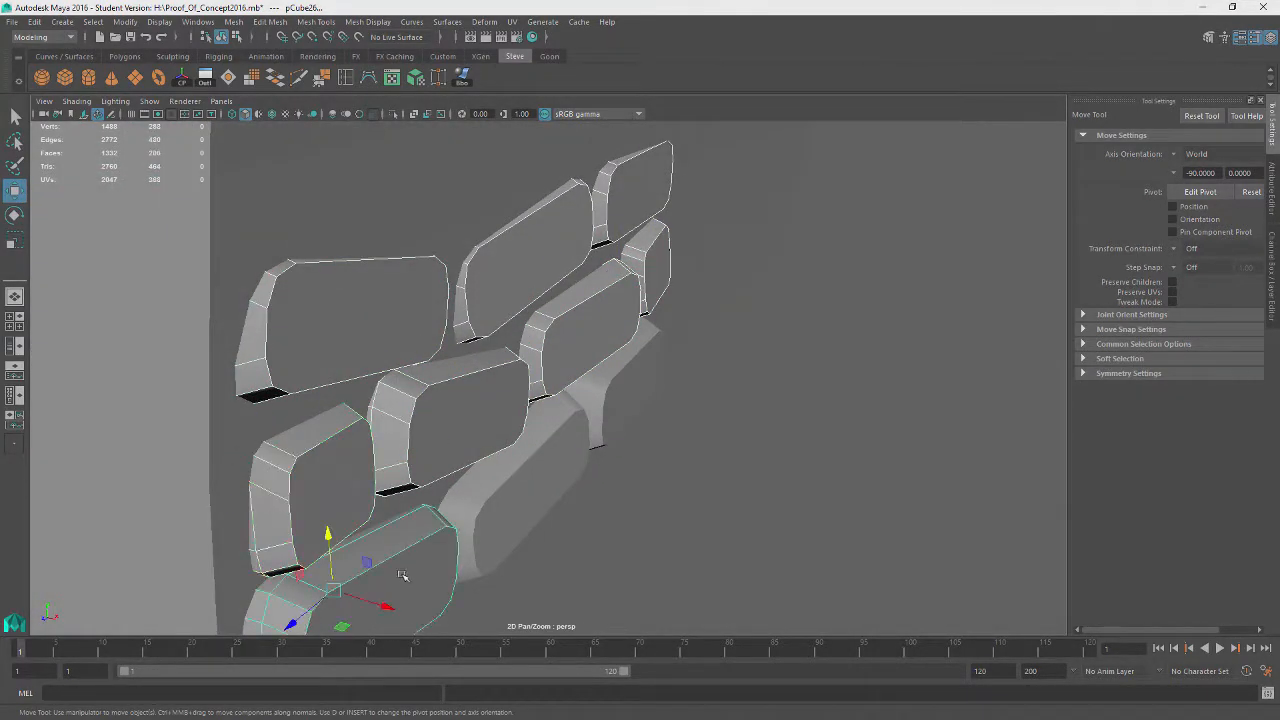
alt+drag(597, 393, 686, 472)
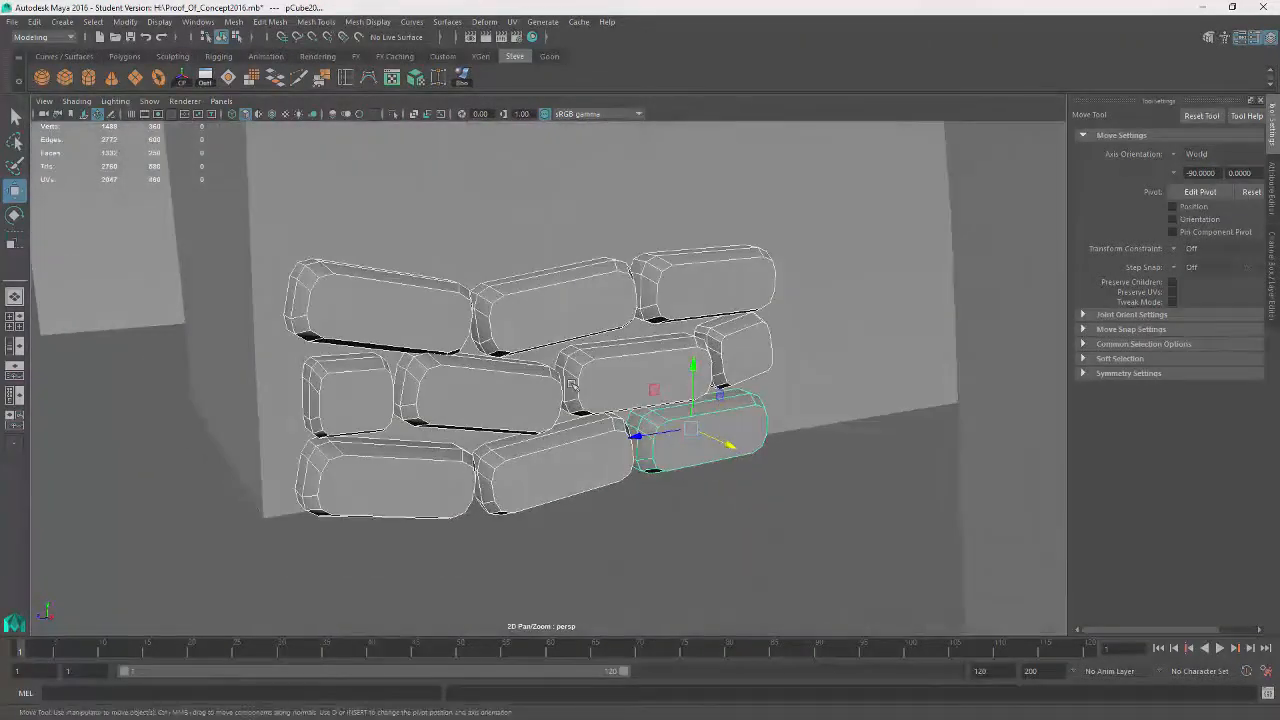
Step: Rotate the middle block of the top row slightly to vary its angle
click(545, 344)
mouse_move(545, 344)
alt+mouse_down()
mouse_move(736, 362)
mouse_move(545, 360)
alt+mouse_up()
key(e)
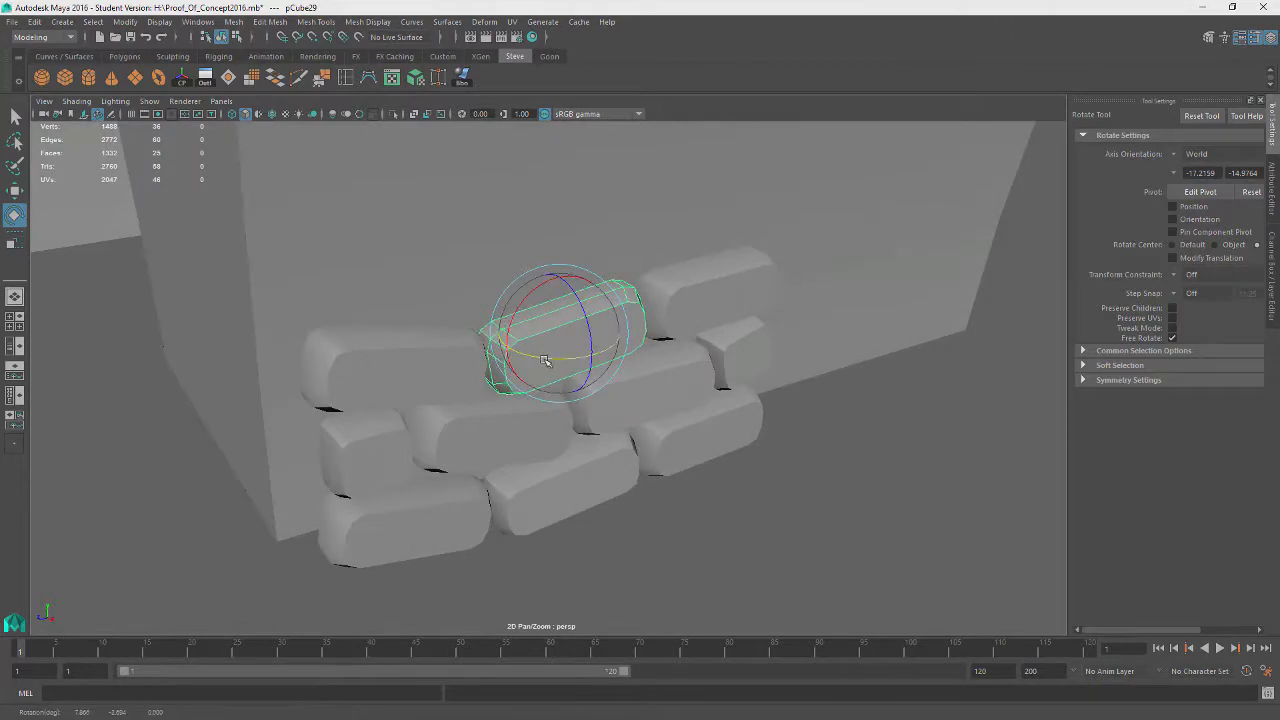
alt+drag(672, 440, 830, 440)
Step: Rotate the last block of the top row around the vertical axis and tilt it slightly around X
click(708, 300)
alt+drag(880, 385, 789, 389)
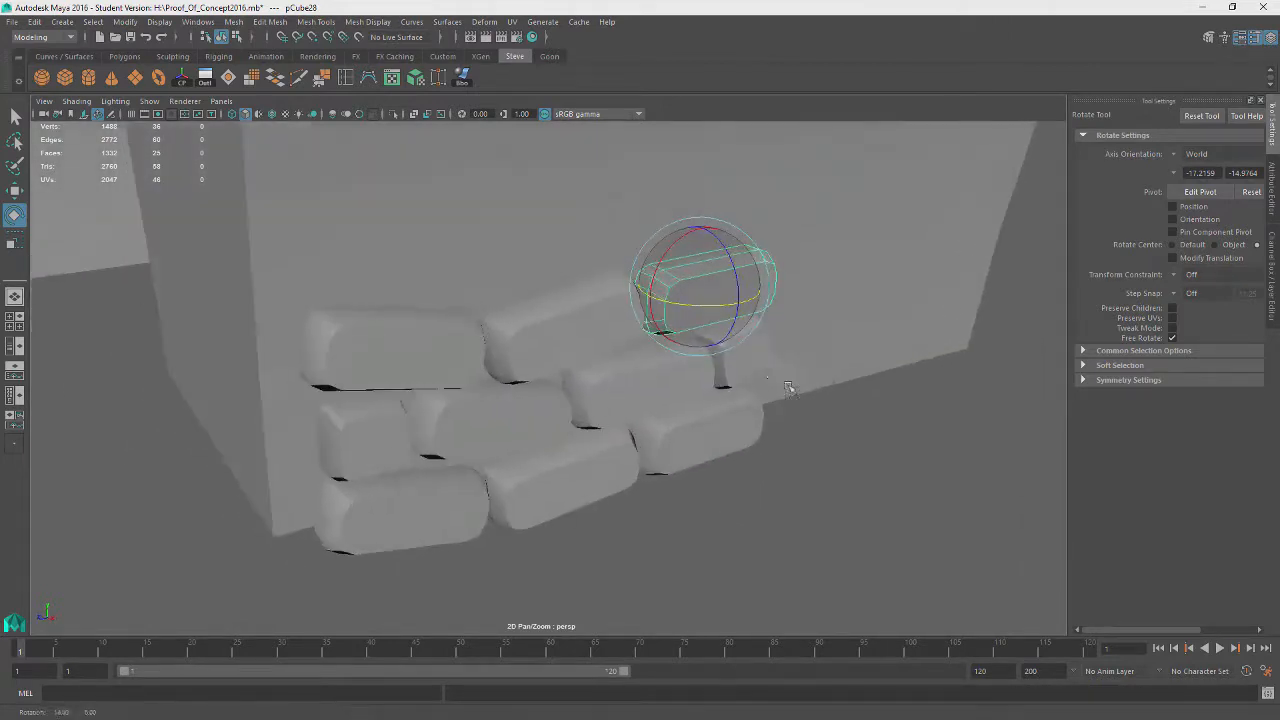
drag(700, 308, 669, 253)
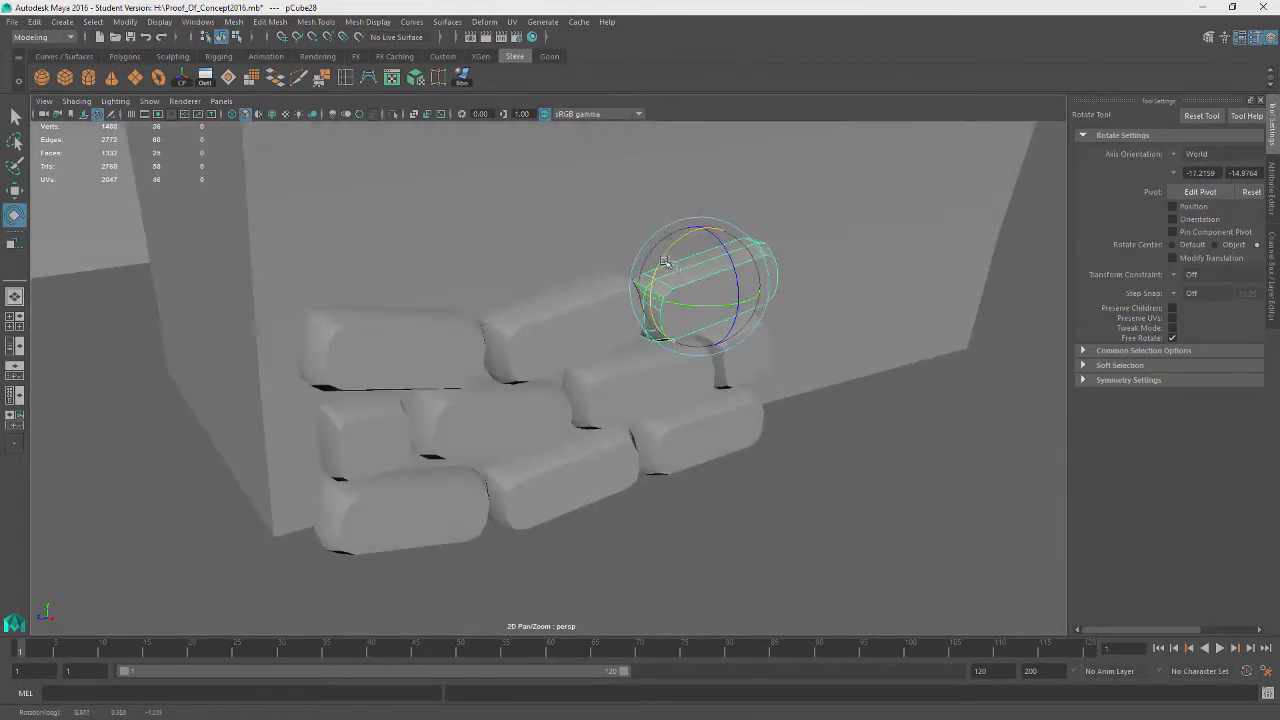
key(ctrl+z)
key(ctrl+z)
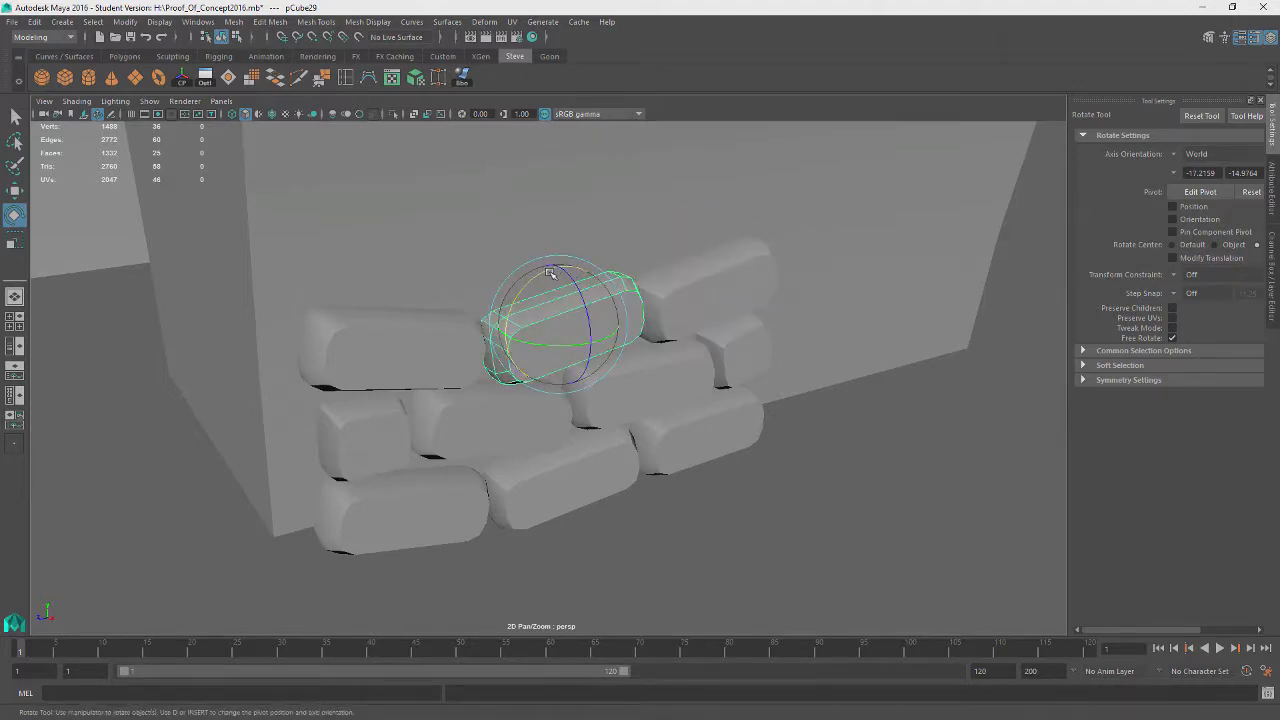
Step: Rotate the first block of the top row slightly to vary its angle
click(407, 354)
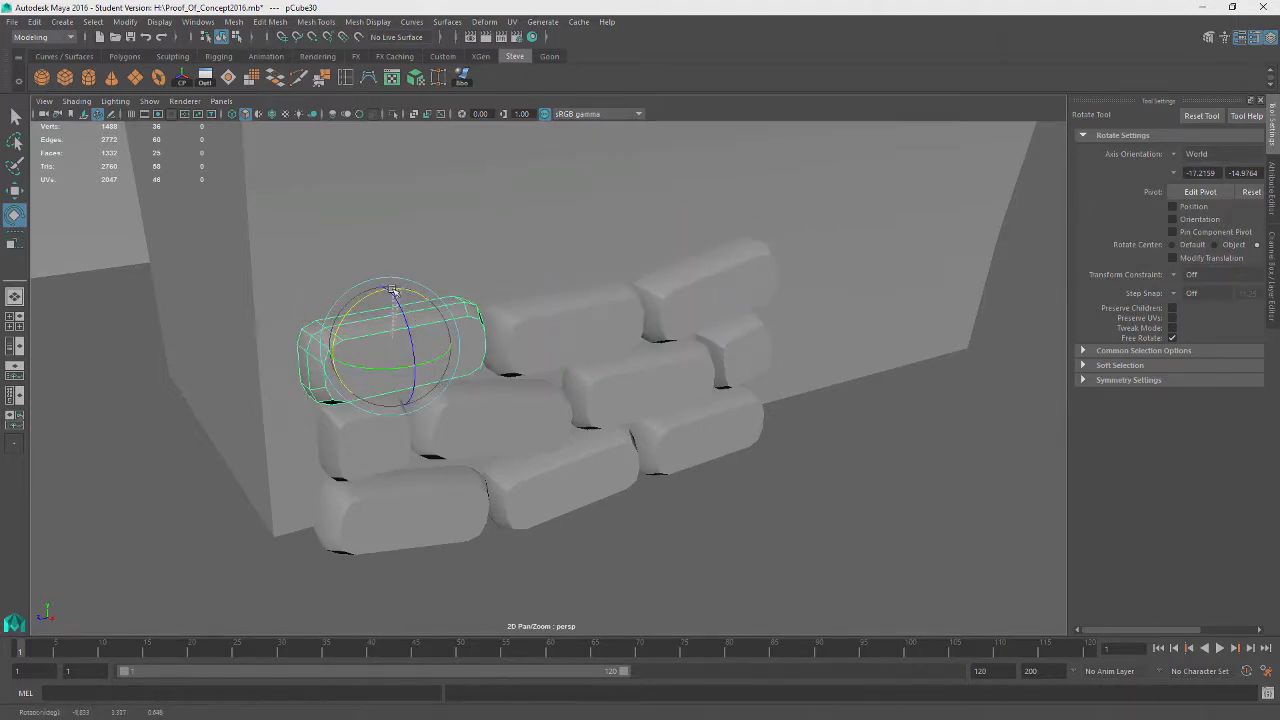
alt+drag(390, 290, 640, 345)
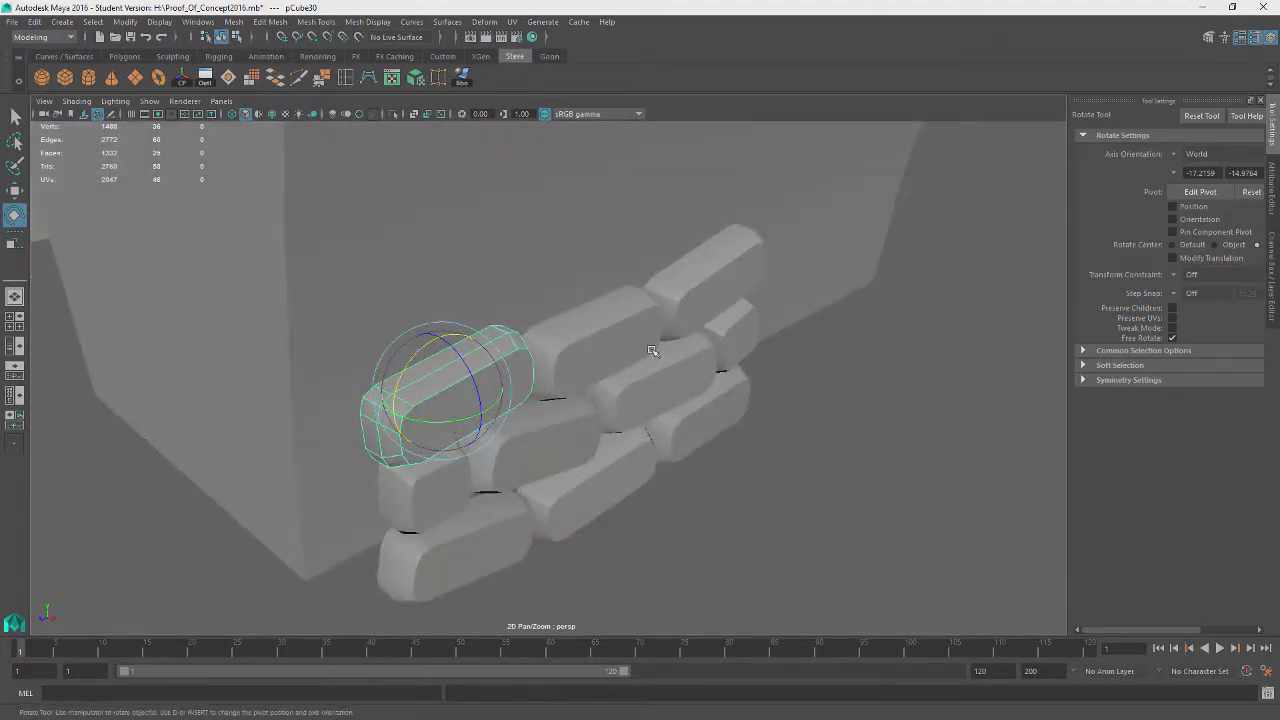
Step: Duplicate the four blocks of the middle row and raise the copies above the top row as a fourth row
key(Left)
key(Left)
key(Left)
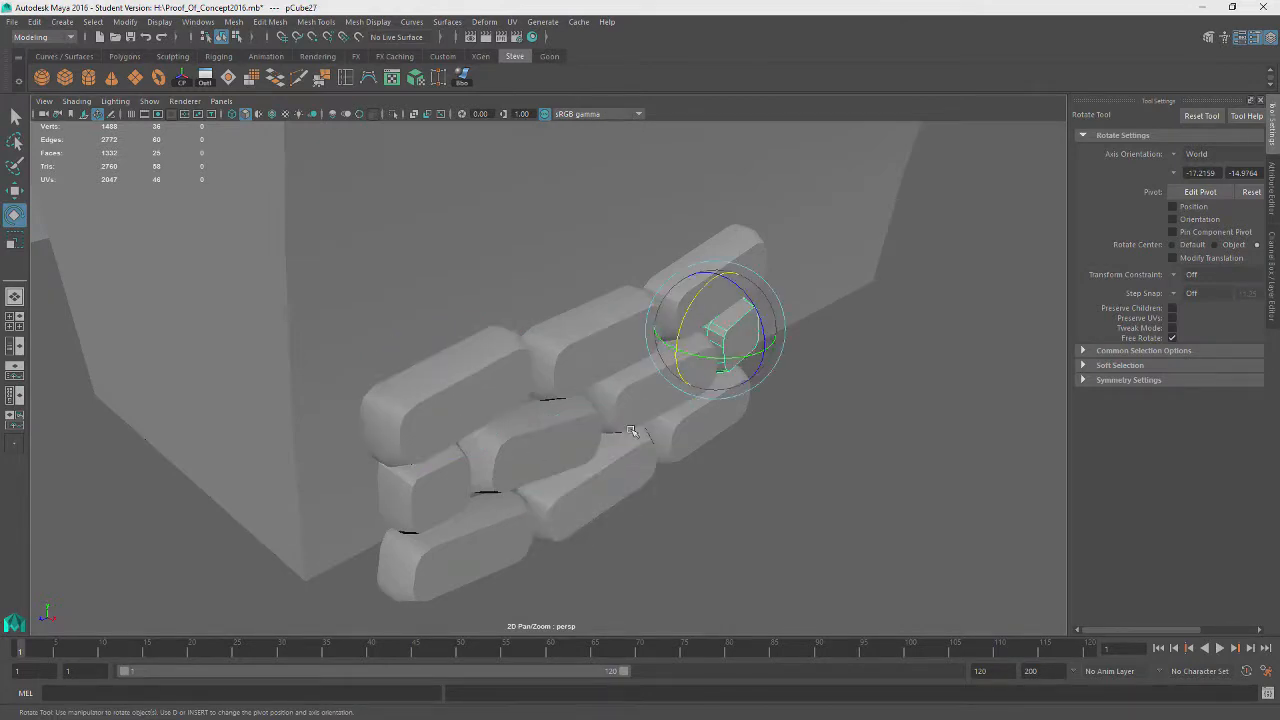
key(Left)
key(Left)
key(Left)
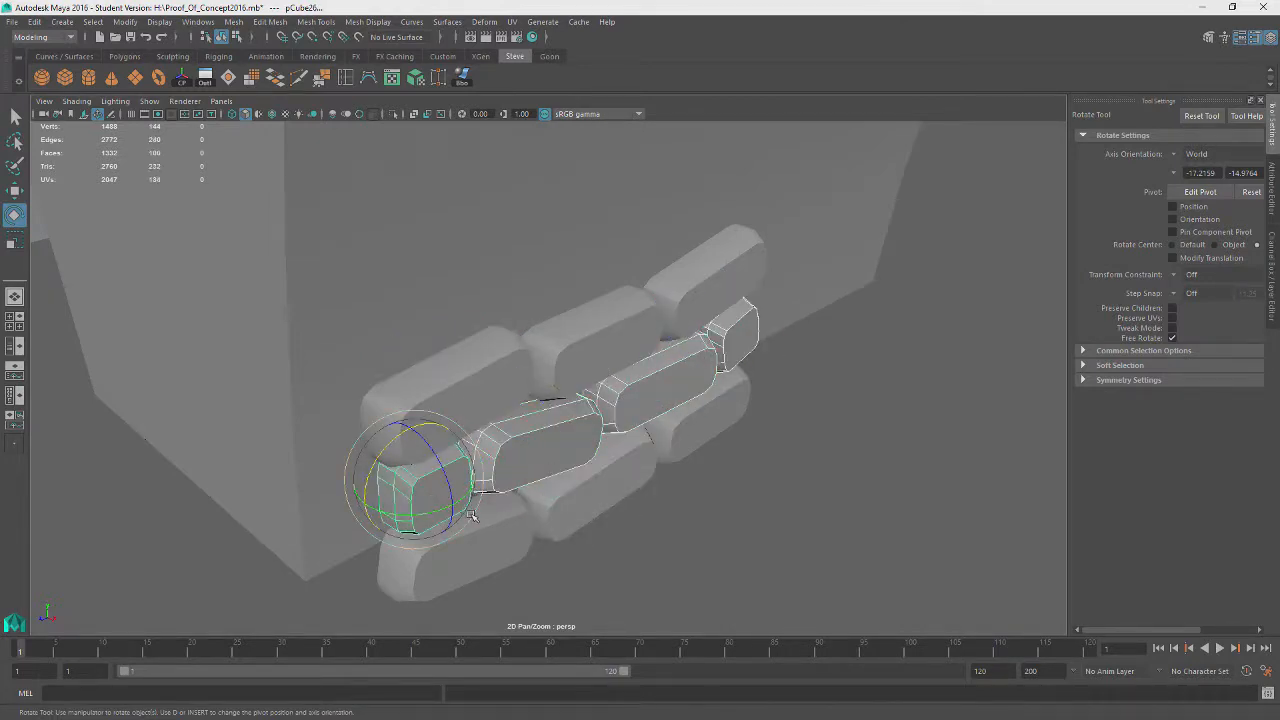
key(ctrl+d)
key(w)
drag(414, 425, 420, 271)
alt+drag(600, 414, 500, 365)
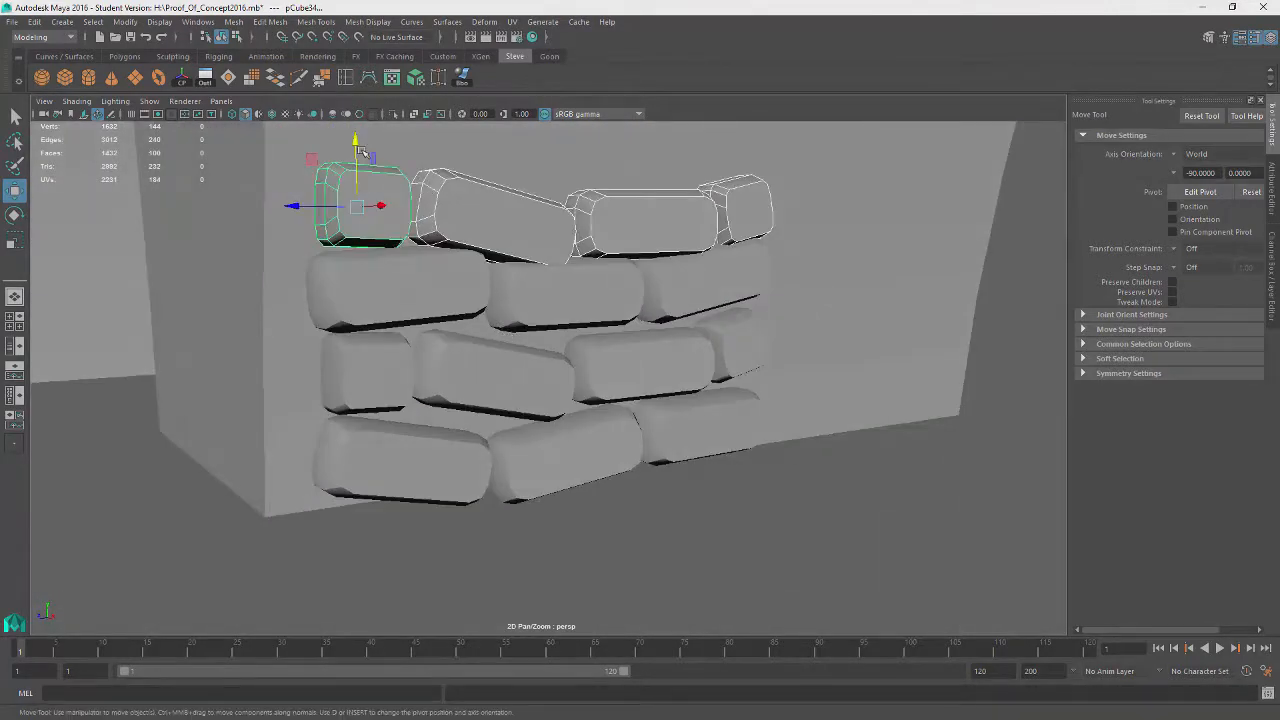
drag(360, 150, 362, 130)
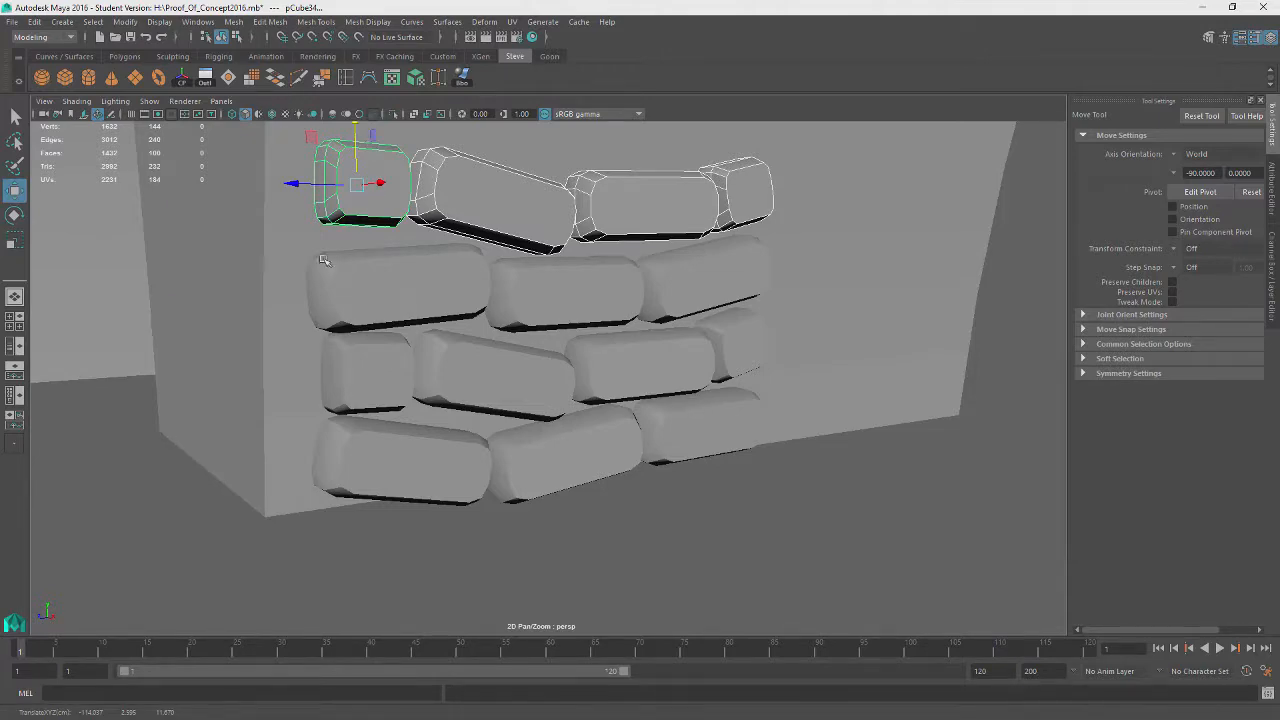
Step: Rotate the middle and first blocks of the bottom row closer to level, and lower the first block of the second row slightly
alt+drag(322, 260, 312, 308)
click(522, 429)
key(e)
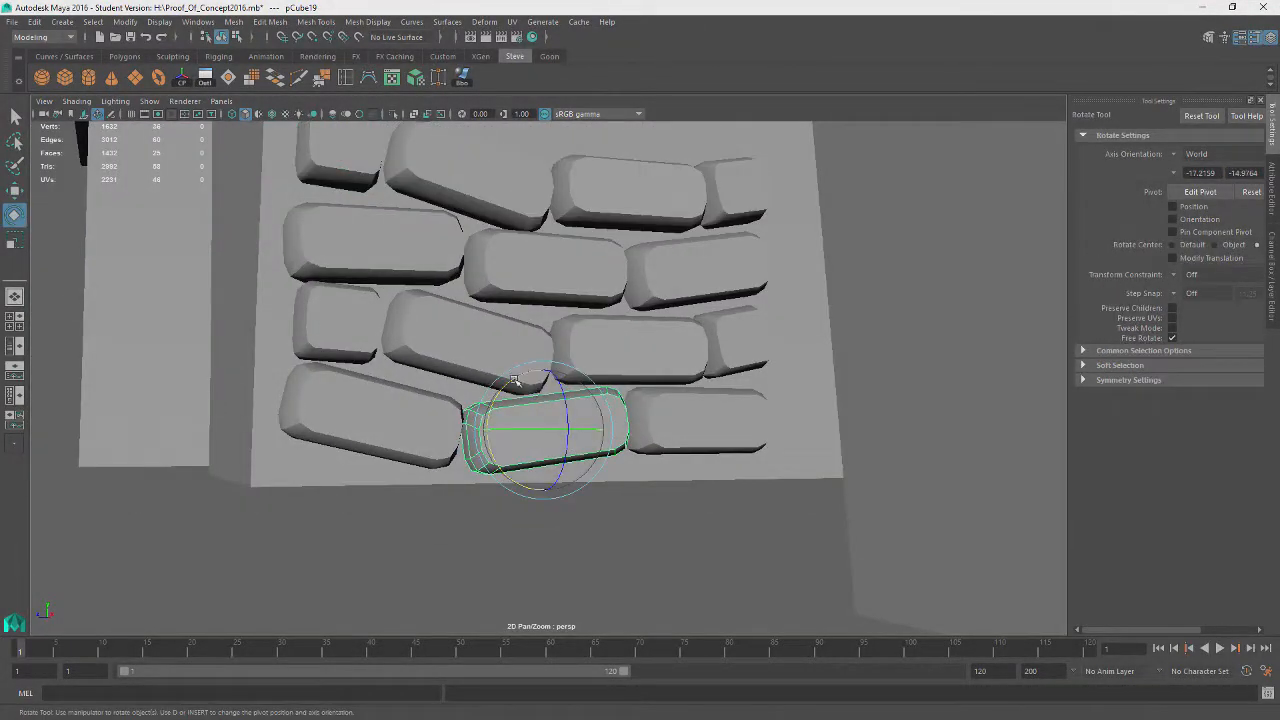
click(360, 395)
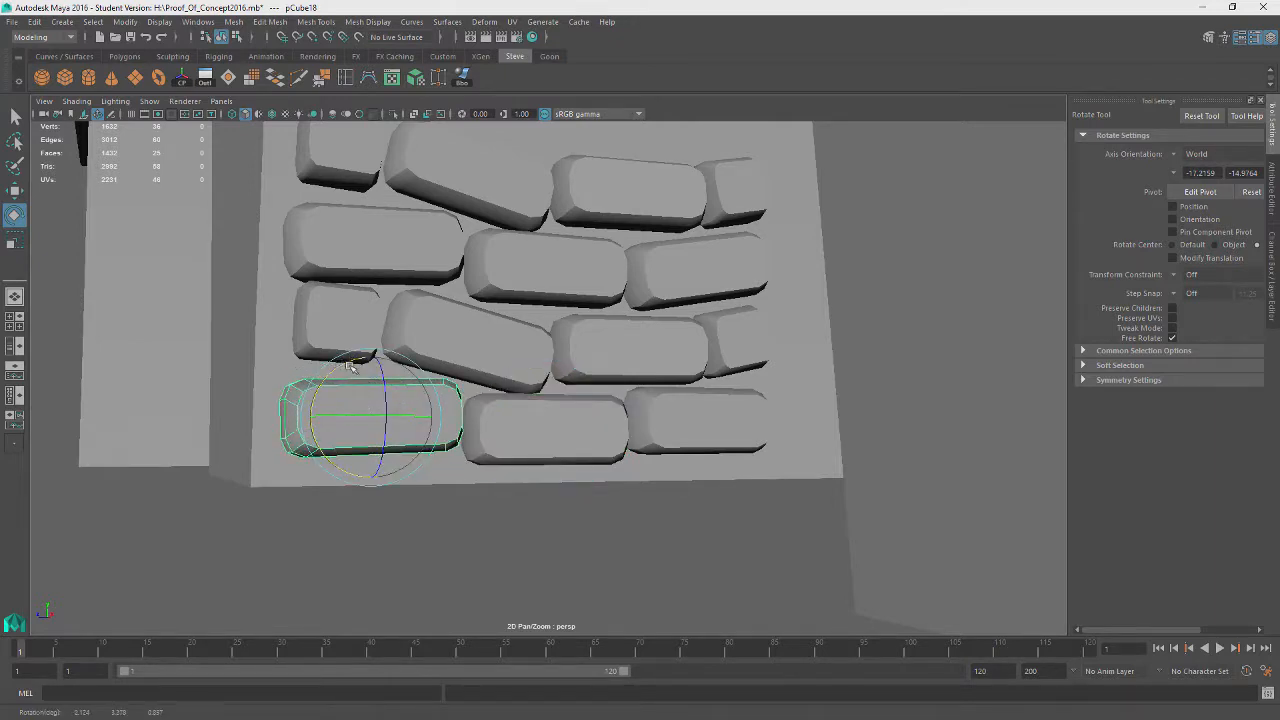
key(w)
click(342, 322)
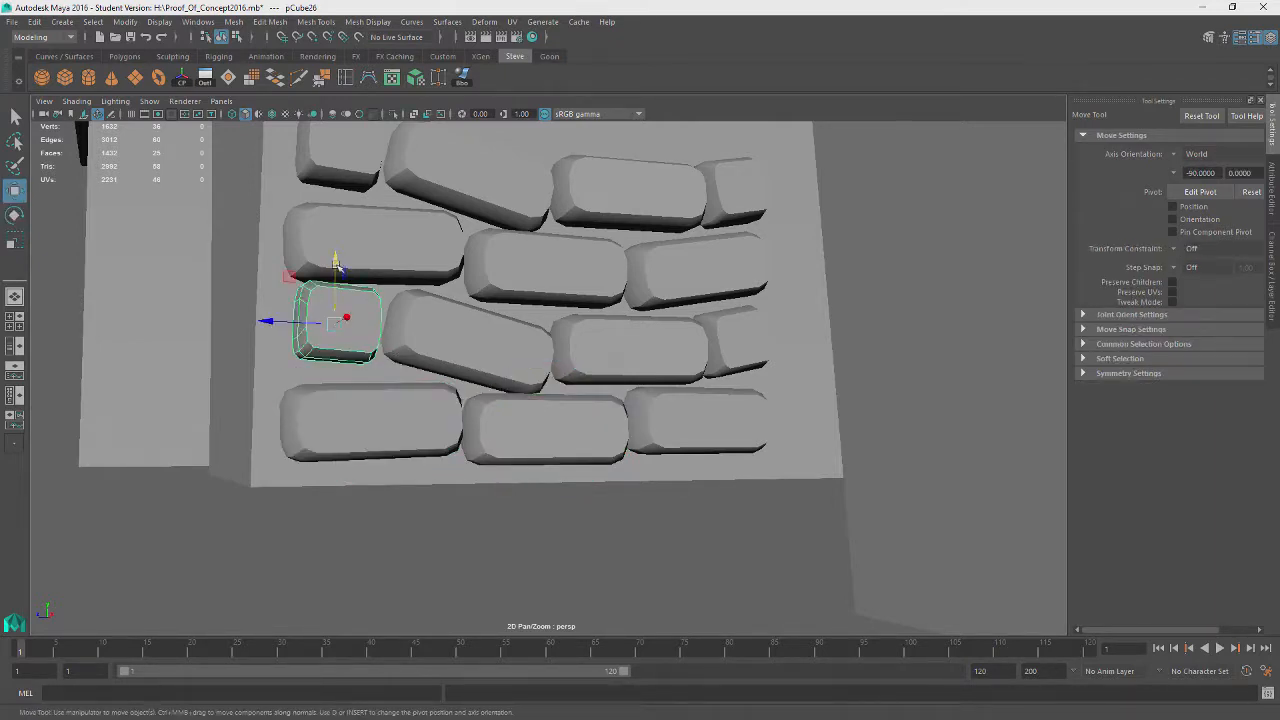
mouse_move(628, 367)
alt+mouse_down()
mouse_move(646, 417)
mouse_move(594, 391)
mouse_move(538, 483)
mouse_move(637, 370)
alt+mouse_up()
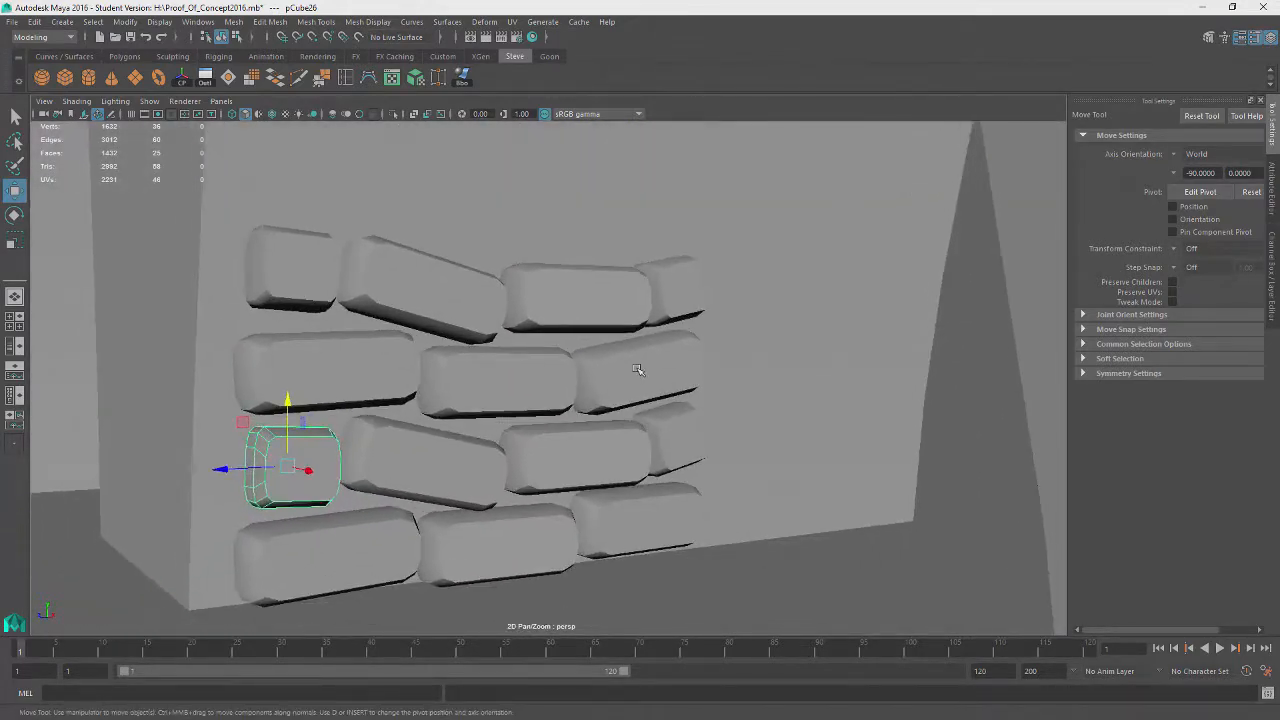
Step: Duplicate the three blocks of the third row and raise the copies as a fifth row
drag(326, 305, 327, 119)
alt+drag(380, 188, 454, 370)
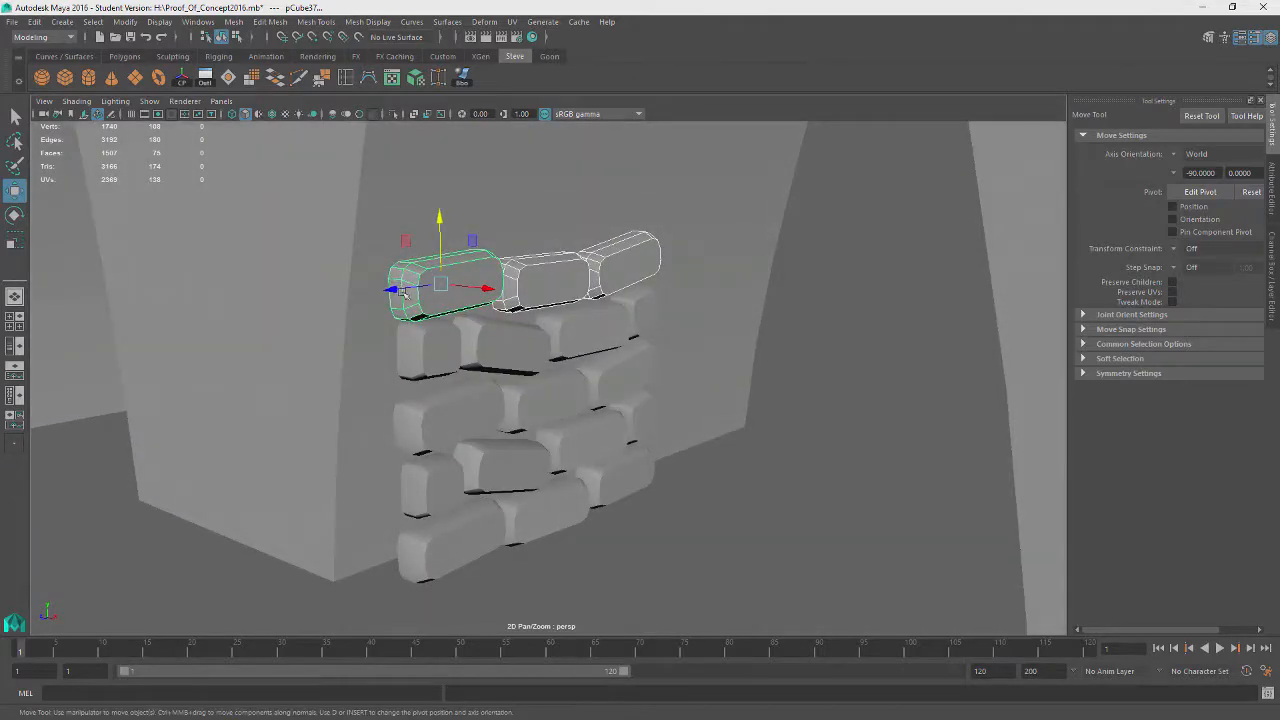
Step: Lower the small first block of the fourth row slightly and tilt it
click(415, 345)
key(f)
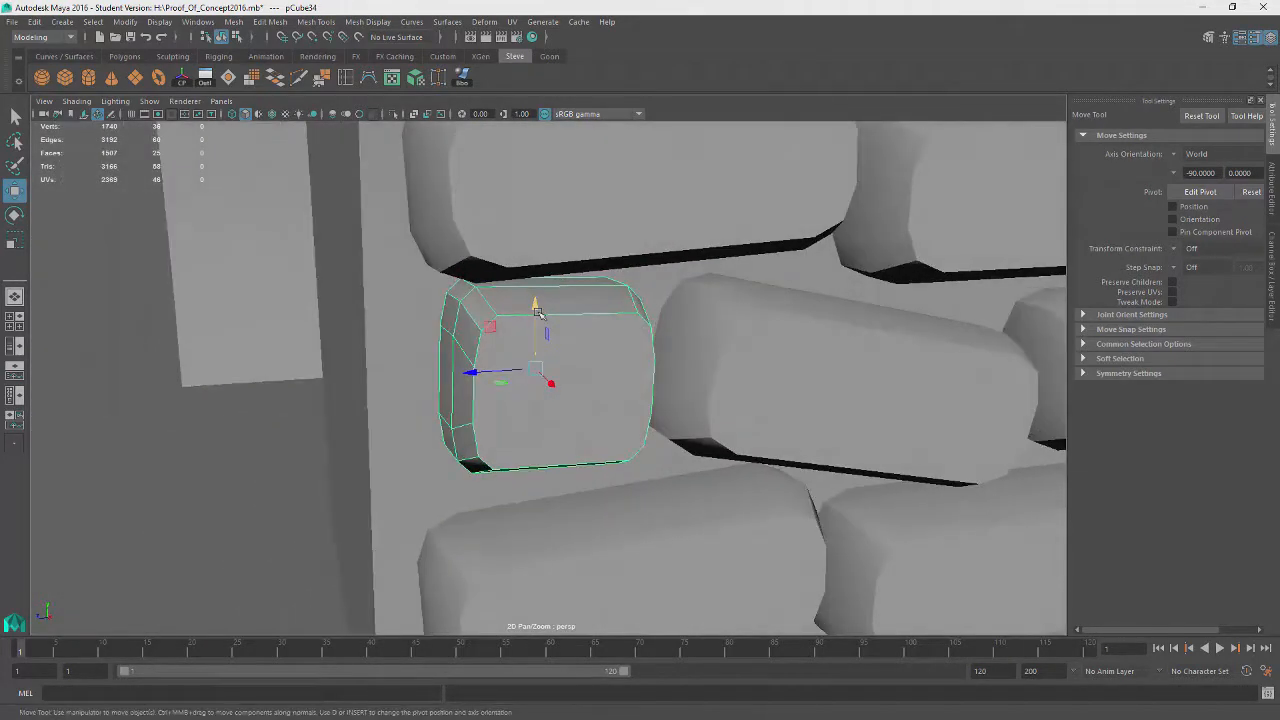
drag(535, 300, 535, 330)
key(e)
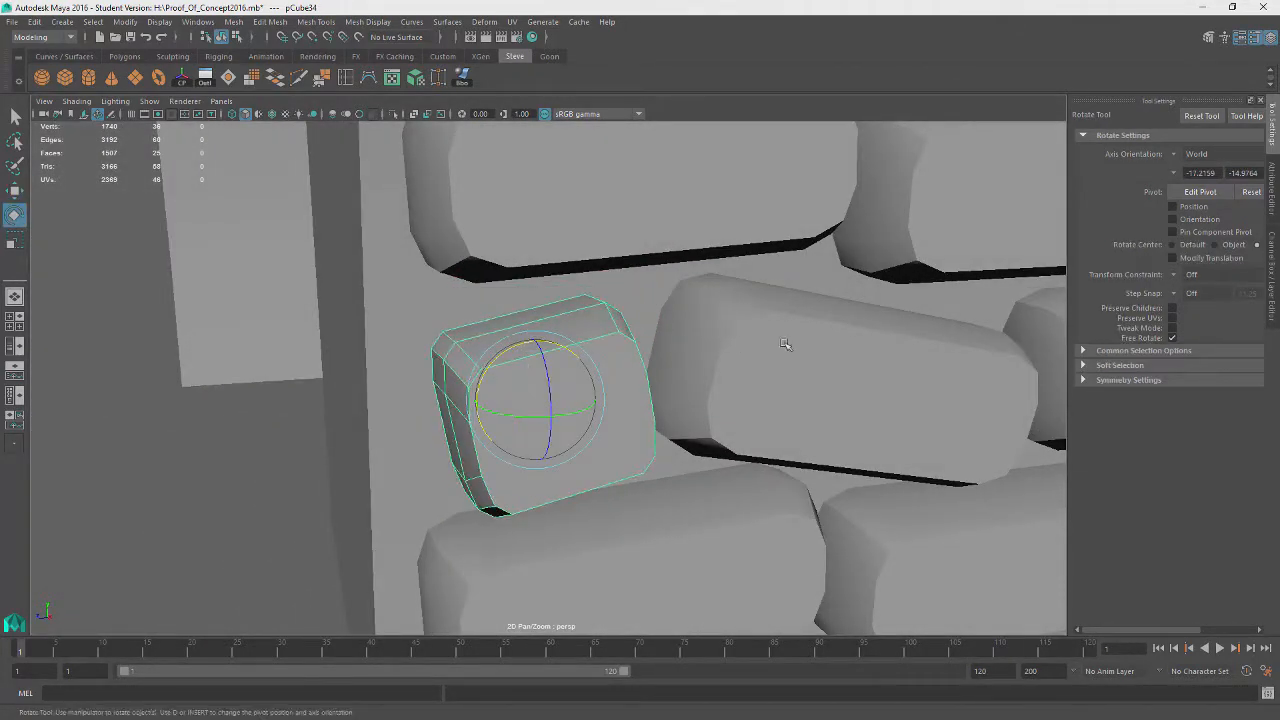
Step: Rotate the second block of the fourth row closer to level and raise it slightly
click(785, 344)
key(f)
key(w)
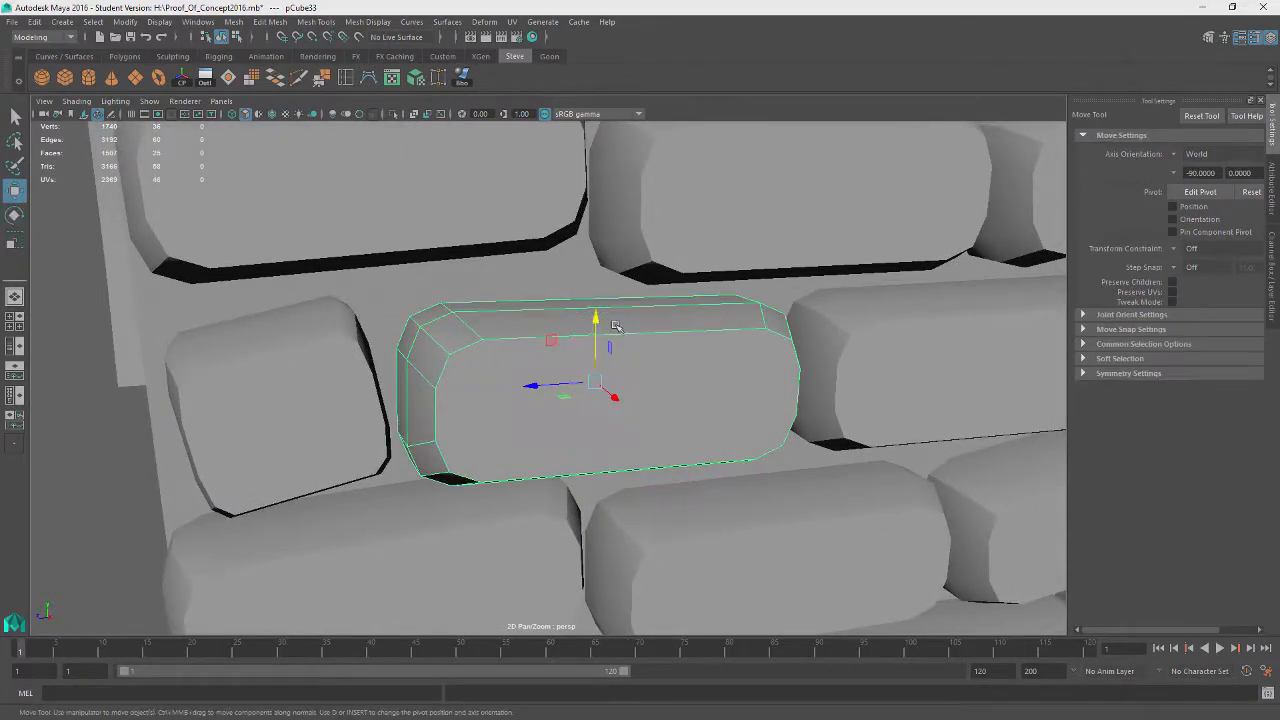
drag(597, 323, 597, 306)
Step: Tilt the middle block of the fifth row slightly
click(700, 225)
key(e)
drag(729, 178, 731, 167)
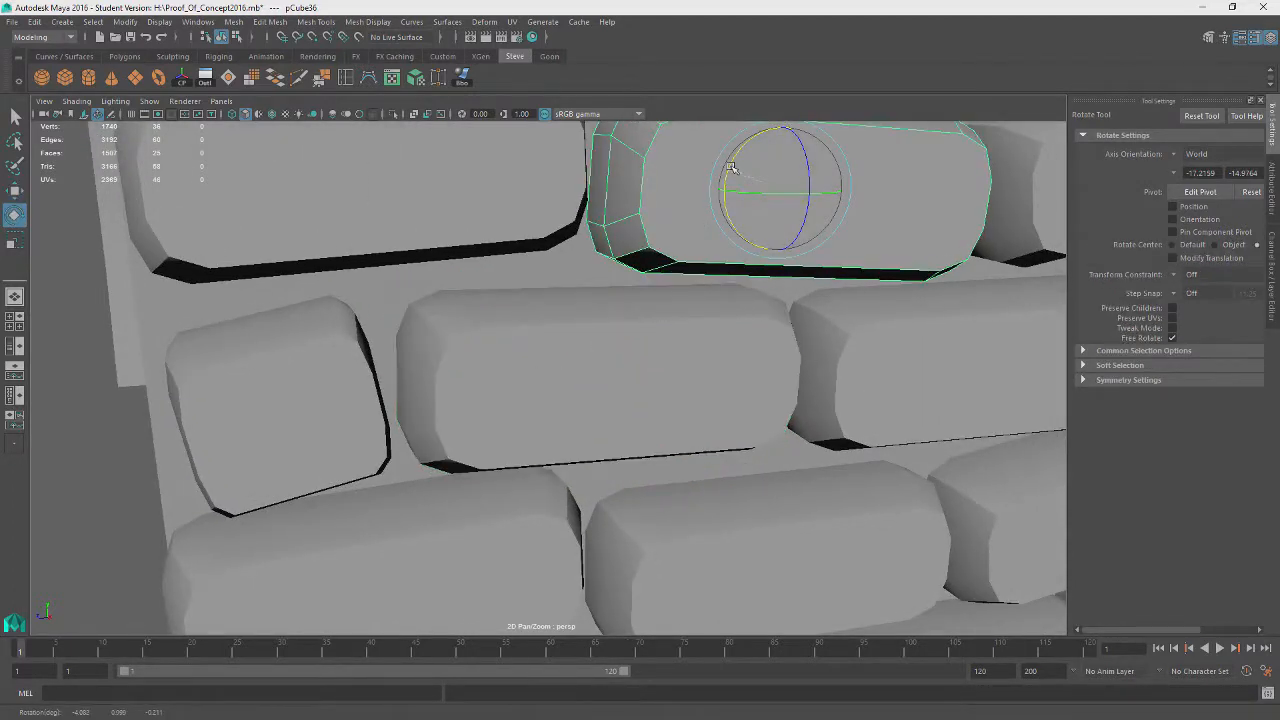
Step: Rotate the first block of the fifth row closer to level
click(530, 168)
drag(303, 152, 308, 190)
key(ctrl+z)
alt+drag(332, 255, 371, 286)
drag(284, 157, 372, 197)
alt+drag(470, 315, 535, 290)
Step: Rotate the last and second blocks of the second row closer to level
click(575, 310)
click(688, 551)
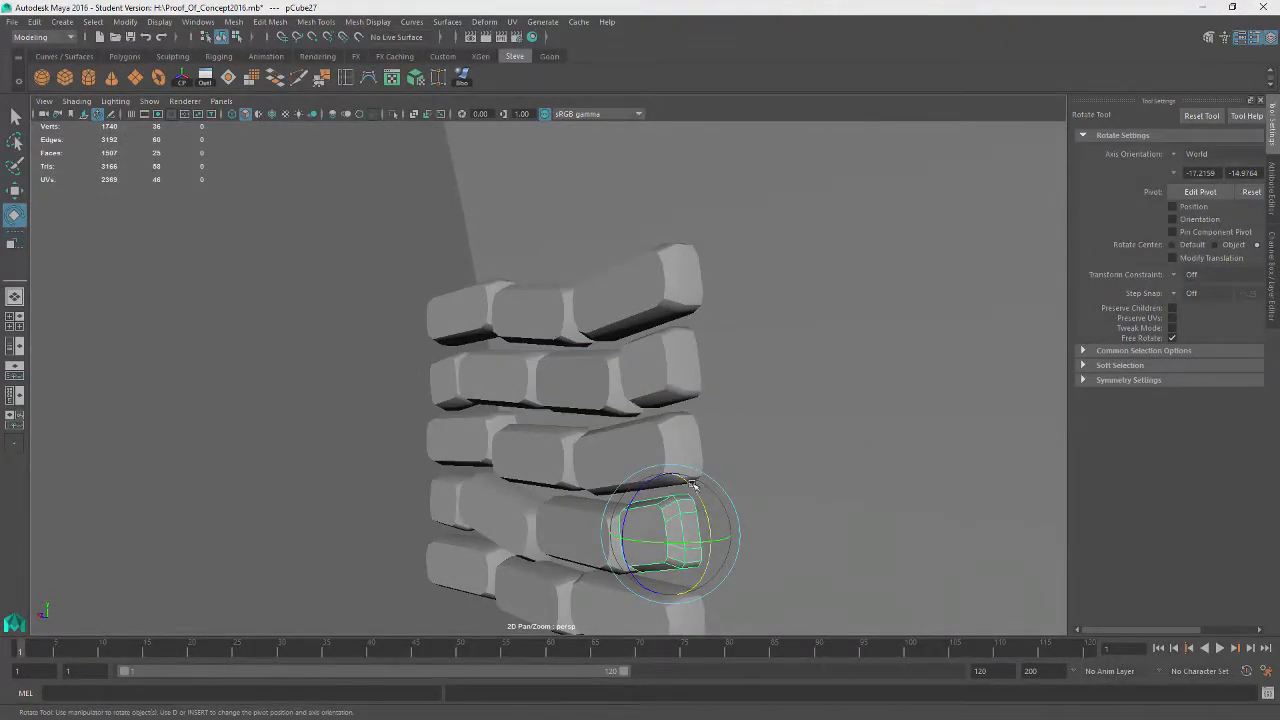
alt+drag(703, 497, 540, 515)
click(446, 533)
drag(446, 533, 407, 476)
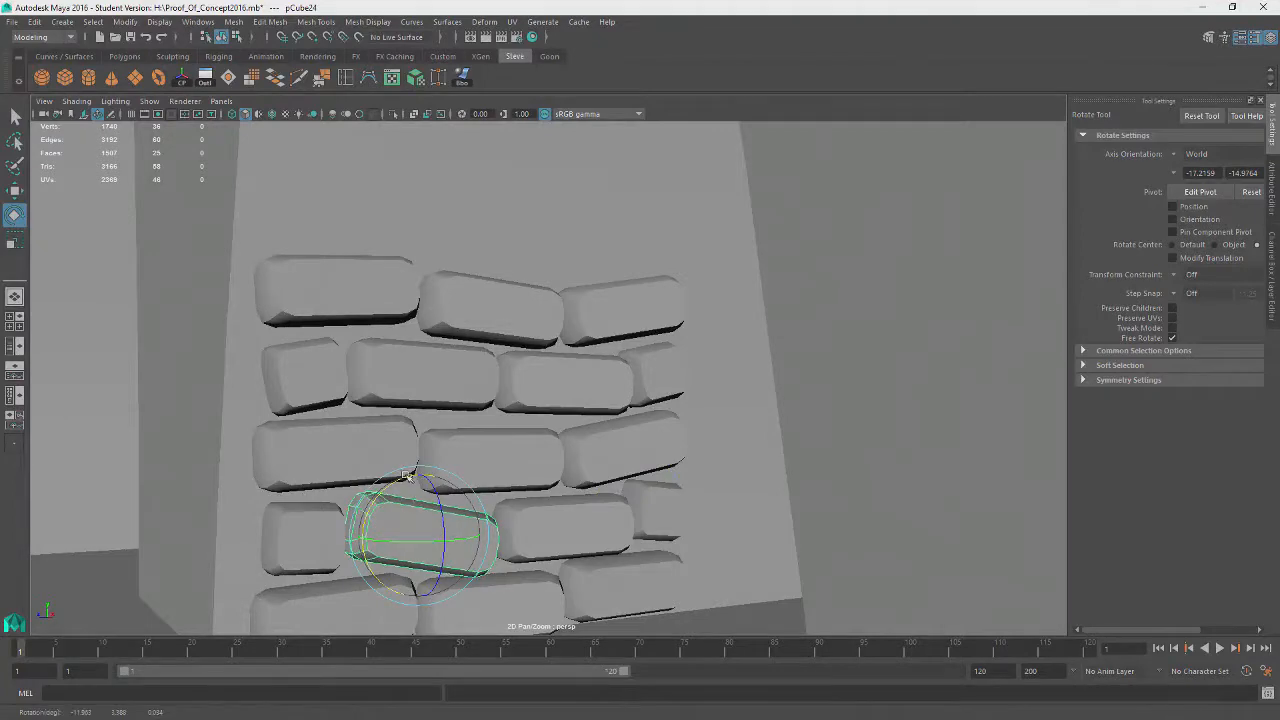
Step: Select all the stone blocks of the five rows and move them clear of the houses into open space
alt+drag(591, 338, 659, 242)
drag(522, 578, 520, 580)
scroll(806, 414, down, 2)
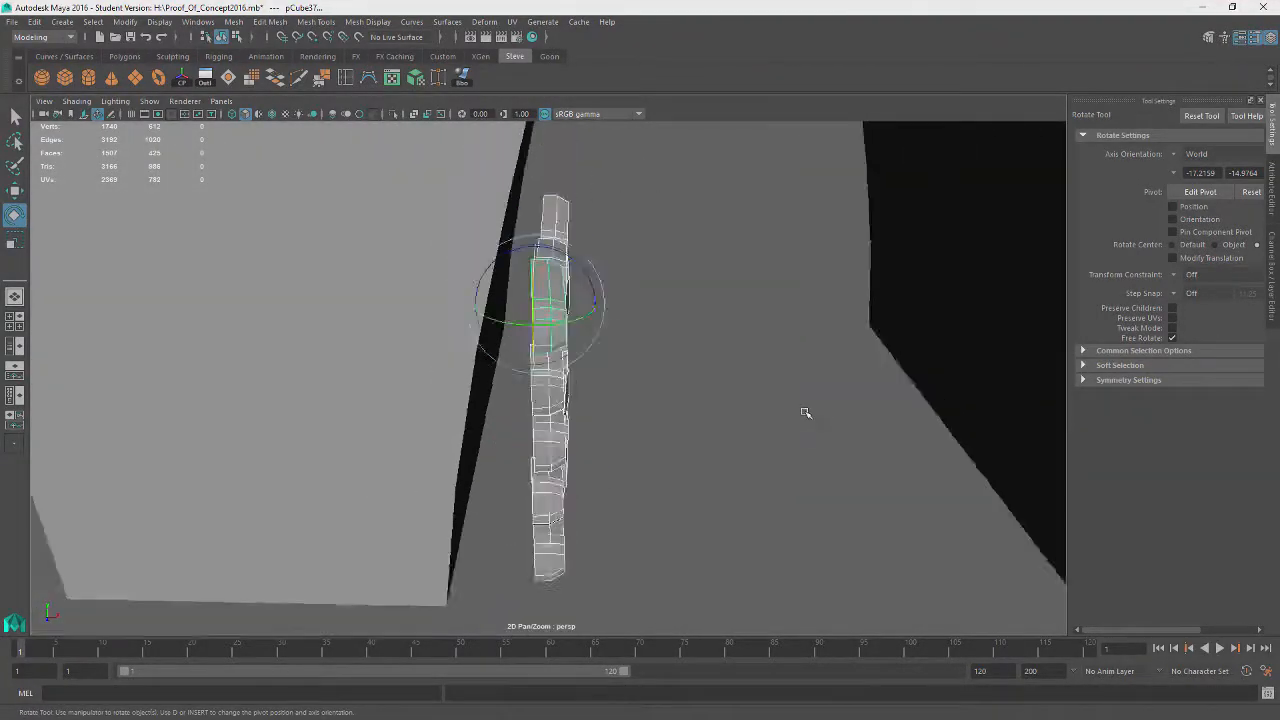
alt+drag(806, 414, 691, 420)
scroll(655, 409, down, 4)
key(w)
alt+drag(483, 368, 543, 303)
click(646, 394)
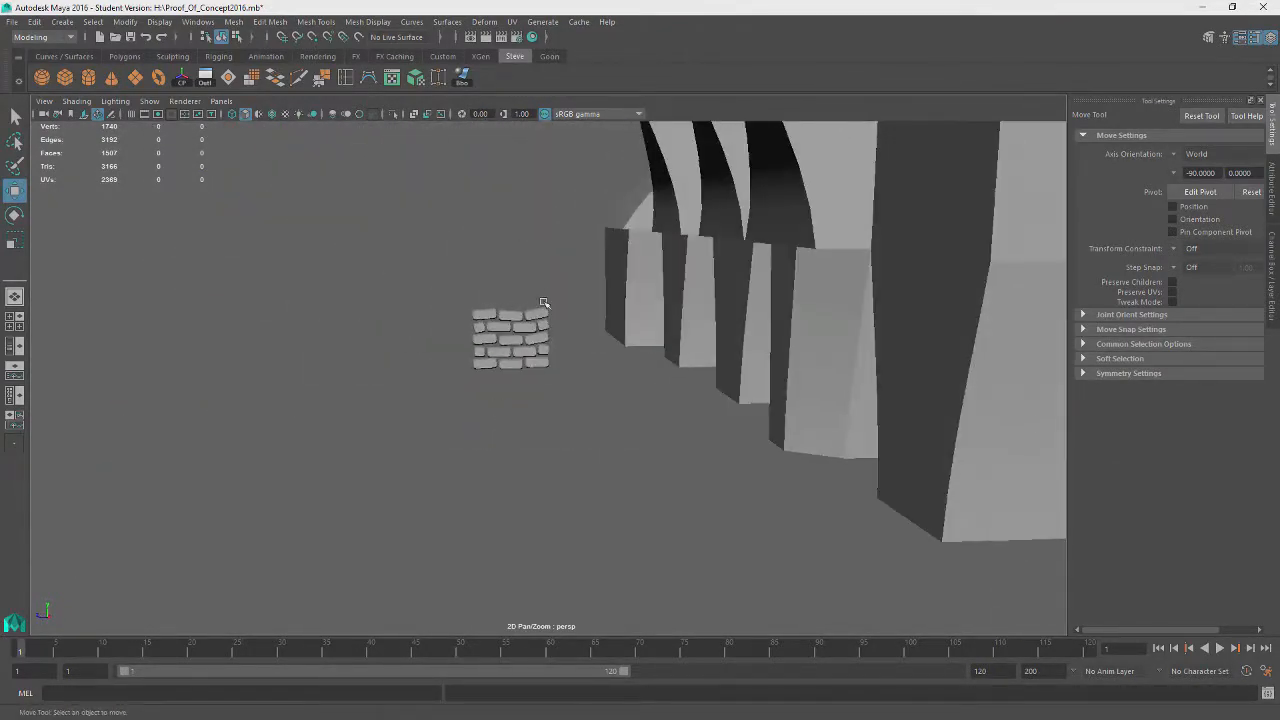
key(z)
alt+drag(514, 383, 483, 417)
alt+middle_drag(483, 417, 545, 480)
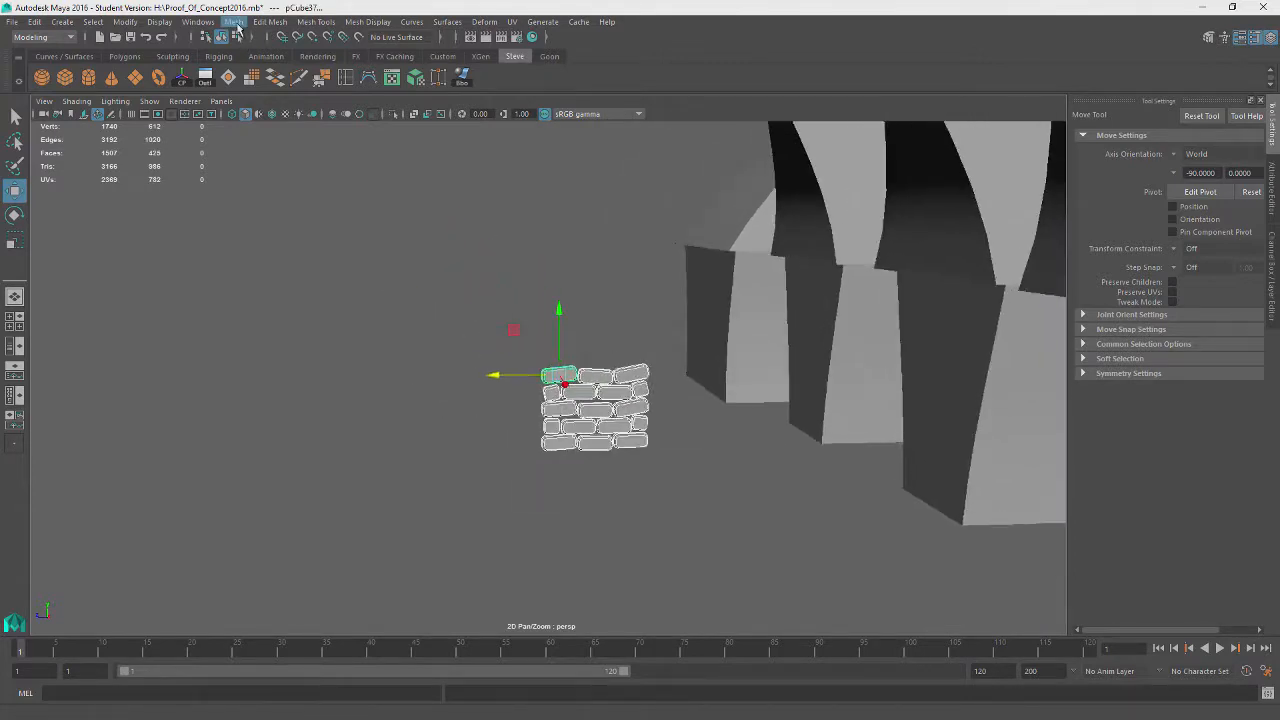
Step: Combine the selected stone blocks into one mesh and center its pivot
click(237, 22)
click(280, 64)
alt+drag(654, 423, 672, 452)
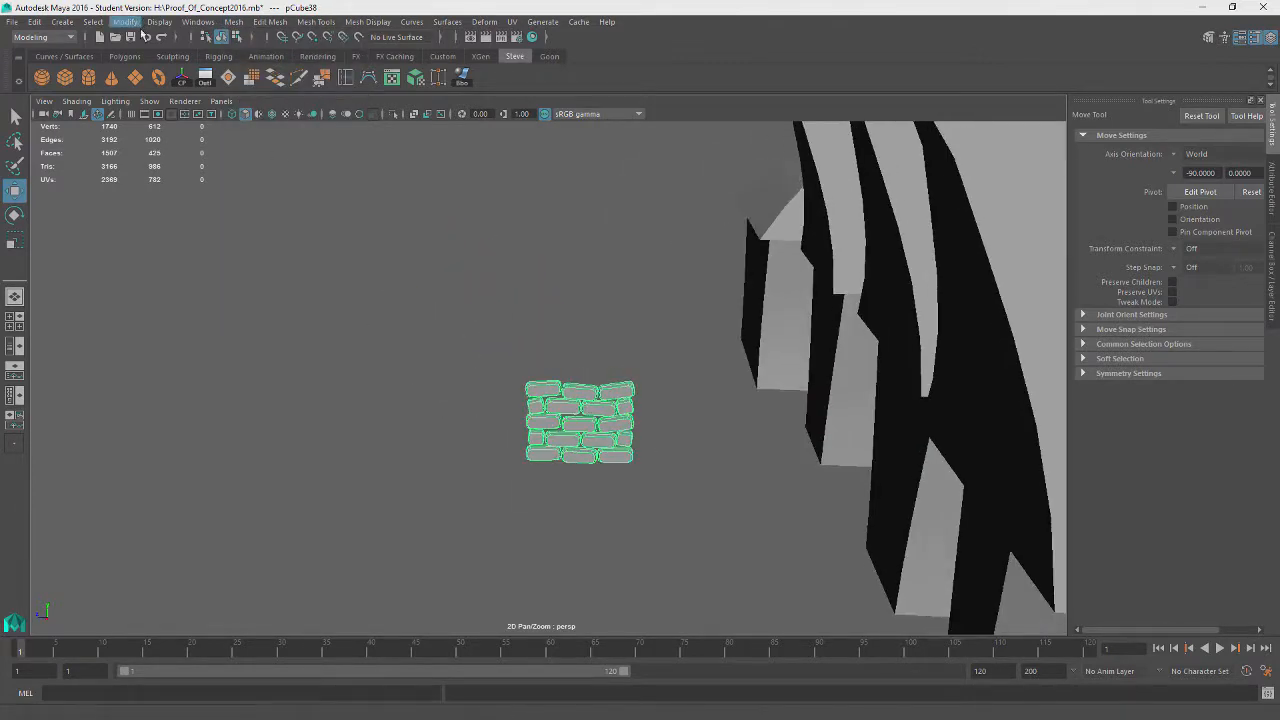
alt+drag(661, 409, 925, 369)
alt+middle_drag(923, 369, 173, 423)
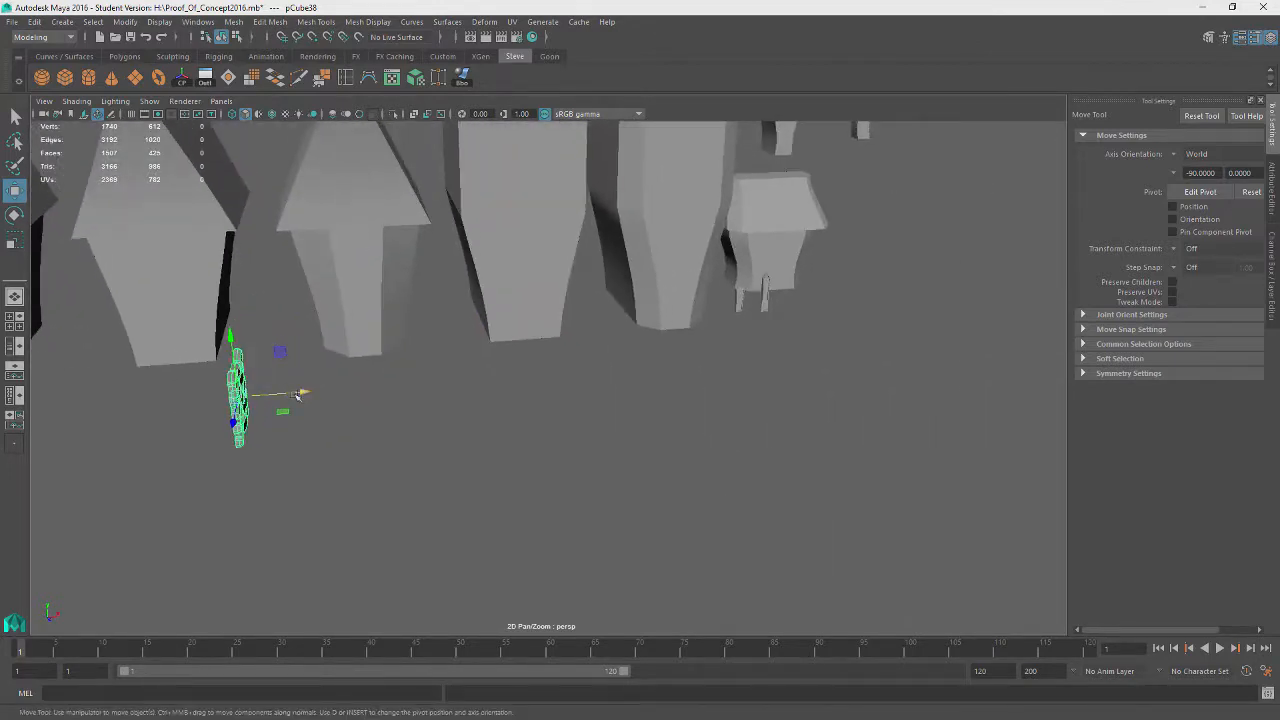
Step: Move the combined stone patch to the far end of the house row and turn it around the vertical axis to face front
drag(297, 394, 970, 355)
alt+drag(840, 449, 854, 466)
alt+middle_drag(854, 466, 578, 396)
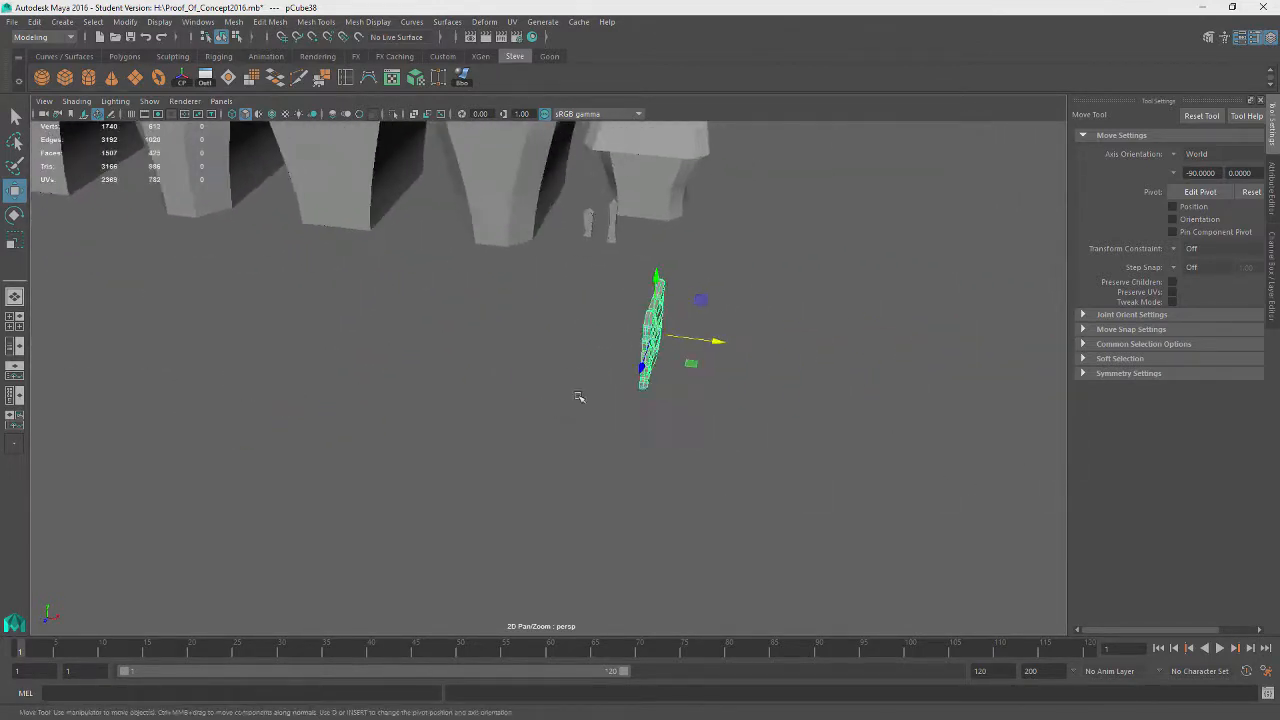
drag(645, 372, 652, 251)
key(e)
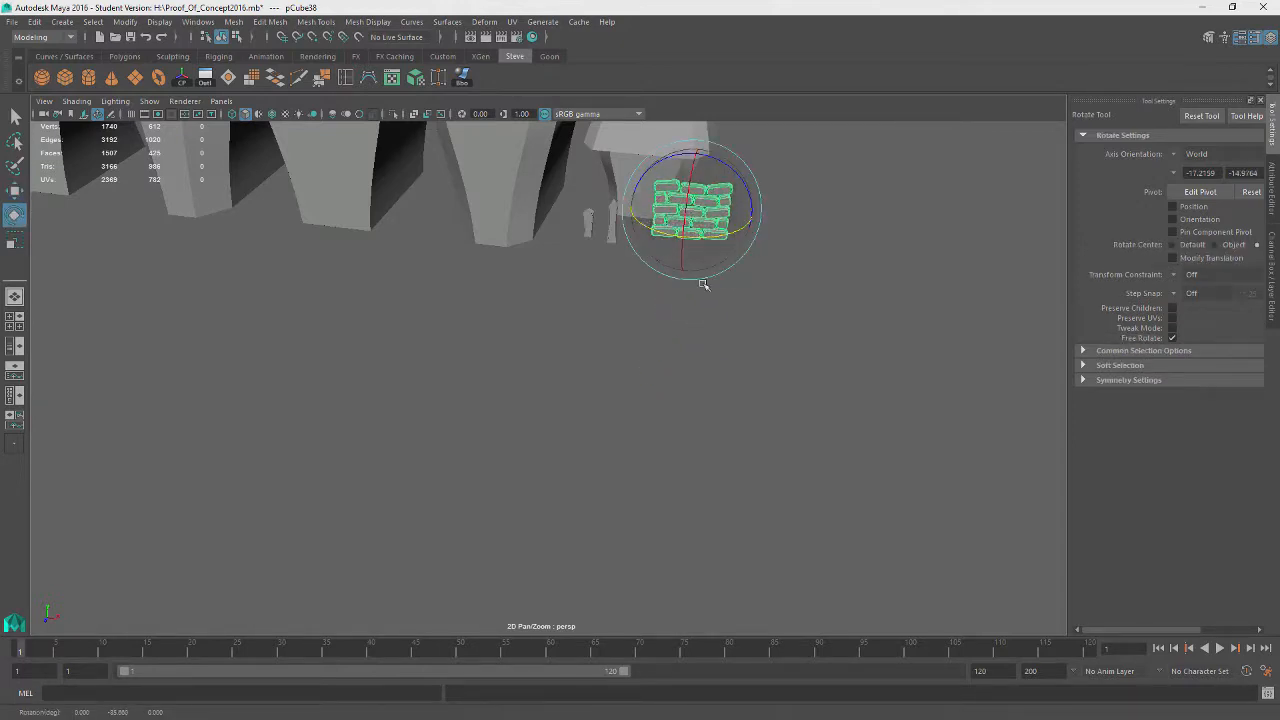
alt+drag(703, 363, 430, 410)
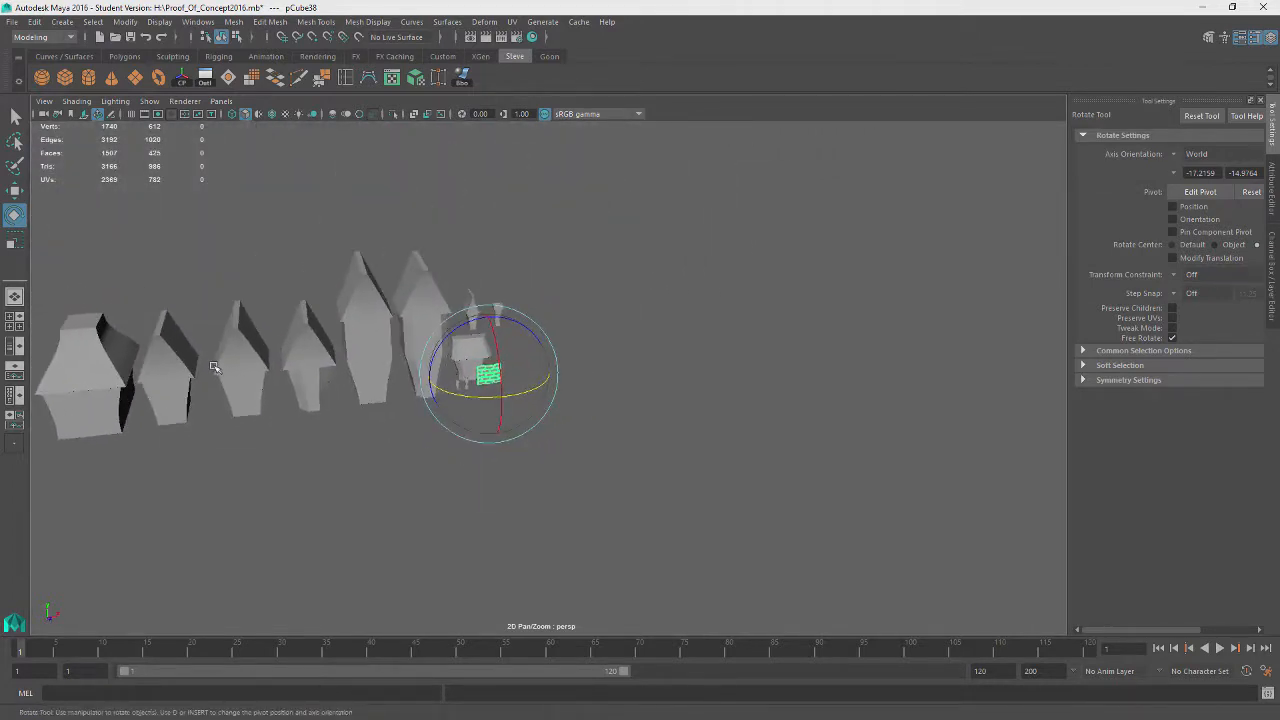
Step: Duplicate the Basic1 house and move the copy to open space beyond the end of the row
click(255, 330)
key(w)
drag(361, 357, 756, 325)
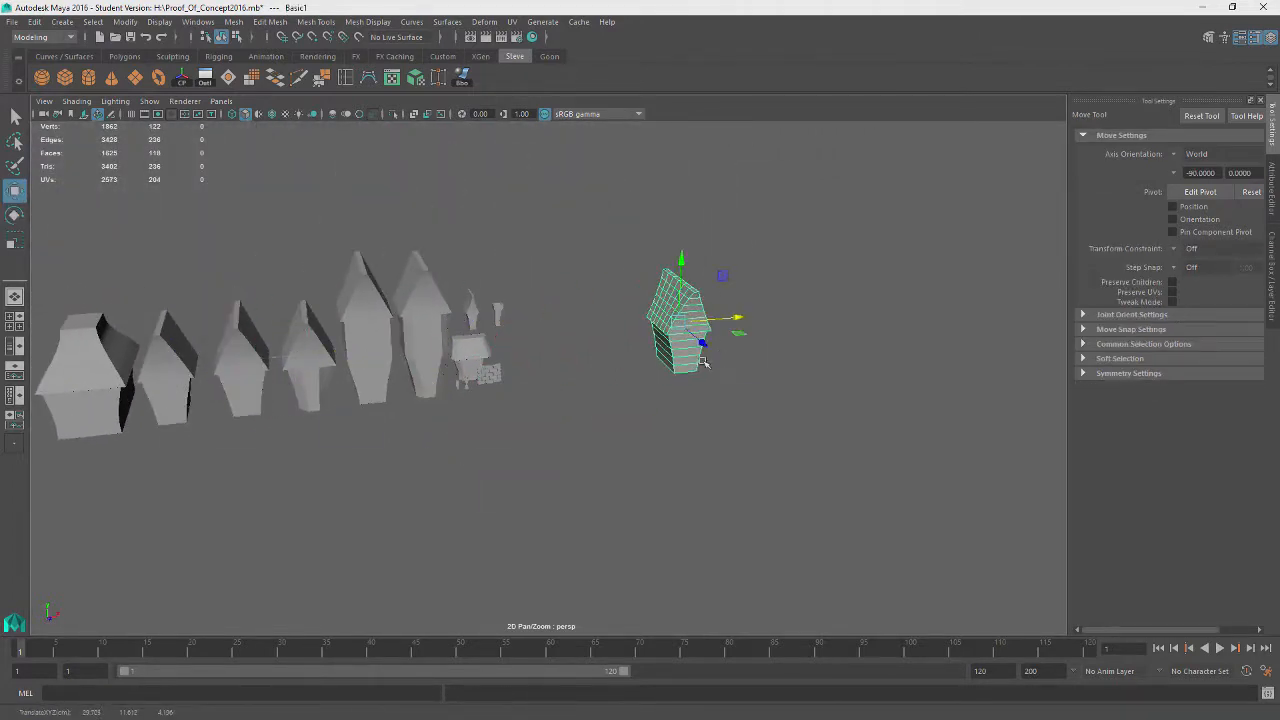
Step: Move the stone patch to the base of the copied house's wall and turn it about half a turn around the vertical axis
scroll(638, 385, down, 3)
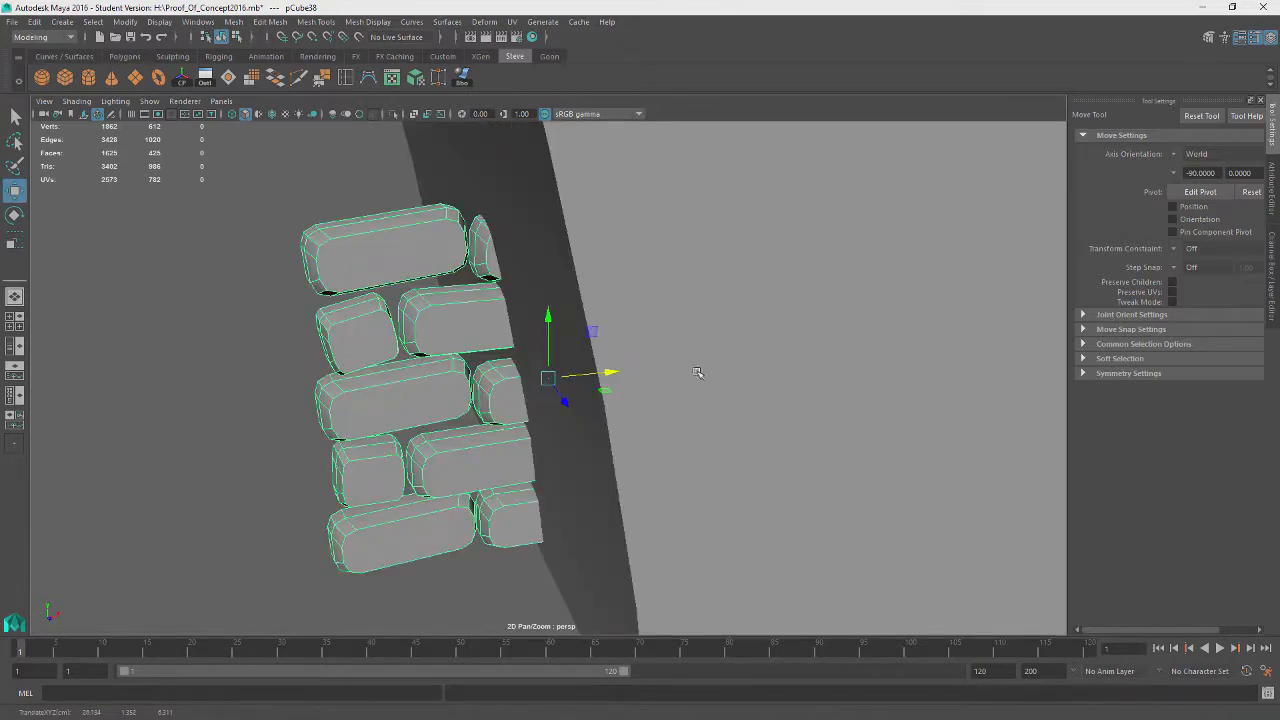
alt+drag(694, 369, 688, 435)
key(e)
drag(582, 394, 502, 414)
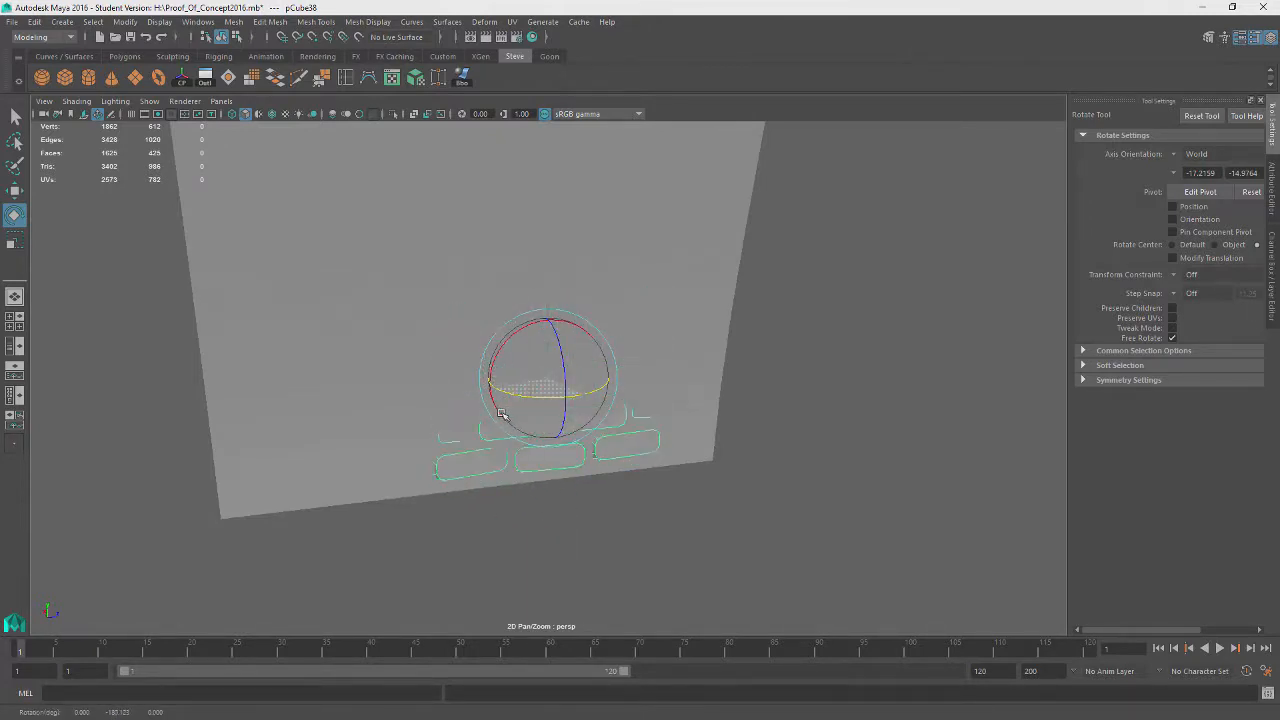
key(w)
alt+drag(548, 463, 572, 440)
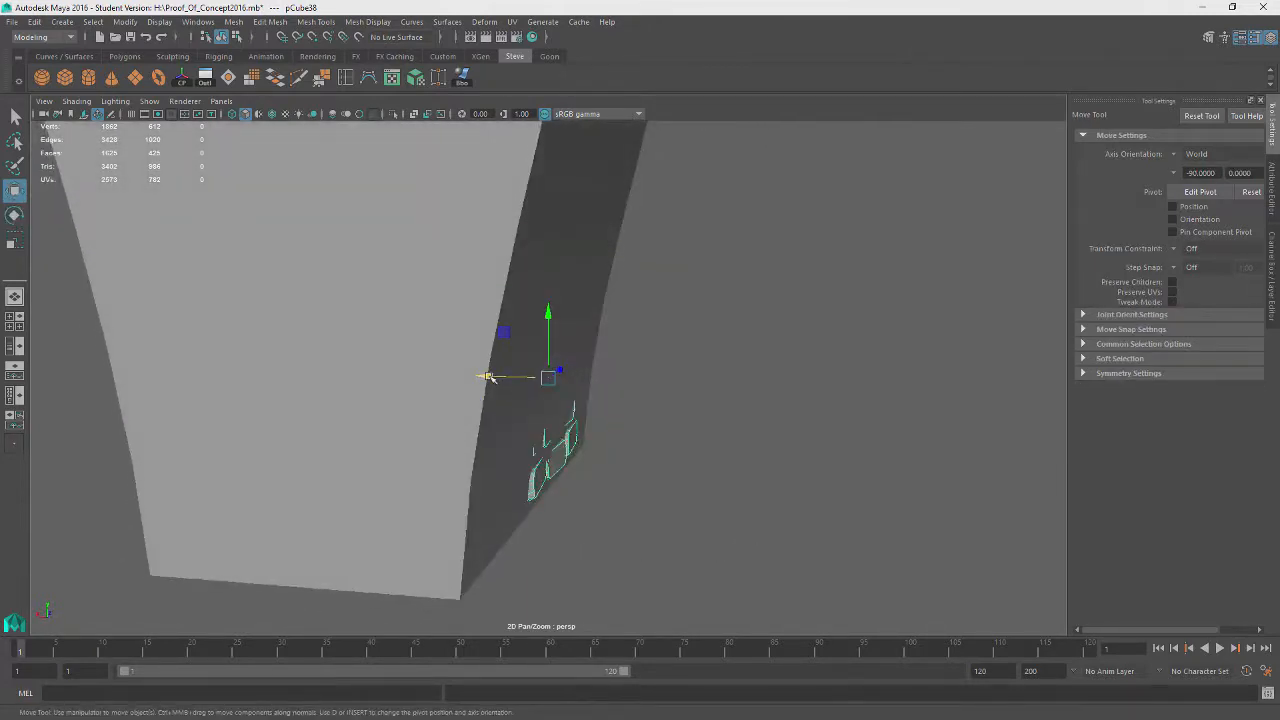
drag(489, 377, 516, 378)
Step: Tilt the stone patch to match the wall's slope and set it against the wall
key(e)
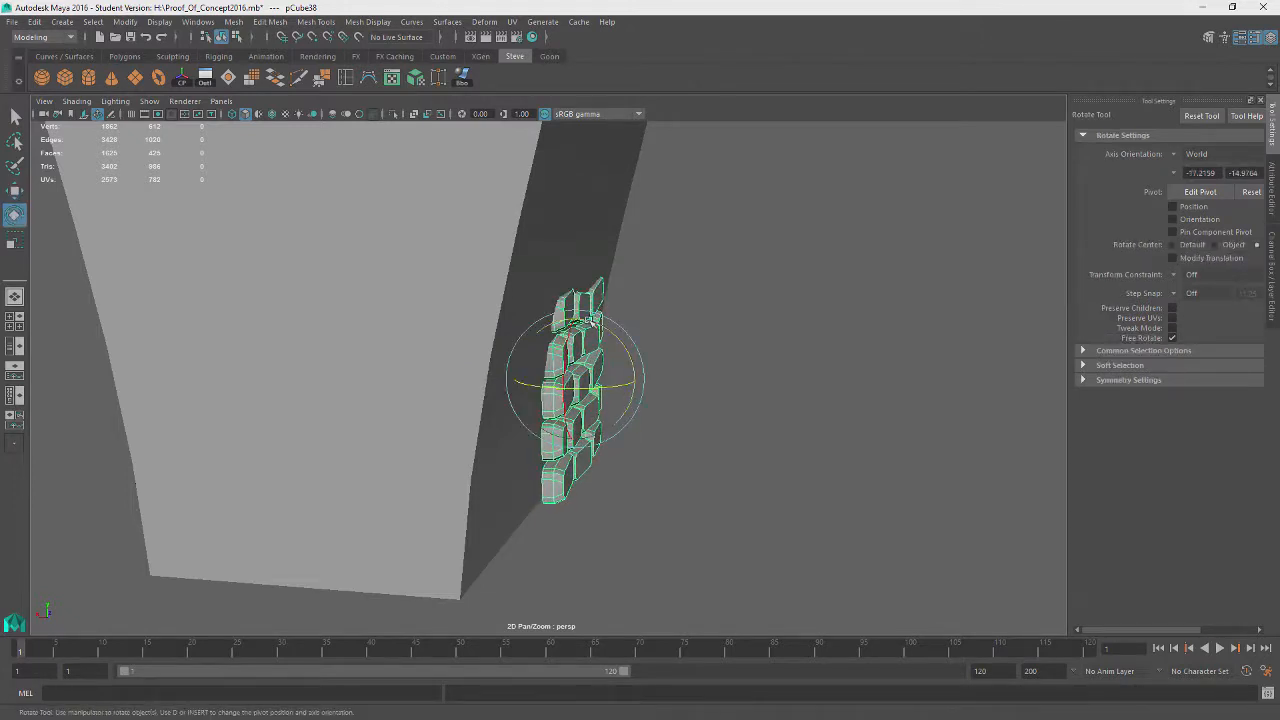
drag(595, 322, 597, 325)
key(w)
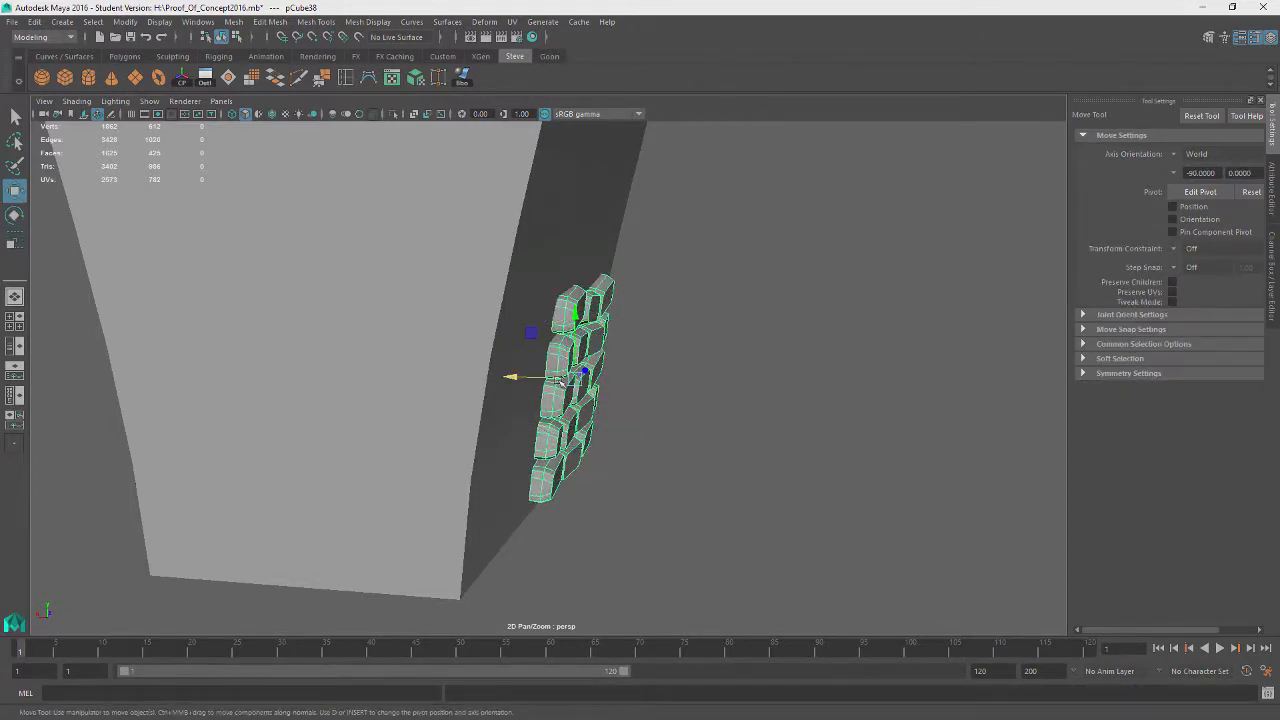
drag(560, 380, 543, 379)
Step: Duplicate the stone patch and place the copy beside it along the base of the wall
alt+drag(680, 400, 382, 379)
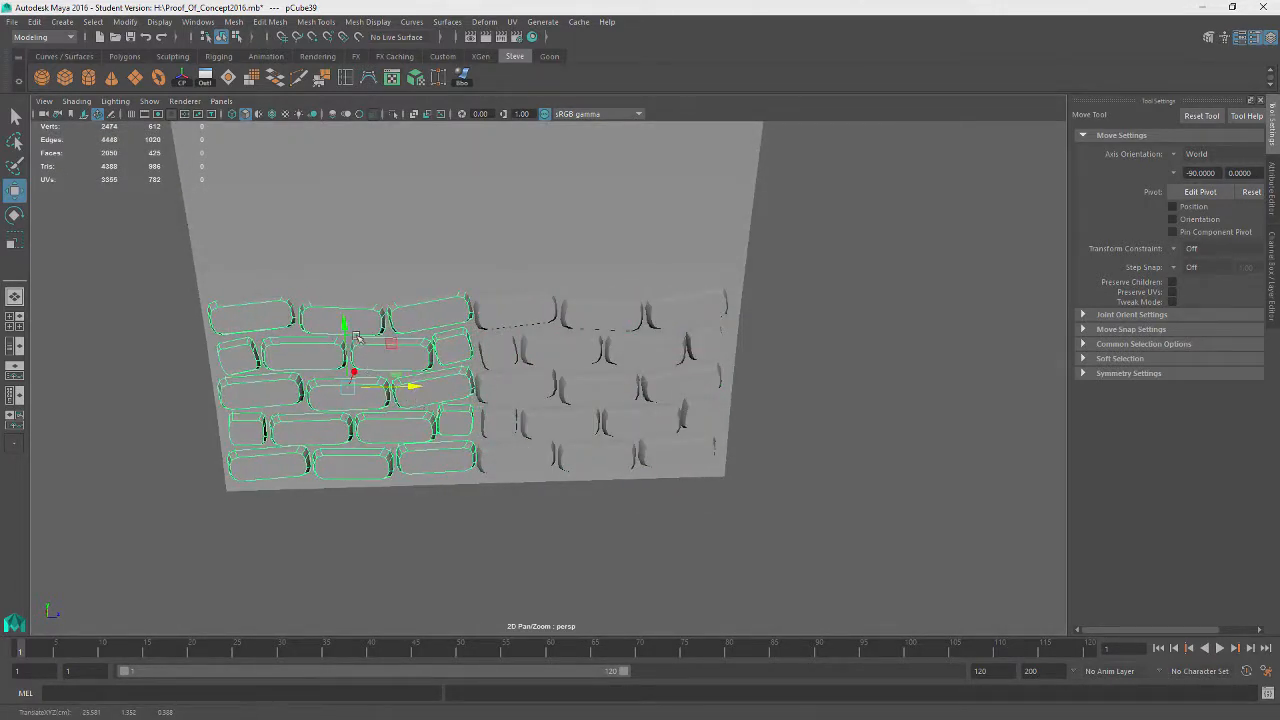
key(e)
drag(356, 337, 464, 361)
alt+drag(640, 455, 600, 430)
key(ctrl+z)
key(ctrl+z)
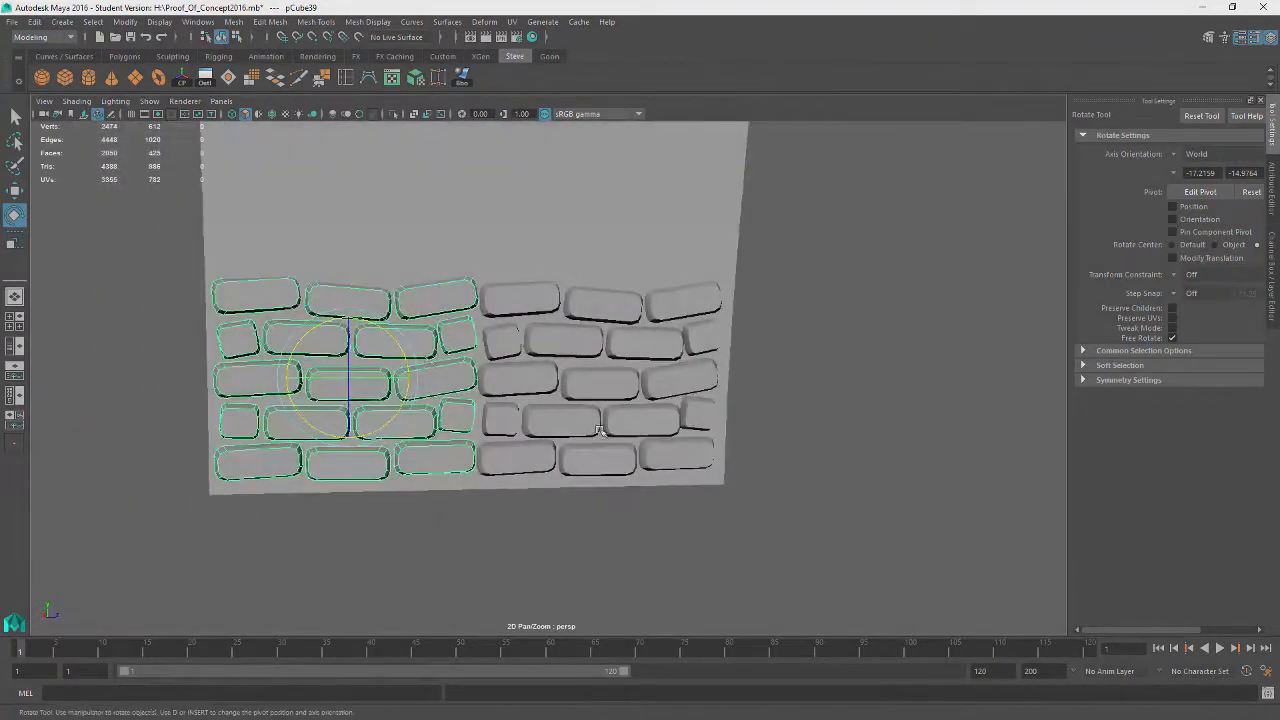
Step: Adjust the copied patch's height, duplicate it, and raise the new copy above it as a second tier on the wall
key(w)
drag(350, 322, 351, 327)
alt+drag(474, 314, 535, 253)
key(ctrl+d)
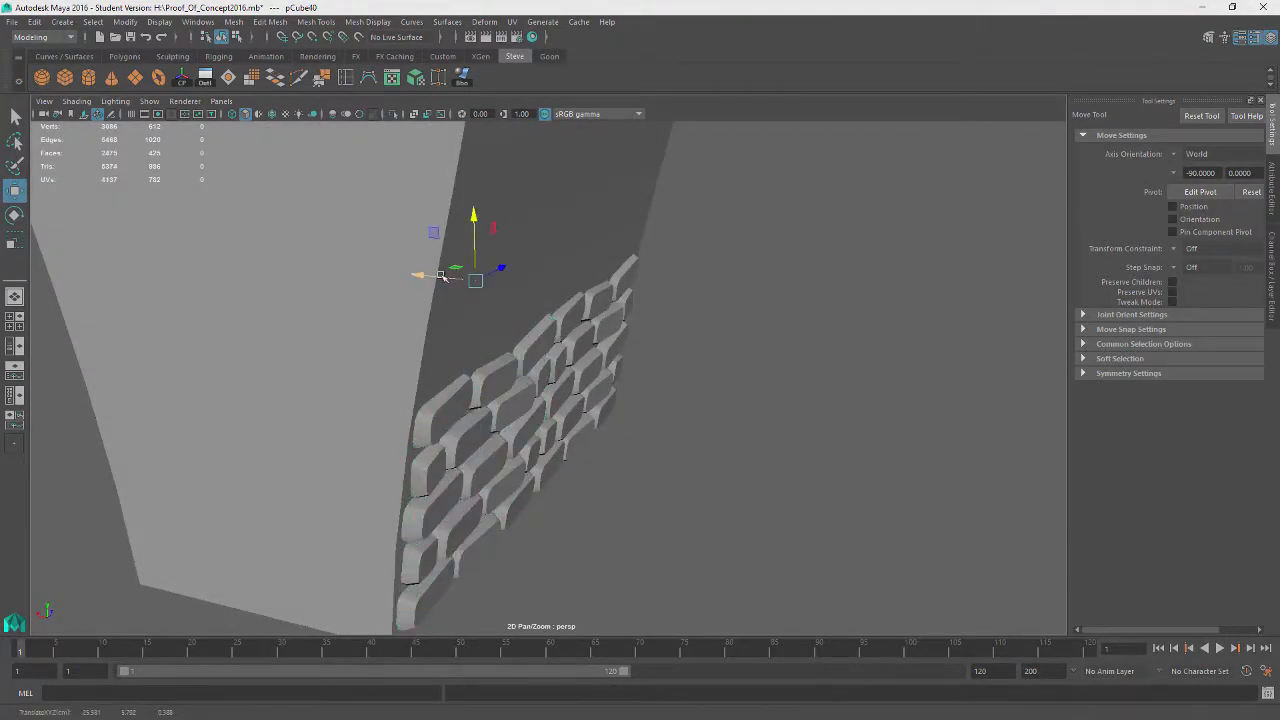
drag(441, 276, 477, 300)
Step: Tilt the raised second-tier stone patch to match the wall's slope and set it against the wall
key(e)
drag(518, 230, 536, 166)
key(w)
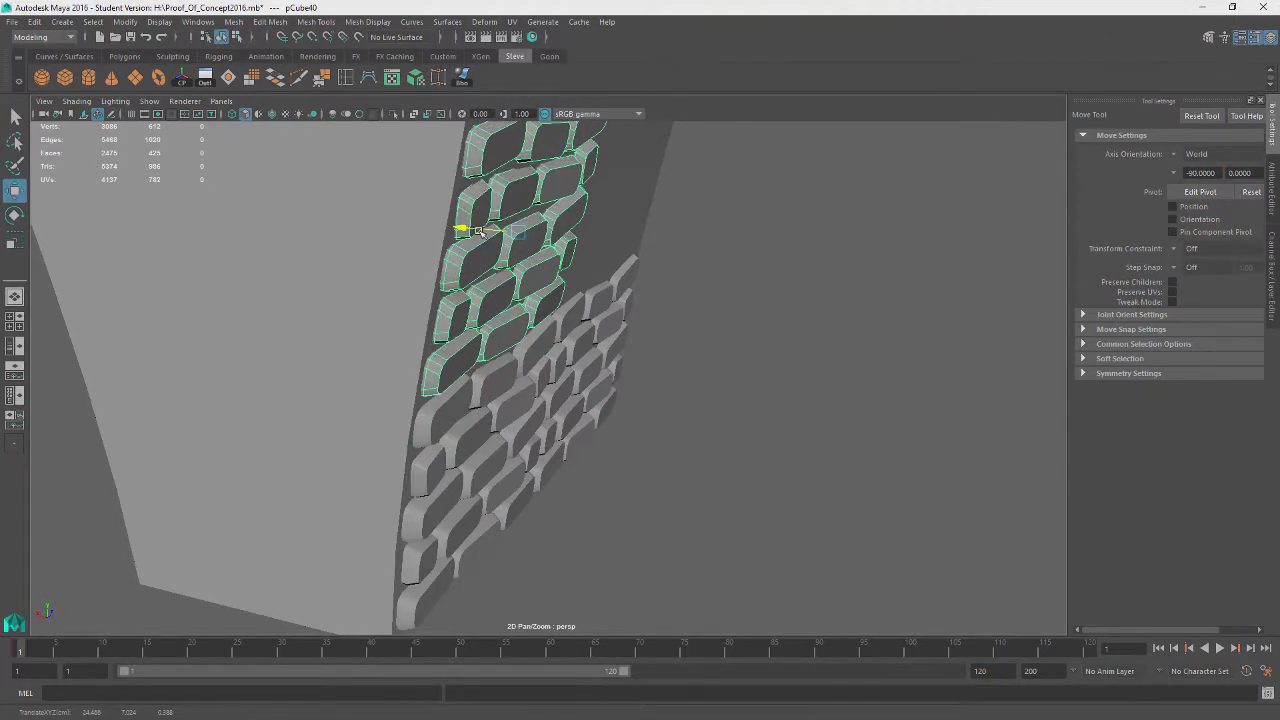
alt+drag(552, 277, 467, 146)
alt+drag(650, 236, 551, 252)
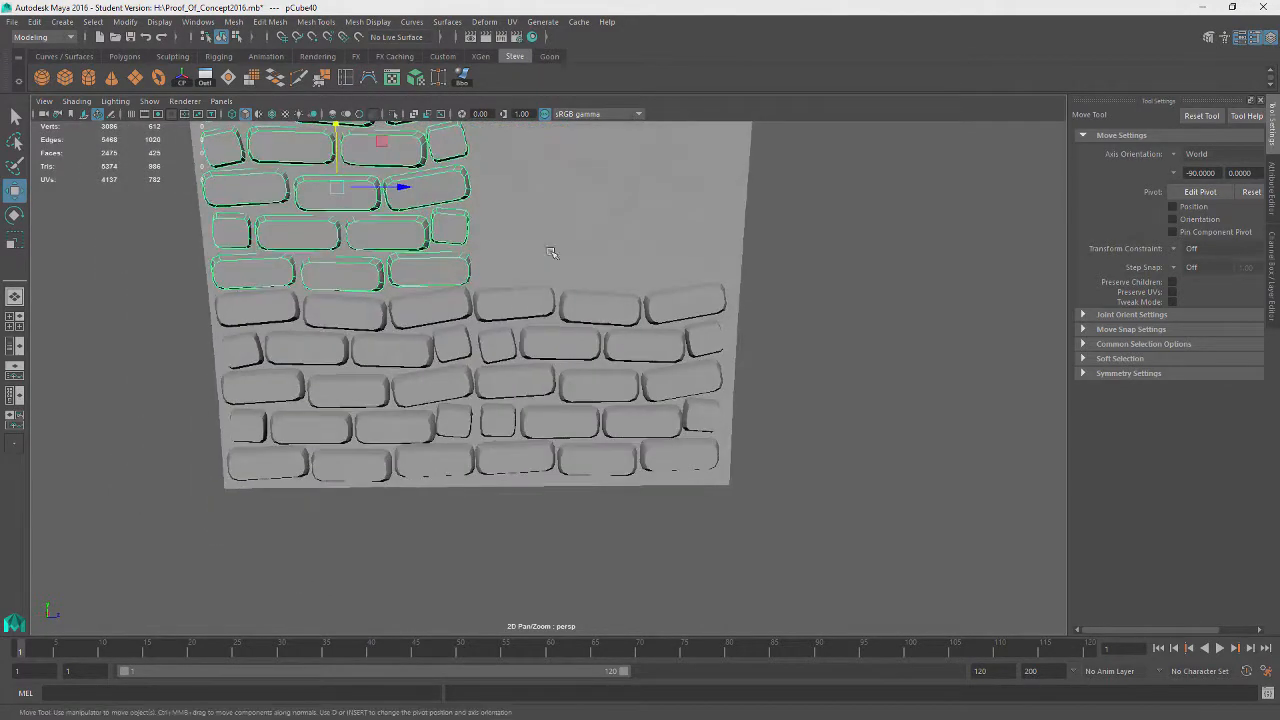
Step: Duplicate the other base patch and raise the copy above it to fill the empty upper quarter of the wall
click(672, 342)
alt+middle_drag(783, 379, 637, 472)
key(ctrl+d)
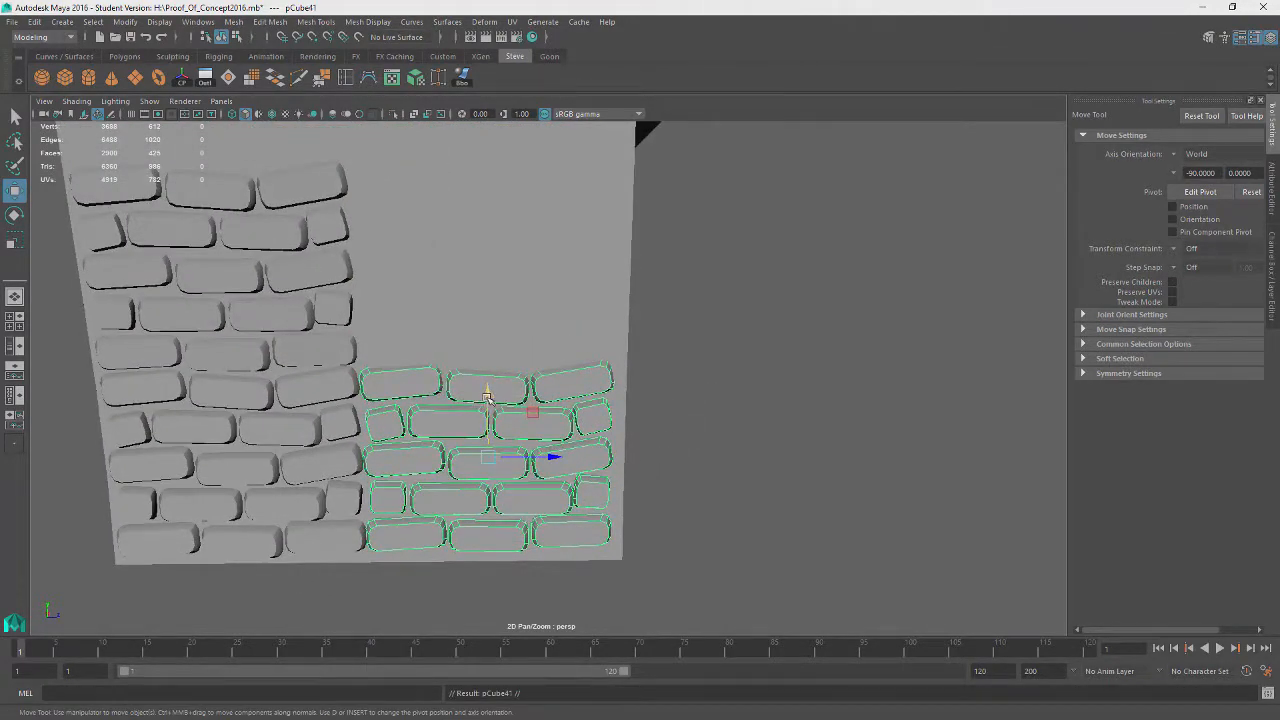
drag(487, 398, 487, 196)
alt+drag(700, 290, 566, 250)
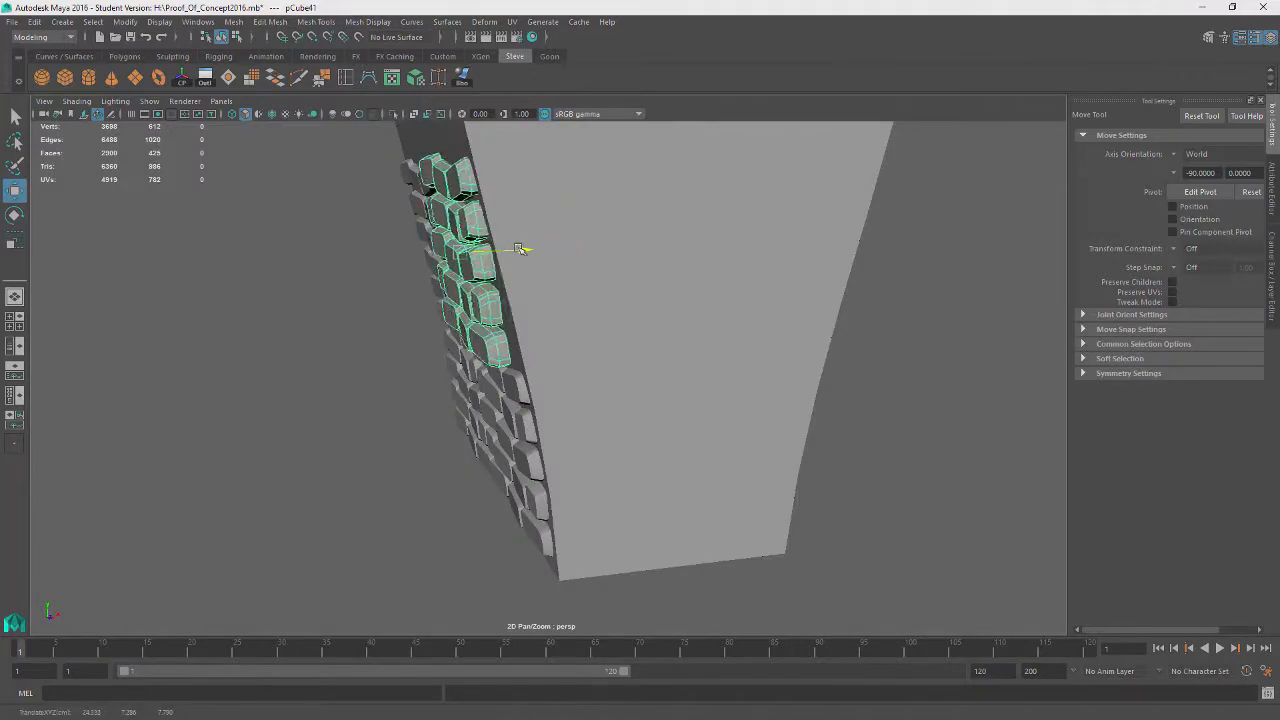
Step: Tilt the new upper patch to follow the wall's slope and align it with the neighbouring patches
alt+drag(390, 365, 425, 335)
key(e)
key(w)
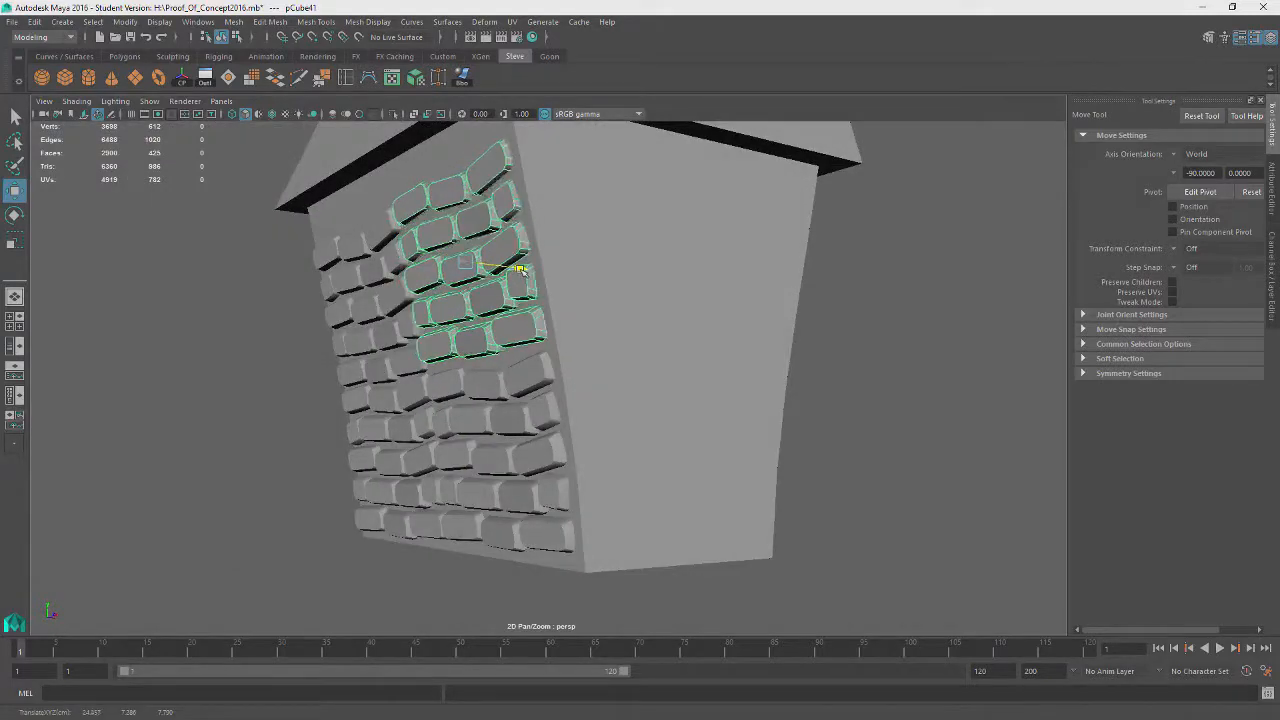
alt+drag(521, 271, 496, 316)
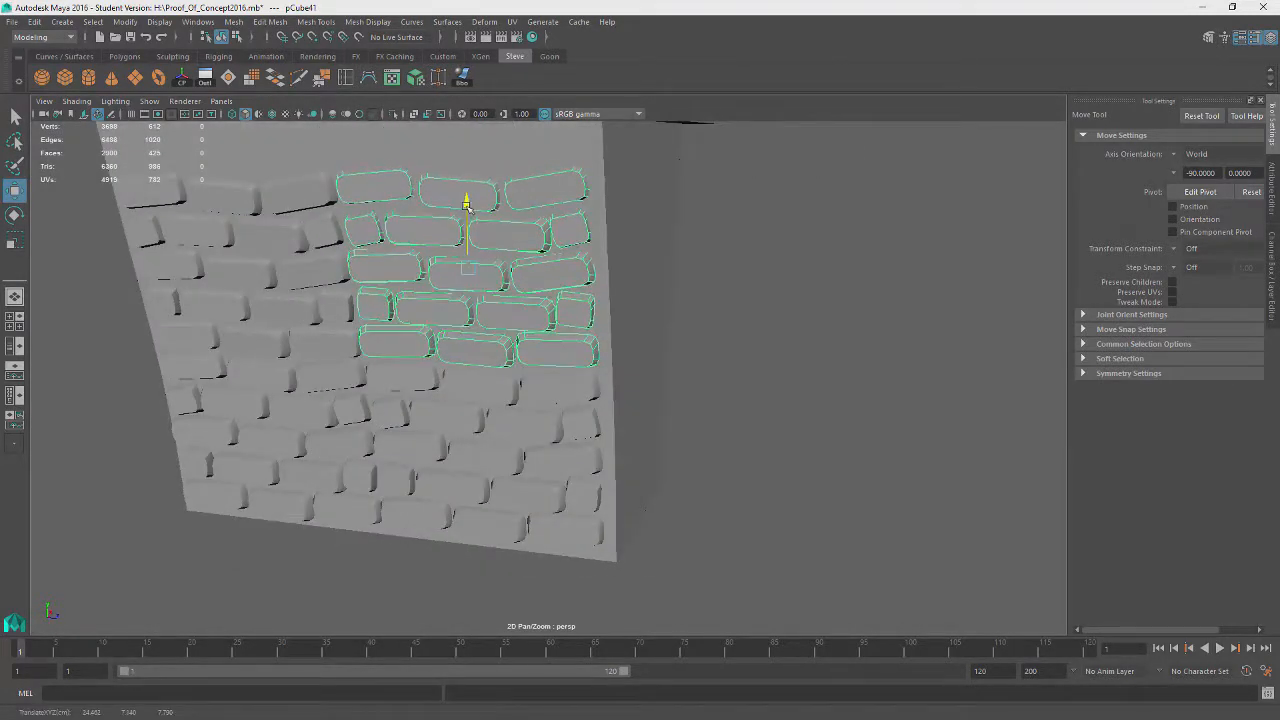
alt+drag(360, 352, 388, 328)
alt+drag(403, 378, 407, 341)
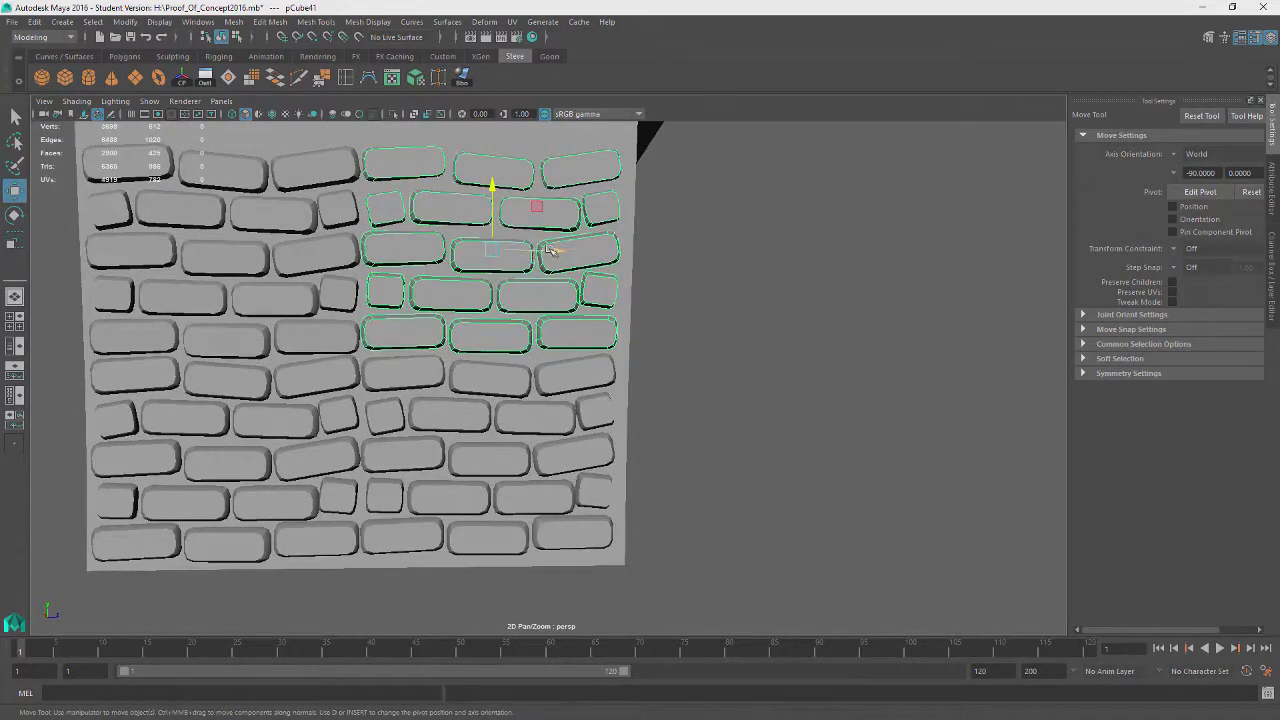
Step: Duplicate all four stone patches on the wall together and move the copies out past the house's opposite wall
click(777, 346)
scroll(777, 346, down, 4)
alt+drag(777, 346, 696, 414)
alt+drag(697, 432, 623, 449)
click(509, 362)
shift+click(516, 405)
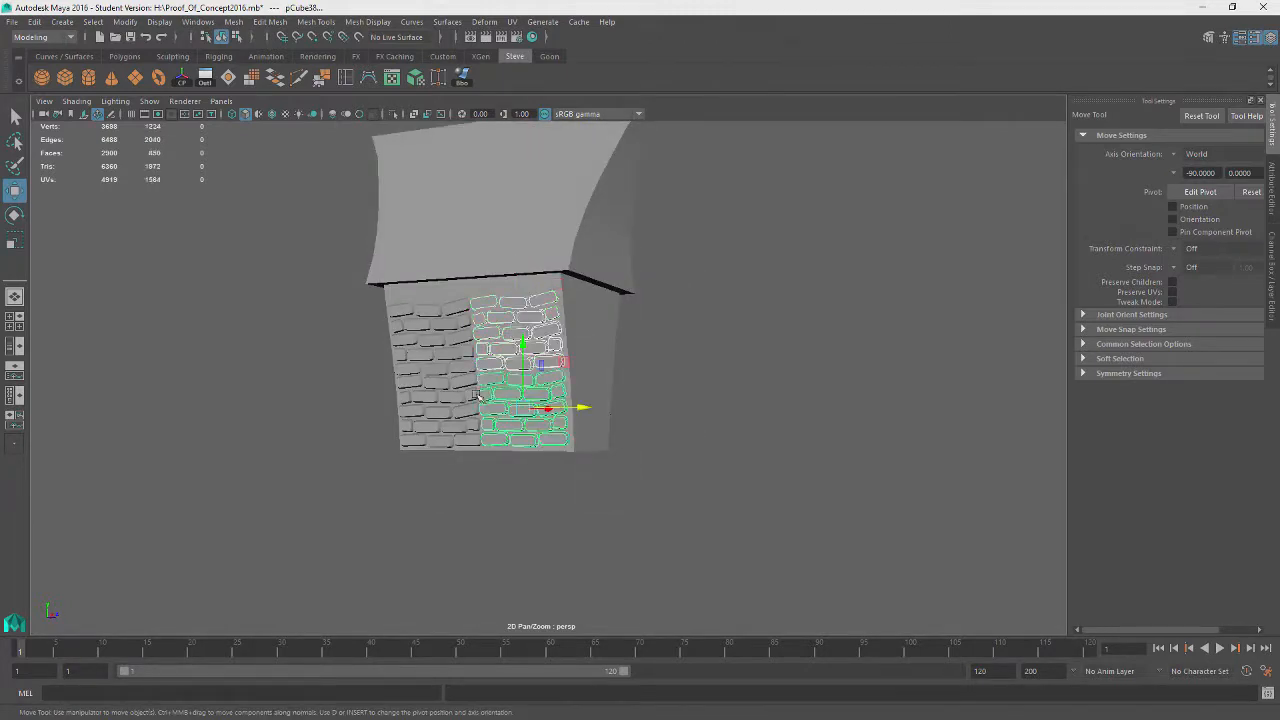
shift+click(472, 395)
shift+click(460, 360)
alt+drag(460, 360, 588, 449)
key(ctrl+d)
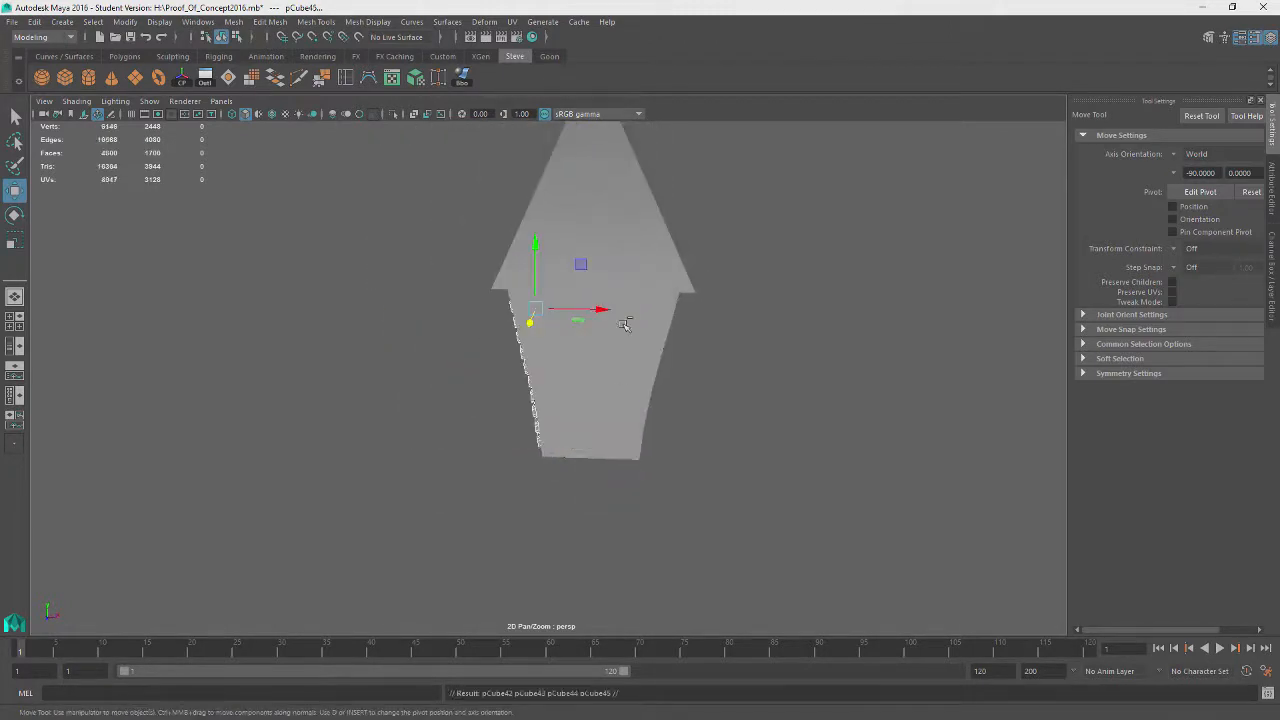
drag(608, 311, 708, 318)
Step: Turn the four copied patches half a turn around the vertical axis so they face outward from the opposite wall
key(e)
mouse_move(826, 330)
alt+mouse_down()
mouse_move(774, 366)
mouse_move(857, 343)
mouse_move(813, 350)
alt+mouse_up()
key(ctrl+z)
alt+drag(800, 425, 839, 426)
key(w)
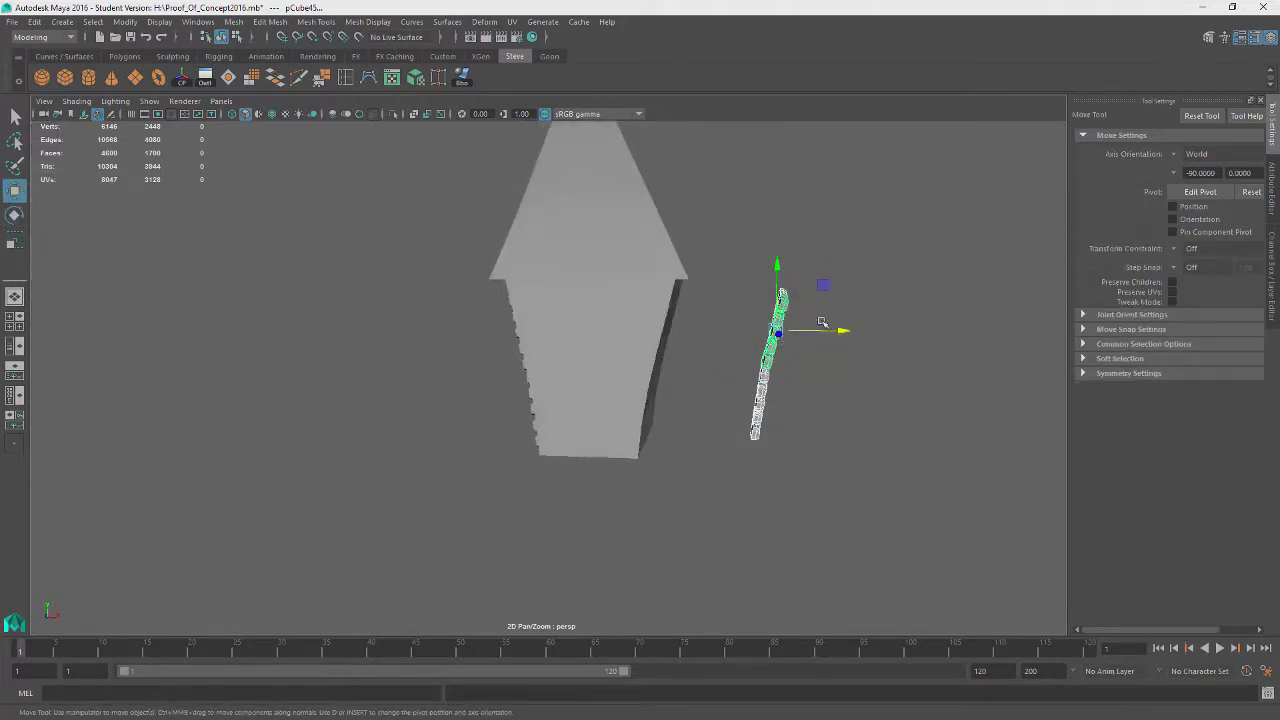
Step: Move the four copied patches in against the house's opposite wall
drag(820, 330, 715, 346)
key(f)
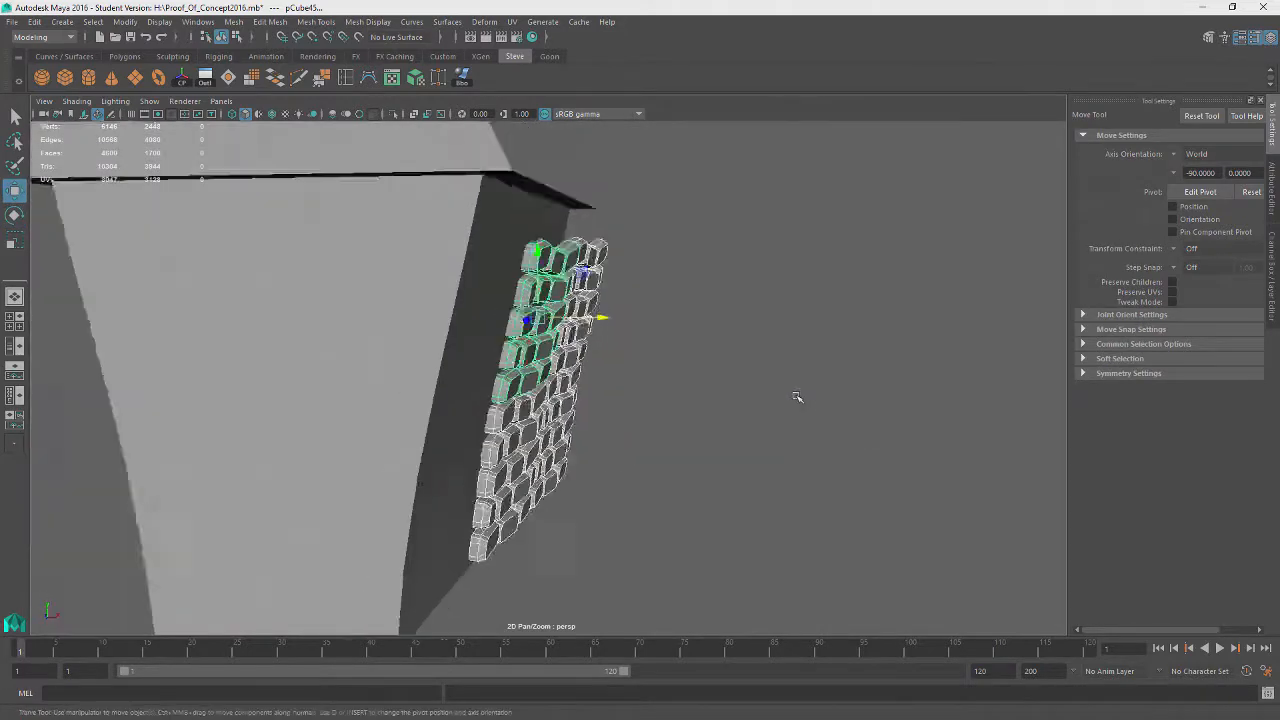
scroll(797, 396, down, 3)
click(582, 429)
alt+drag(680, 432, 480, 460)
key(ctrl+z)
drag(585, 384, 580, 385)
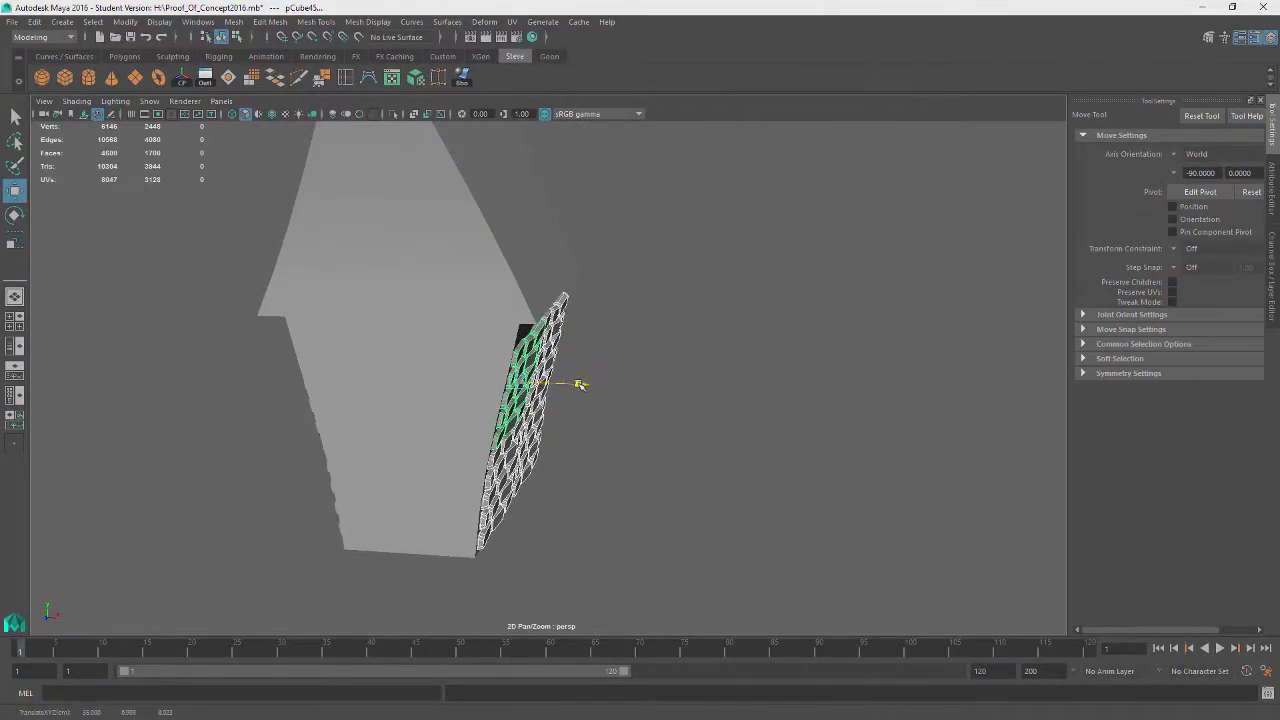
Step: Undo the last placement, readjust the four copies' rotation, and set them flush against the opposite wall
alt+drag(639, 414, 516, 447)
key(ctrl+z)
key(e)
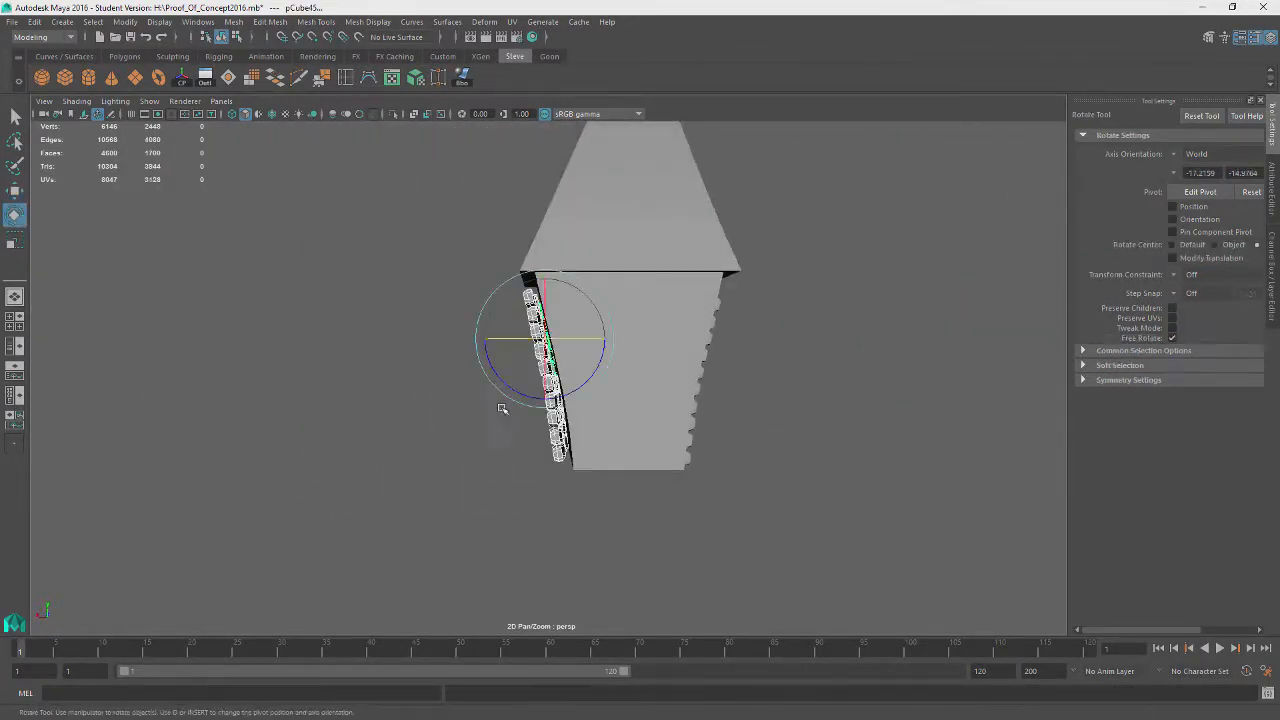
alt+drag(514, 337, 760, 422)
key(w)
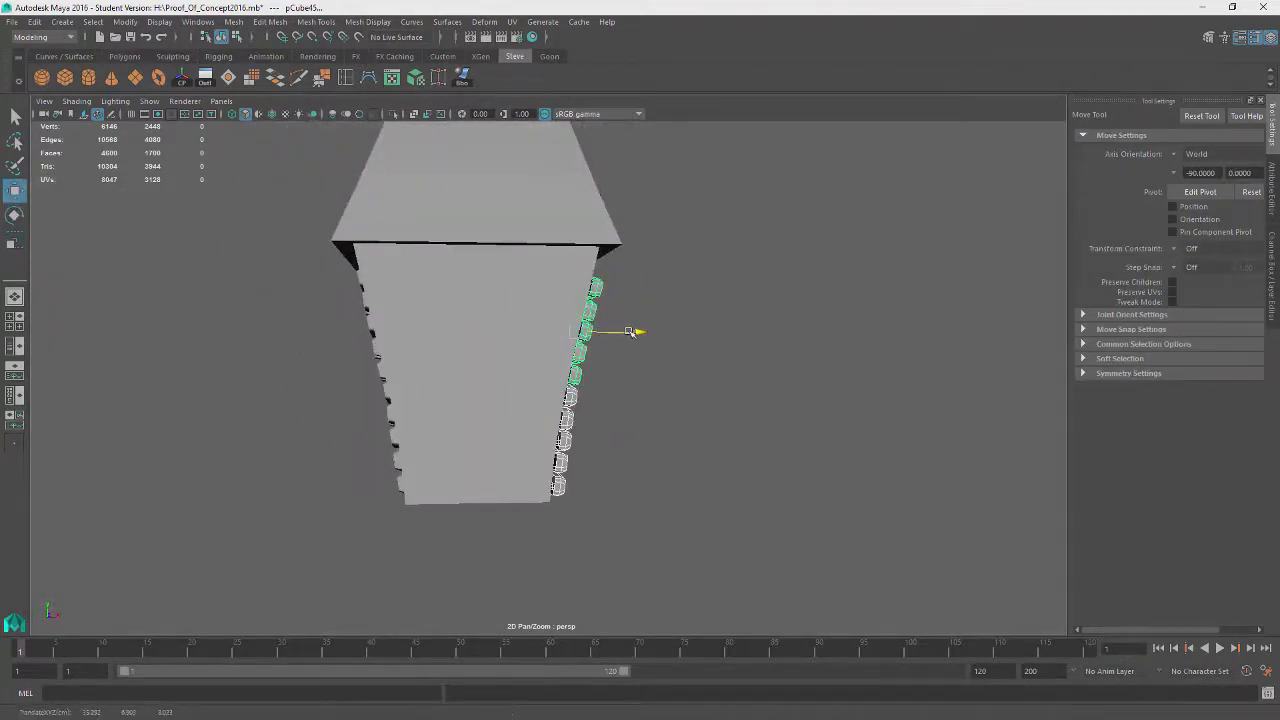
alt+drag(808, 420, 458, 347)
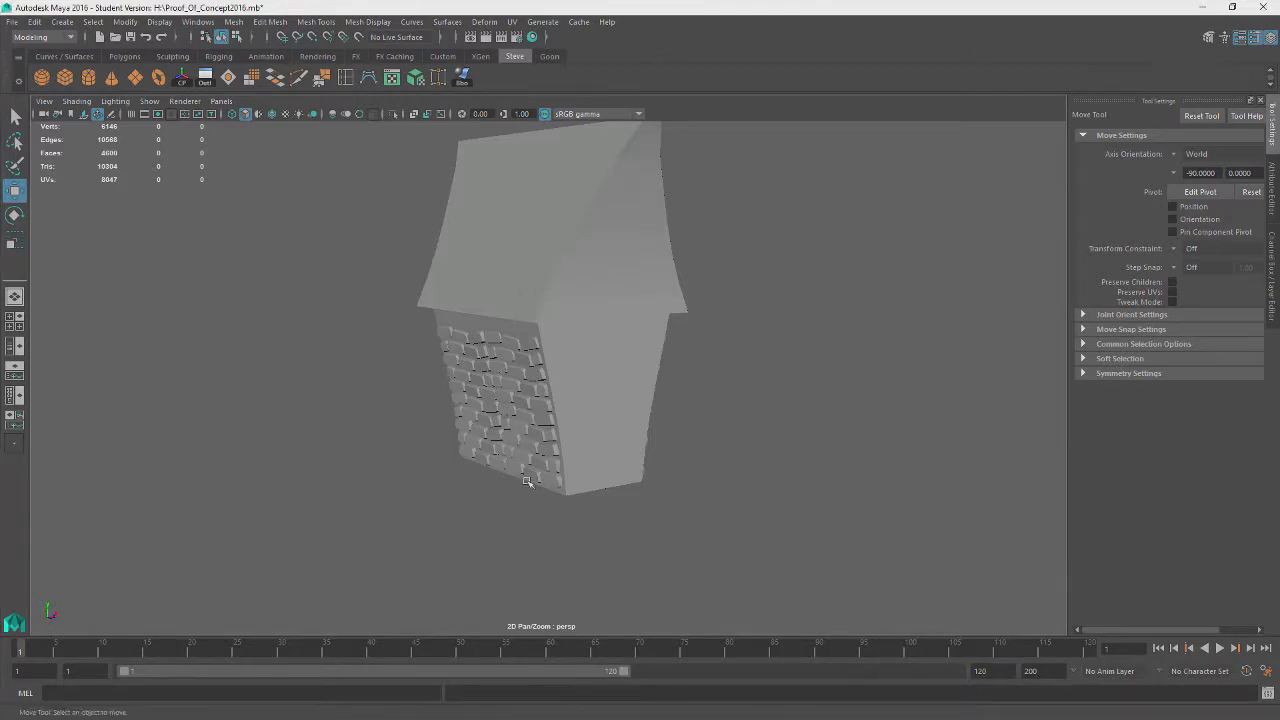
Step: Delete the four stone patches from the first wall and the four copies from the opposite wall
scroll(527, 481, down, 3)
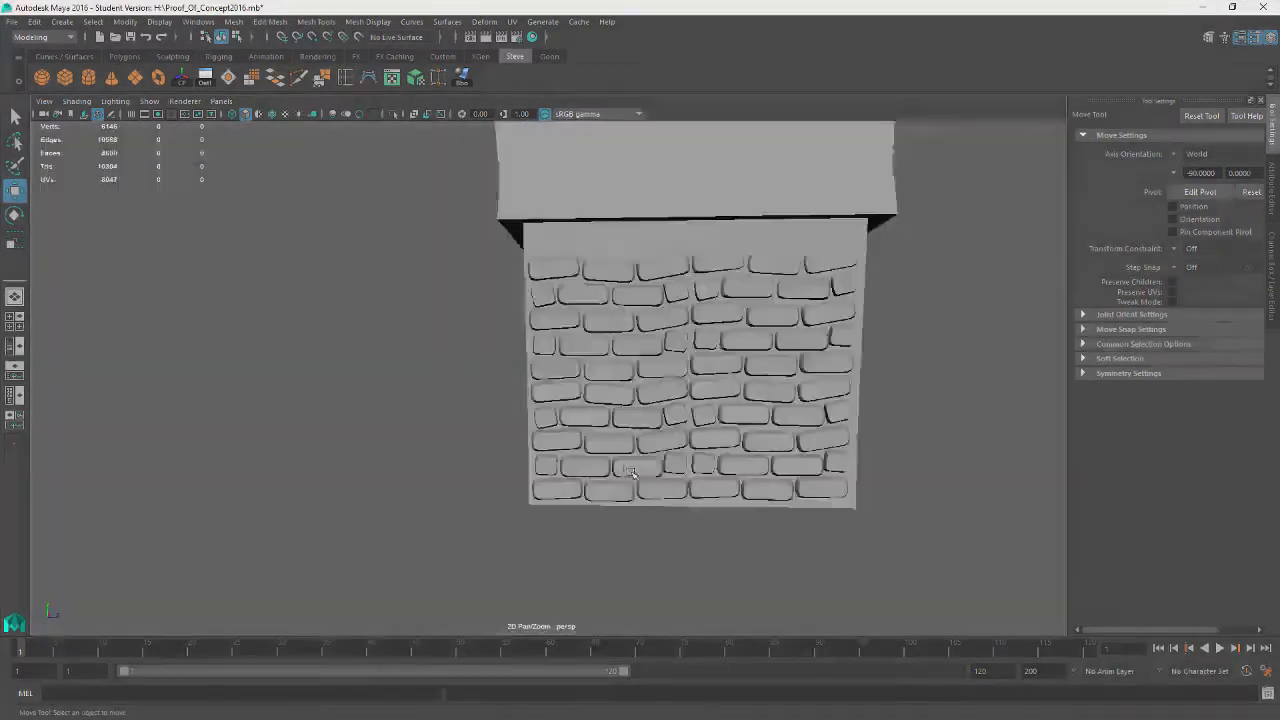
click(538, 435)
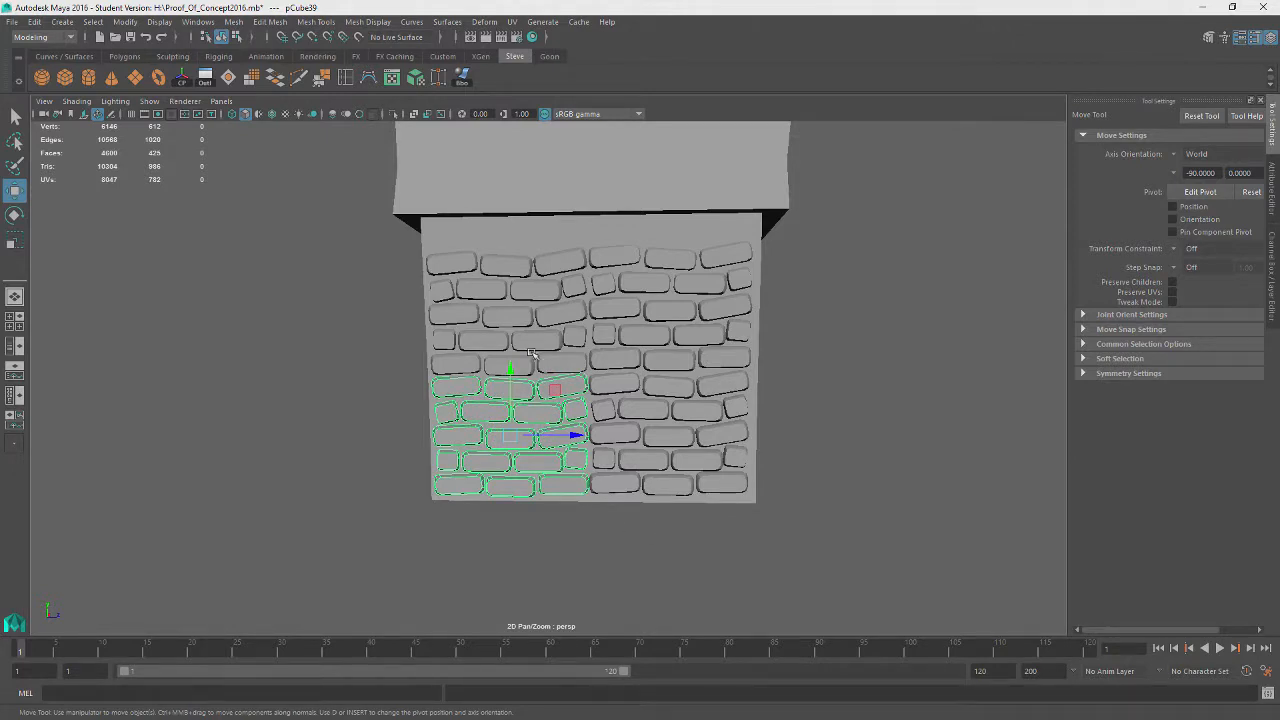
key(Delete)
click(615, 312)
key(Delete)
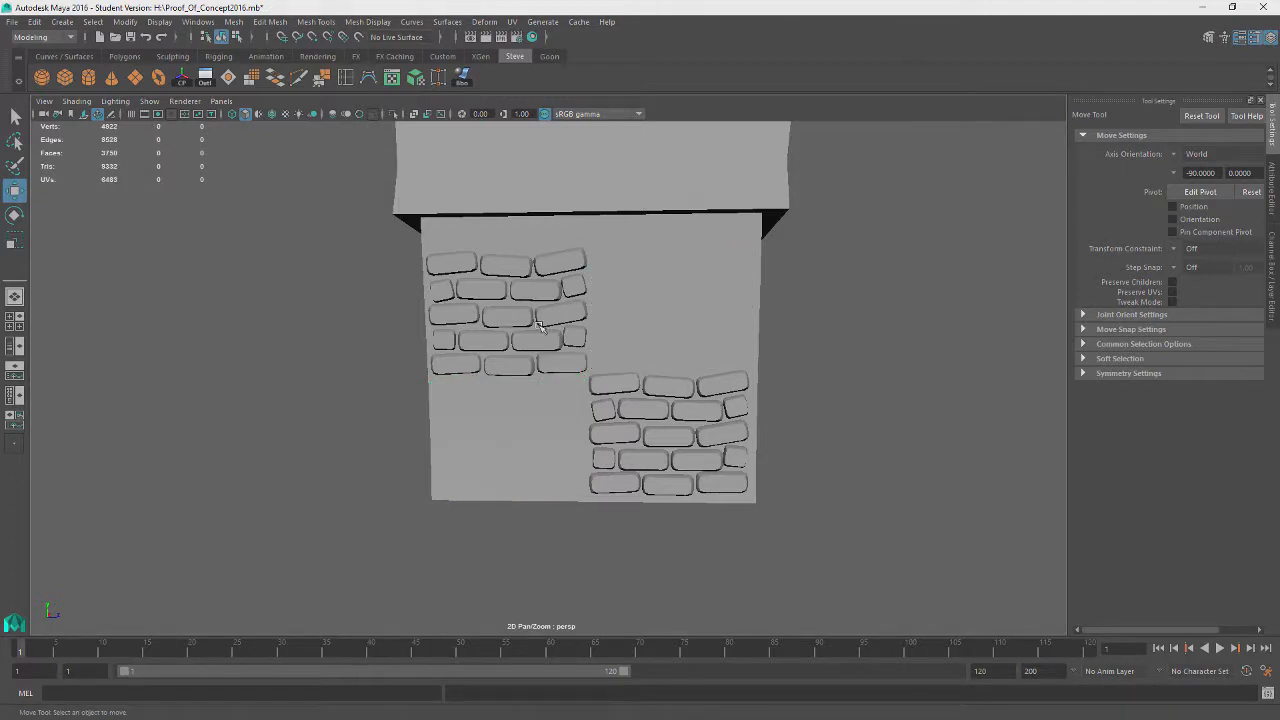
click(545, 320)
key(Delete)
click(625, 385)
key(Delete)
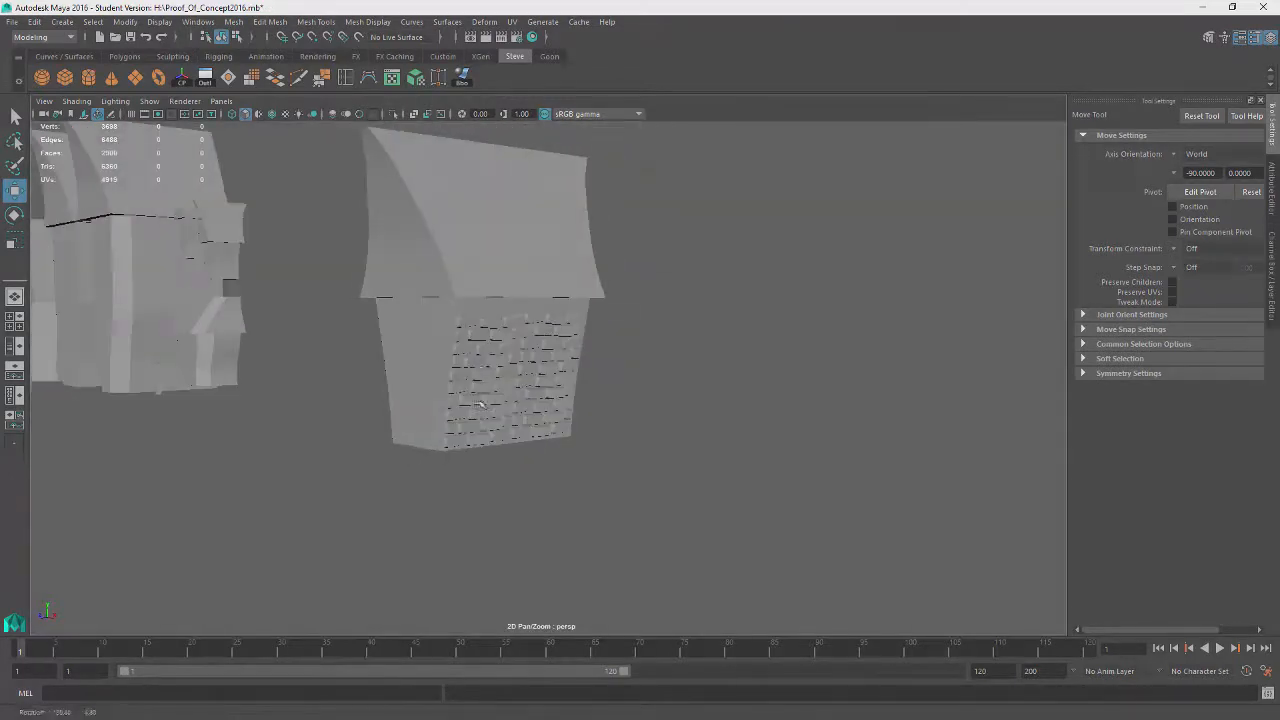
click(494, 356)
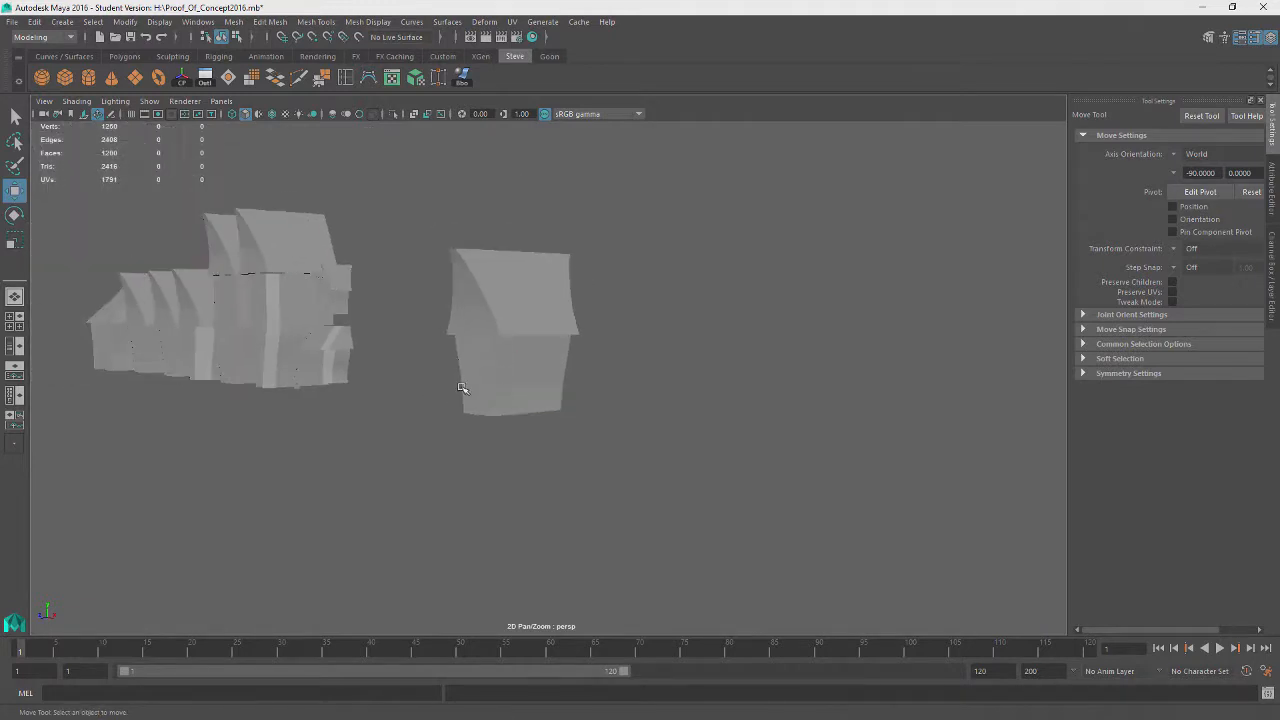
Step: Undo the last deletion to restore one stone patch and move it beside the small annex of the original building
alt+drag(243, 475, 694, 434)
scroll(555, 419, up, 5)
alt+drag(350, 470, 437, 456)
alt+middle_drag(437, 456, 831, 435)
alt+drag(831, 435, 747, 441)
scroll(747, 441, down, 5)
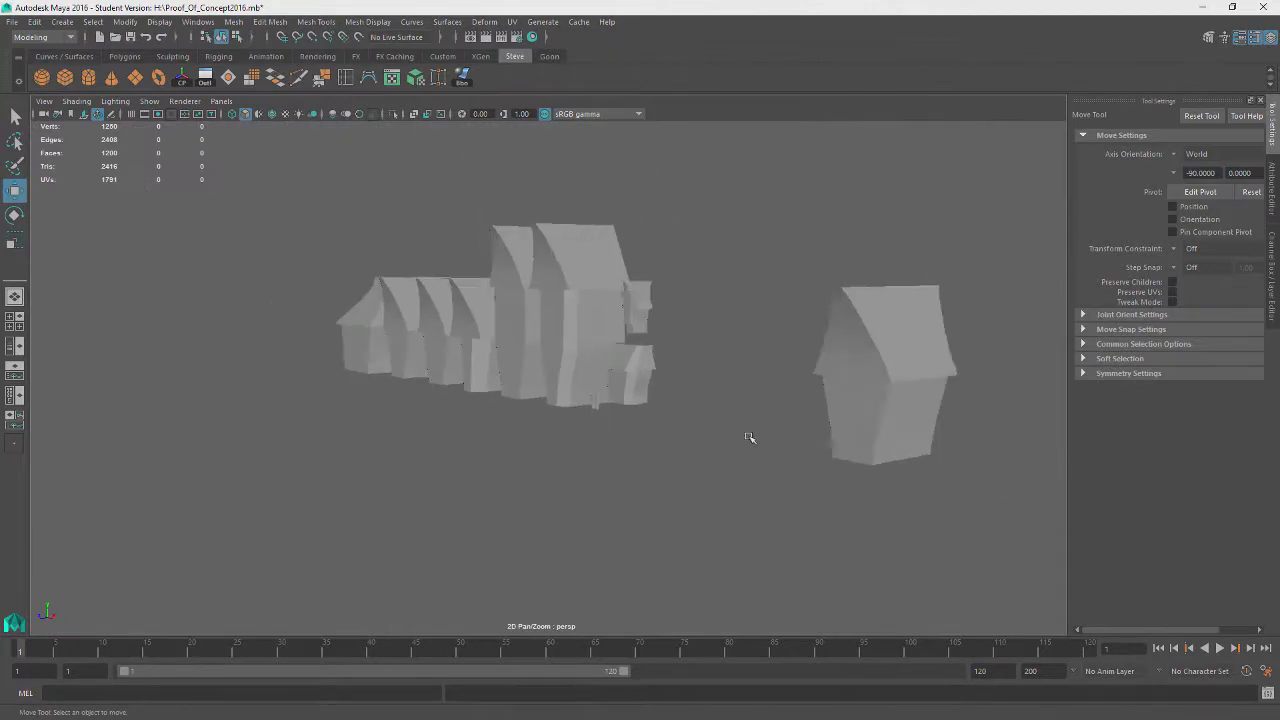
key(ctrl+z)
drag(917, 451, 913, 448)
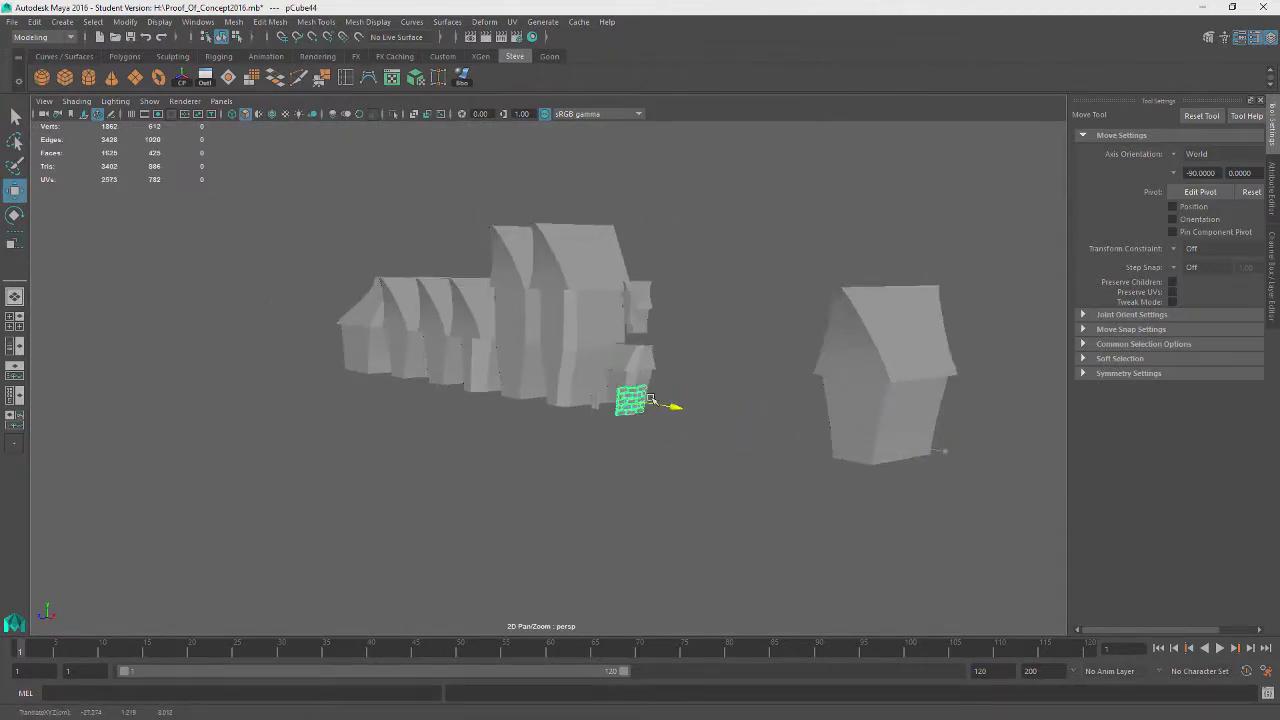
Step: Rotate the restored stone patch so that it stands upright
alt+drag(615, 510, 700, 480)
key(f)
key(e)
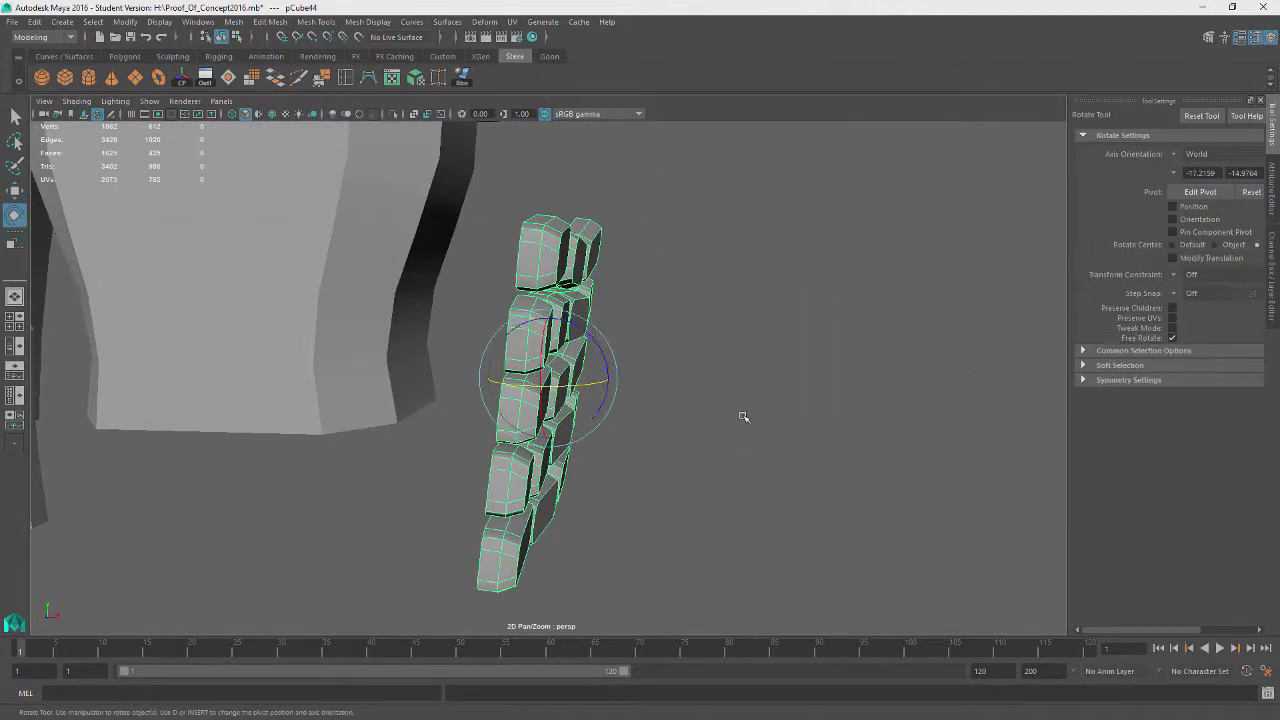
drag(585, 330, 581, 330)
drag(590, 390, 434, 486)
alt+middle_drag(428, 488, 551, 457)
scroll(600, 470, down, 5)
alt+drag(638, 481, 596, 480)
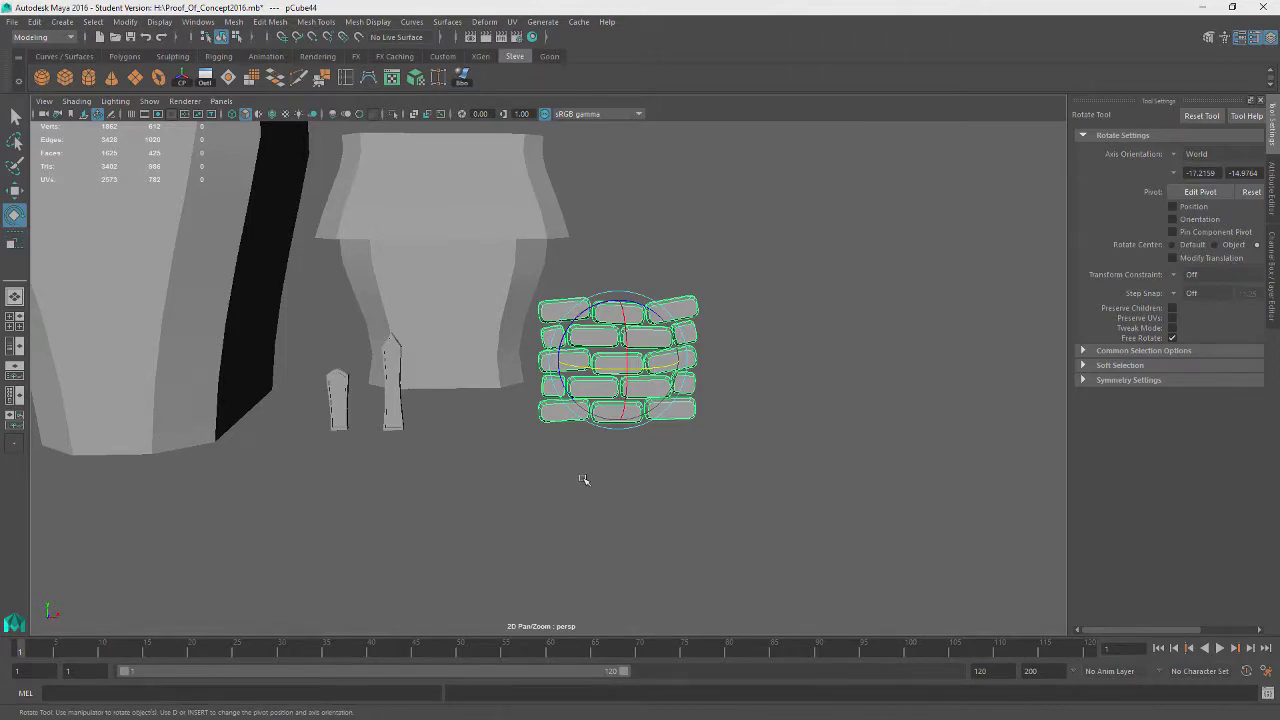
Step: Delete the two small square stones at the outer end of the patch's second and fourth rows
scroll(528, 423, up, 3)
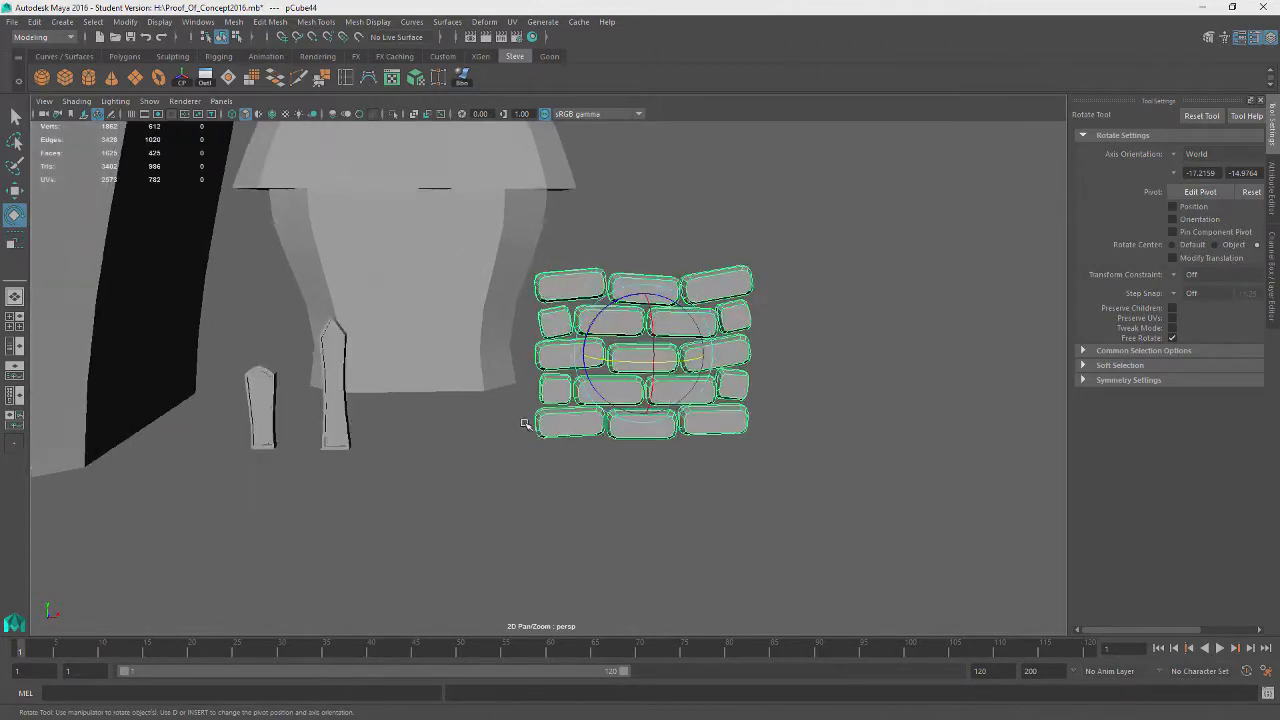
alt+middle_drag(672, 399, 392, 386)
scroll(358, 380, up, 3)
right_click(418, 260)
click(418, 296)
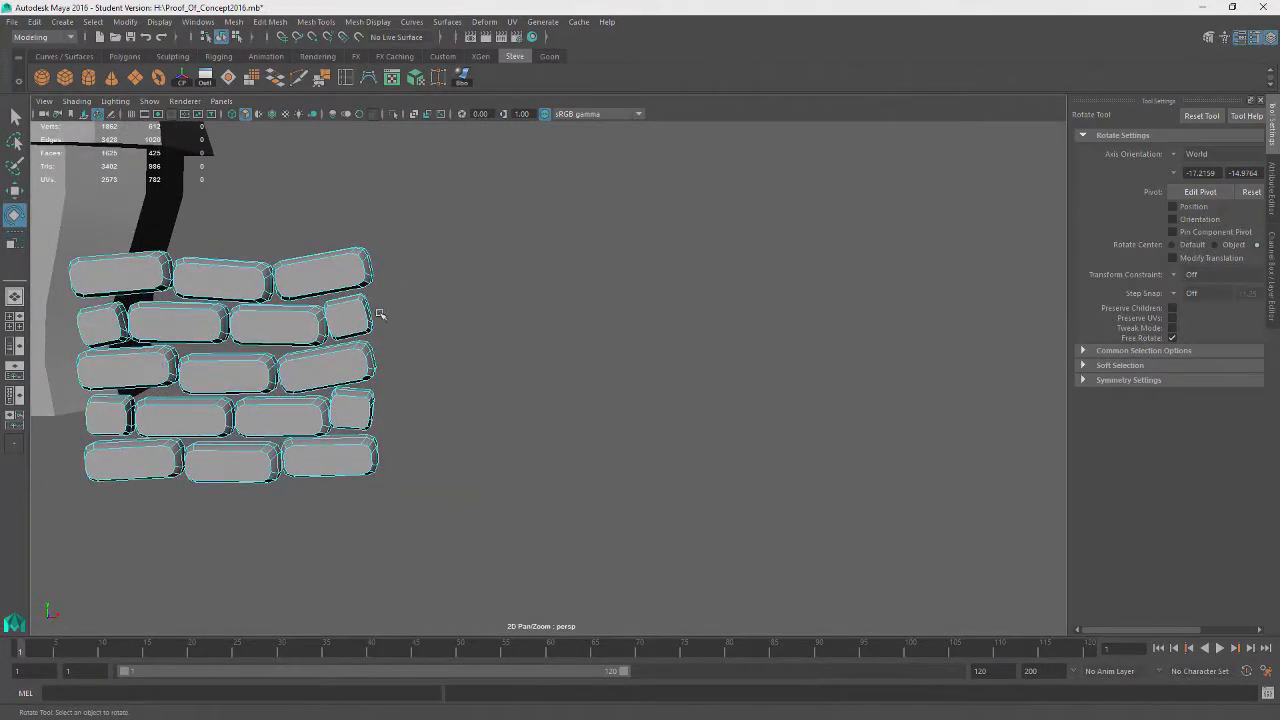
click(360, 314)
key(Delete)
click(349, 402)
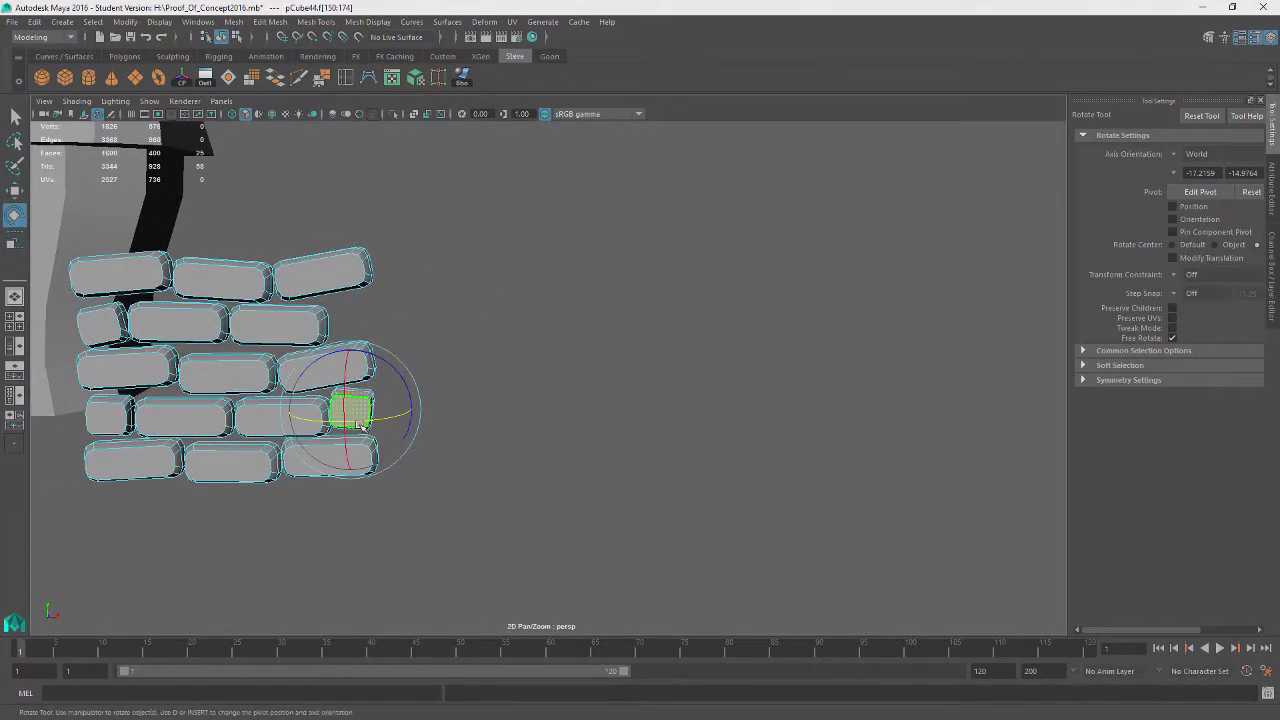
key(Delete)
Step: Try to duplicate and shift the end stone of the patch's top row sideways, then undo it
click(315, 292)
key(f)
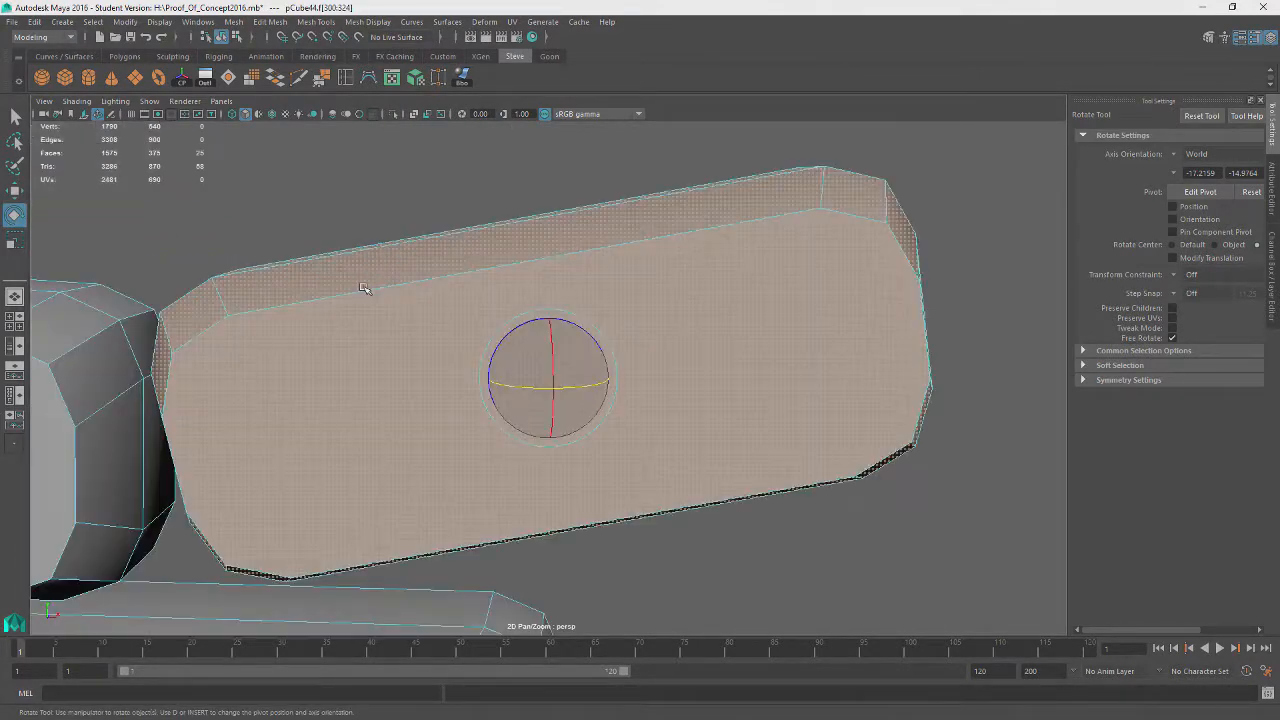
scroll(357, 354, down, 5)
key(w)
drag(570, 377, 704, 404)
key(ctrl+z)
key(ctrl+d)
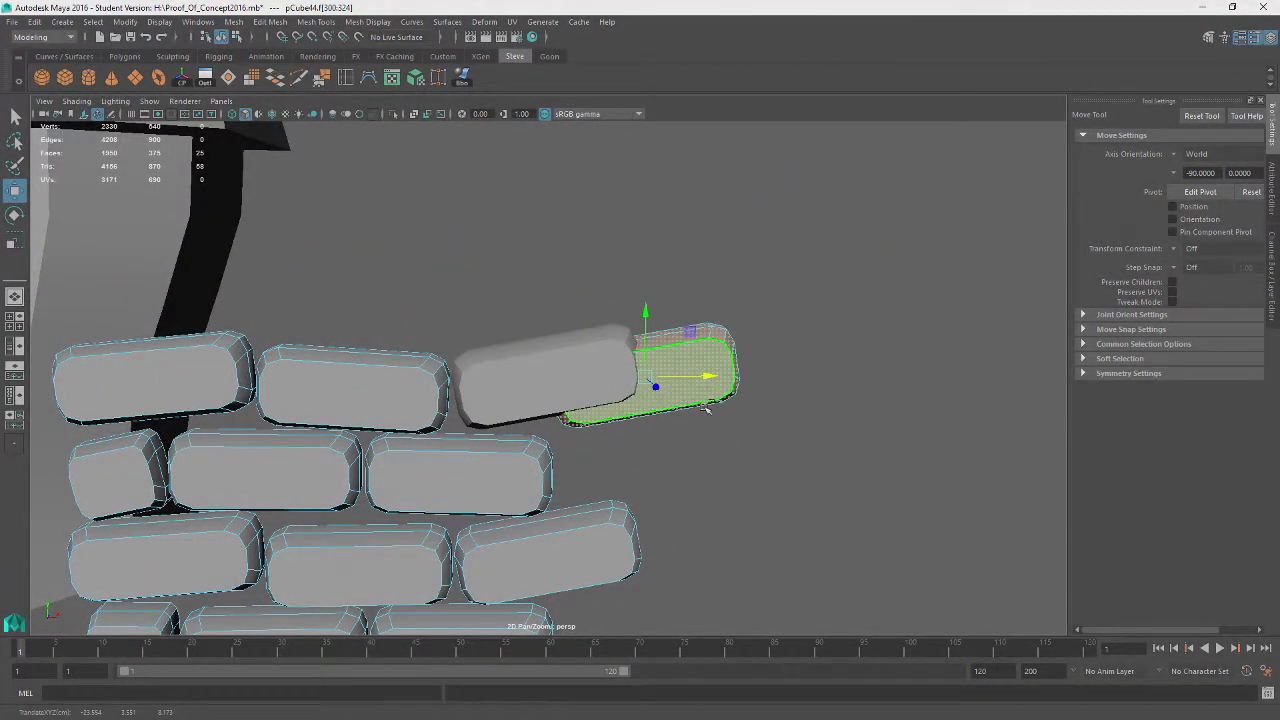
key(ctrl+z)
key(ctrl+z)
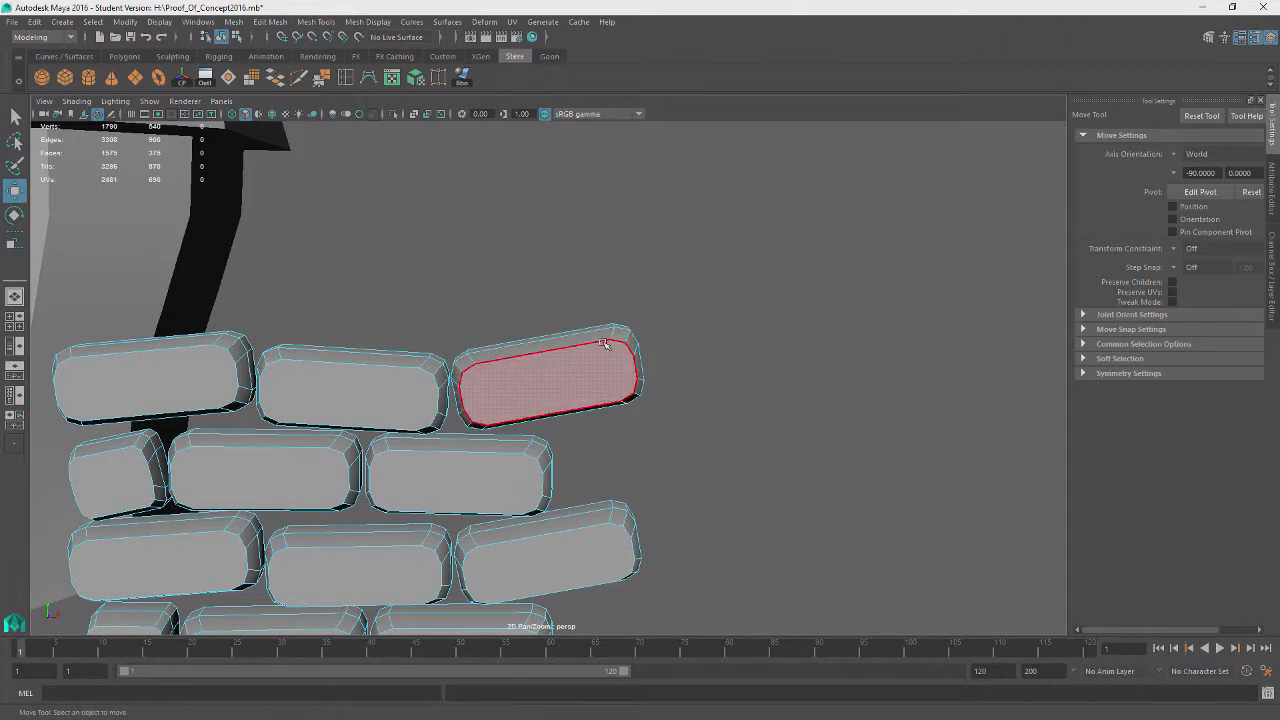
Step: Return to whole-object selection, move the patch clear of the annex, and place a duplicate beside it
scroll(634, 356, down, 1)
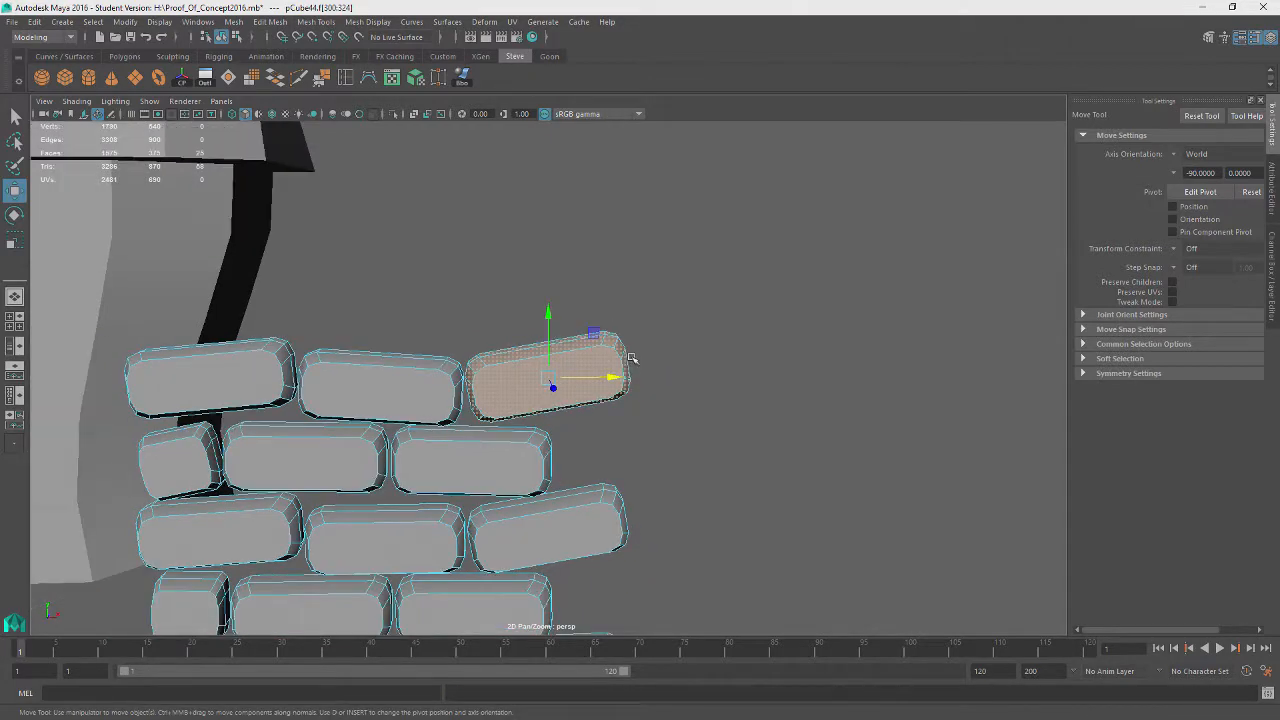
alt+drag(629, 355, 590, 362)
right_drag(663, 282, 714, 258)
click(566, 385)
scroll(680, 407, down, 4)
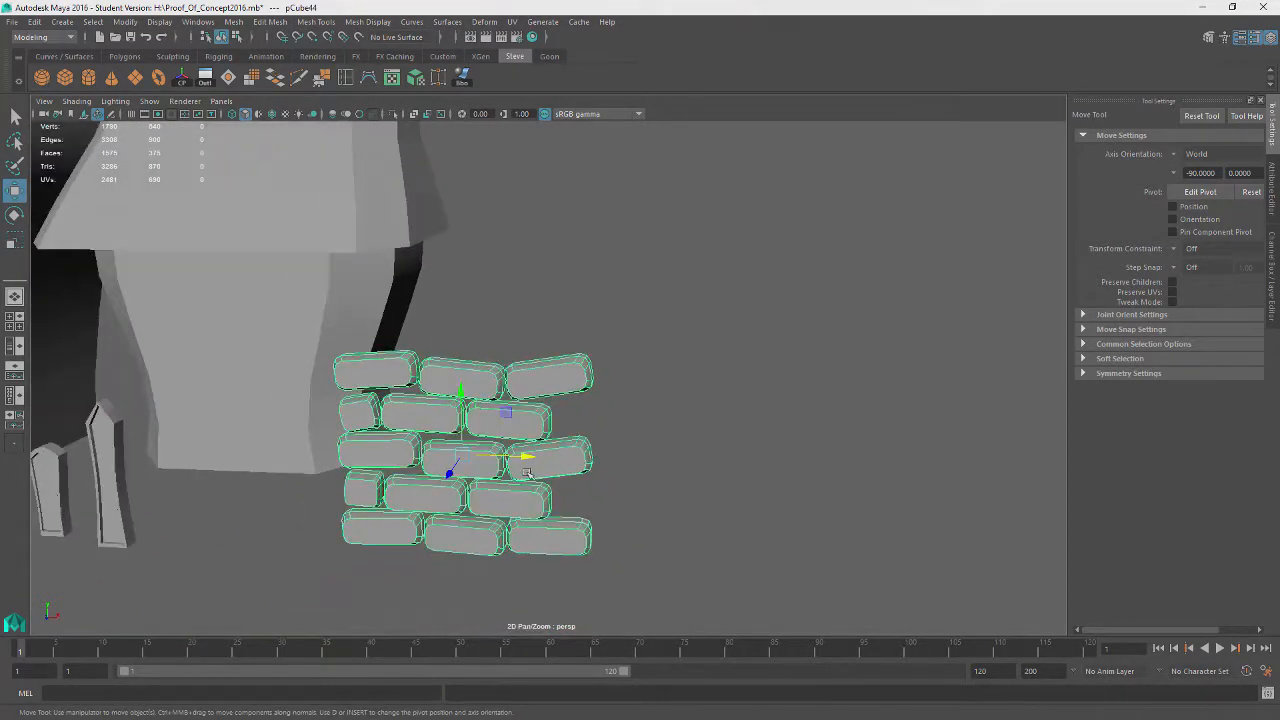
drag(524, 462, 612, 462)
scroll(706, 456, down, 3)
alt+drag(701, 465, 777, 432)
key(ctrl+d)
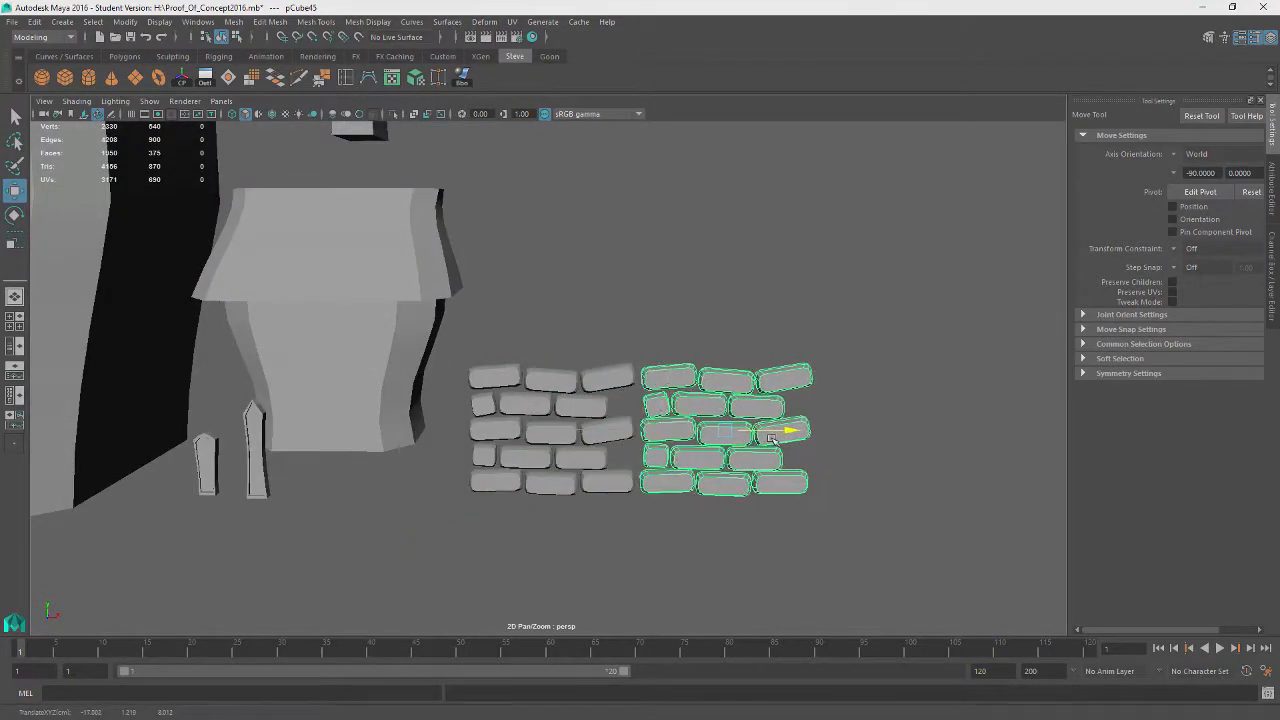
Step: Rotate the duplicated patch half a turn in its own plane and shift it toward the first patch's open row ends
key(e)
drag(693, 379, 894, 700)
key(w)
drag(730, 431, 737, 431)
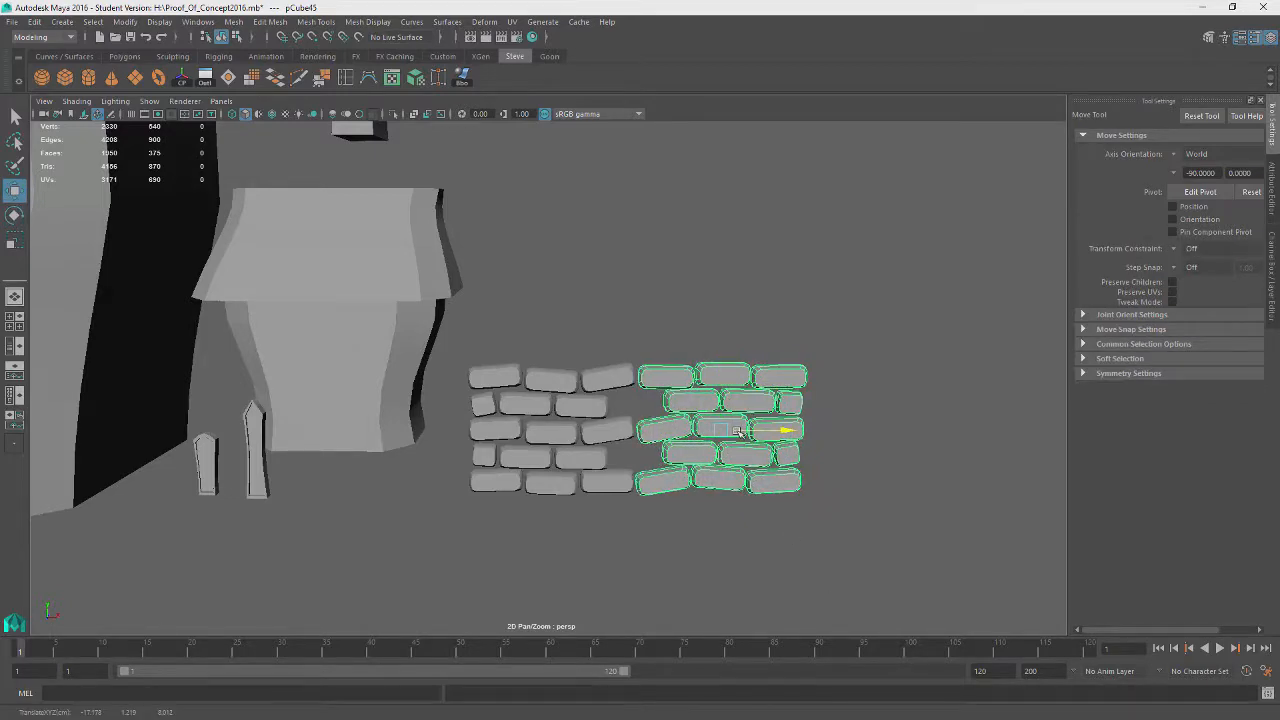
Step: Delete both remaining stone patches beside the annex
alt+drag(745, 588, 533, 420)
click(542, 430)
key(Delete)
click(737, 405)
key(Delete)
scroll(697, 434, down, 4)
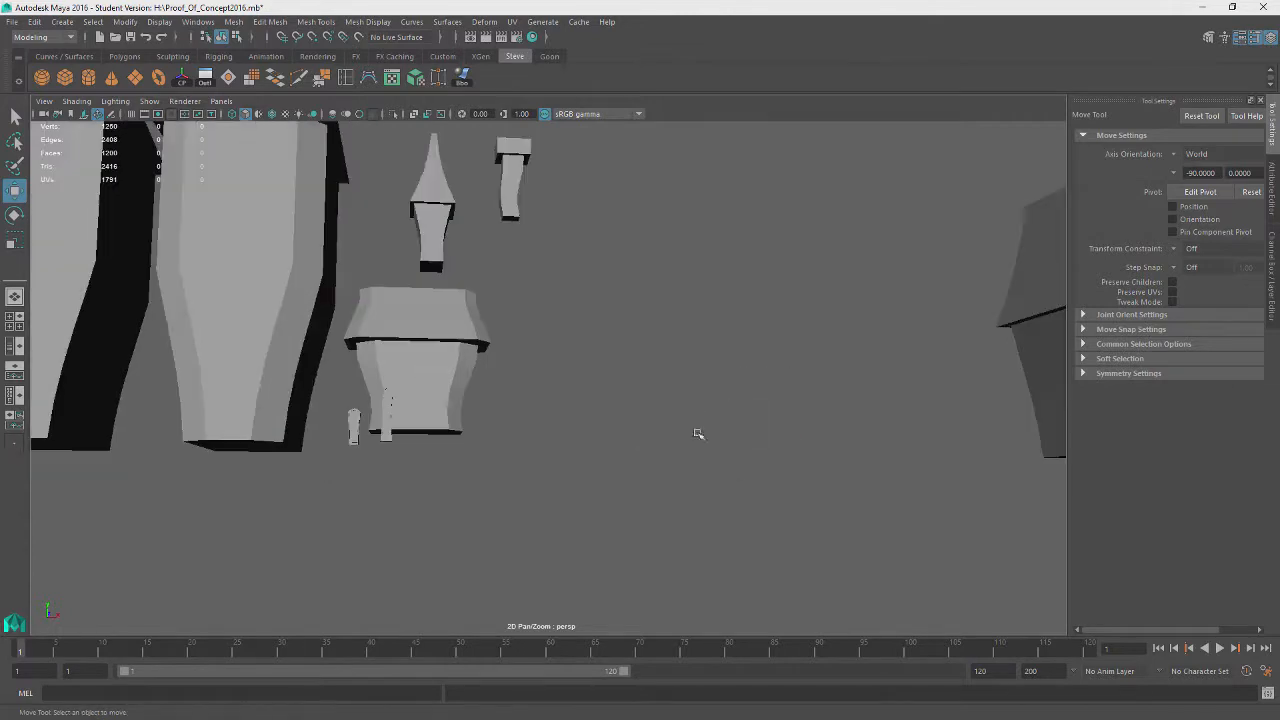
Step: Create a cube and scale it down along its depth into a thin square slab
alt+drag(755, 473, 558, 480)
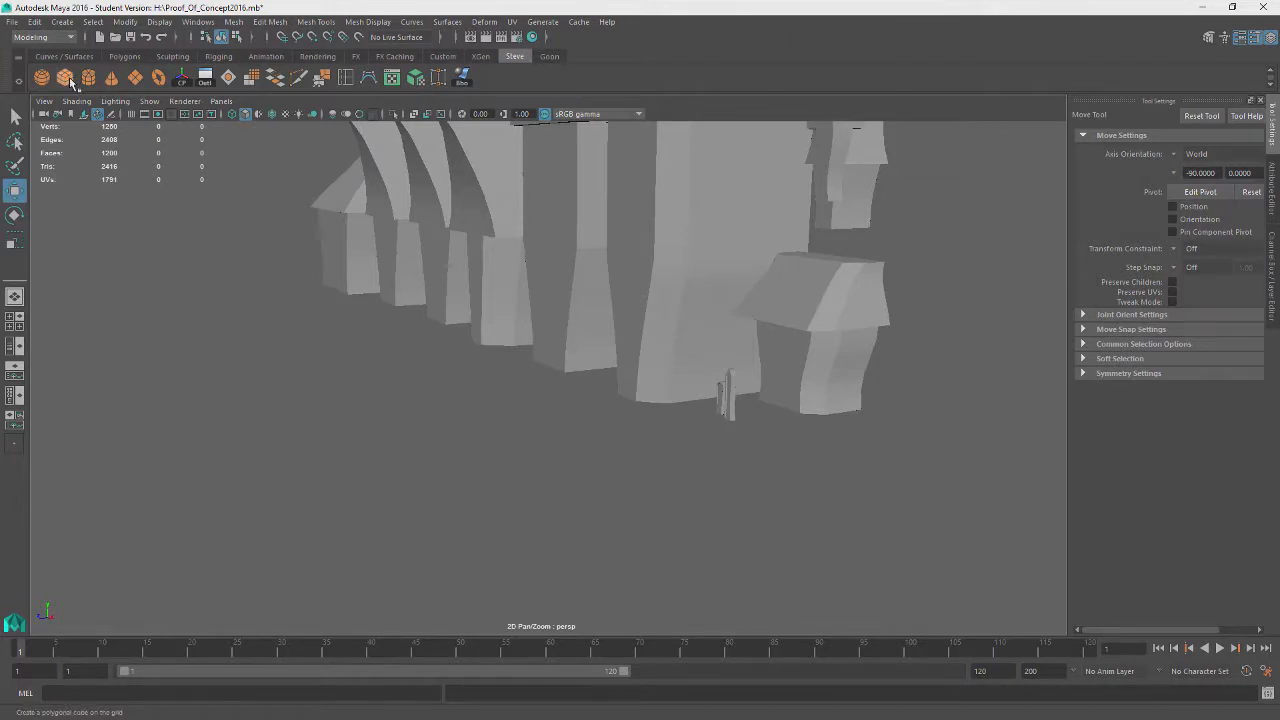
scroll(640, 408, down, 4)
key(f)
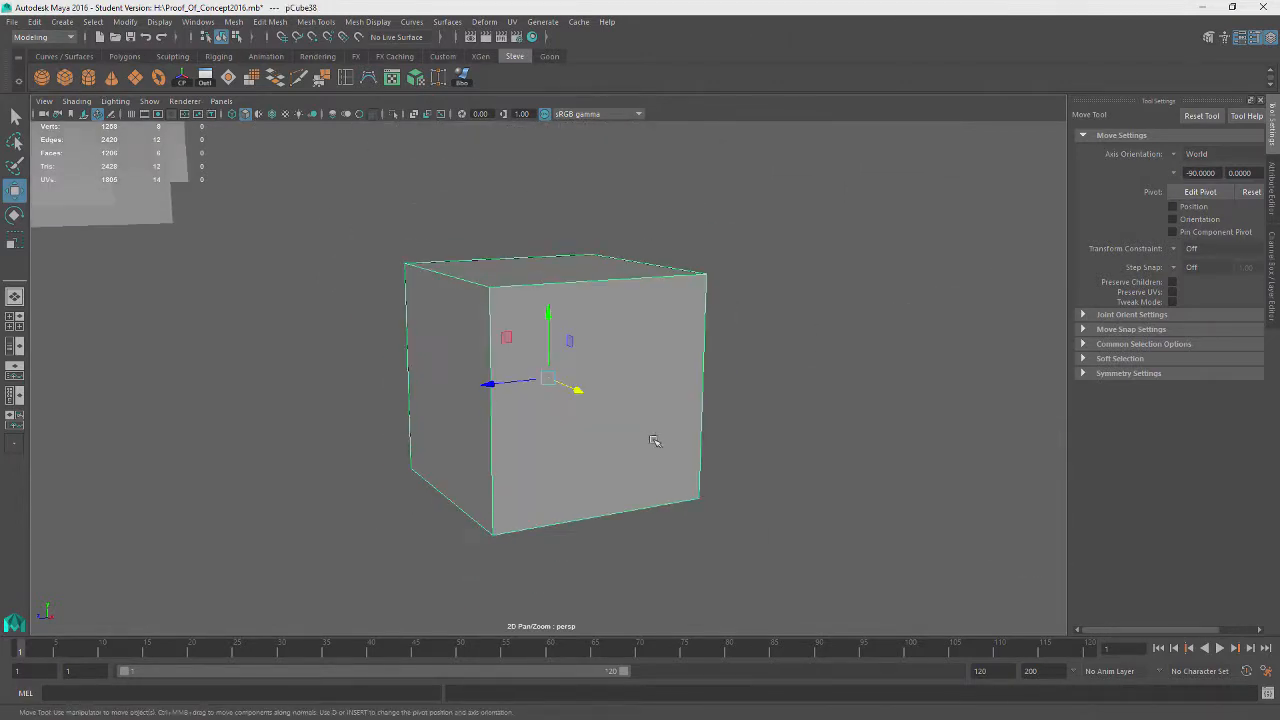
key(r)
drag(573, 389, 556, 388)
scroll(352, 422, down, 6)
alt+drag(352, 422, 511, 441)
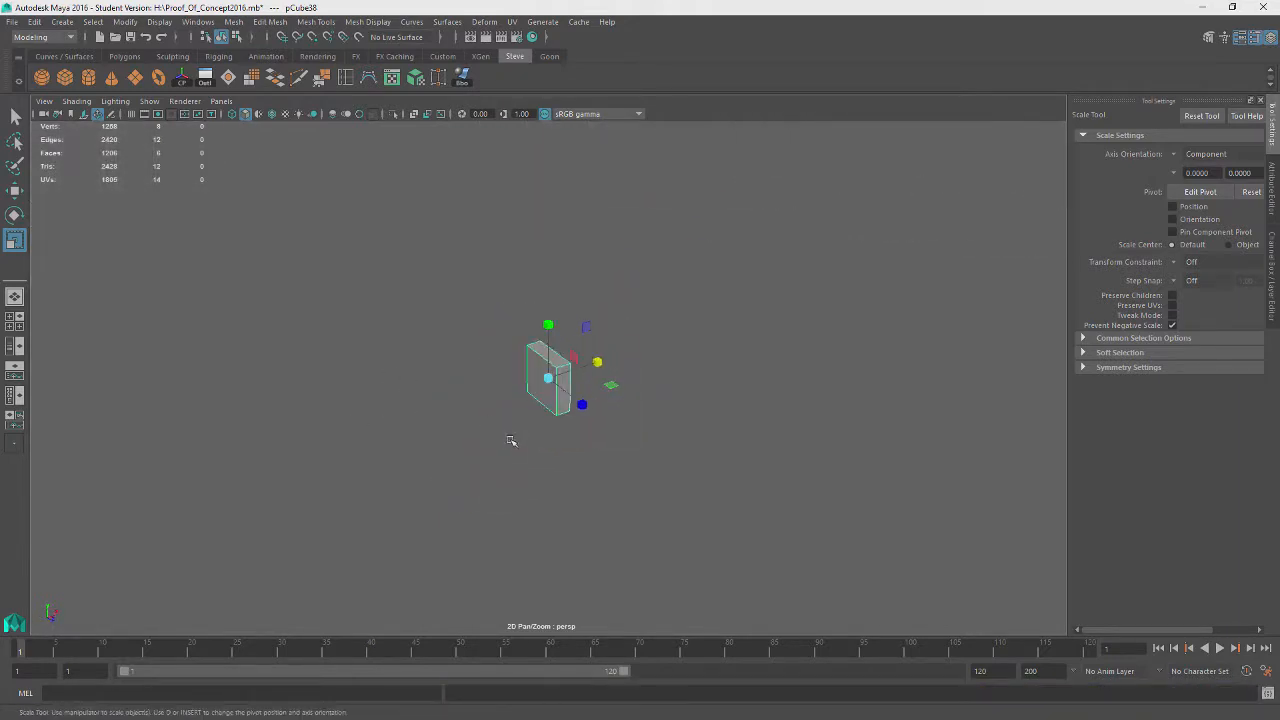
Step: Move the slab across the scene to the face of the copied house's wall
alt+drag(669, 442, 557, 379)
key(w)
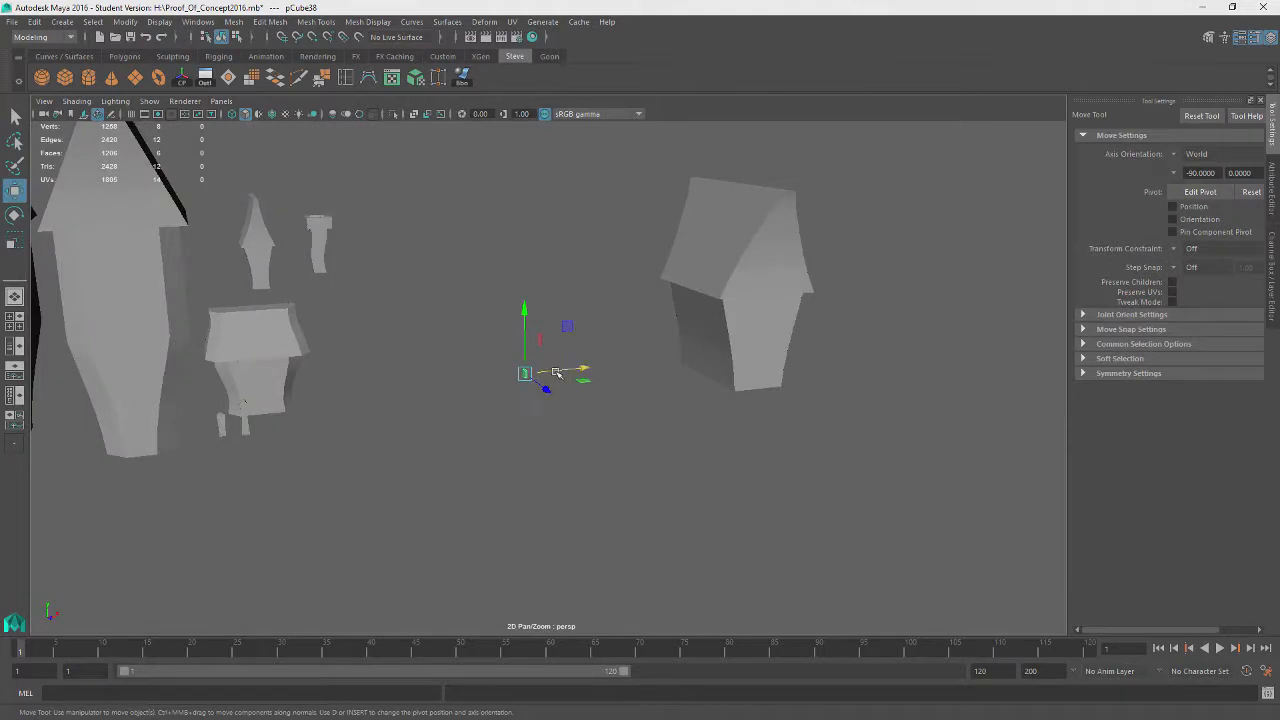
key(f)
alt+drag(706, 377, 737, 385)
alt+right_drag(737, 385, 466, 469)
alt+drag(466, 469, 611, 477)
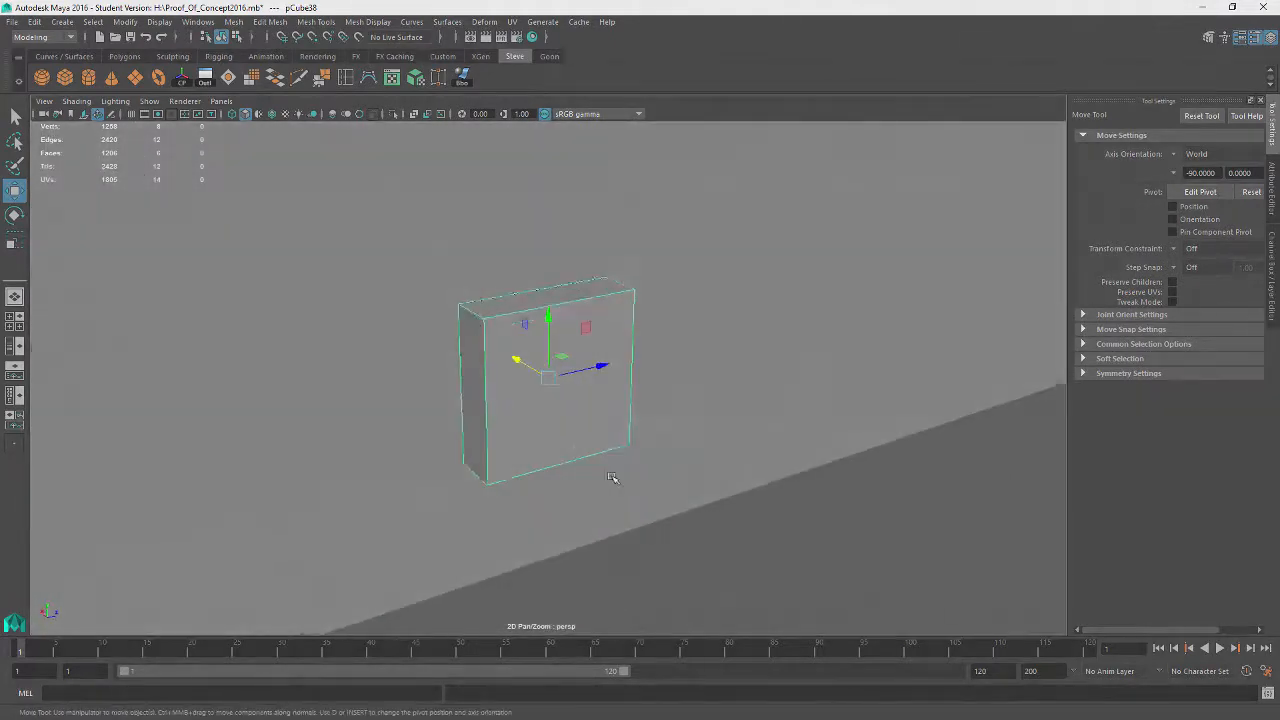
alt+right_drag(611, 477, 495, 434)
alt+drag(495, 434, 686, 437)
Step: Position the slab at the wall's lower corner and scale it uniformly to about half the wall's width
key(r)
key(w)
alt+drag(466, 437, 562, 262)
alt+drag(766, 345, 717, 429)
key(r)
drag(548, 337, 606, 273)
key(w)
key(e)
key(r)
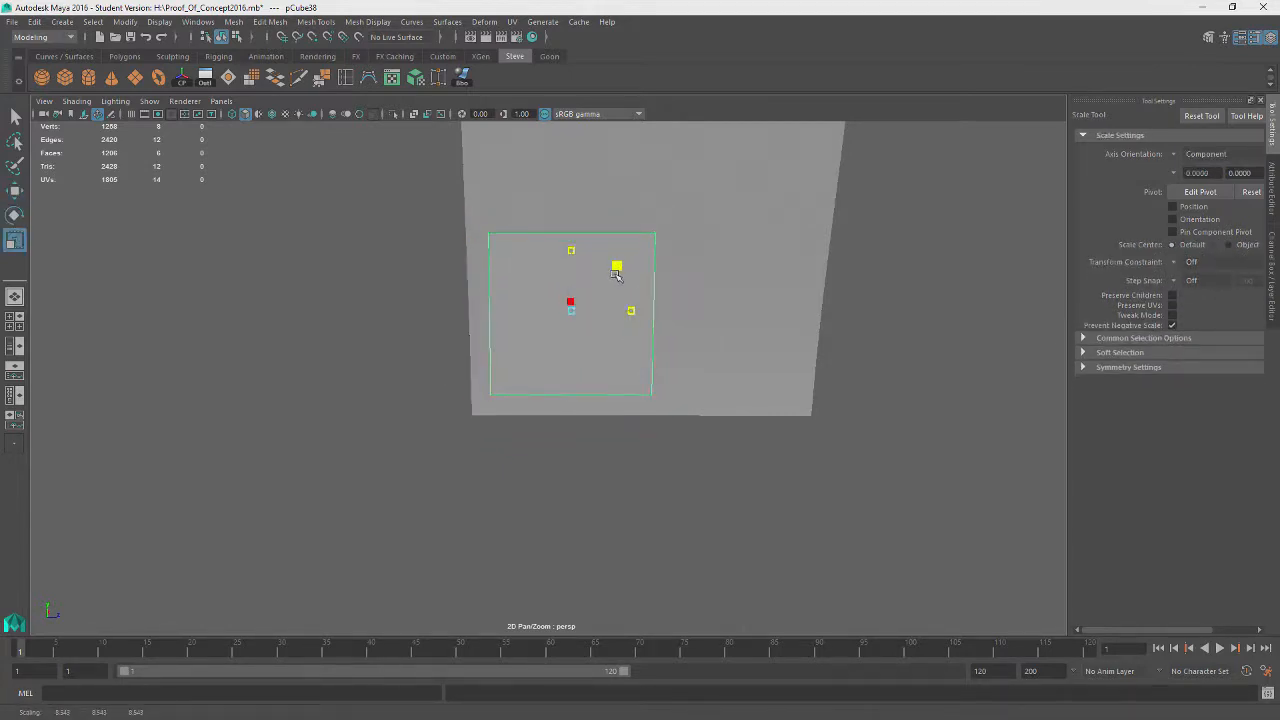
Step: Try covering the wall with two duplicates of the slab, one beside it and one above, then delete both copies
key(w)
middle_drag(616, 275, 649, 286)
alt+drag(649, 286, 770, 345)
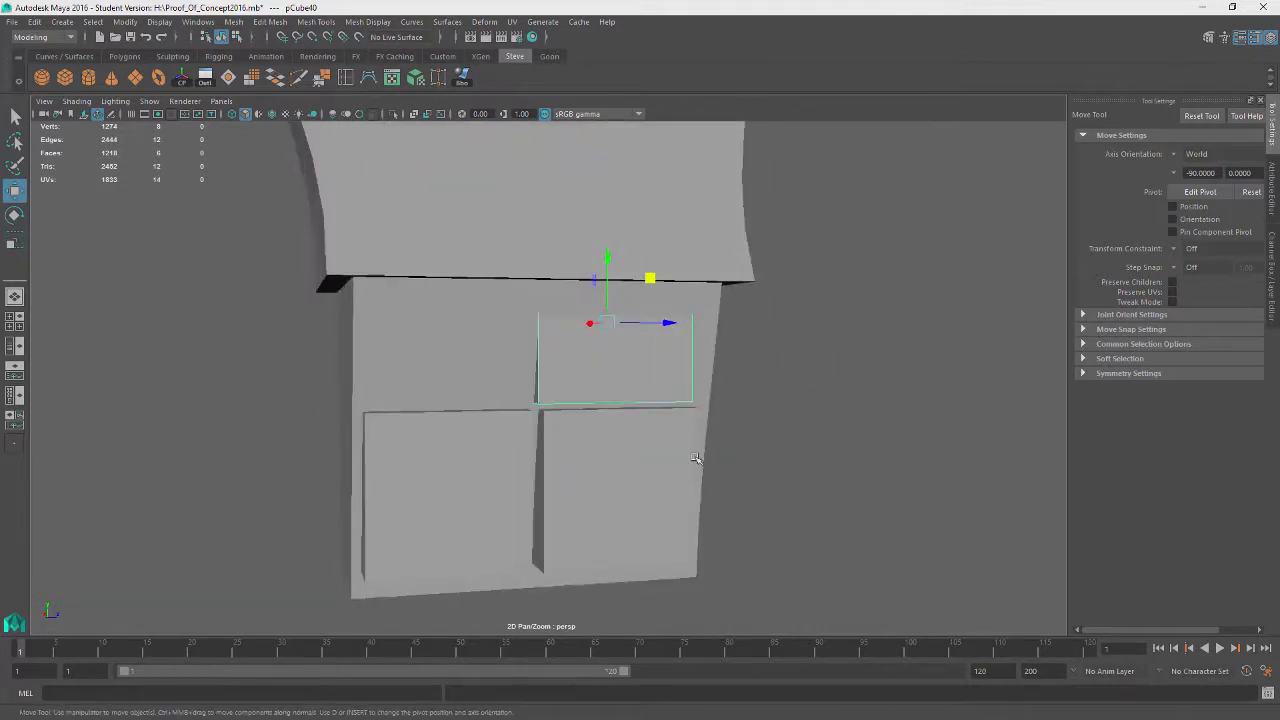
key(Delete)
click(636, 503)
key(Delete)
Step: Select the remaining slab and pull it out in front of the house wall
click(475, 494)
alt+right_drag(500, 493, 310, 511)
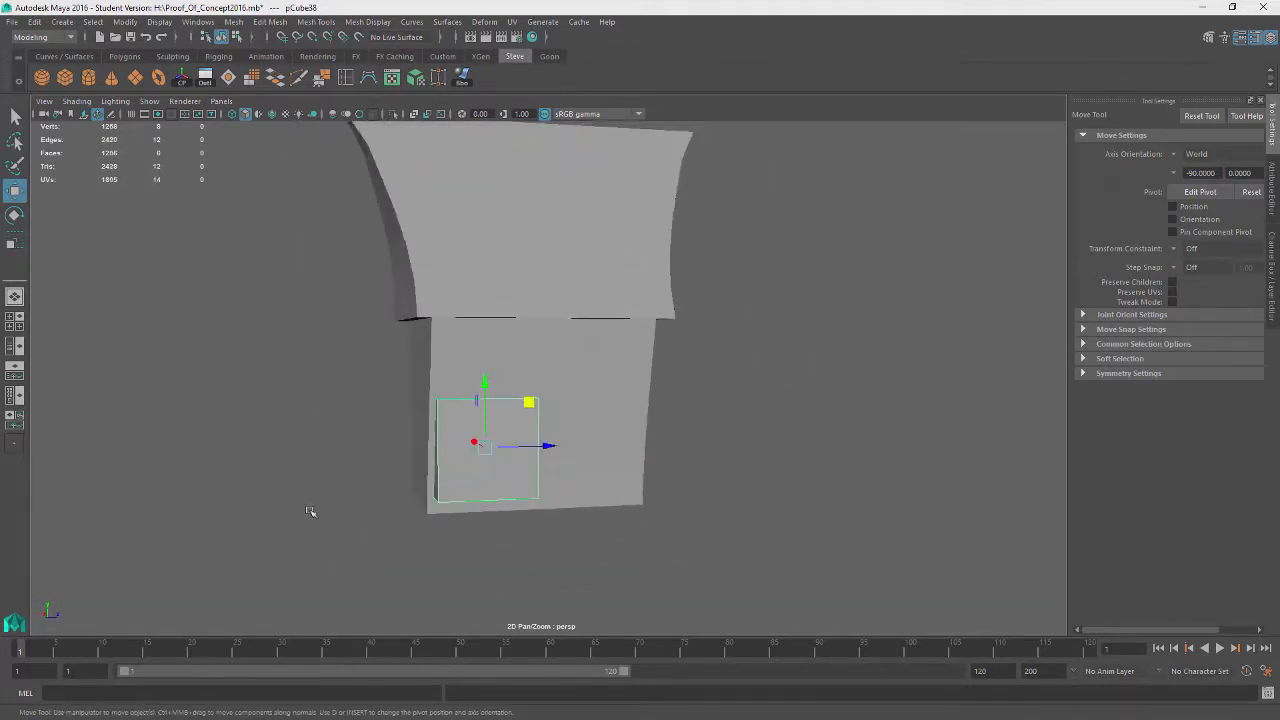
alt+drag(310, 511, 632, 452)
alt+drag(491, 459, 804, 382)
alt+right_drag(804, 382, 940, 390)
alt+drag(940, 390, 665, 385)
Step: Create a new cube and move it to the front of the slab near its lower edge
click(62, 78)
scroll(519, 400, down, 5)
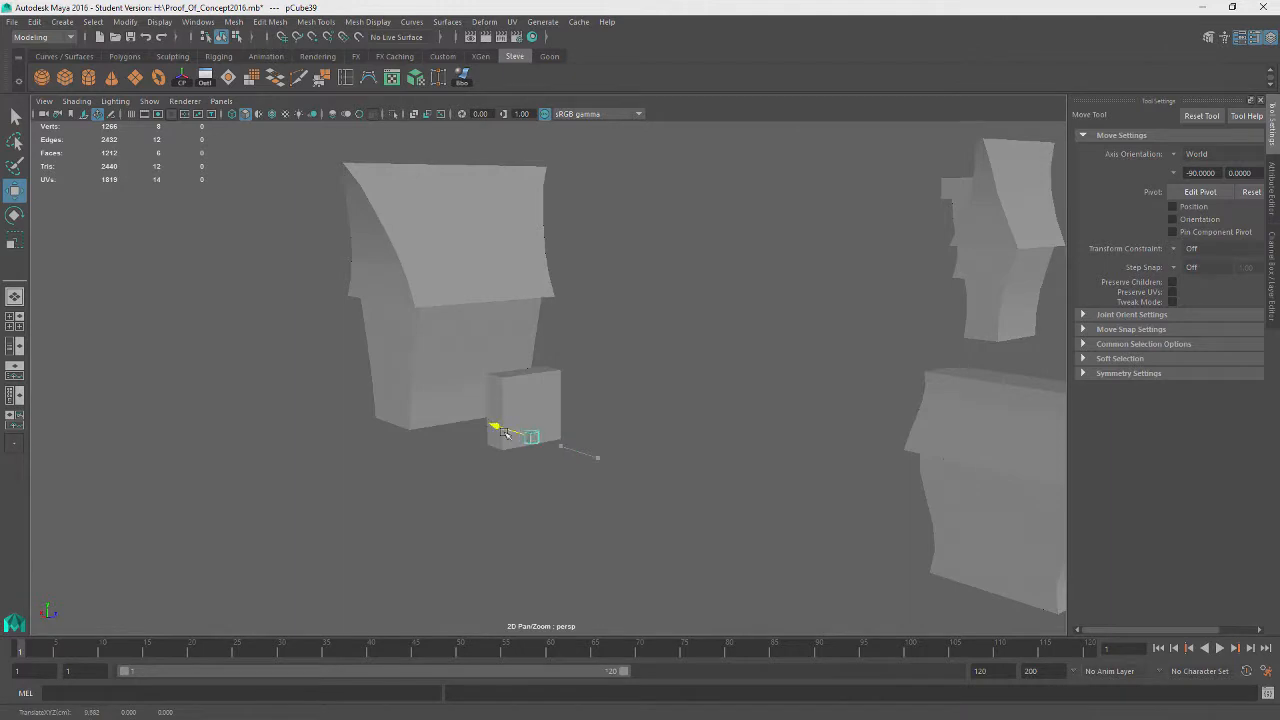
drag(504, 432, 500, 430)
key(f)
scroll(589, 480, down, 3)
alt+drag(589, 480, 620, 566)
alt+middle_drag(620, 566, 714, 537)
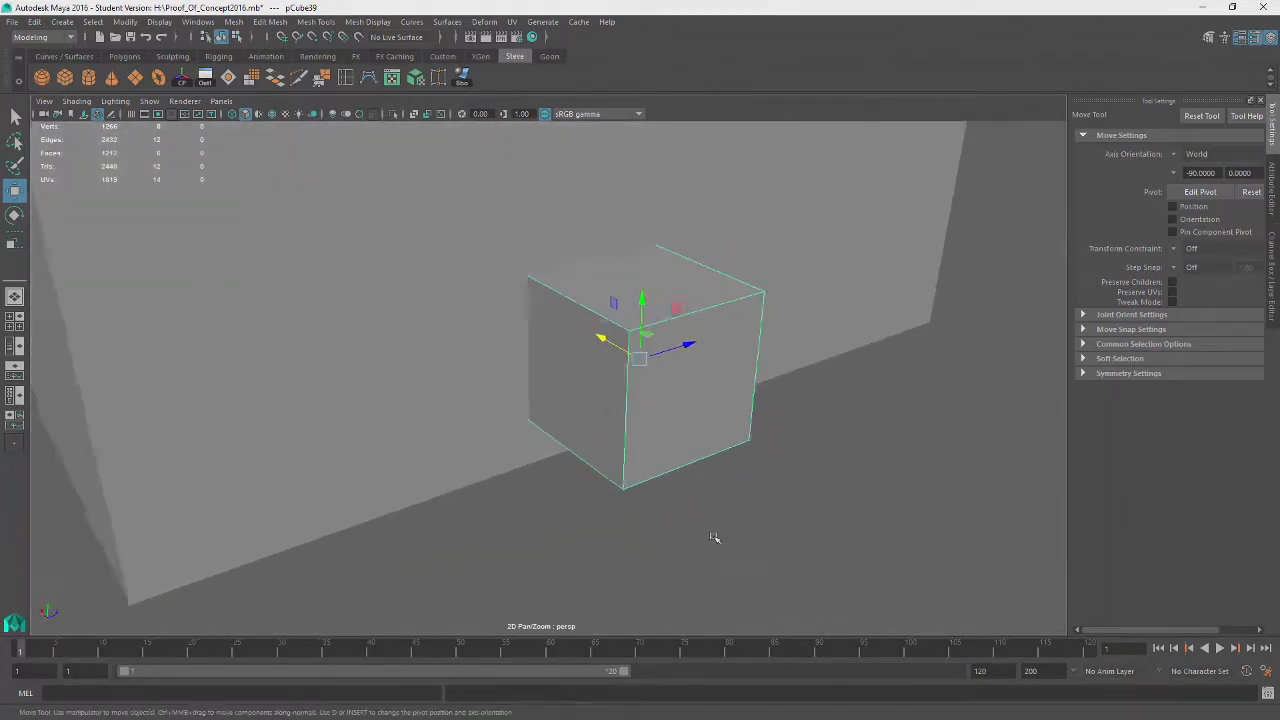
Step: Scale the new cube into a brick shape, wider than it is high
alt+right_drag(714, 537, 580, 507)
alt+middle_drag(580, 507, 620, 510)
key(r)
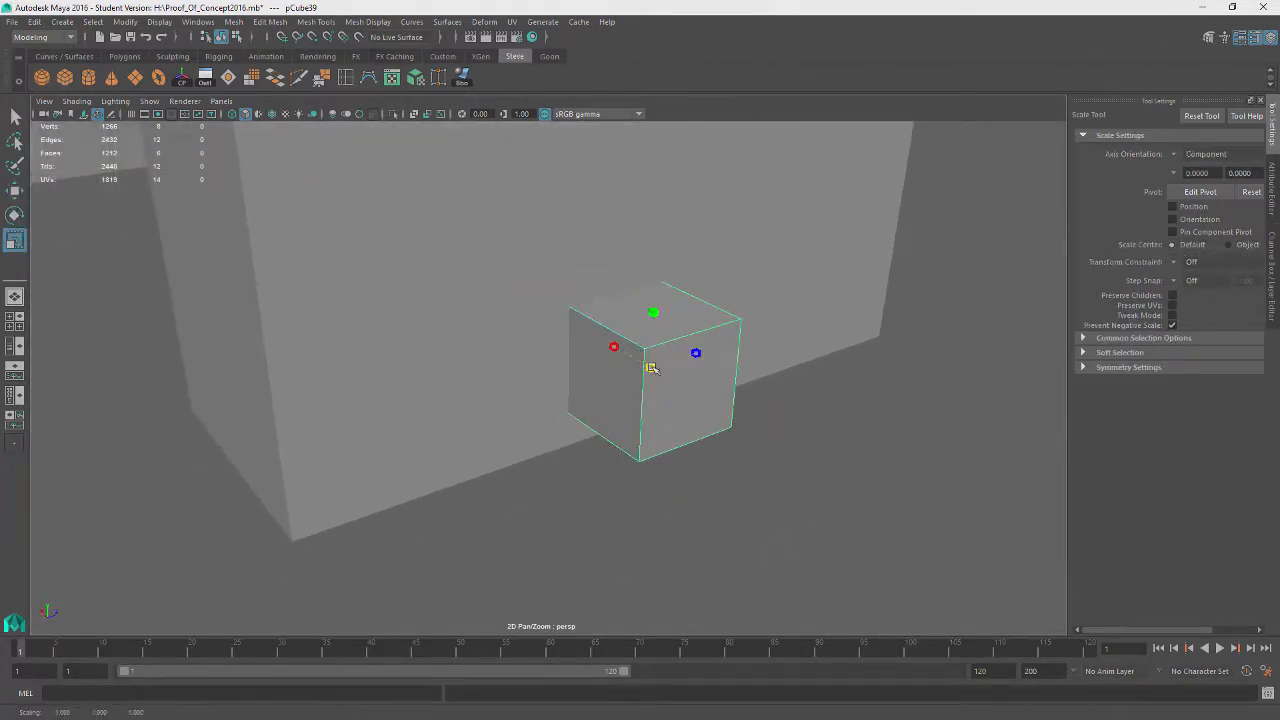
drag(651, 368, 709, 463)
Step: Extrude the brick's outward face a short distance and scale it inward to form a sloped rim
right_drag(740, 318, 737, 353)
key(q)
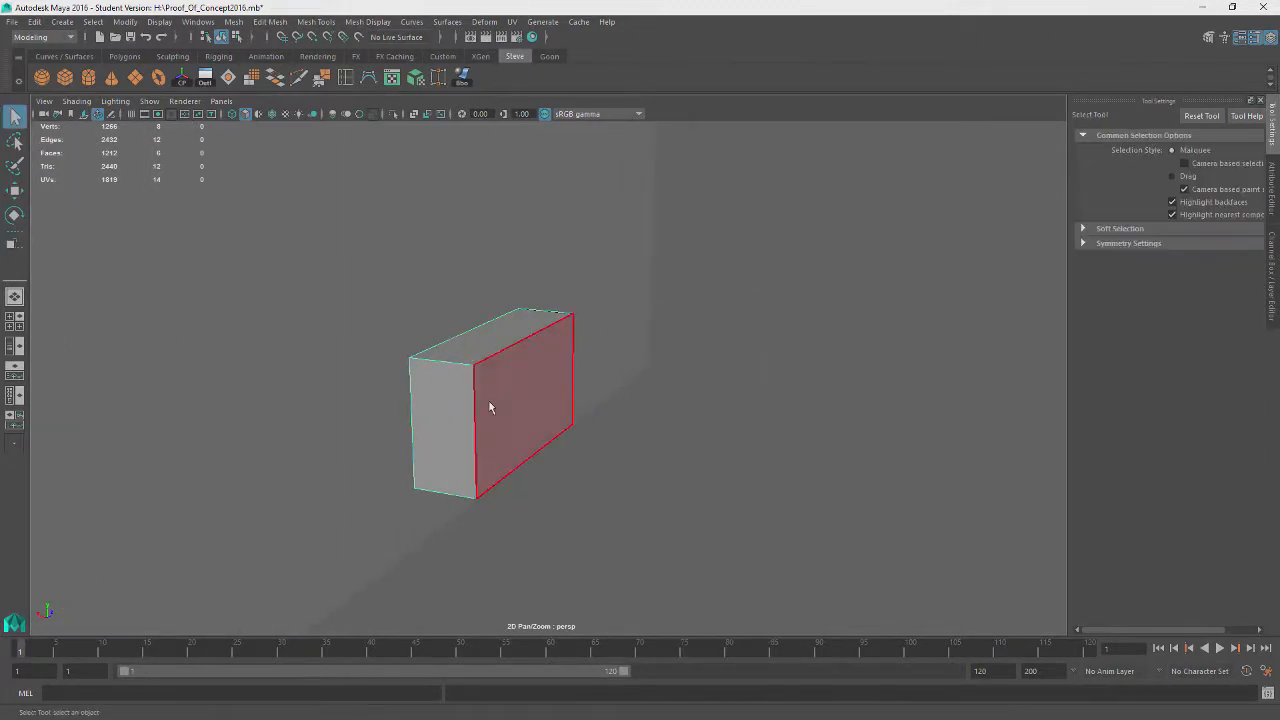
click(492, 402)
key(ctrl+e)
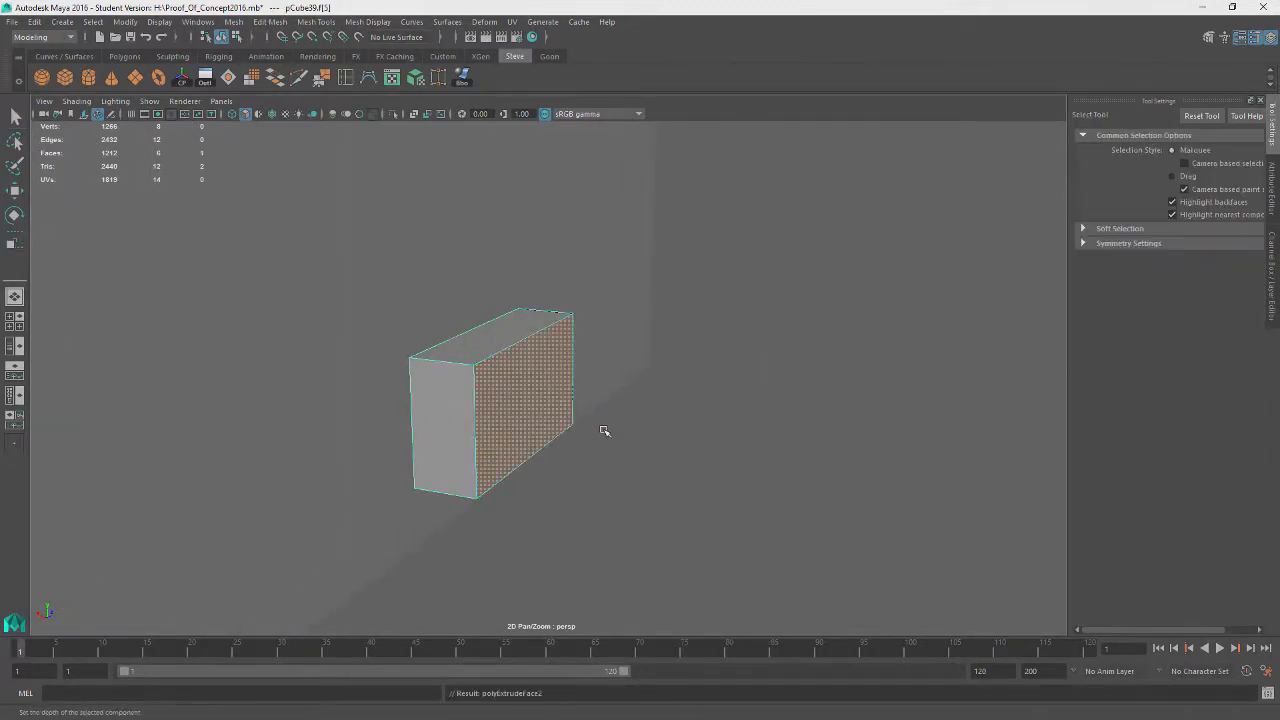
key(w)
drag(485, 397, 510, 398)
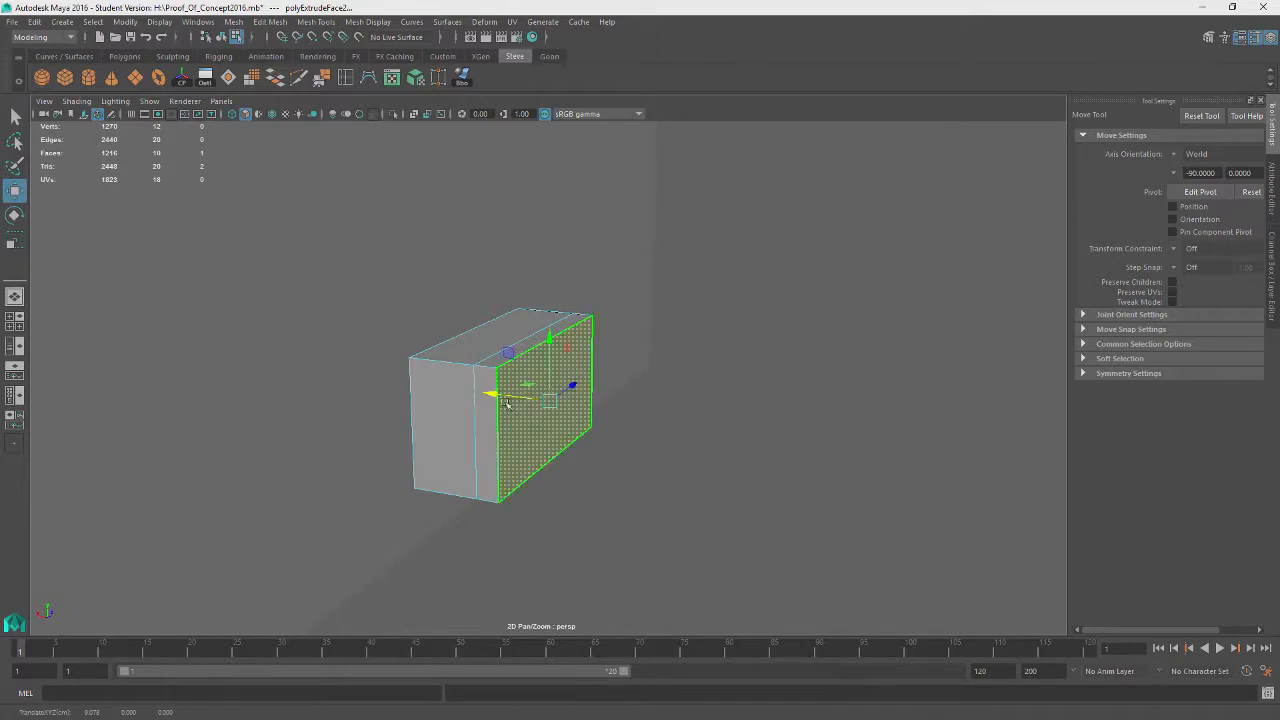
key(r)
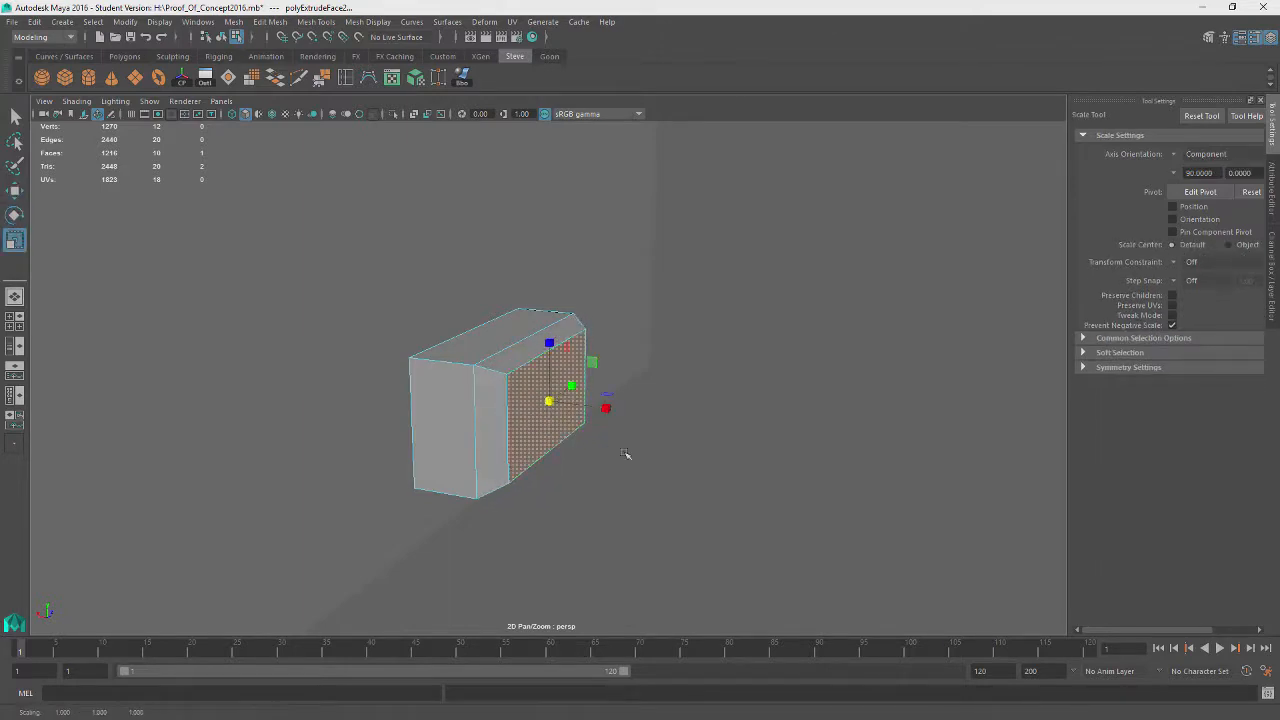
alt+drag(625, 454, 672, 317)
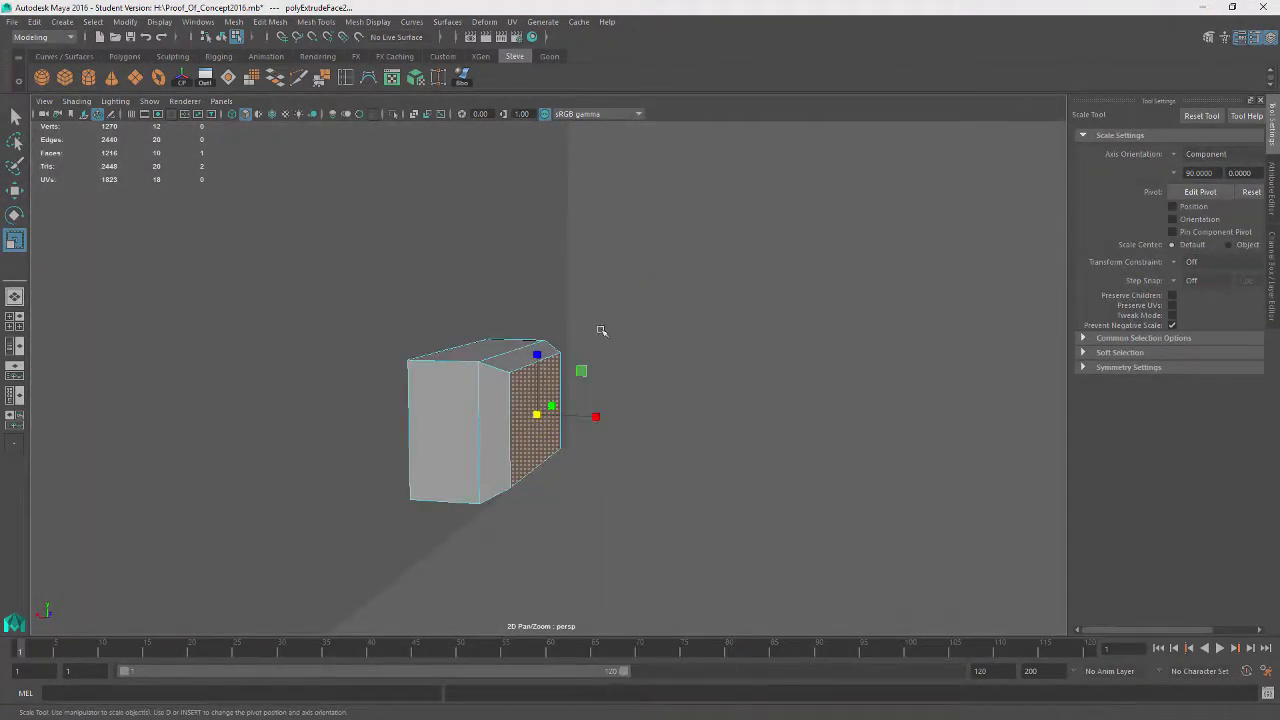
Step: Bevel the brick's depth-wise corner edges and the sloped rim corners with fraction 0.339 and 2 segments
click(466, 358)
shift+click(469, 494)
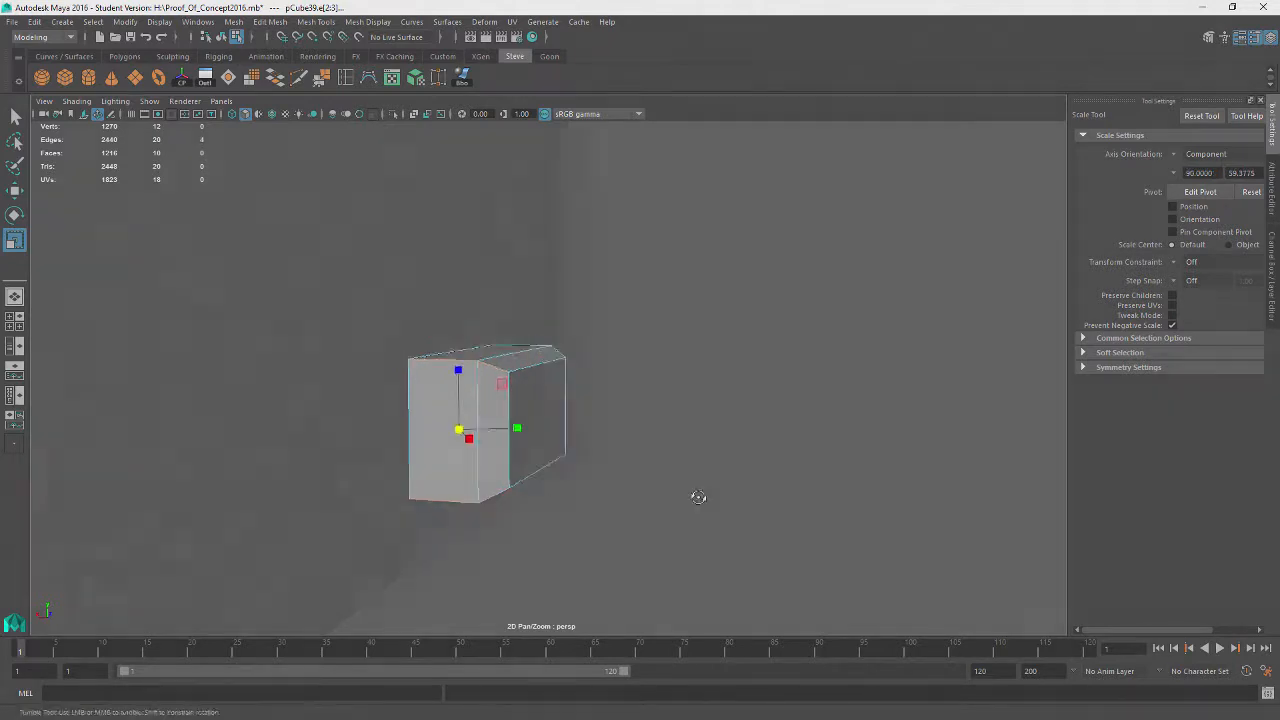
alt+drag(694, 494, 735, 404)
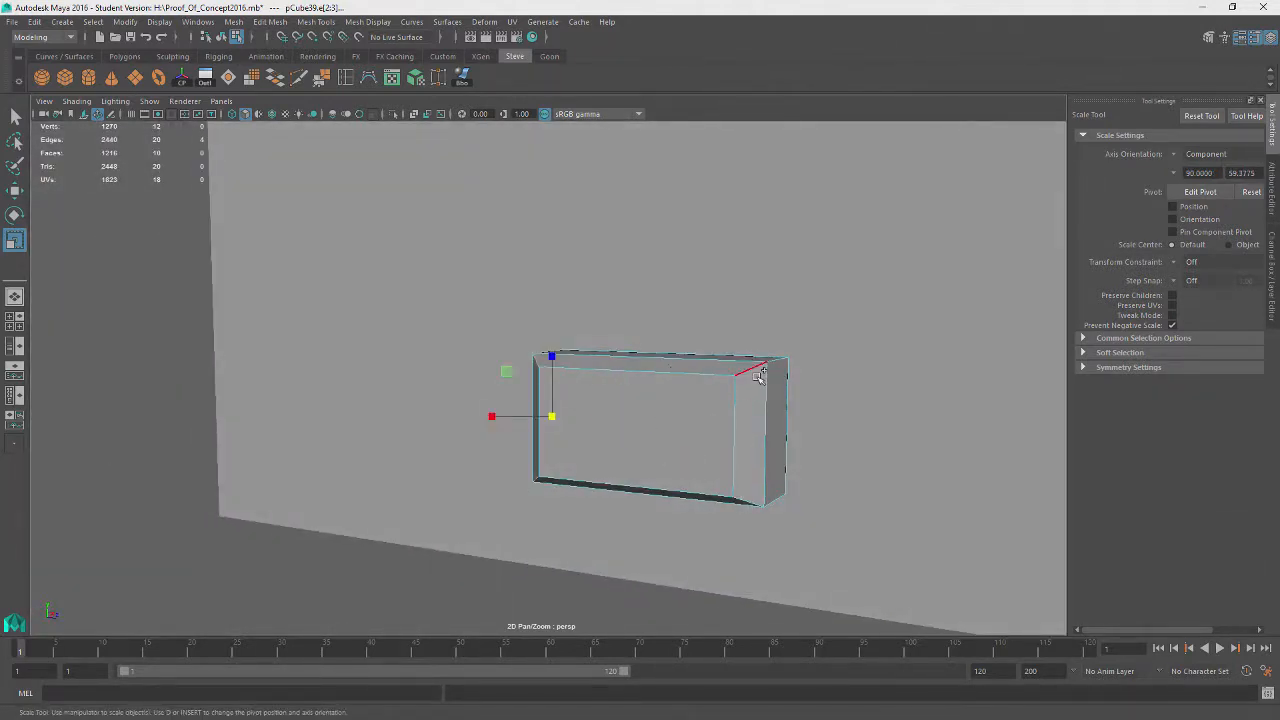
shift+click(745, 494)
alt+drag(745, 494, 415, 307)
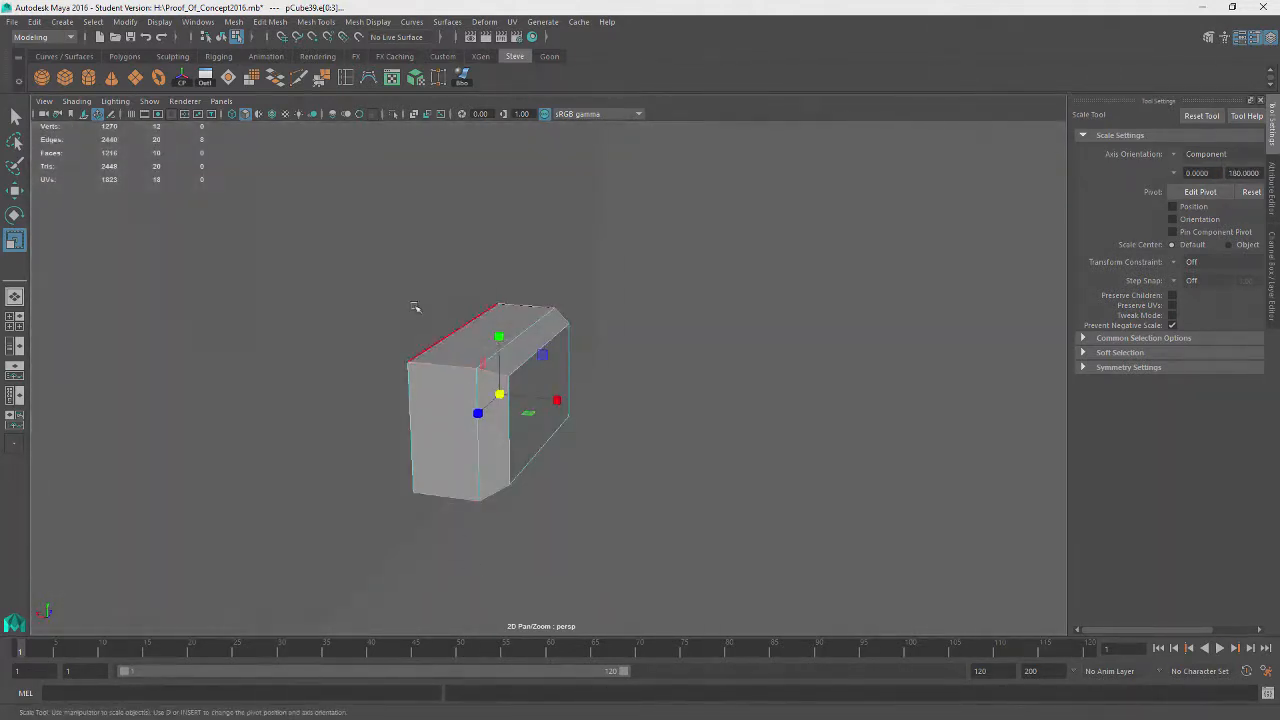
click(268, 21)
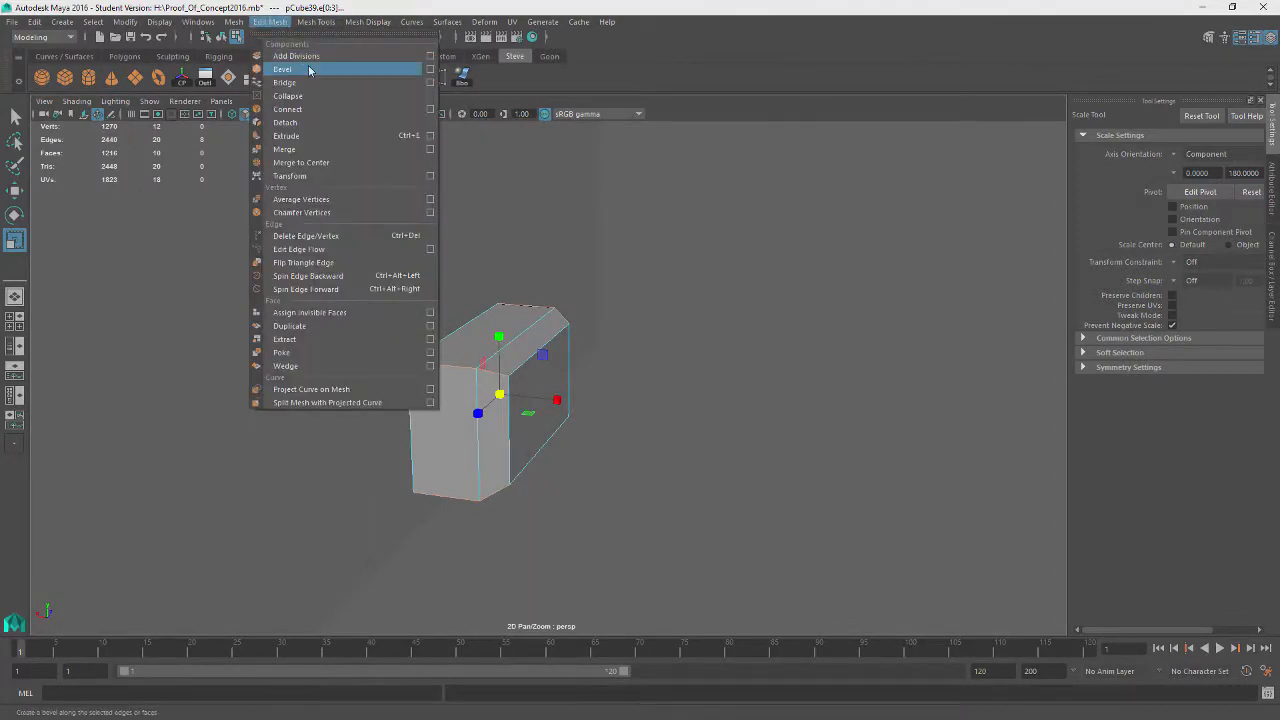
click(309, 68)
alt+drag(457, 163, 795, 228)
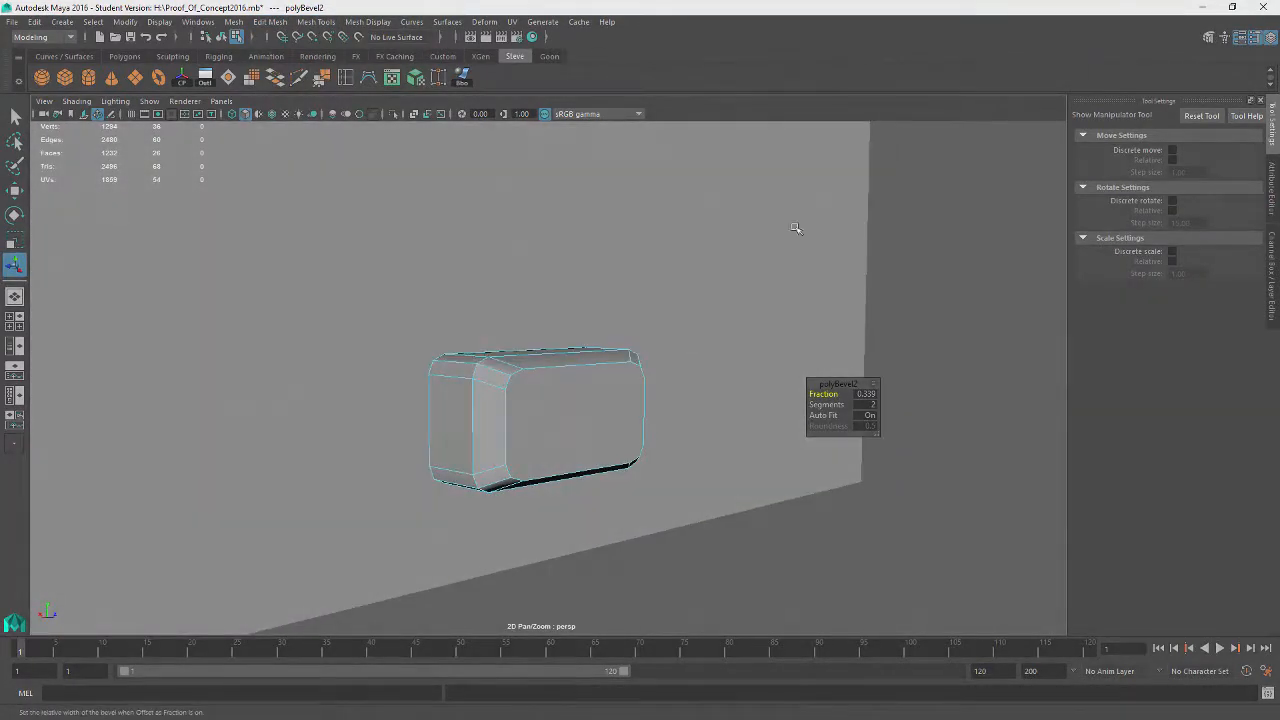
Step: Thin the stone by moving its back face toward the front, then delete that face and return to whole-object selection
right_drag(937, 222, 988, 204)
key(q)
click(598, 439)
scroll(598, 439, down, 5)
alt+drag(598, 439, 798, 340)
key(w)
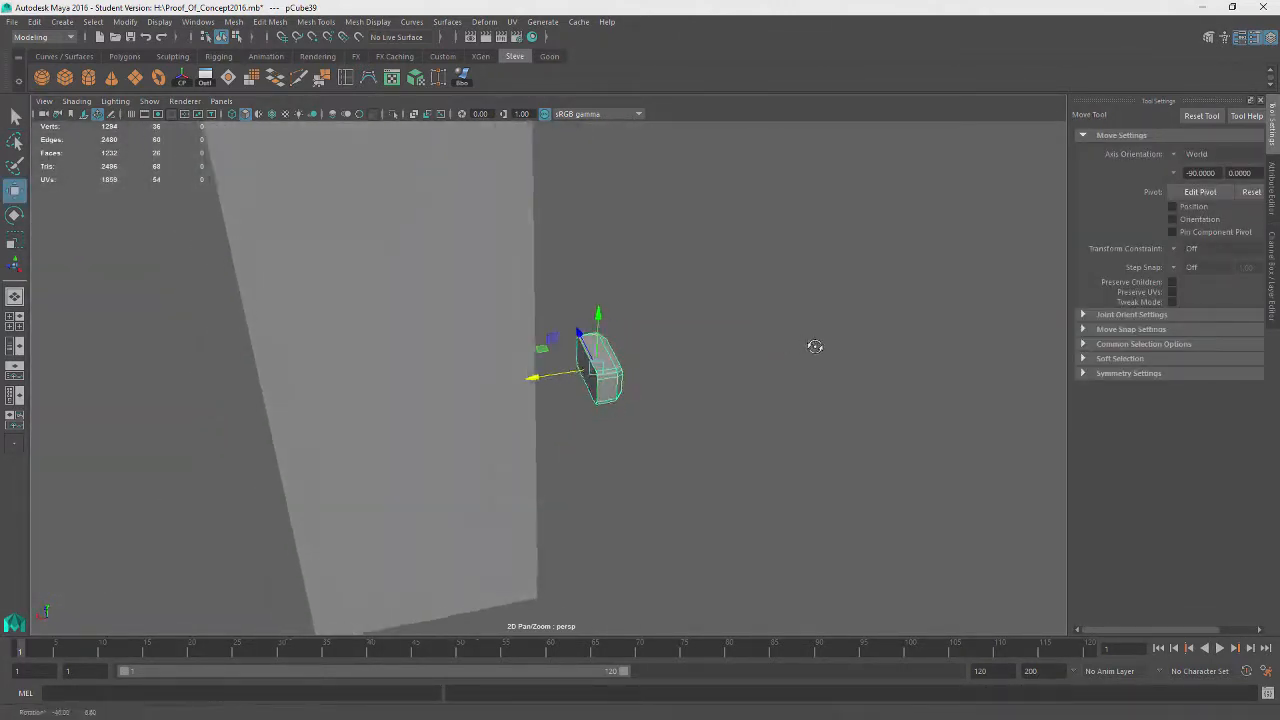
right_drag(717, 280, 717, 322)
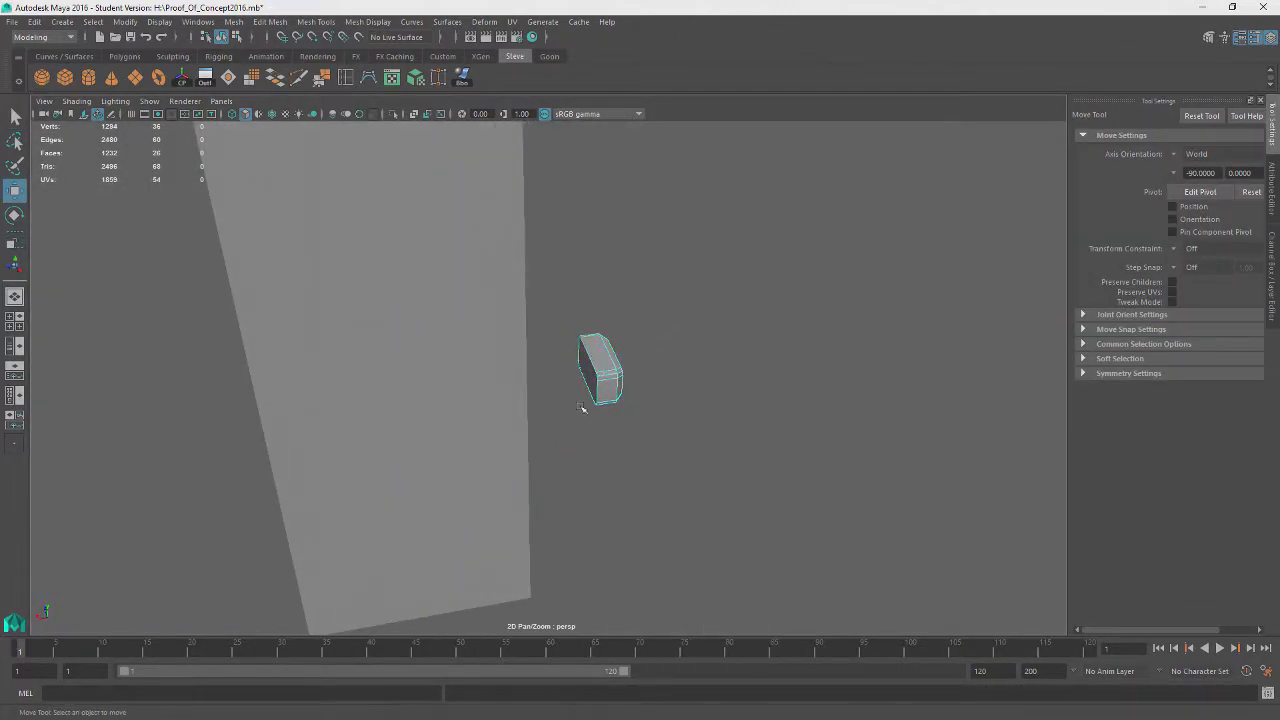
click(587, 386)
drag(526, 379, 540, 379)
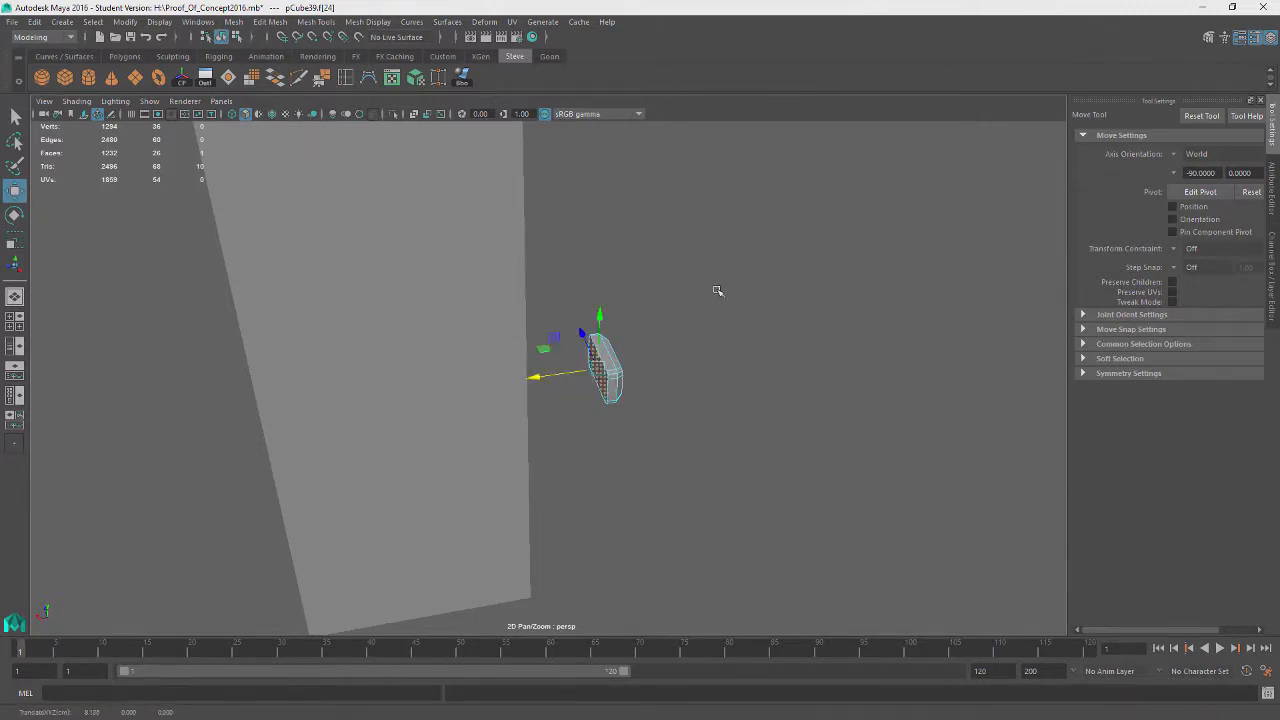
right_drag(717, 290, 716, 326)
key(Delete)
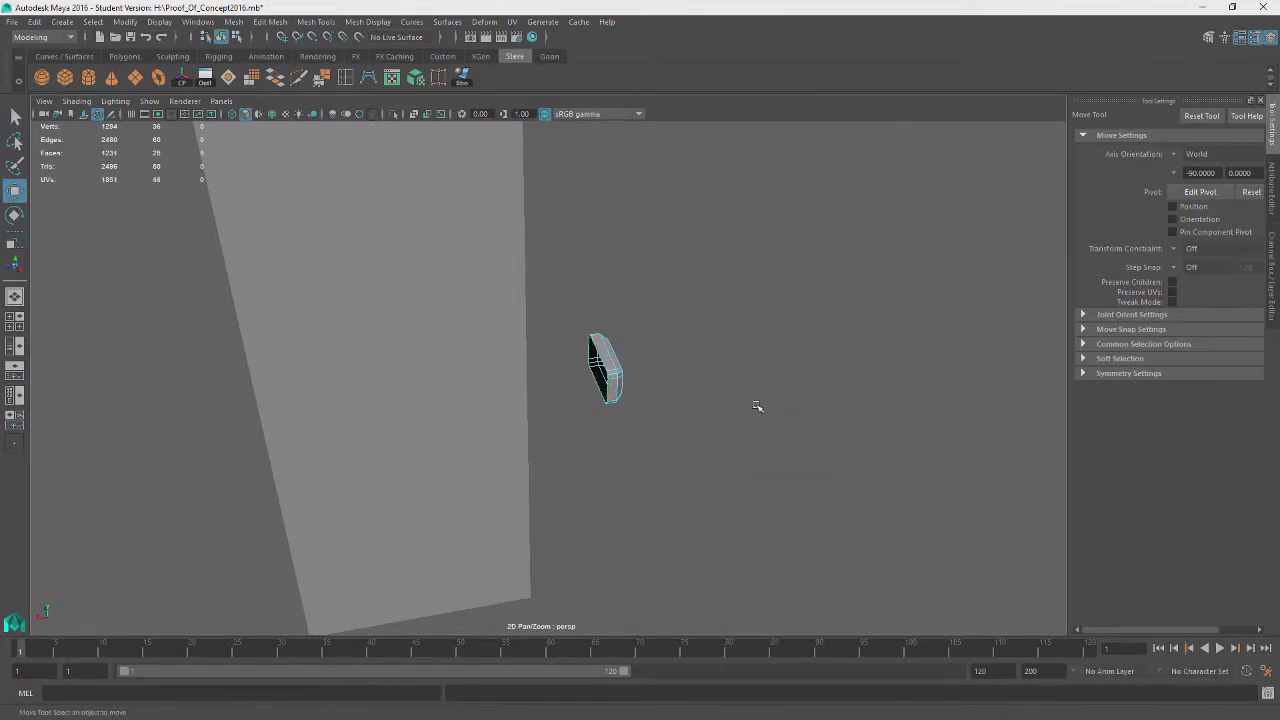
right_drag(734, 277, 815, 267)
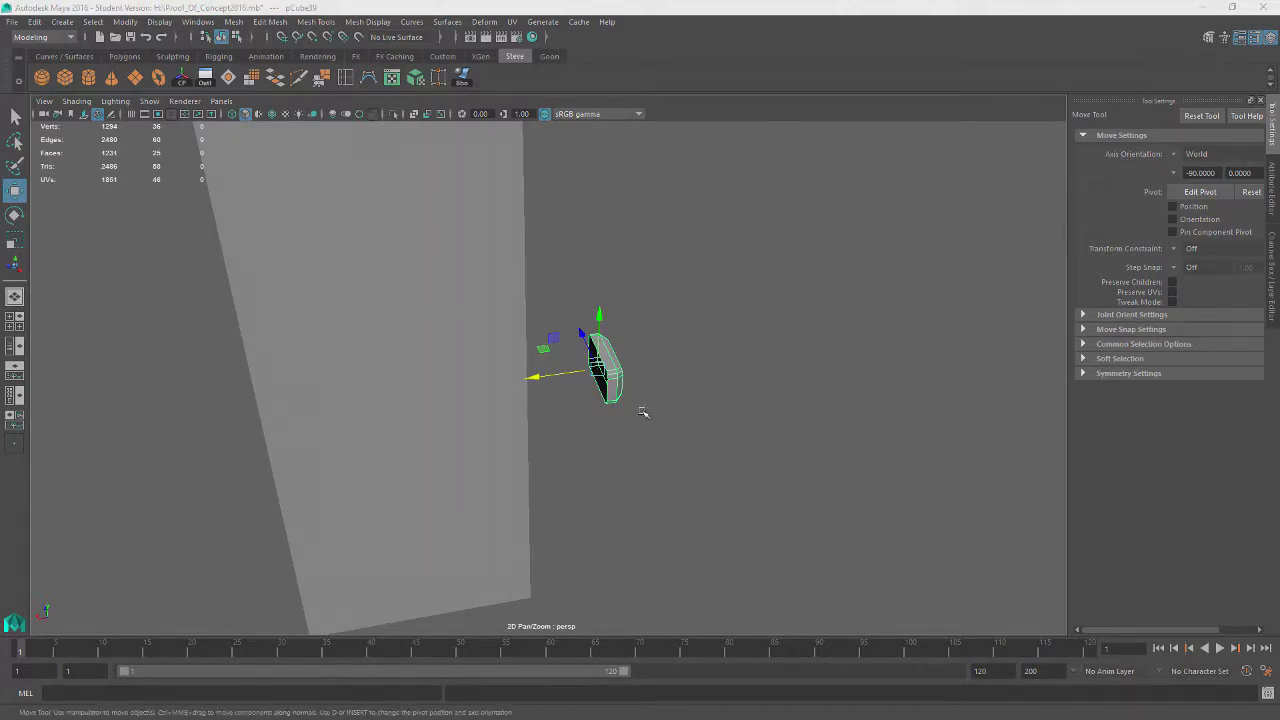
Step: Place the stone against the slab's face at its lower left corner
alt+drag(684, 428, 473, 366)
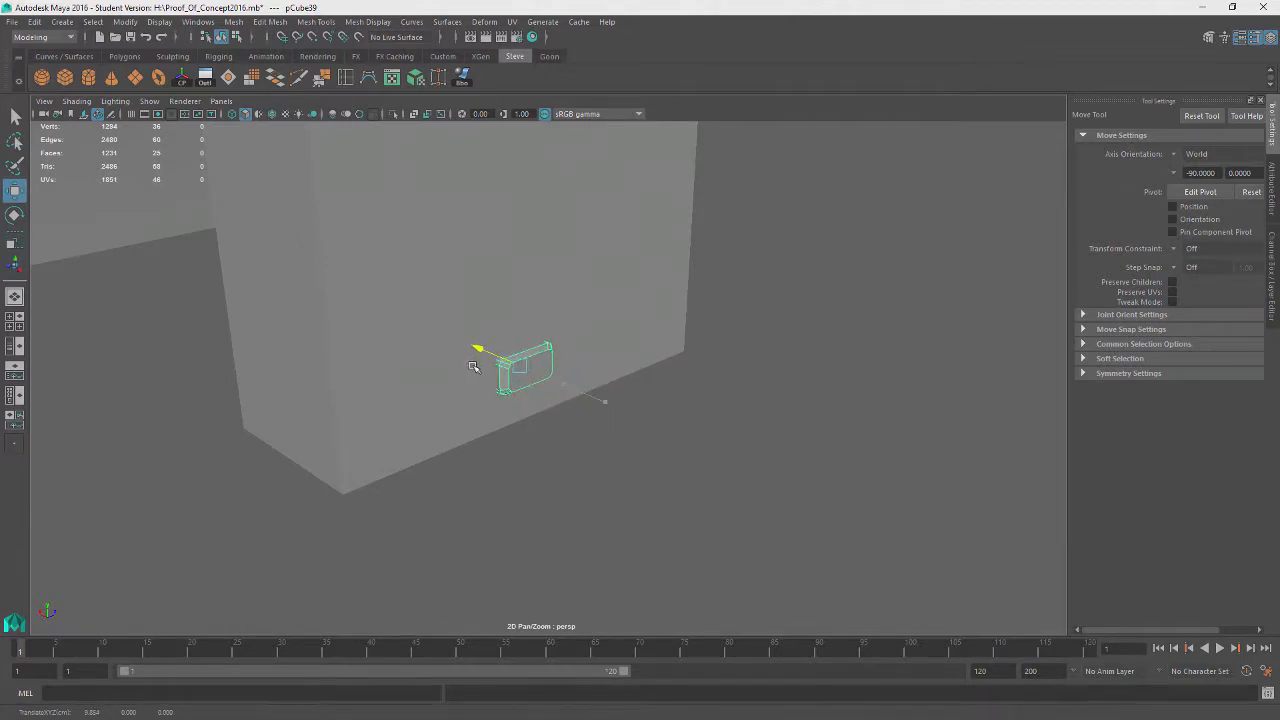
drag(568, 348, 428, 402)
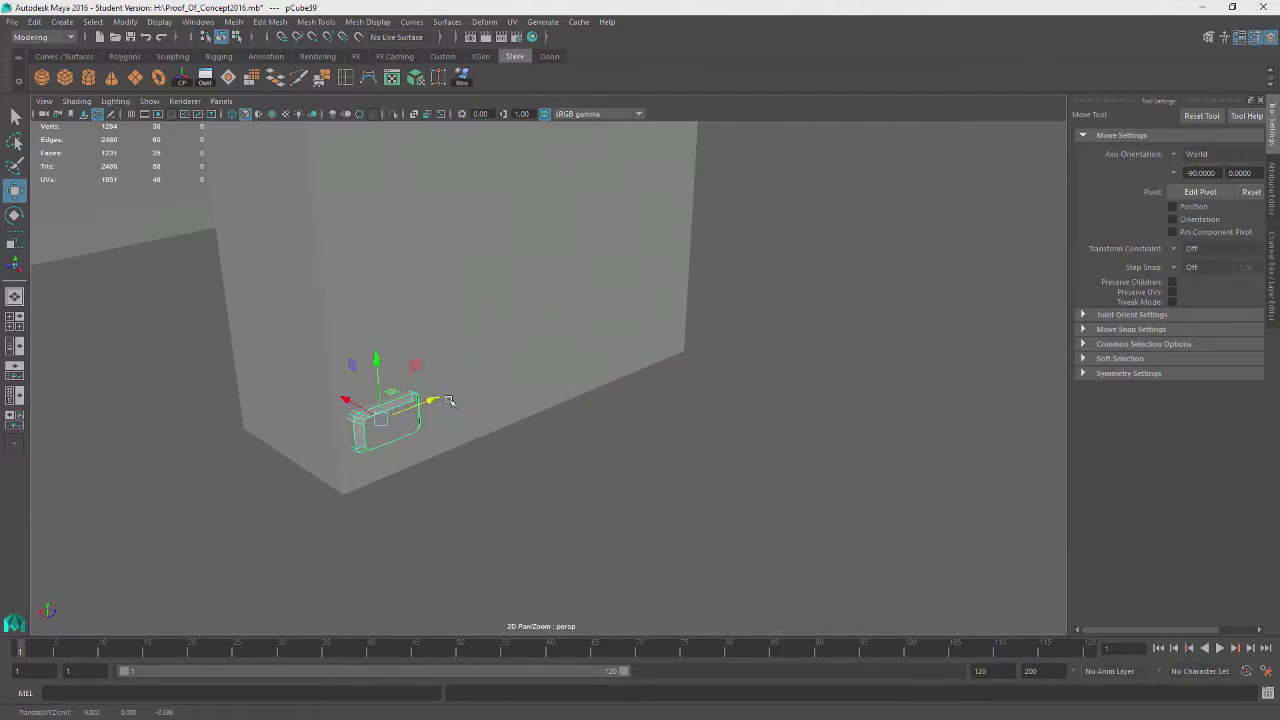
key(f)
scroll(569, 469, down, 3)
alt+drag(648, 518, 556, 455)
scroll(700, 580, down, 3)
alt+drag(700, 580, 676, 562)
drag(523, 384, 523, 385)
alt+drag(700, 490, 600, 525)
Step: Duplicate the stone repeatedly along the slab's lower edge to make a row of six
alt+drag(696, 569, 541, 469)
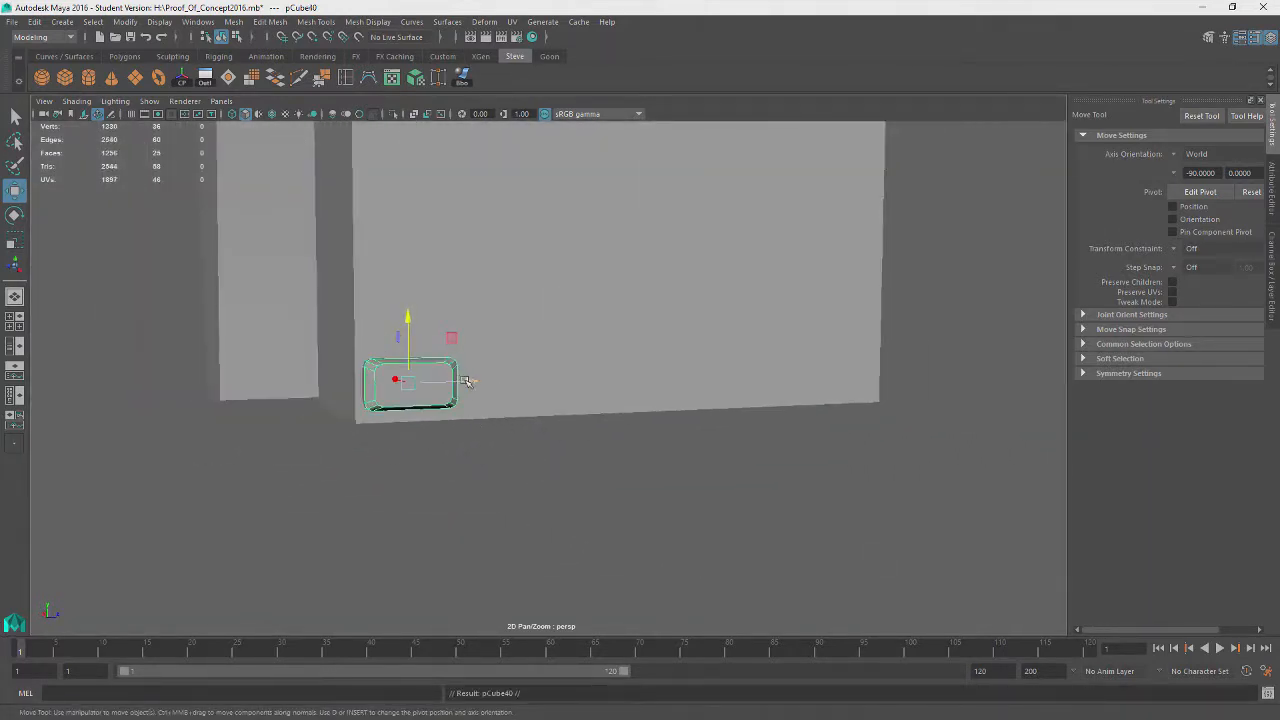
drag(465, 381, 860, 375)
key(ctrl+d)
key(ctrl+d)
key(ctrl+d)
key(ctrl+d)
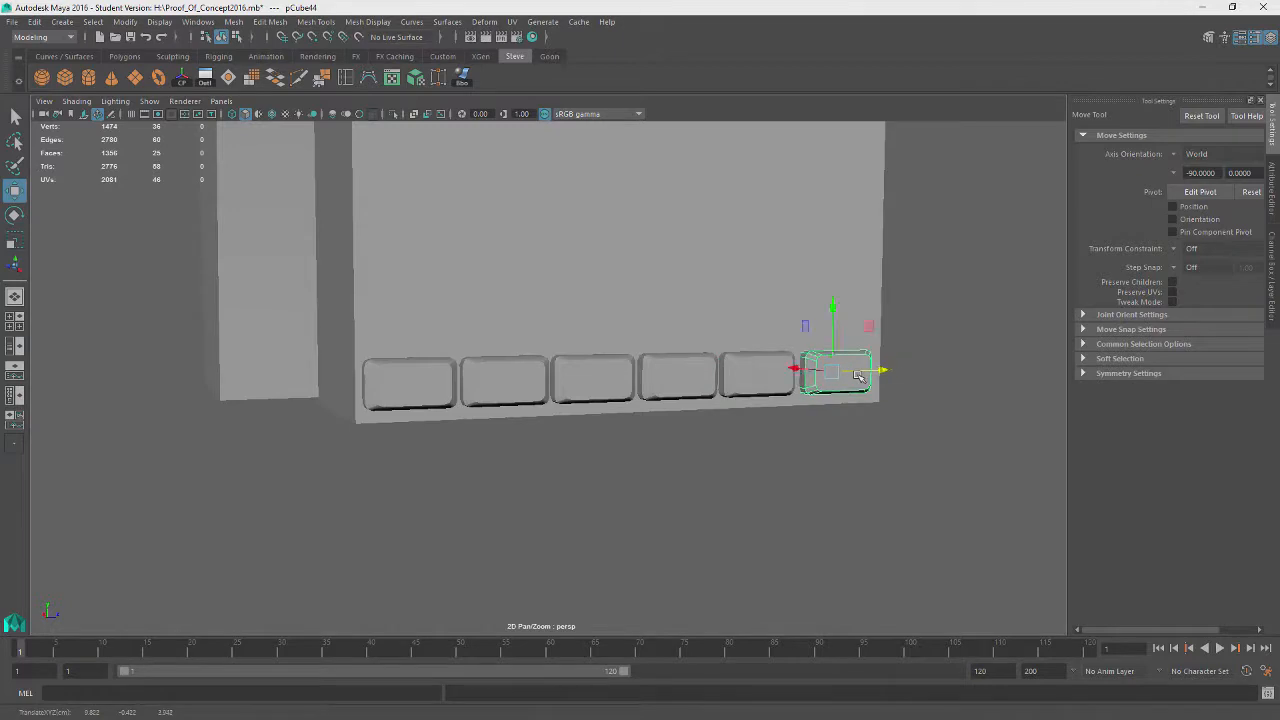
Step: Duplicate the row's end stone, undo that copy, and shift the end stone toward the slab's edge
scroll(995, 484, down, 2)
alt+drag(995, 484, 923, 478)
alt+middle_drag(877, 432, 709, 486)
scroll(763, 502, up, 3)
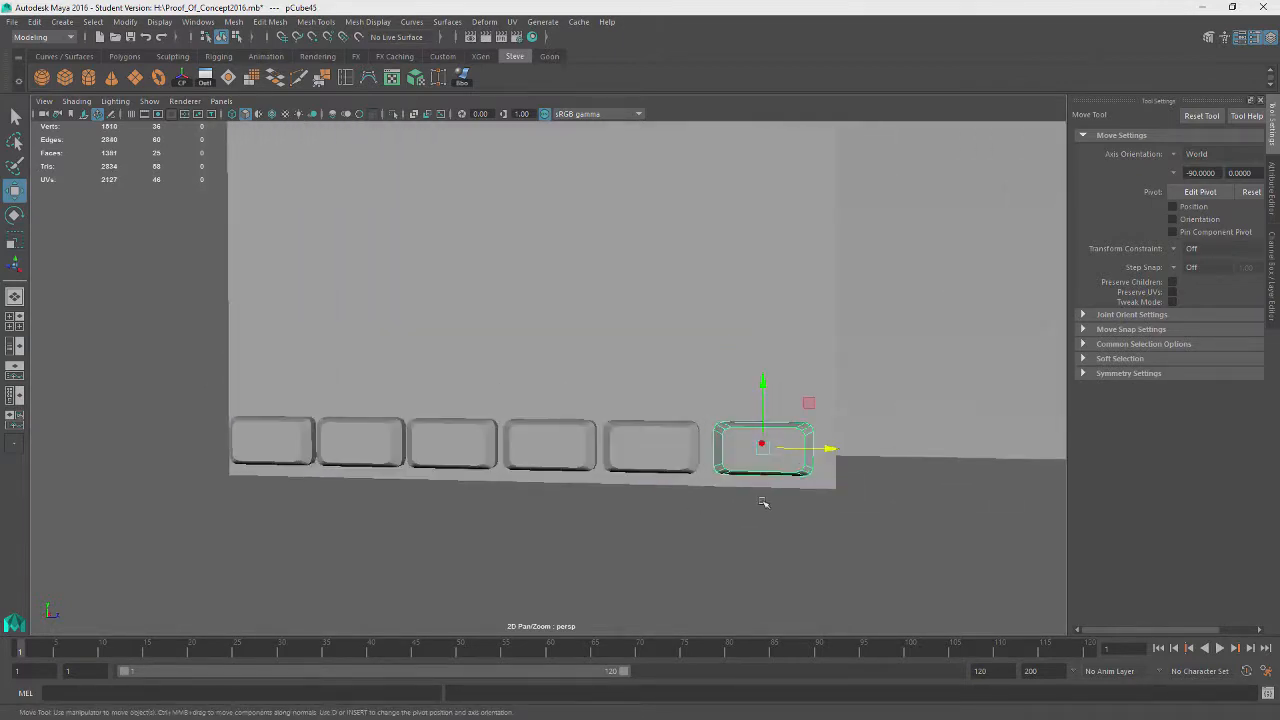
drag(822, 447, 809, 447)
key(ctrl+z)
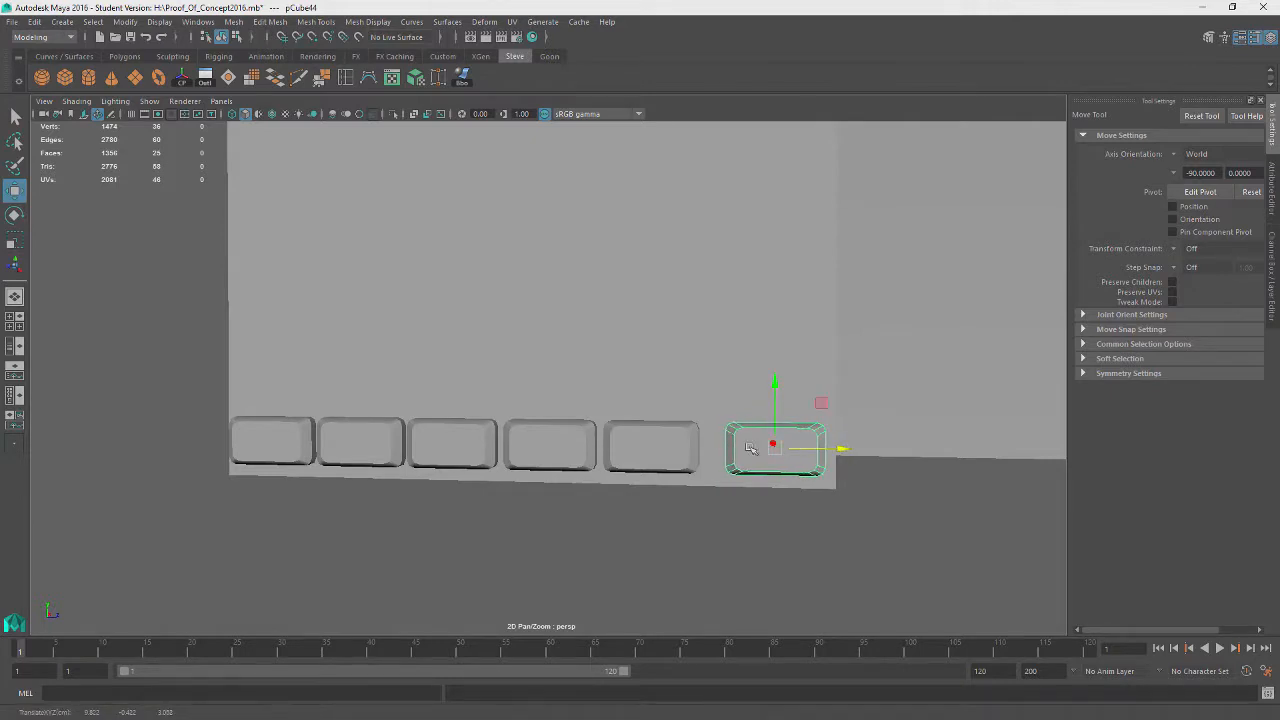
Step: Space the six stones evenly along the slab's lower edge by shifting the inner stones sideways
click(678, 446)
drag(702, 446, 714, 446)
click(570, 446)
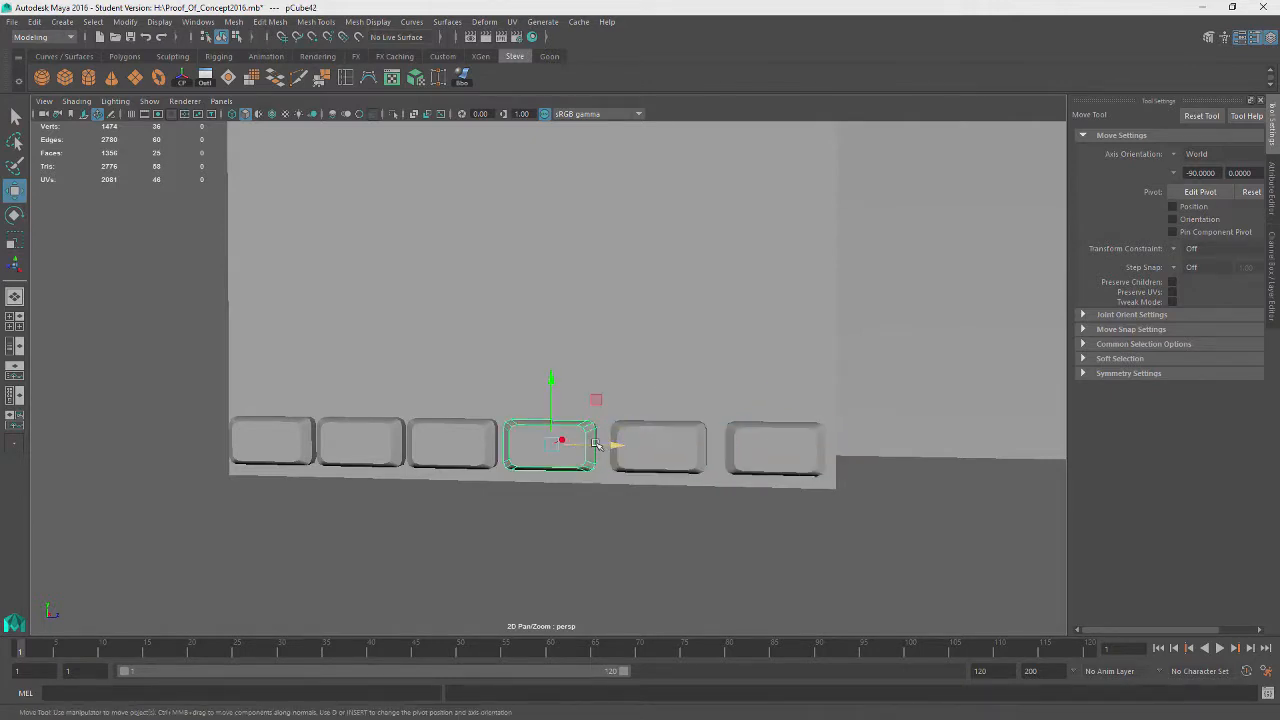
drag(593, 446, 600, 446)
alt+drag(491, 526, 478, 446)
click(462, 452)
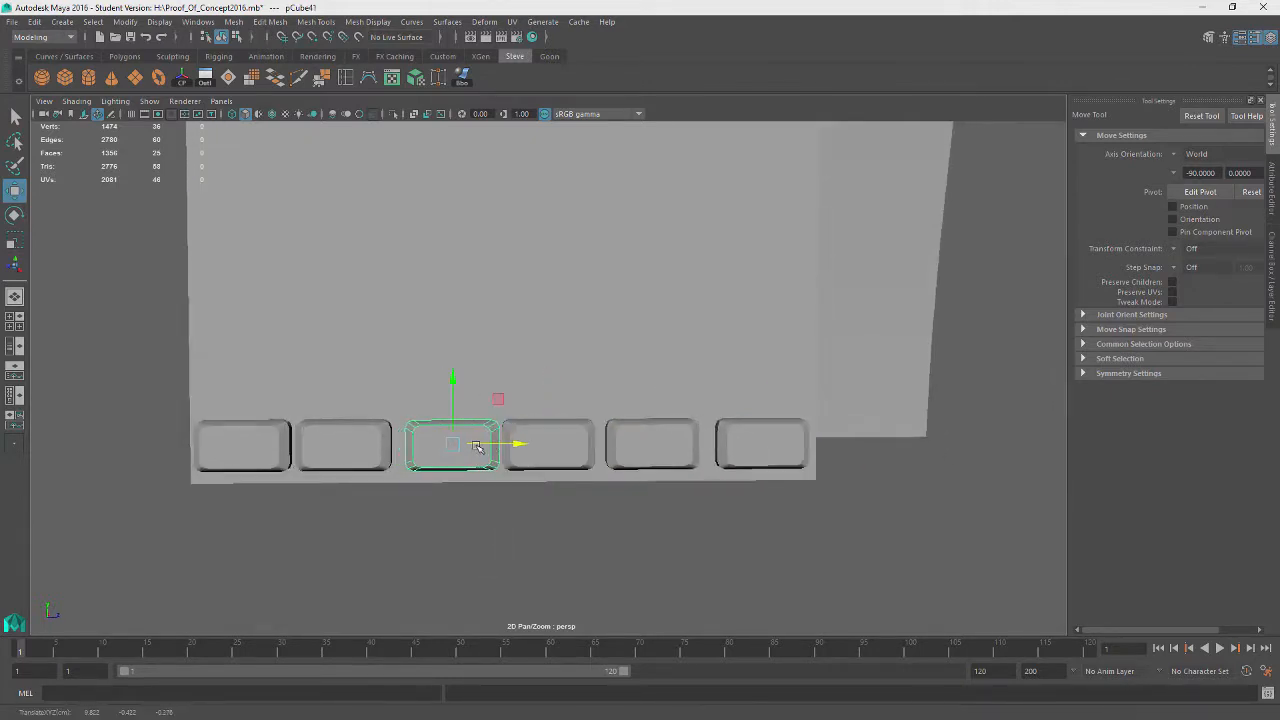
click(576, 440)
drag(584, 443, 601, 446)
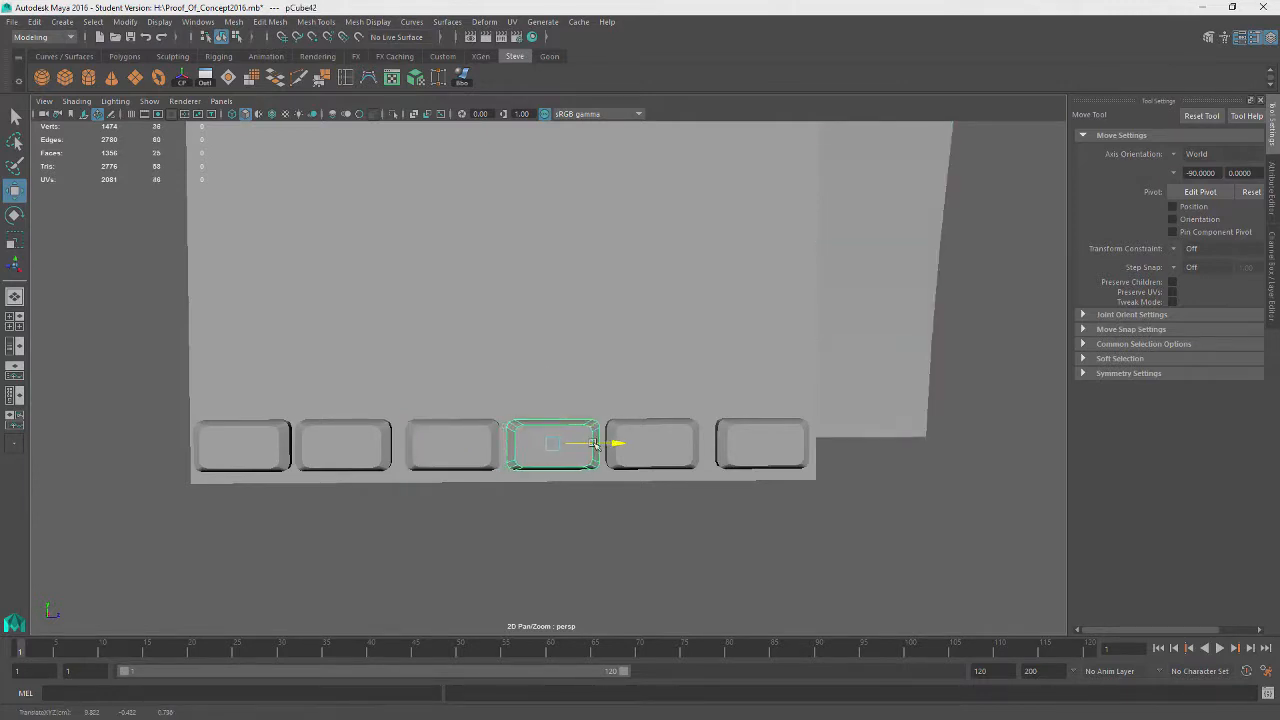
click(690, 446)
drag(708, 446, 697, 447)
click(344, 457)
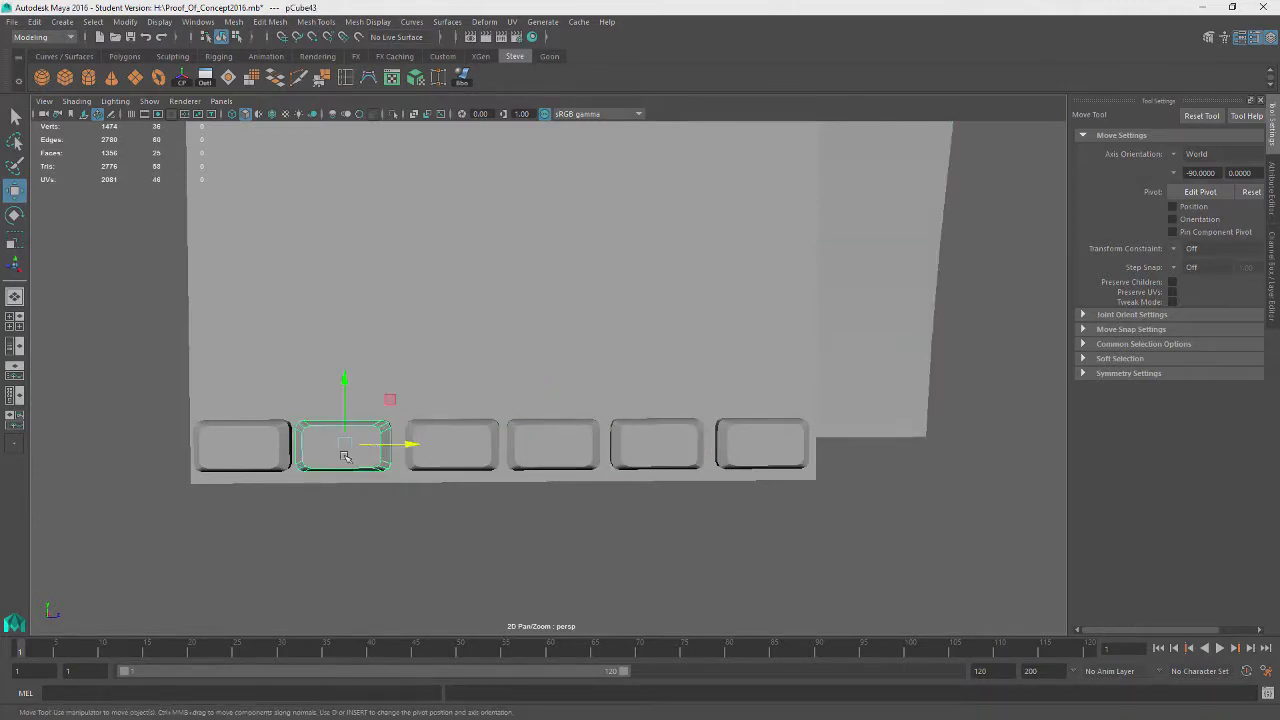
drag(377, 445, 385, 445)
Step: Tilt each of the six stones in the bottom row slightly, alternating the direction from stone to stone
click(284, 438)
key(e)
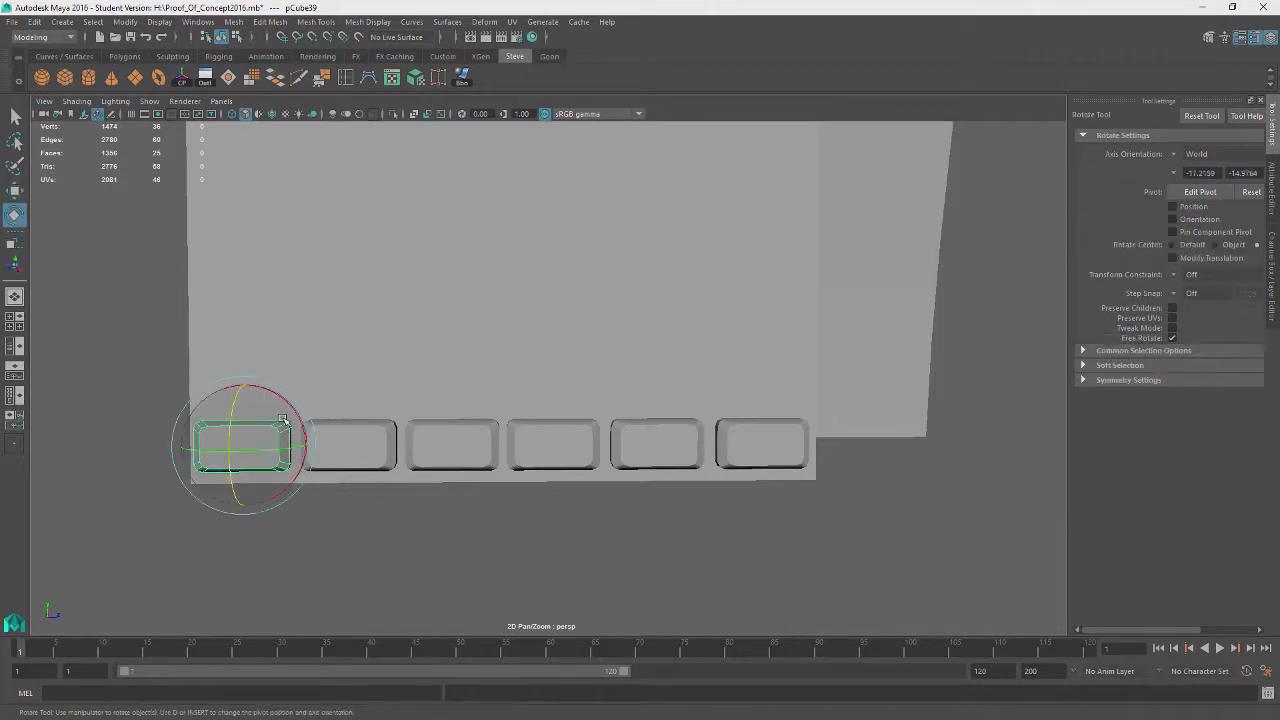
drag(293, 408, 294, 411)
click(372, 432)
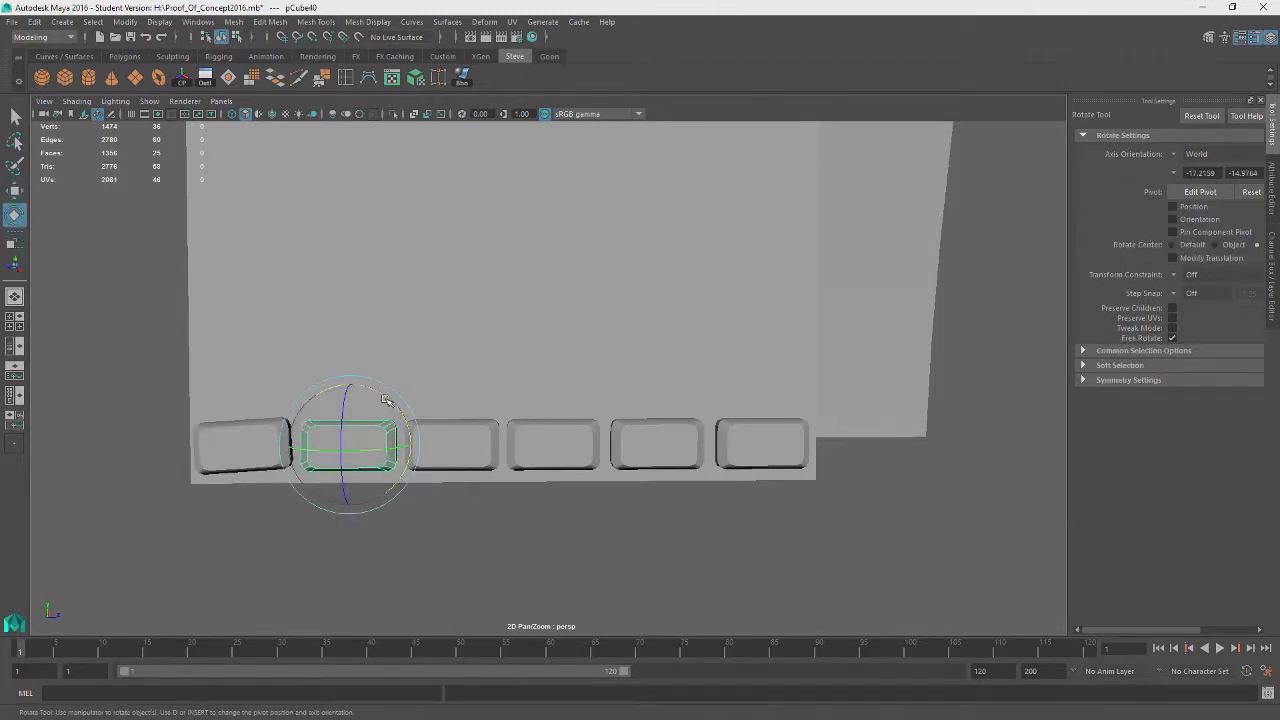
drag(386, 404, 389, 403)
click(488, 418)
drag(494, 408, 496, 411)
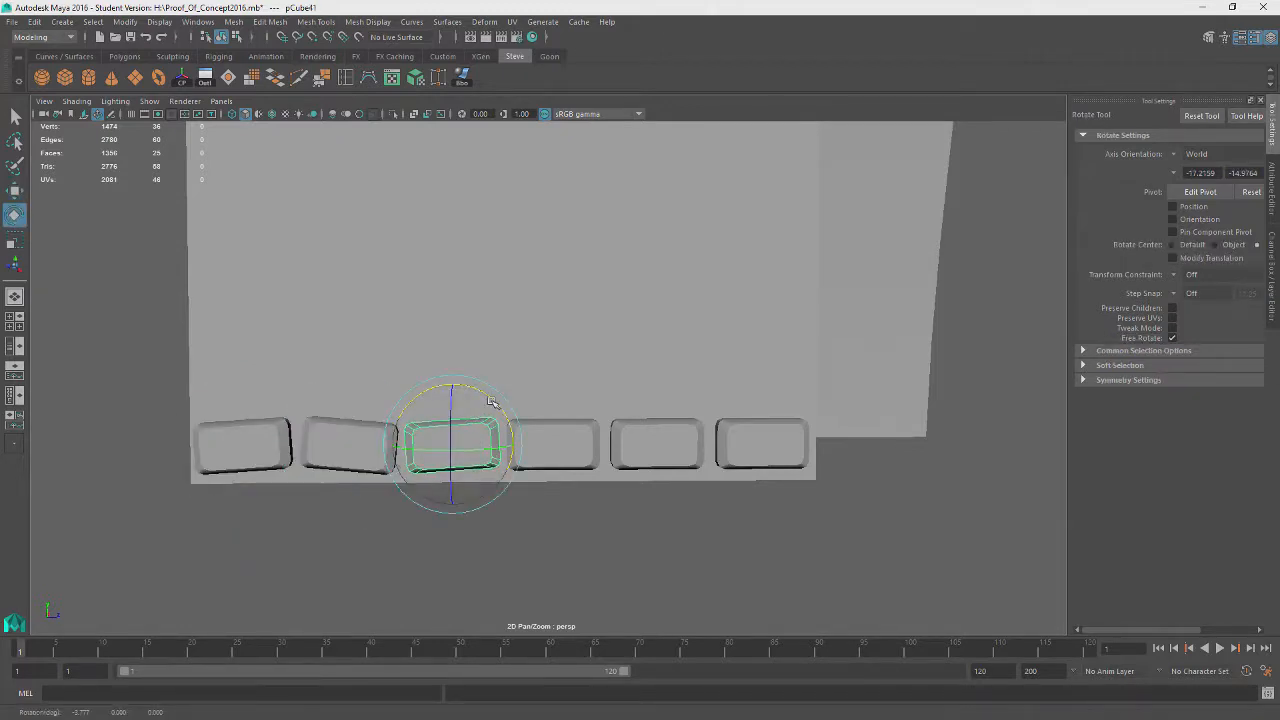
click(597, 420)
click(597, 405)
click(700, 436)
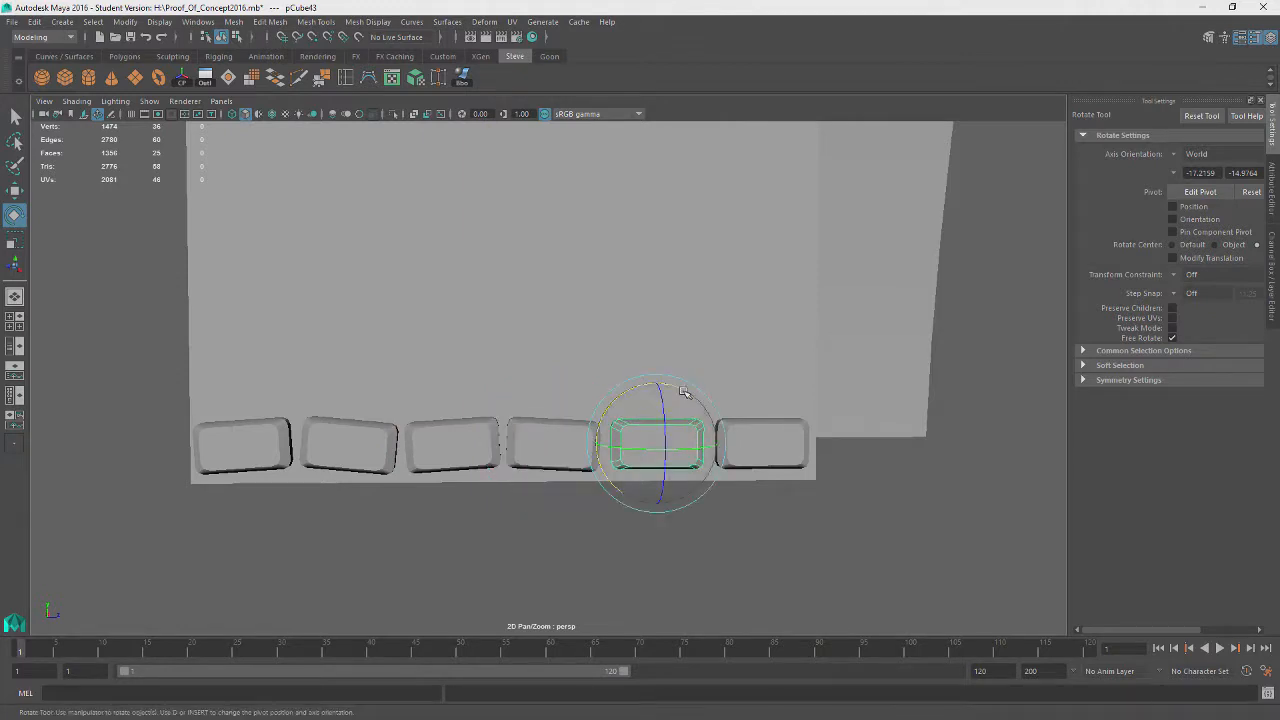
click(684, 392)
click(776, 432)
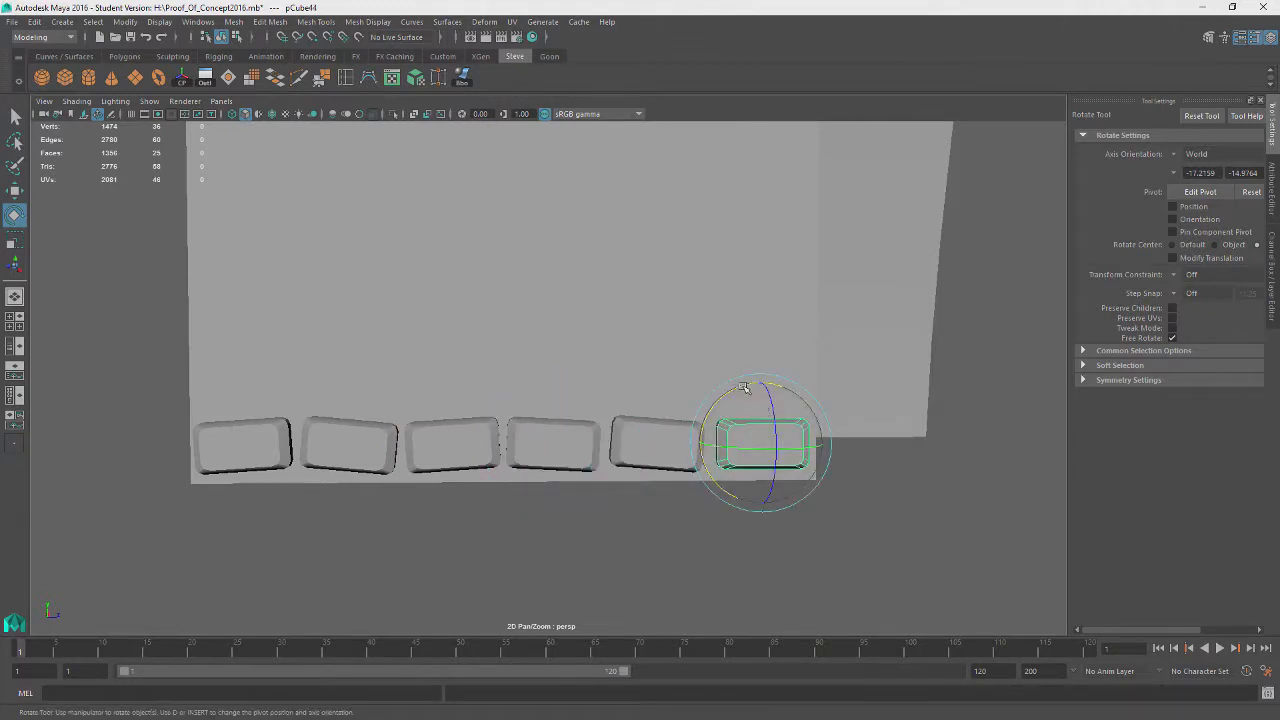
drag(746, 383, 749, 387)
Step: Duplicate the bottom row's first five stones and place the copies above it as a second row, offset by half a stone
alt+drag(355, 528, 420, 535)
click(229, 480)
shift+click(347, 465)
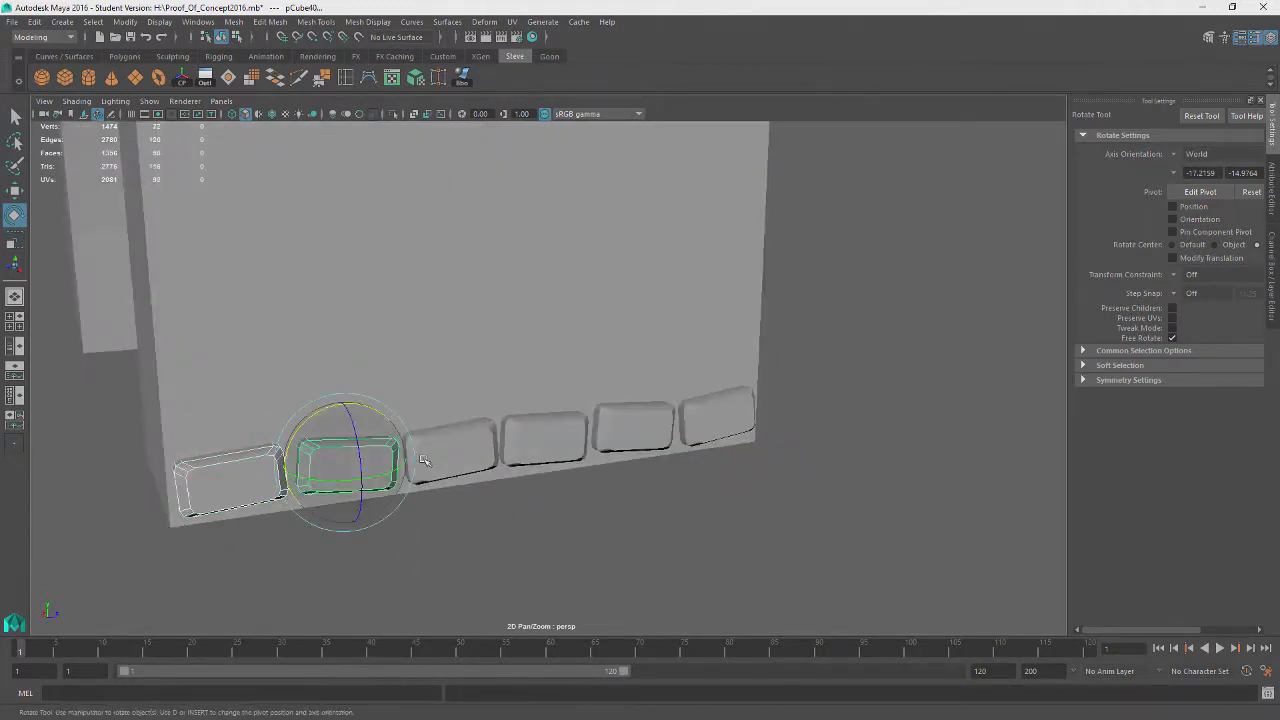
shift+click(455, 450)
shift+click(545, 440)
shift+click(634, 440)
key(ctrl+d)
key(w)
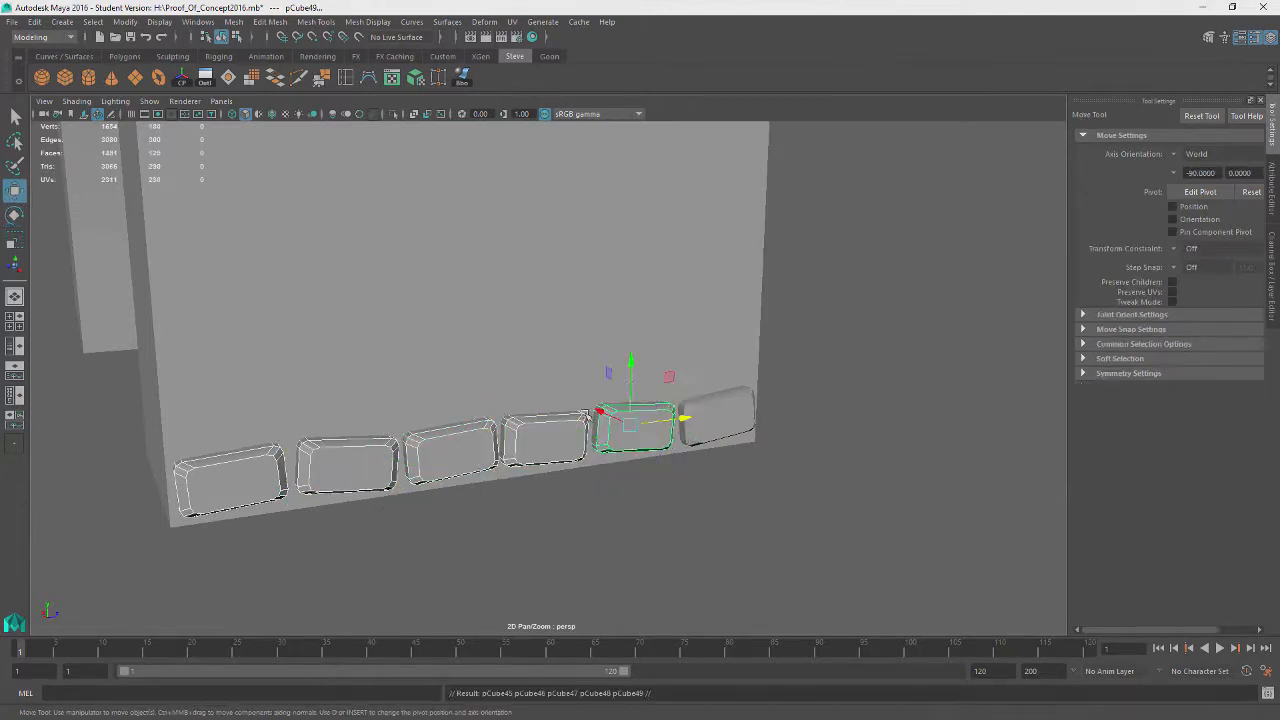
drag(643, 401, 729, 371)
alt+drag(700, 511, 640, 505)
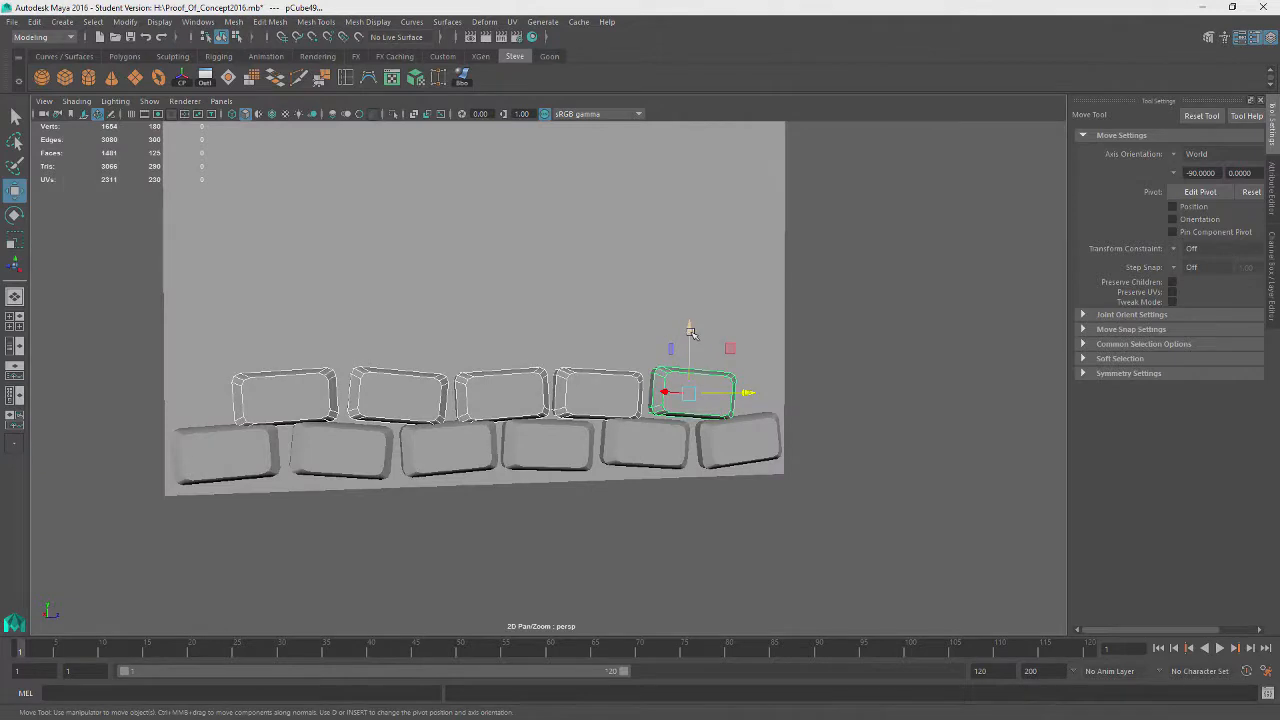
drag(690, 332, 688, 323)
Step: Rotate the five second-row stones individually so their tilts differ from the row below
alt+drag(262, 416, 477, 557)
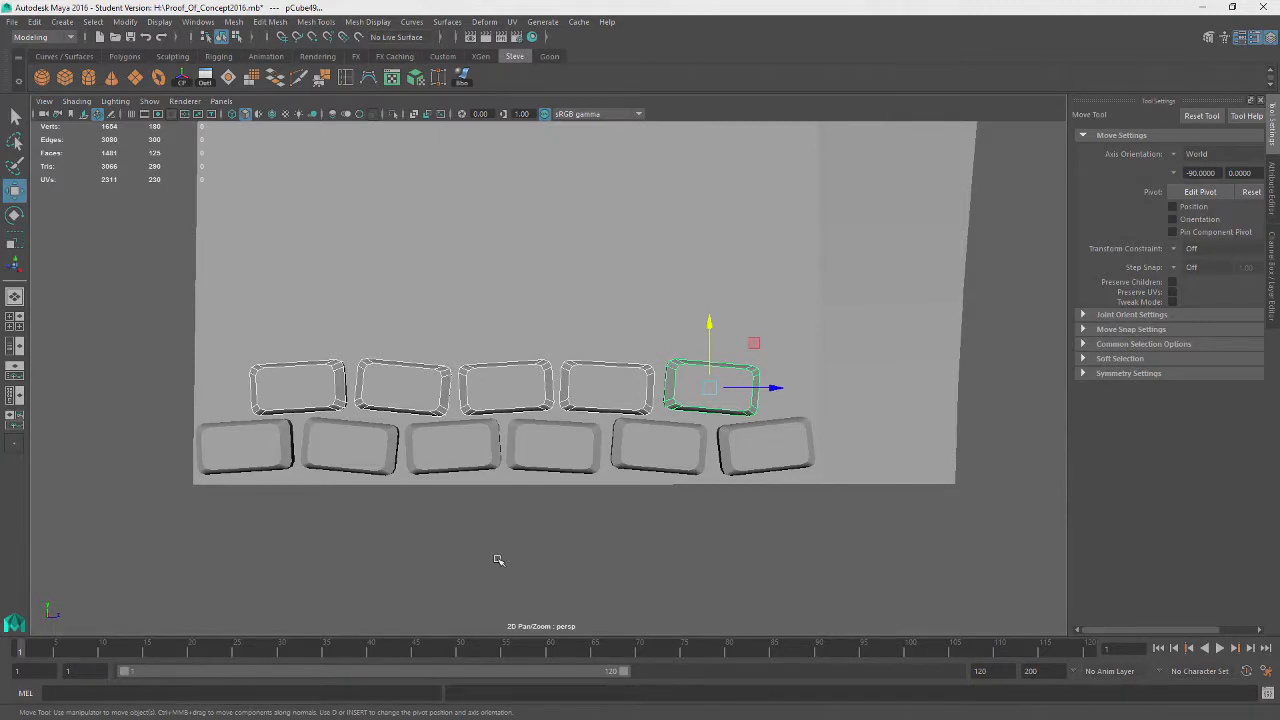
click(703, 381)
key(r)
key(e)
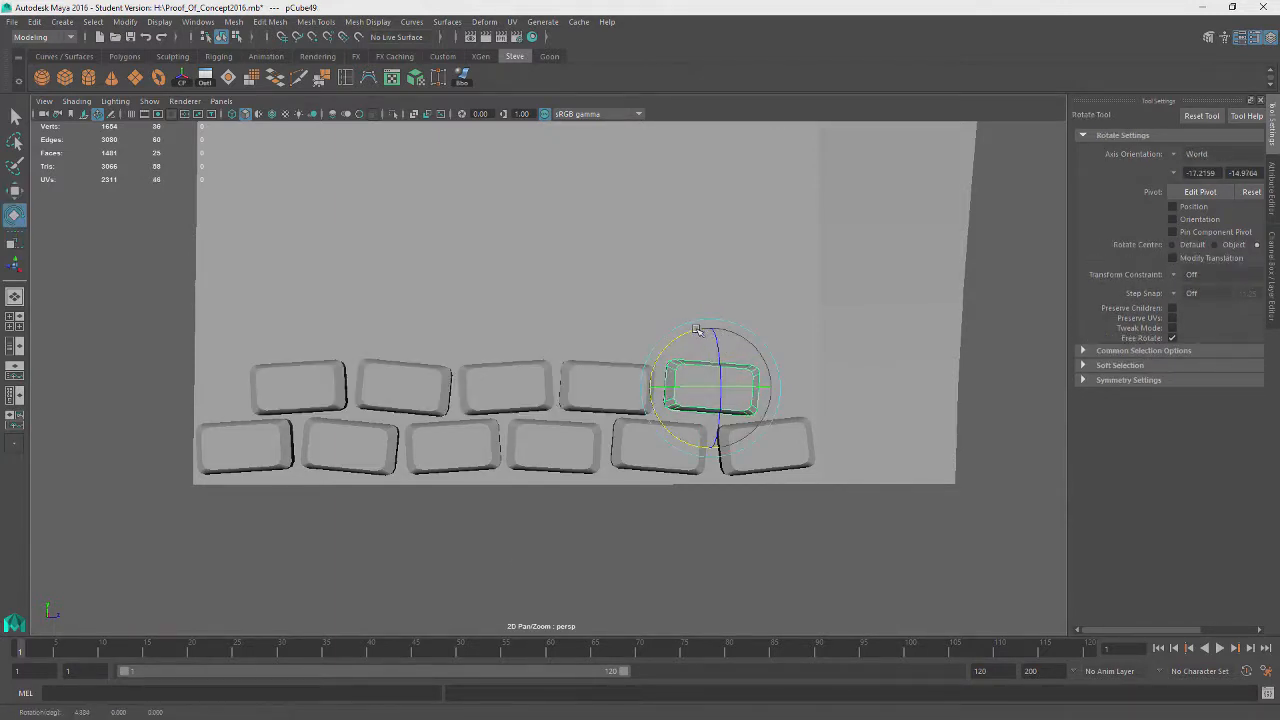
key(w)
click(612, 372)
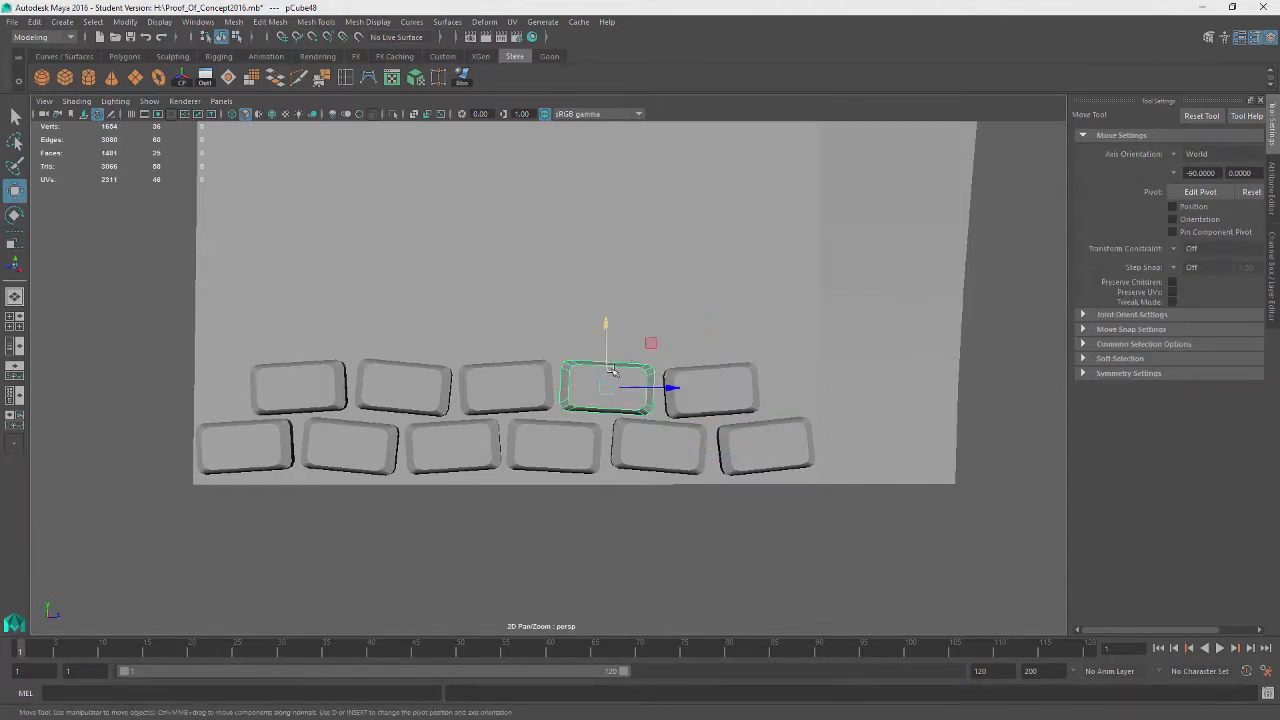
key(e)
drag(585, 333, 580, 337)
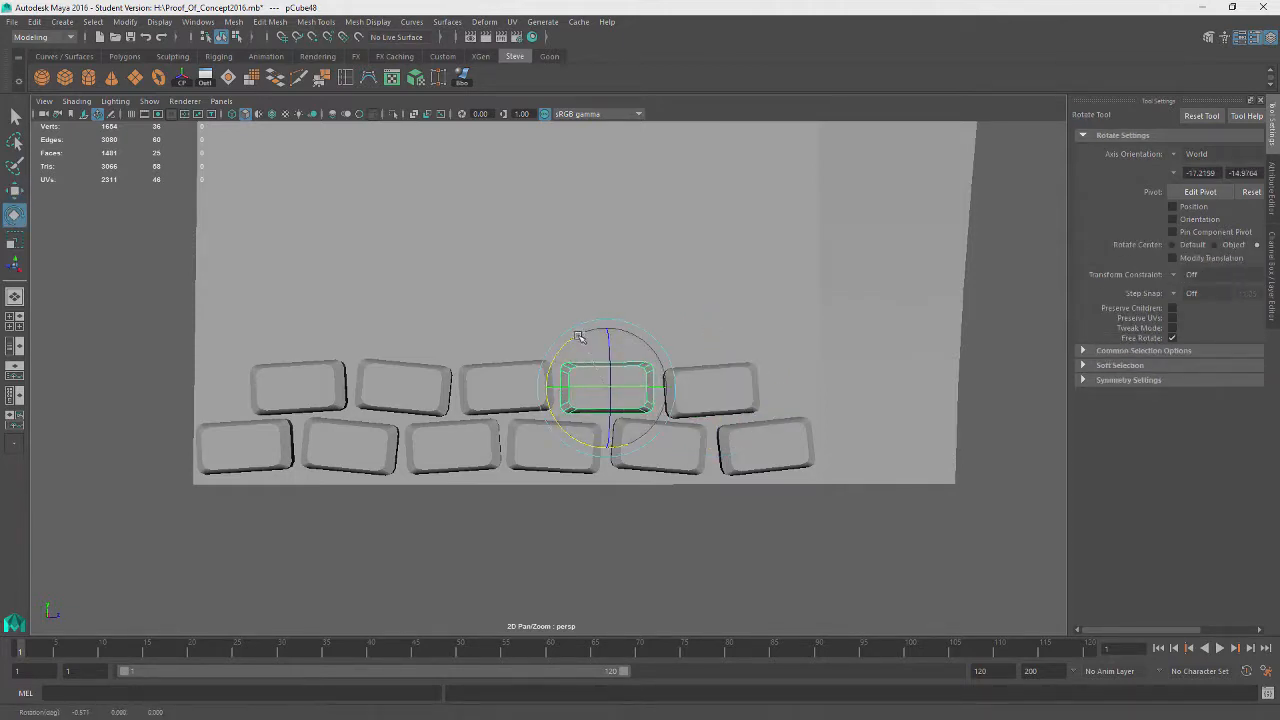
click(510, 396)
click(436, 367)
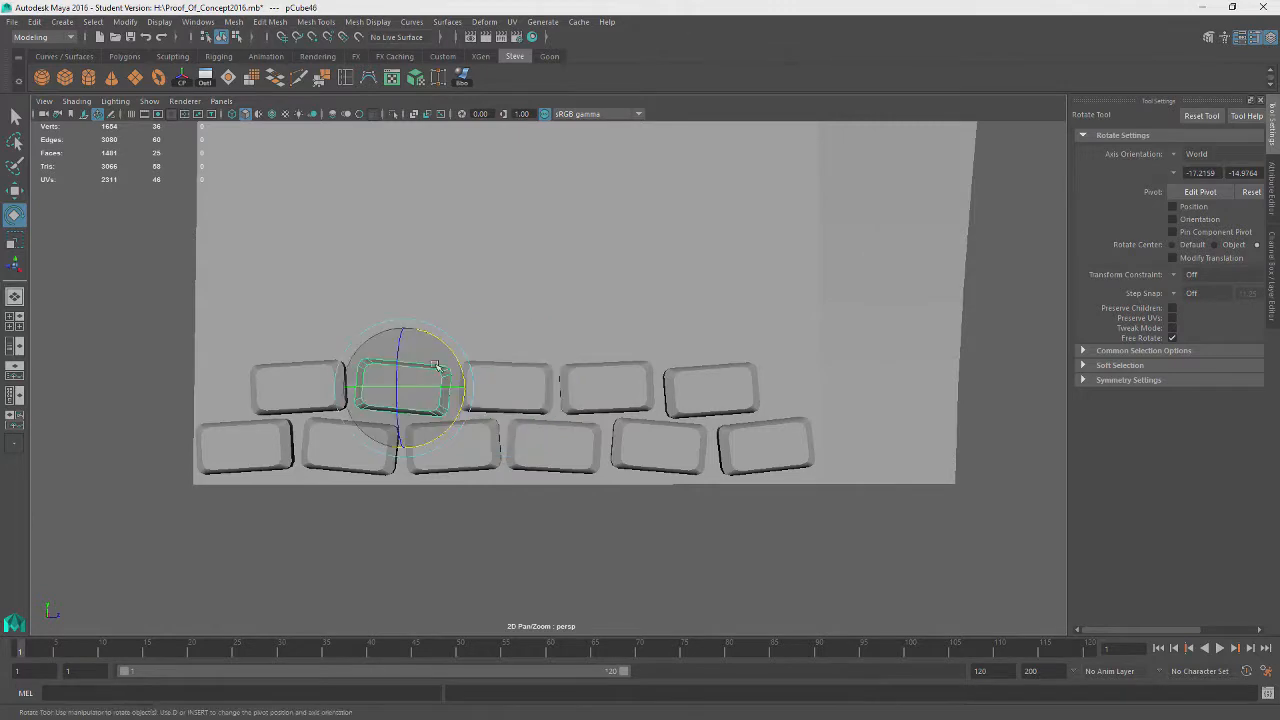
click(344, 364)
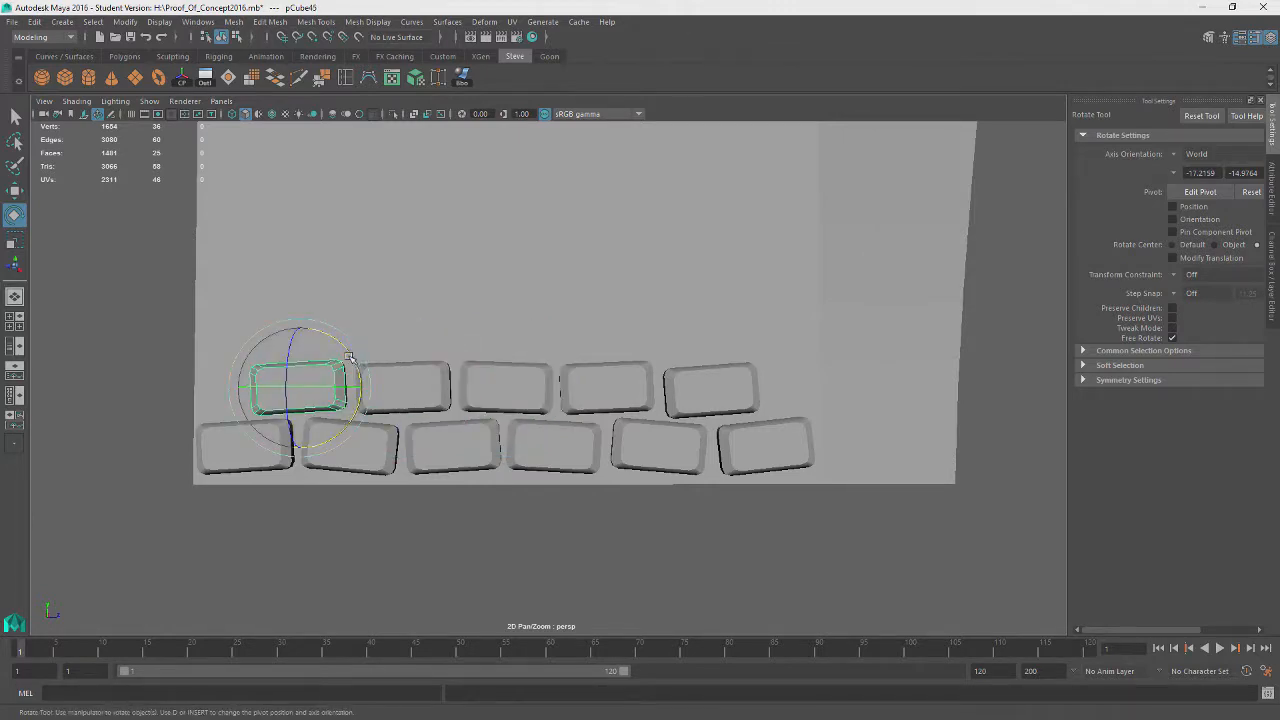
drag(349, 357, 350, 356)
click(417, 406)
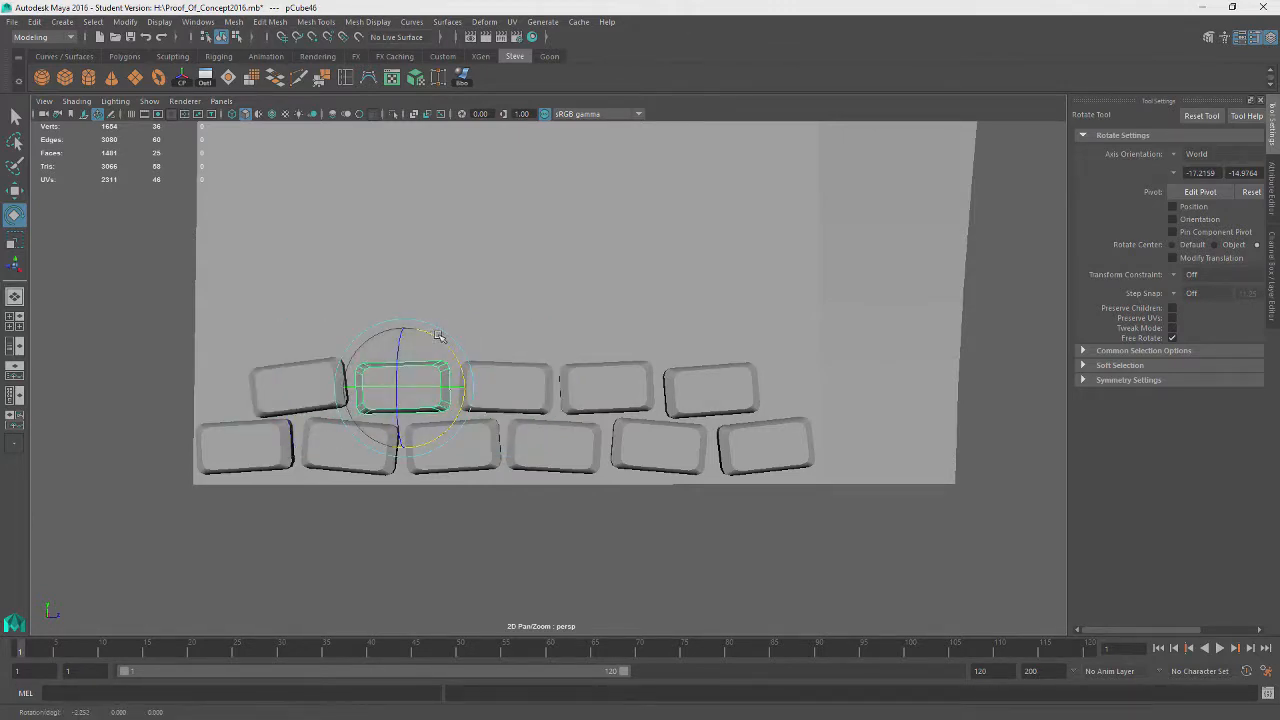
drag(438, 335, 443, 339)
click(517, 382)
drag(549, 350, 540, 340)
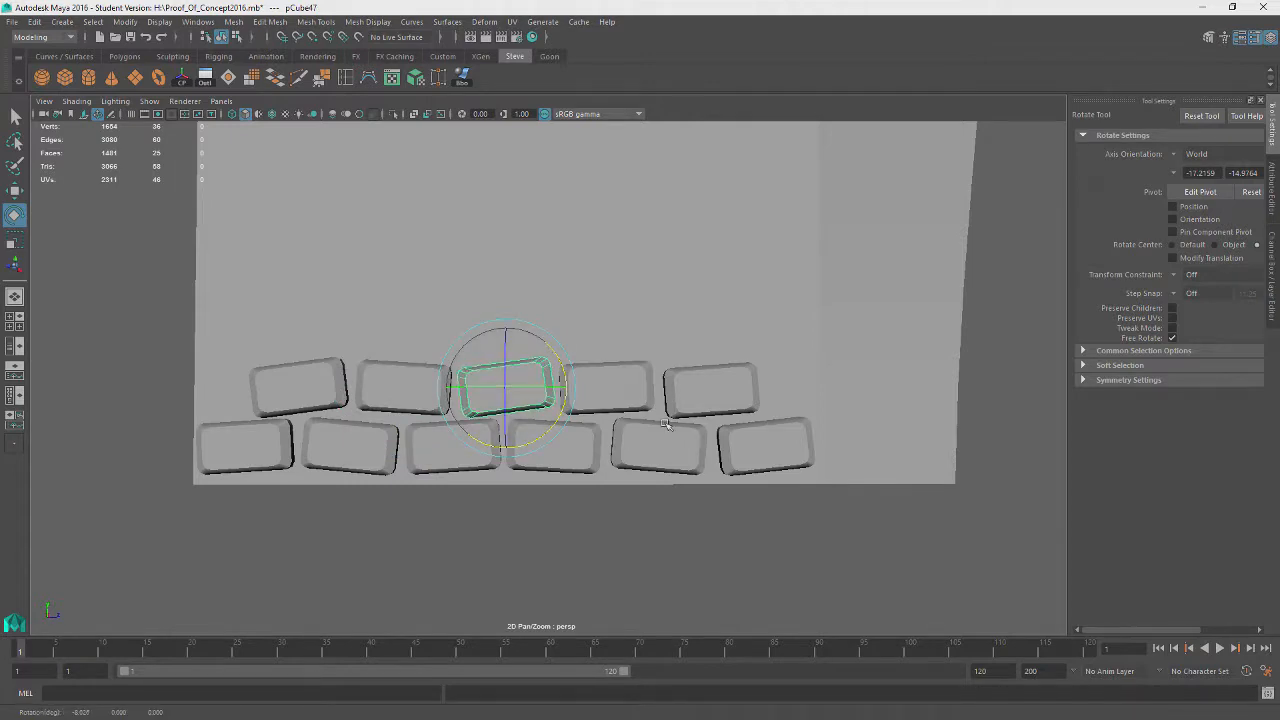
Step: Duplicate the six bottom-row stones and raise the copies above the second row as a third row
alt+drag(667, 424, 700, 430)
click(746, 440)
shift+click(650, 443)
shift+click(550, 443)
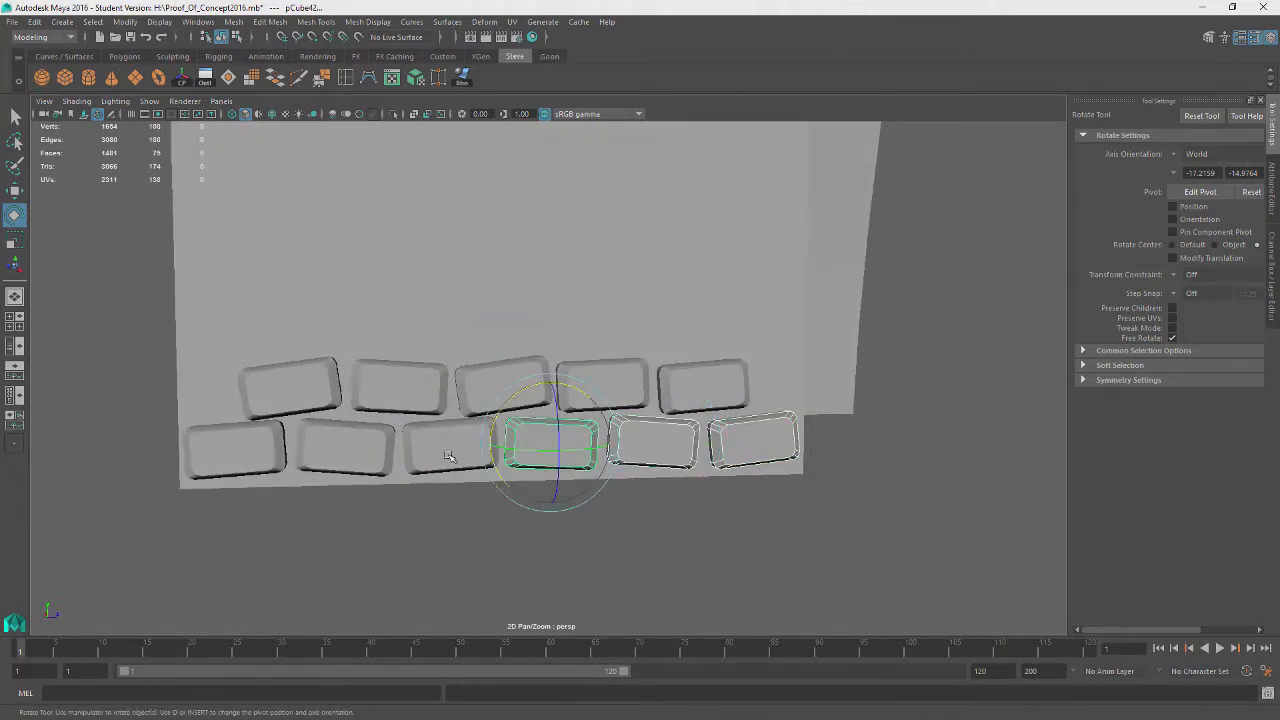
shift+click(450, 445)
shift+click(345, 447)
shift+click(235, 450)
key(w)
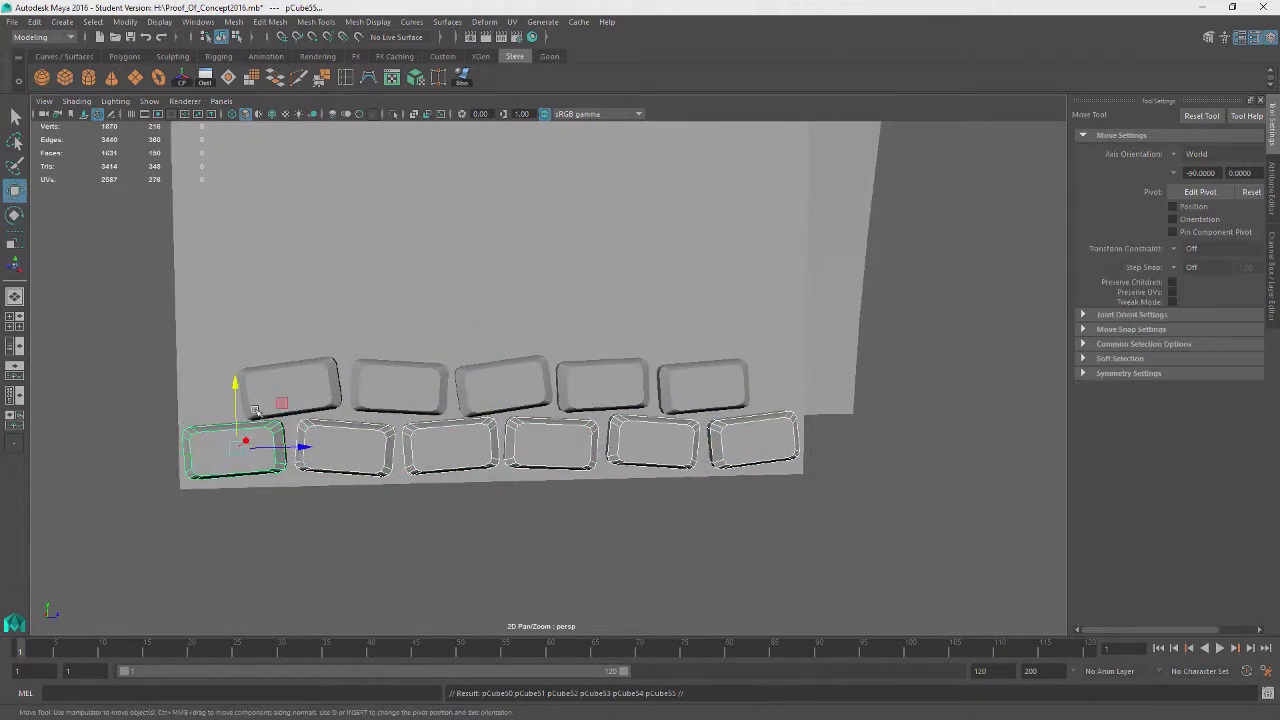
key(ctrl+d)
drag(237, 363, 237, 268)
Step: Duplicate the five second-row stones and raise the copies above the third row as a fourth row
click(688, 376)
shift+click(600, 383)
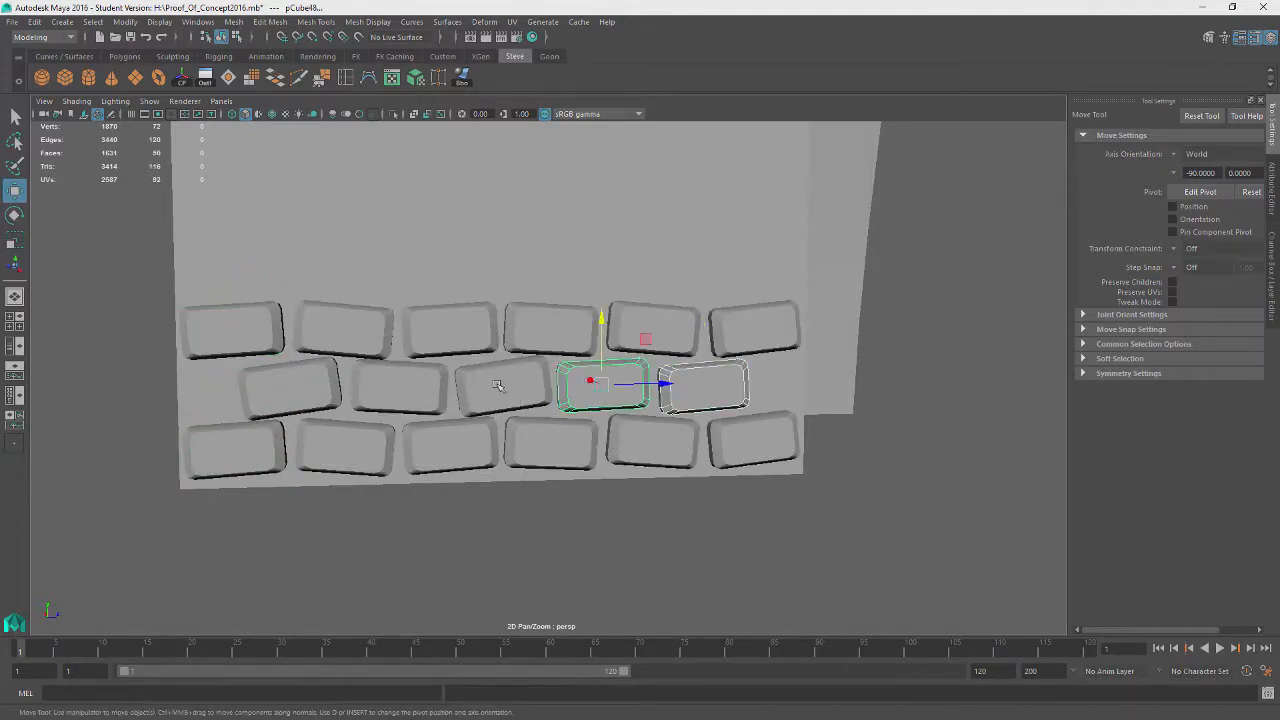
shift+click(503, 385)
shift+click(400, 385)
shift+click(290, 388)
drag(288, 322, 291, 205)
Step: Duplicate all stones of the four rows, without the slab, and raise the copies directly above to make eight rows
click(758, 343)
shift+click(655, 343)
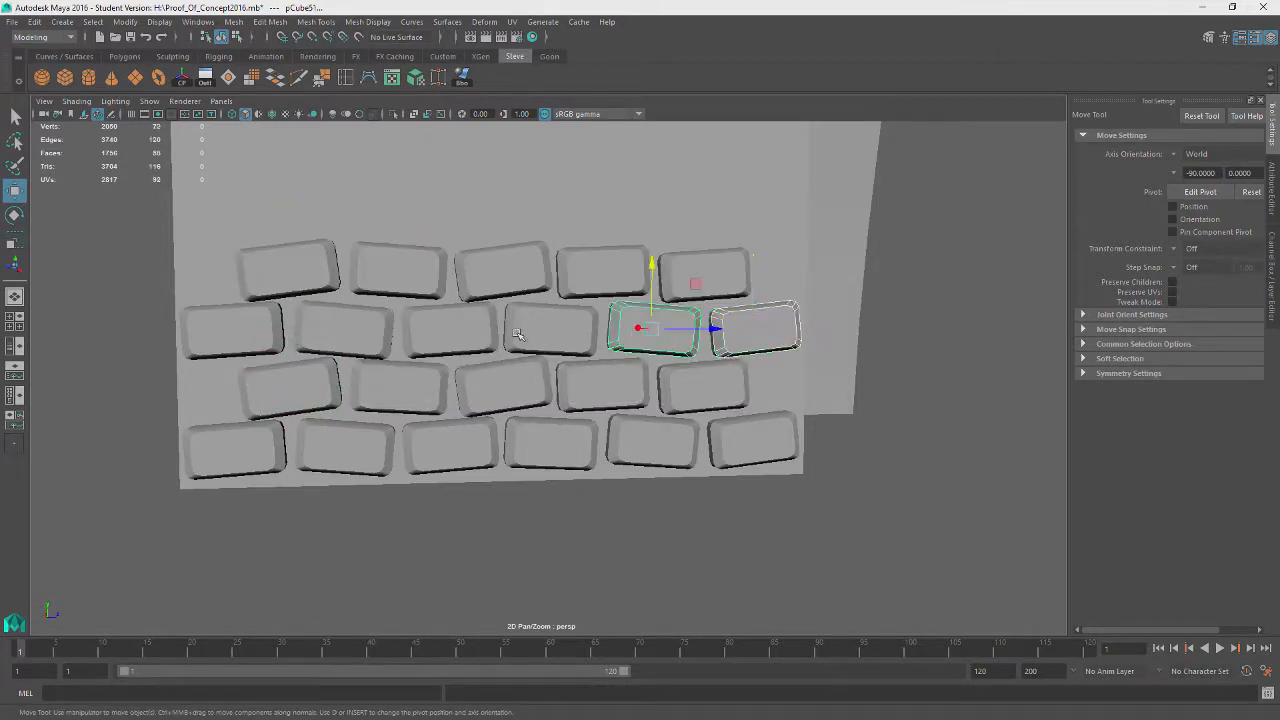
shift+click(553, 343)
shift+click(450, 343)
shift+click(345, 345)
shift+click(258, 352)
alt+middle_drag(258, 355, 303, 450)
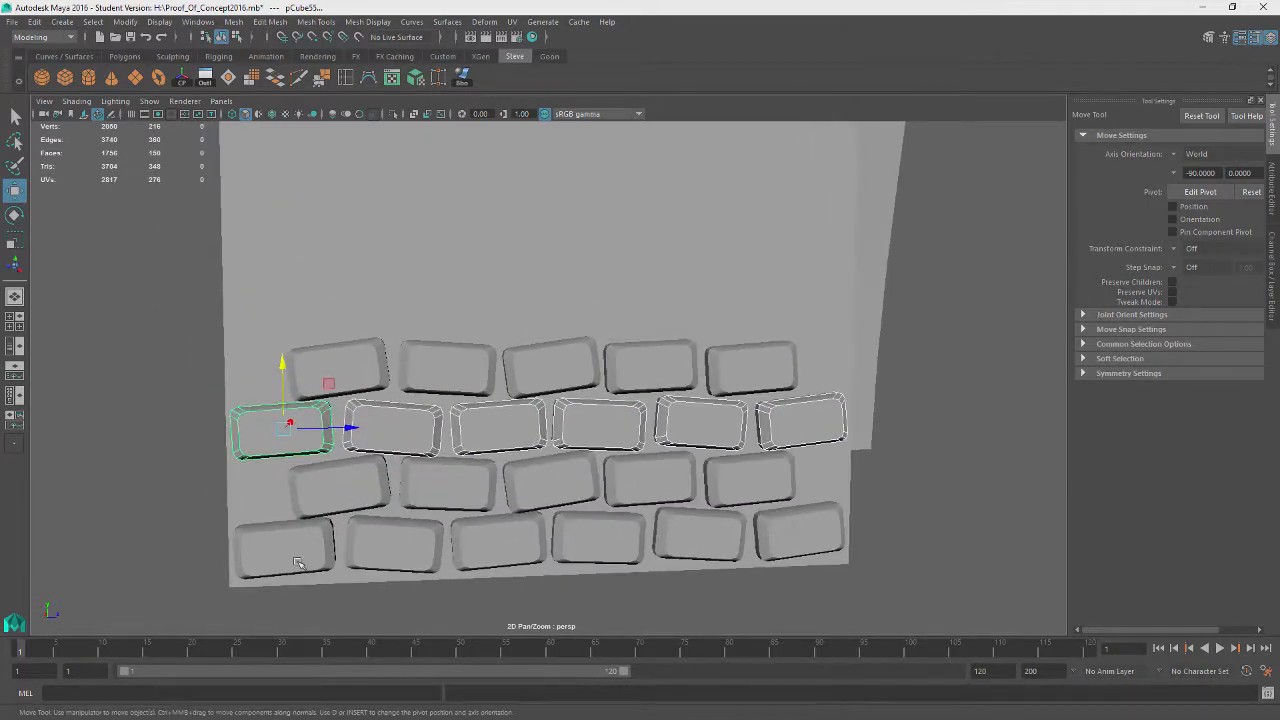
shift+click(292, 545)
shift+click(392, 545)
shift+click(498, 543)
shift+click(614, 547)
shift+click(712, 537)
shift+click(847, 539)
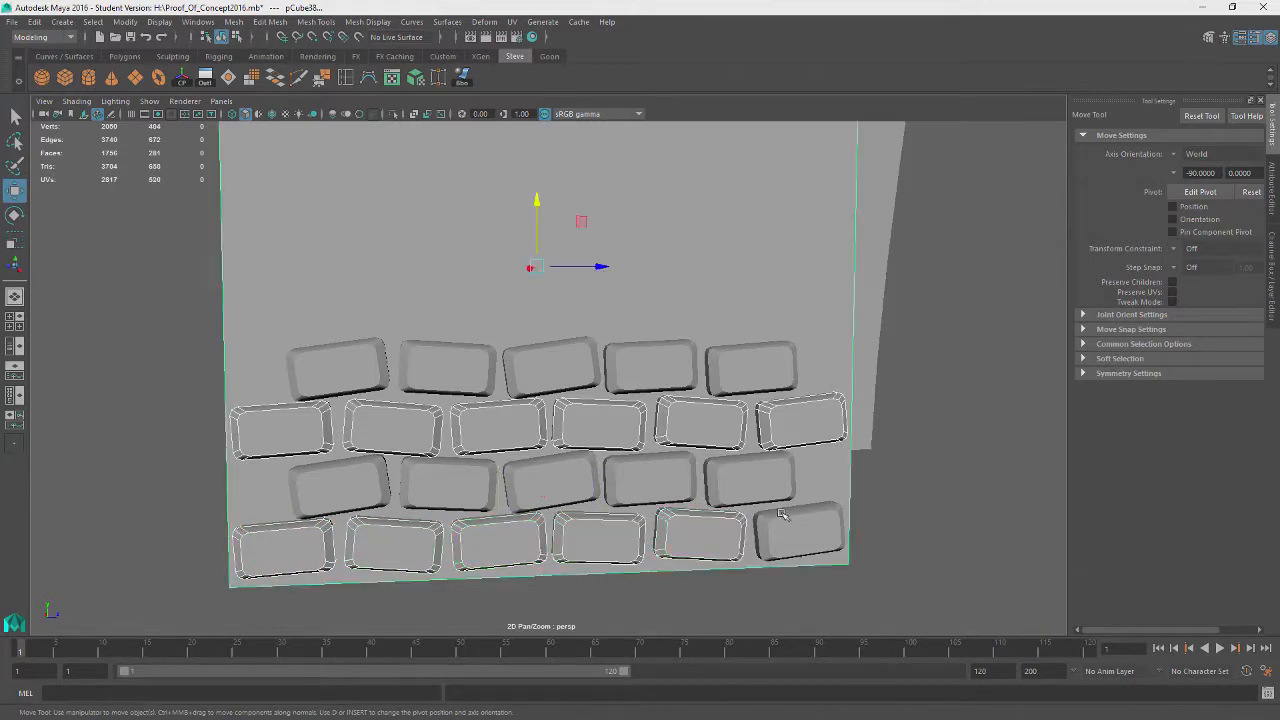
key(ctrl+z)
shift+click(817, 529)
shift+click(746, 472)
shift+click(650, 478)
shift+click(550, 480)
shift+click(447, 483)
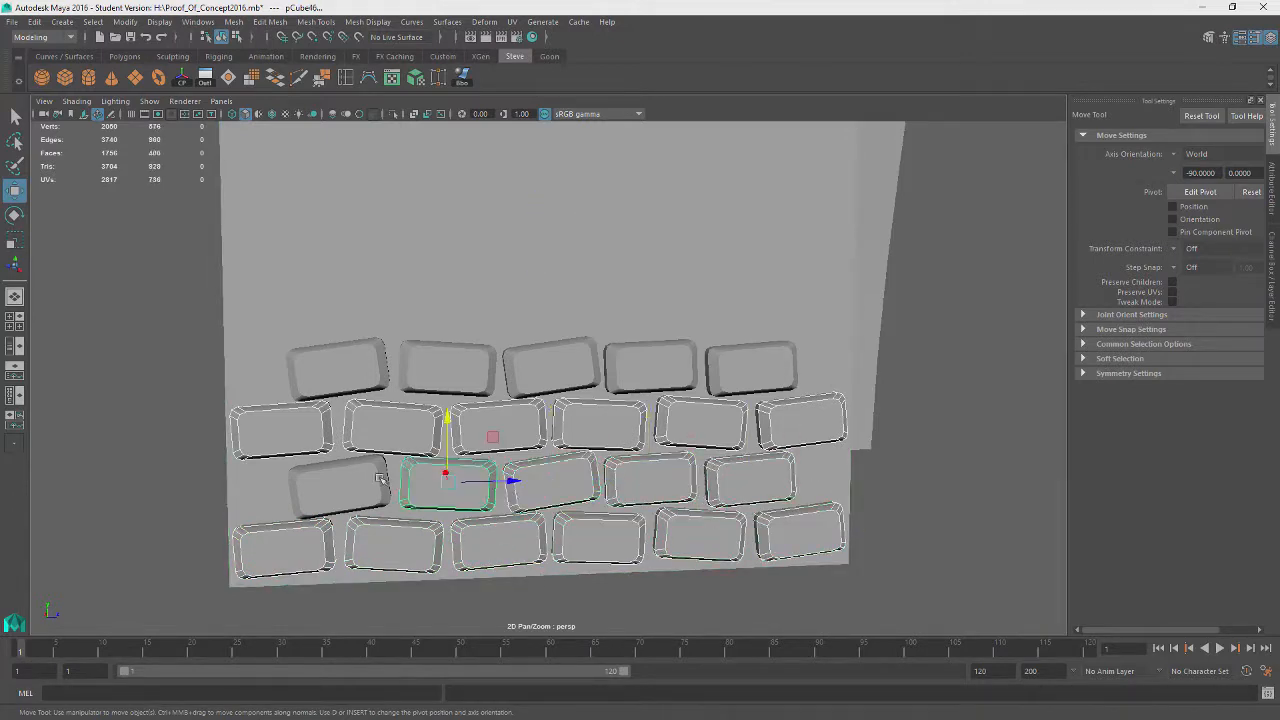
shift+click(338, 485)
shift+click(337, 368)
shift+click(447, 368)
shift+click(552, 382)
shift+click(651, 381)
shift+click(742, 372)
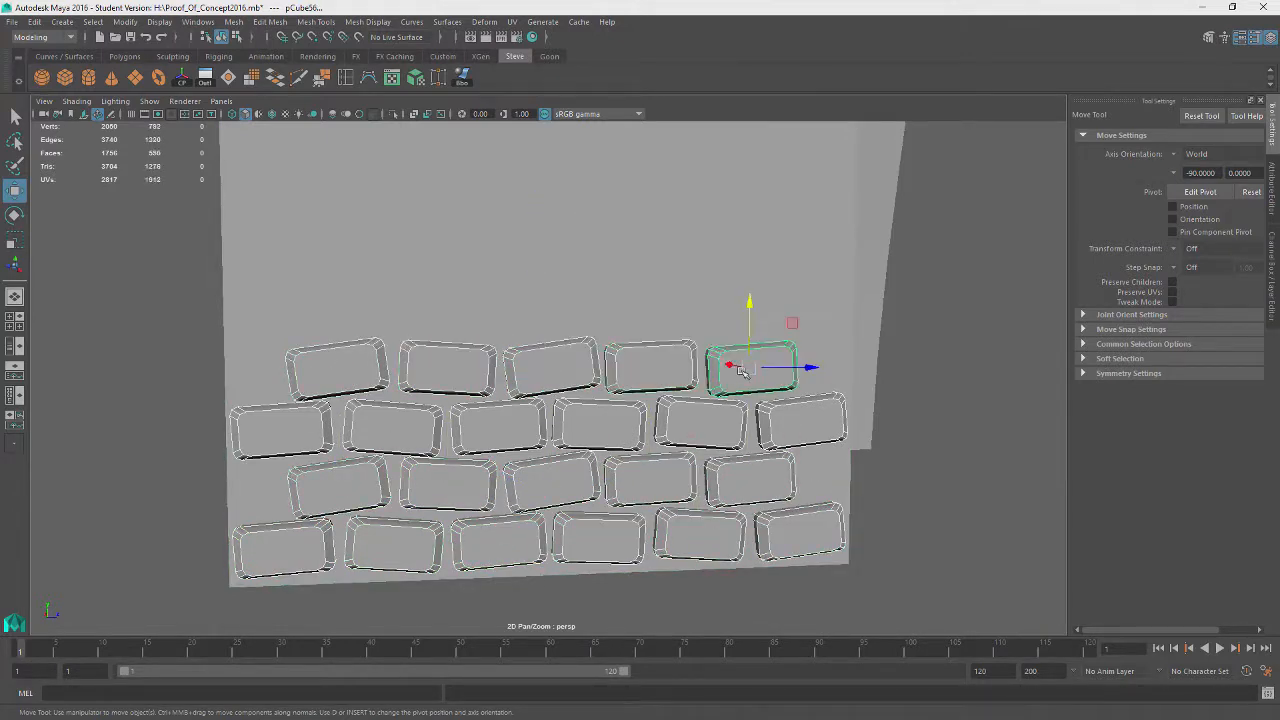
drag(749, 293, 766, 72)
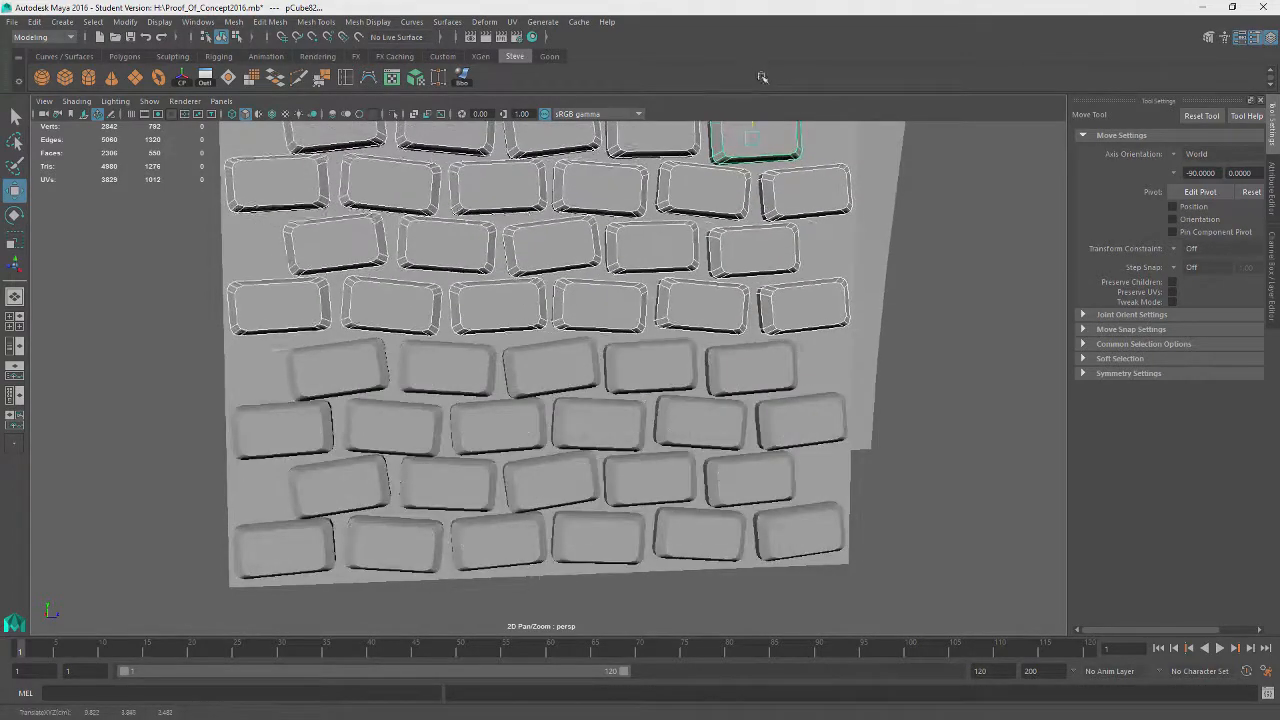
Step: Duplicate all stones in the four uppermost rows and raise the copies directly above to make twelve staggered rows
alt+middle_drag(879, 350, 834, 571)
alt+drag(834, 571, 674, 526)
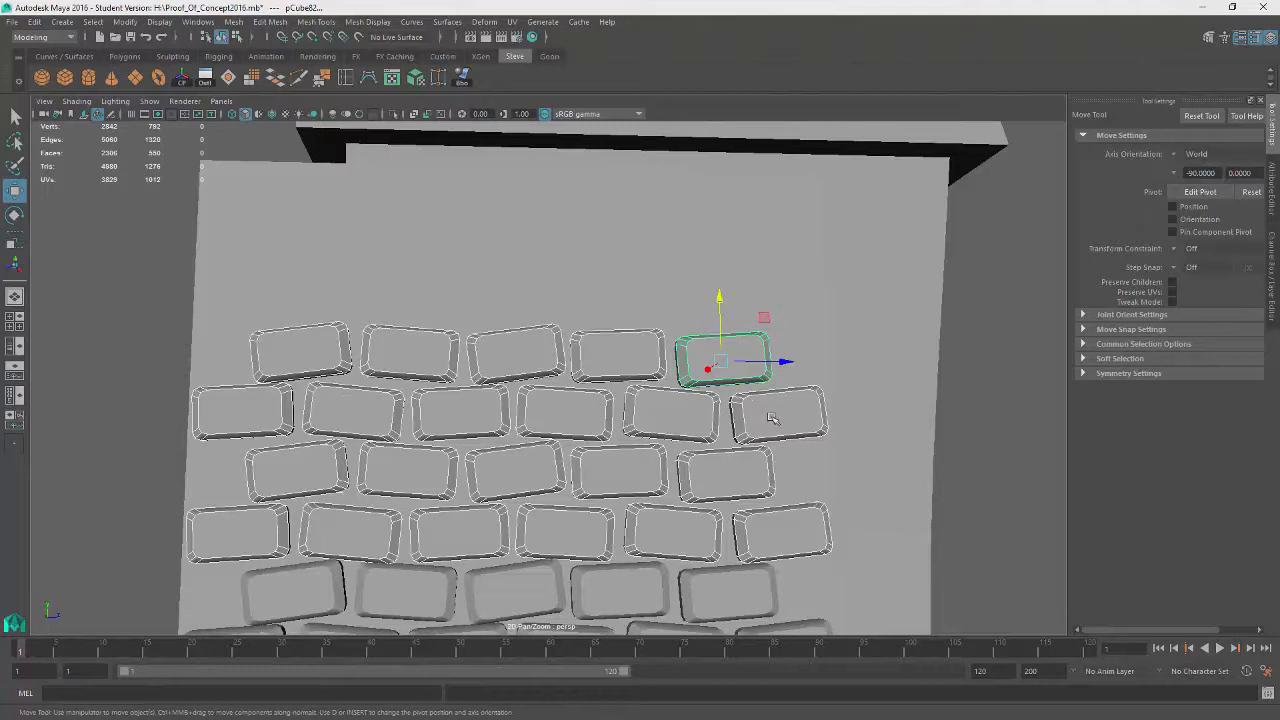
click(771, 418)
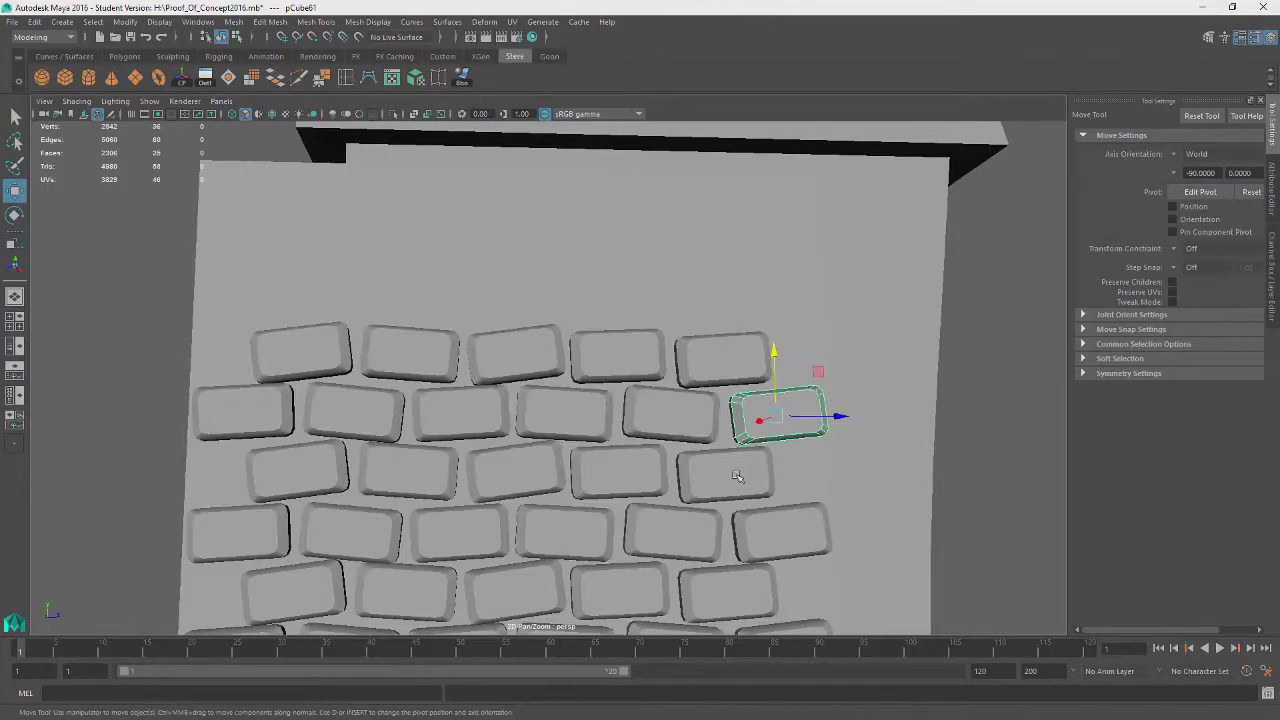
shift+click(728, 472)
shift+click(722, 357)
shift+click(672, 413)
shift+click(617, 357)
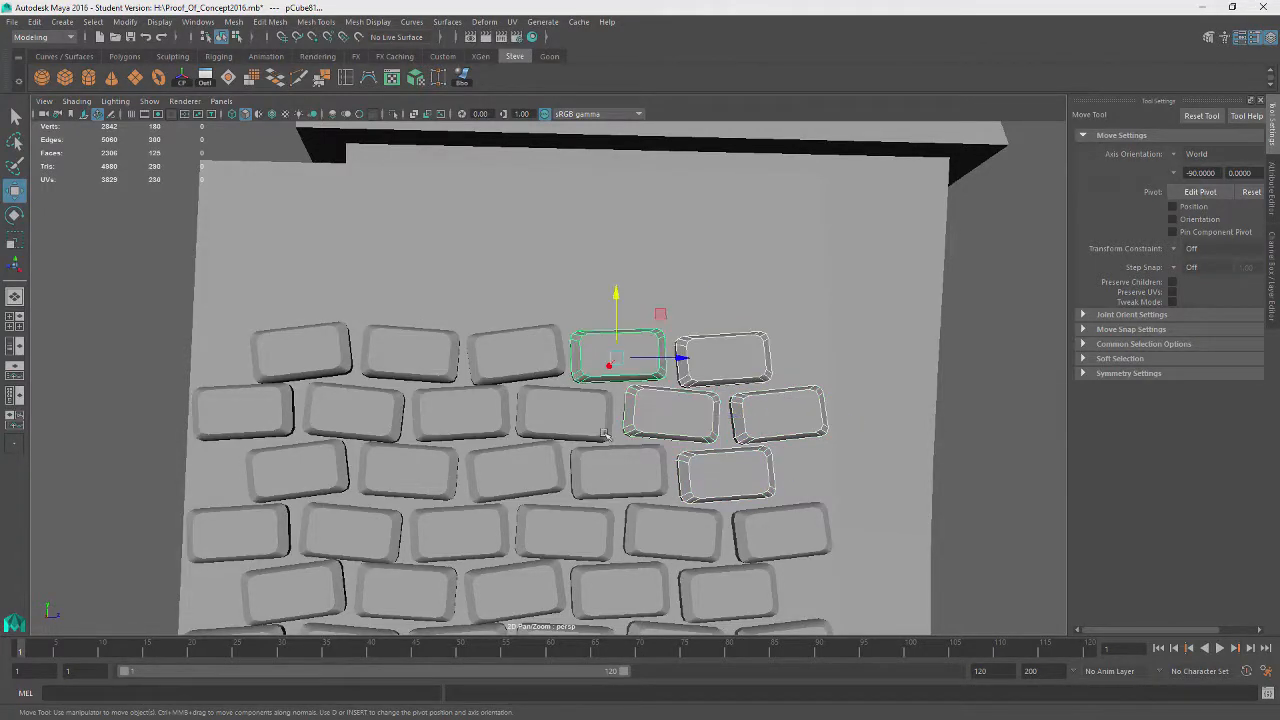
shift+click(620, 470)
shift+click(546, 402)
shift+click(509, 369)
shift+click(515, 470)
shift+click(461, 420)
shift+click(406, 364)
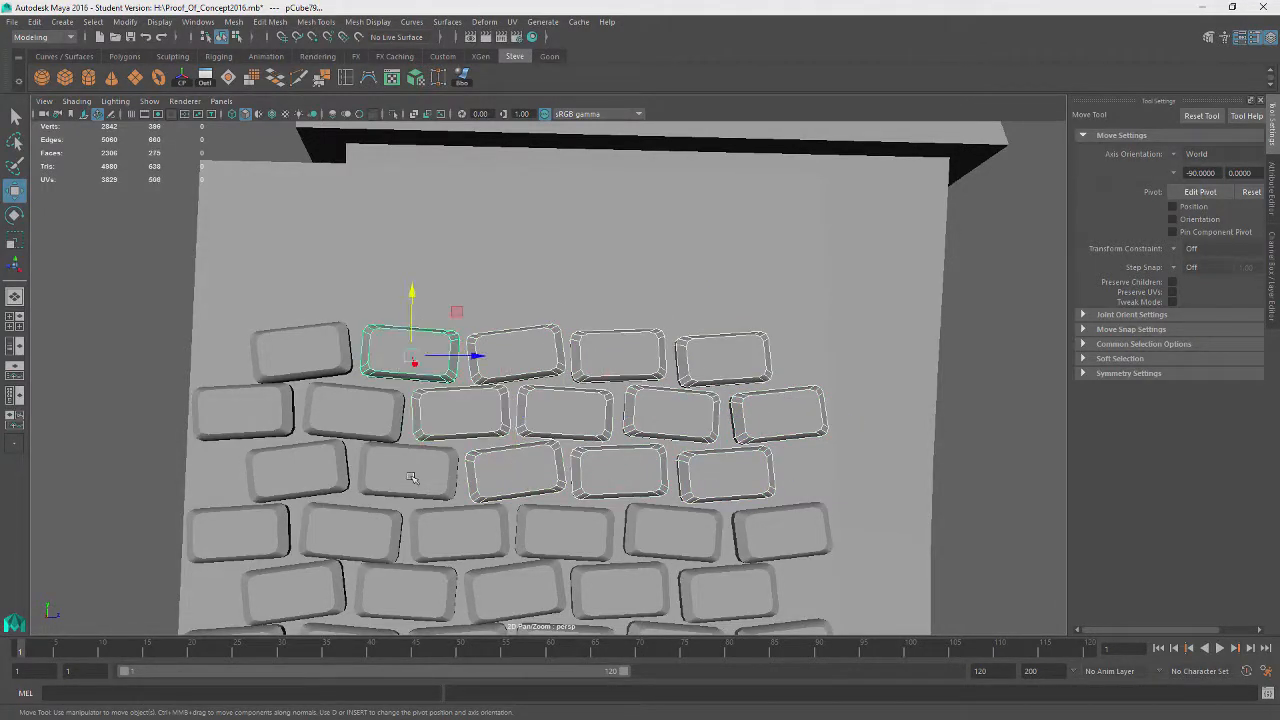
shift+click(412, 466)
shift+click(355, 405)
shift+click(304, 360)
shift+click(245, 410)
shift+click(297, 468)
shift+click(238, 532)
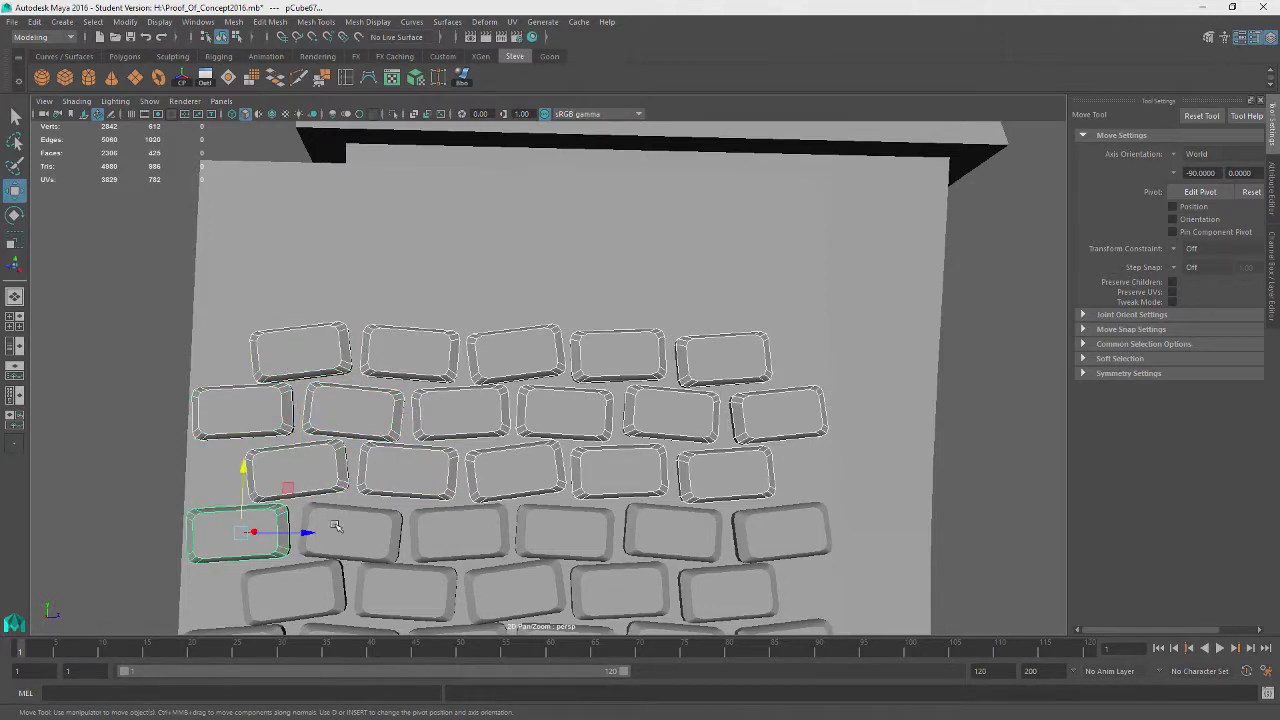
shift+click(350, 532)
shift+click(460, 532)
shift+click(562, 530)
shift+click(672, 530)
shift+click(780, 530)
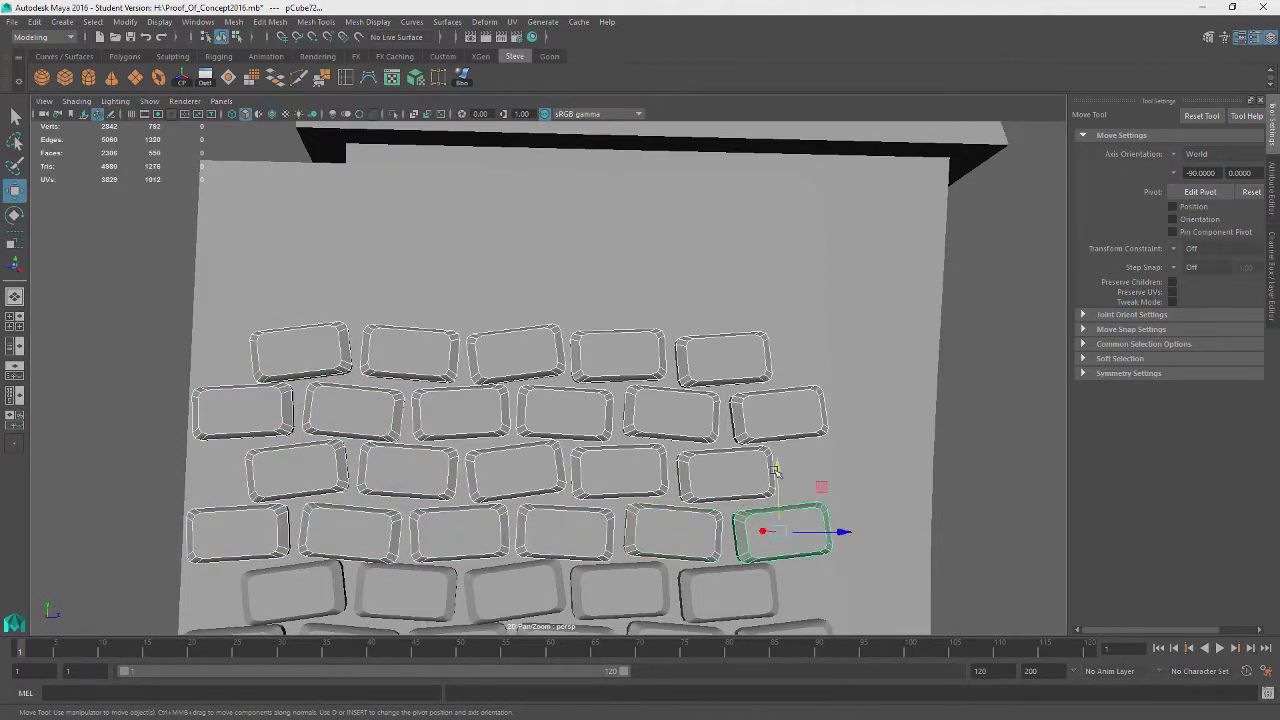
key(ctrl+d)
drag(775, 470, 771, 240)
Step: Delete the stones of the twelfth, topmost row
alt+drag(660, 375, 611, 406)
alt+middle_drag(628, 345, 640, 457)
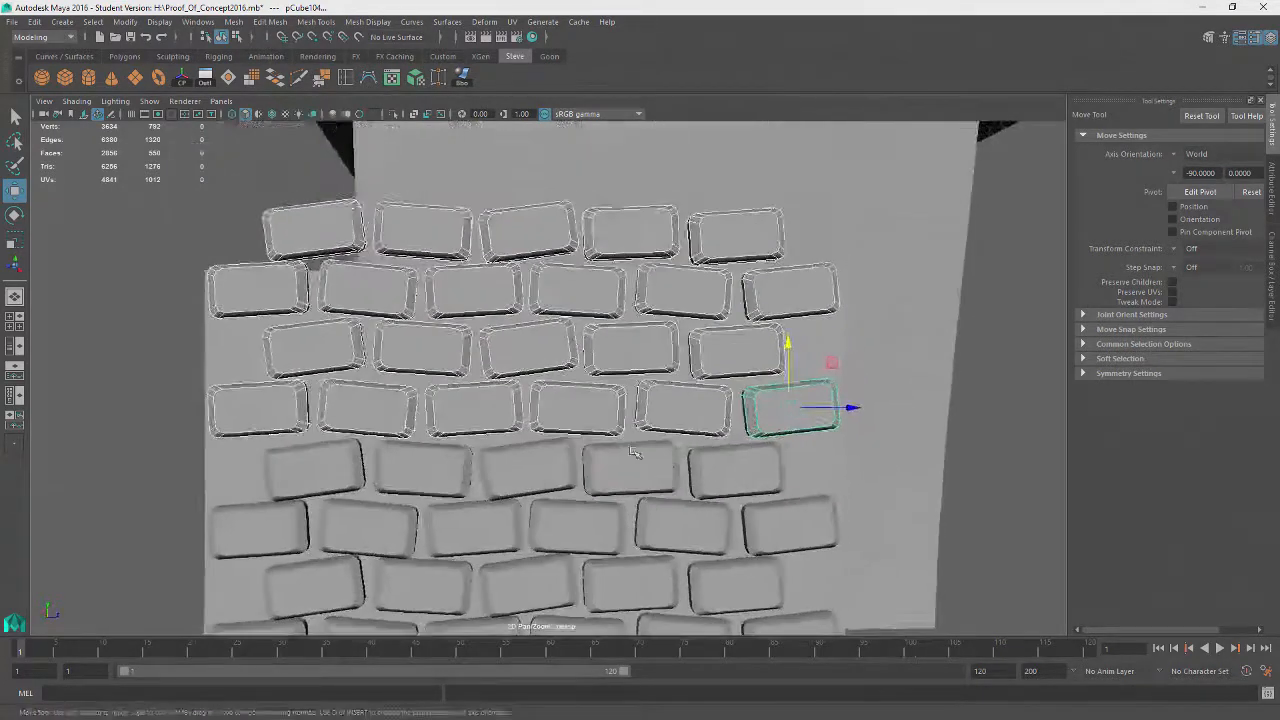
alt+drag(640, 457, 608, 481)
alt+middle_drag(608, 481, 571, 165)
scroll(574, 280, down, 3)
alt+drag(574, 280, 593, 344)
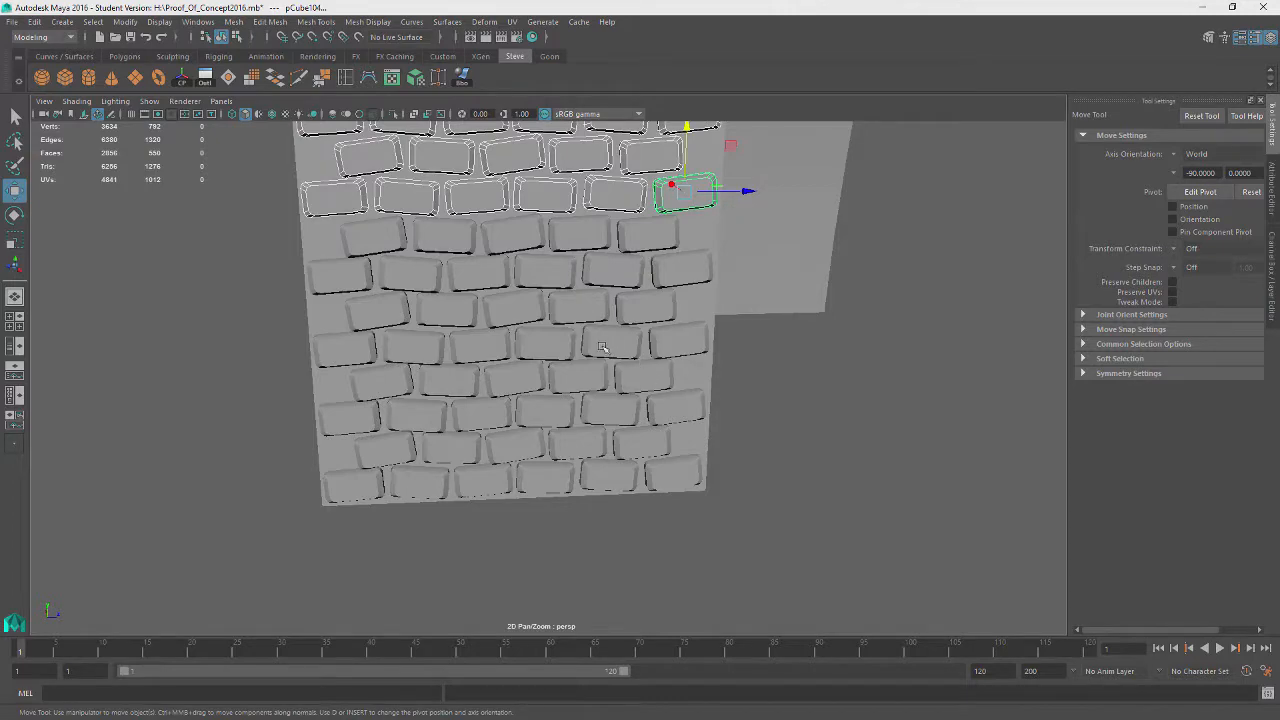
alt+drag(695, 296, 588, 297)
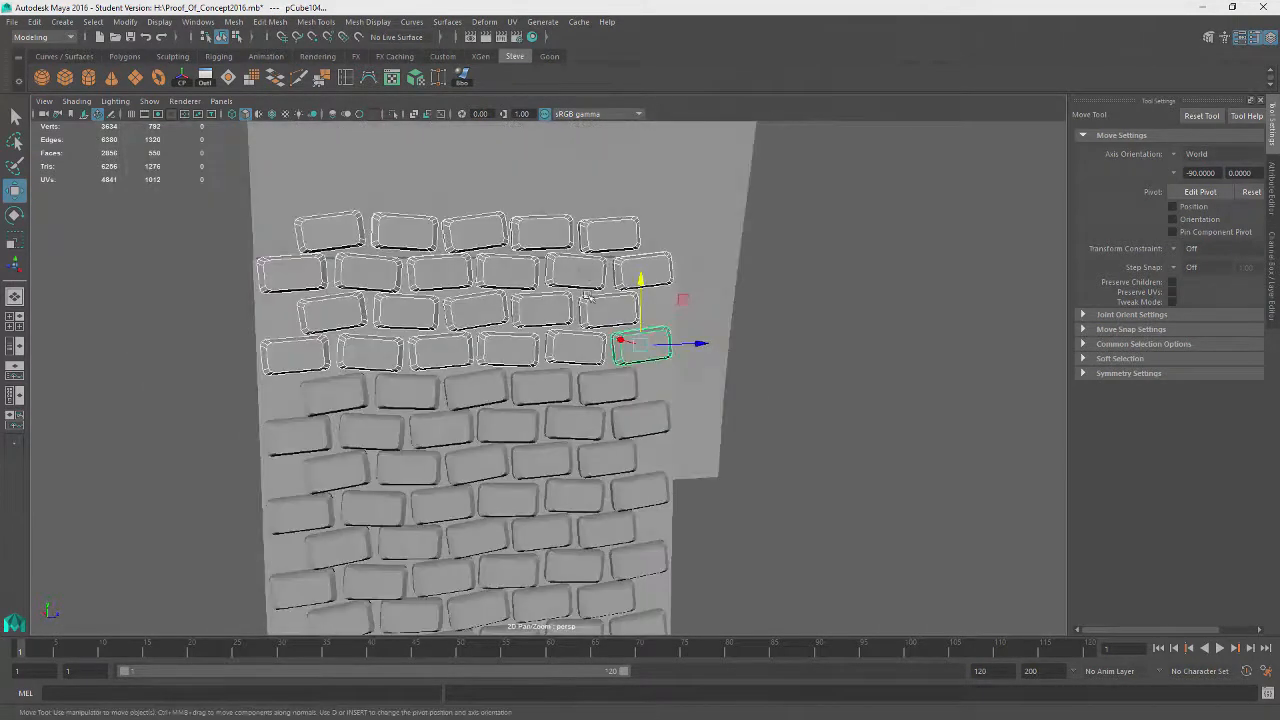
click(591, 238)
key(Delete)
click(541, 234)
key(Delete)
click(471, 232)
key(Delete)
click(392, 234)
key(Delete)
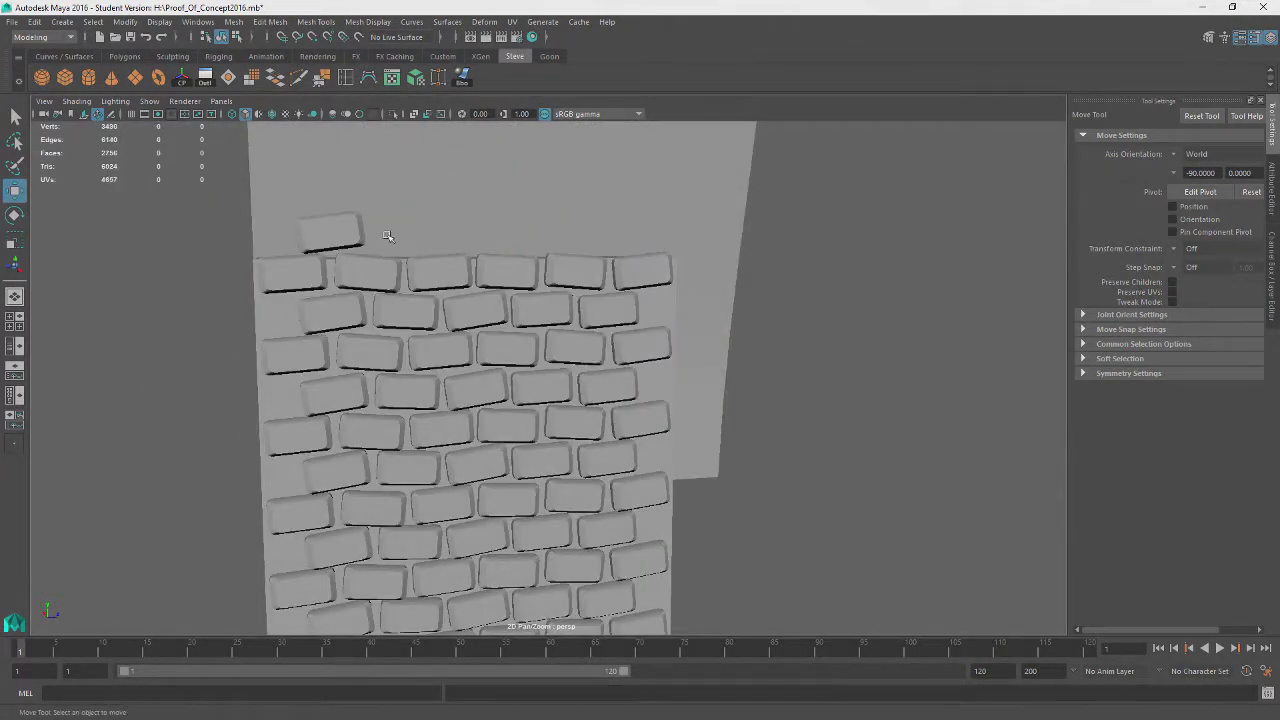
Step: Delete the six stones of the eleventh row so that ten rows remain
scroll(333, 240, down, 3)
alt+drag(565, 385, 469, 354)
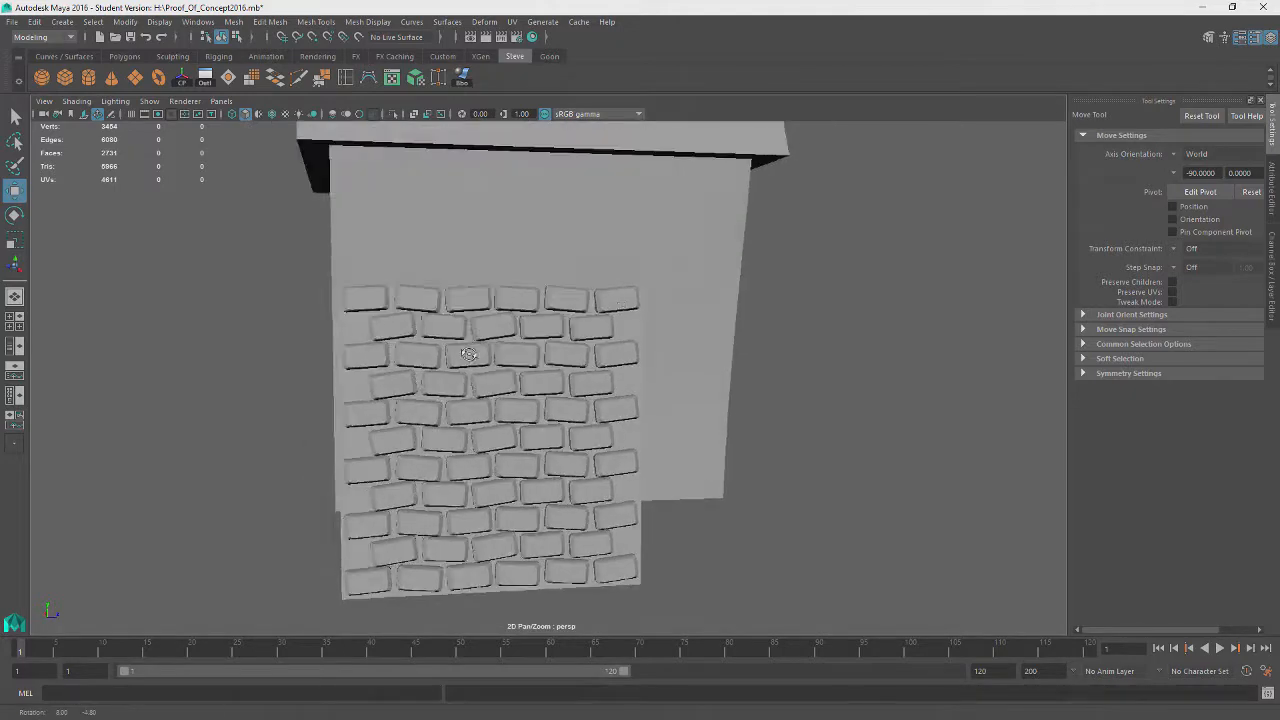
click(617, 303)
key(Delete)
click(454, 297)
key(Delete)
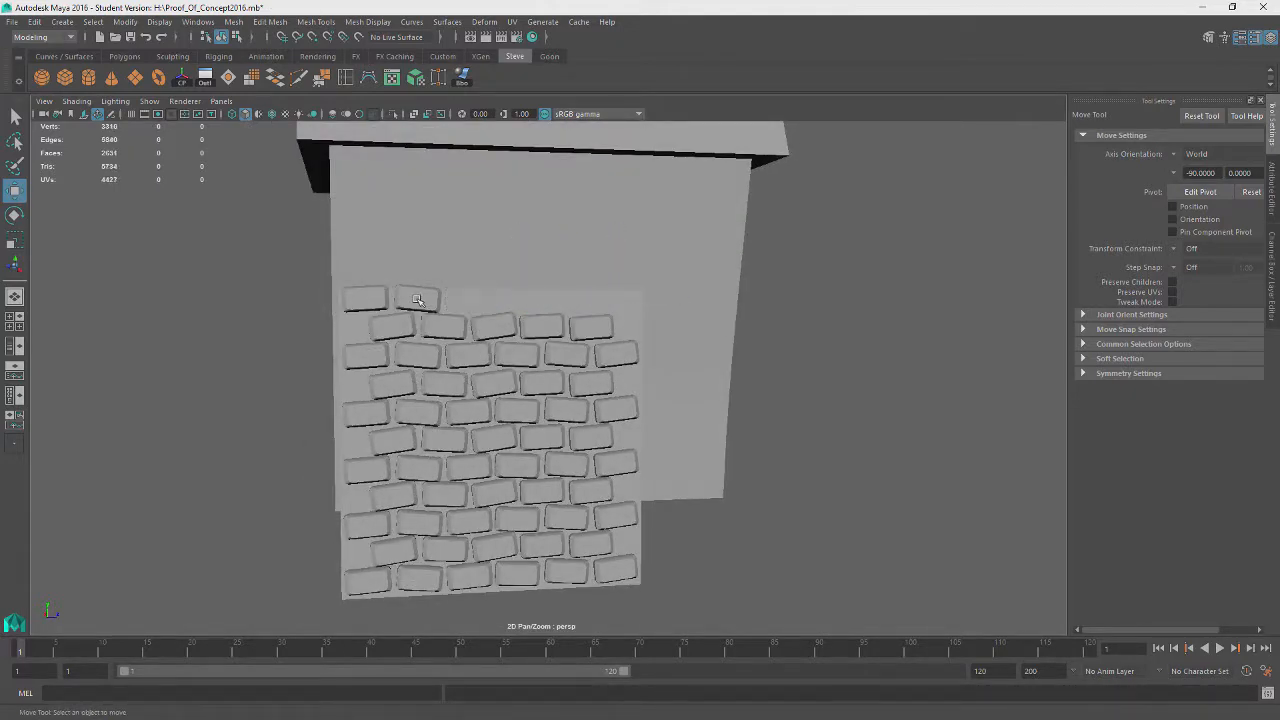
click(352, 302)
key(Delete)
Step: Delete the slab behind the rows of stones
alt+drag(620, 463, 720, 400)
click(417, 323)
click(396, 372)
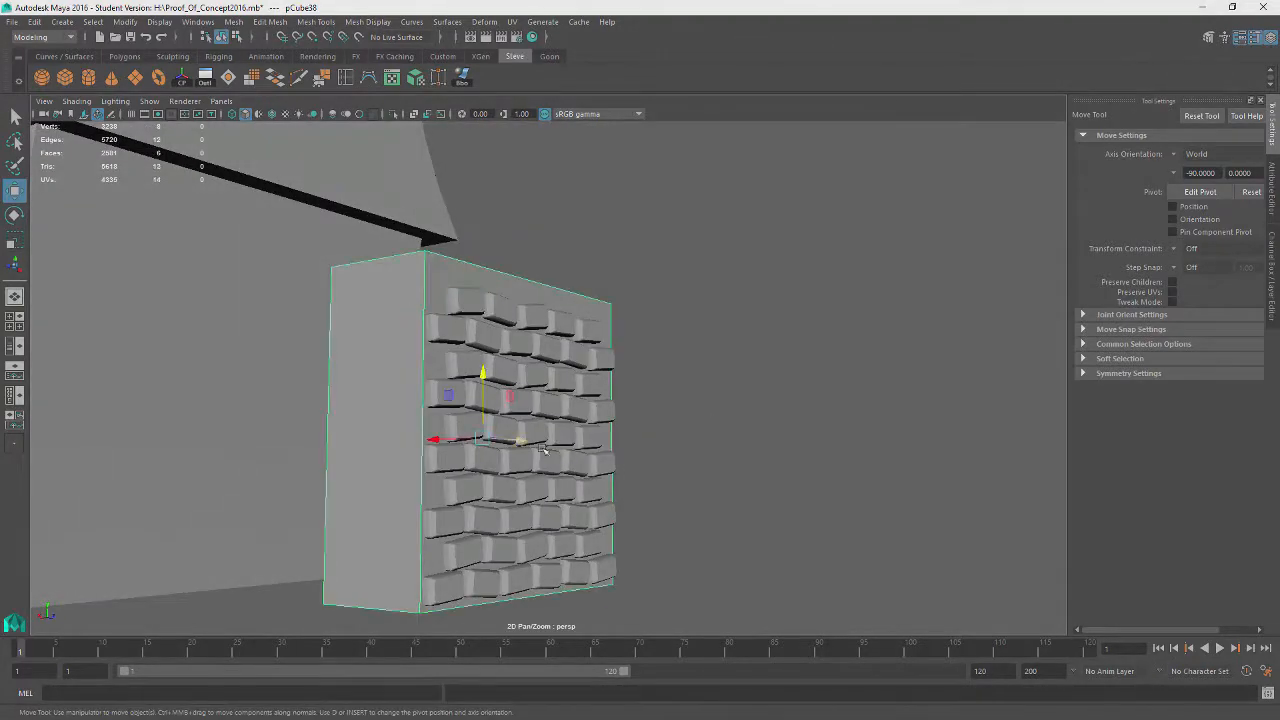
key(Delete)
Step: Tilt the third and fourth stones of the fifth row from the top and the third and first stones of the third row individually
alt+drag(594, 468, 605, 365)
click(597, 352)
key(e)
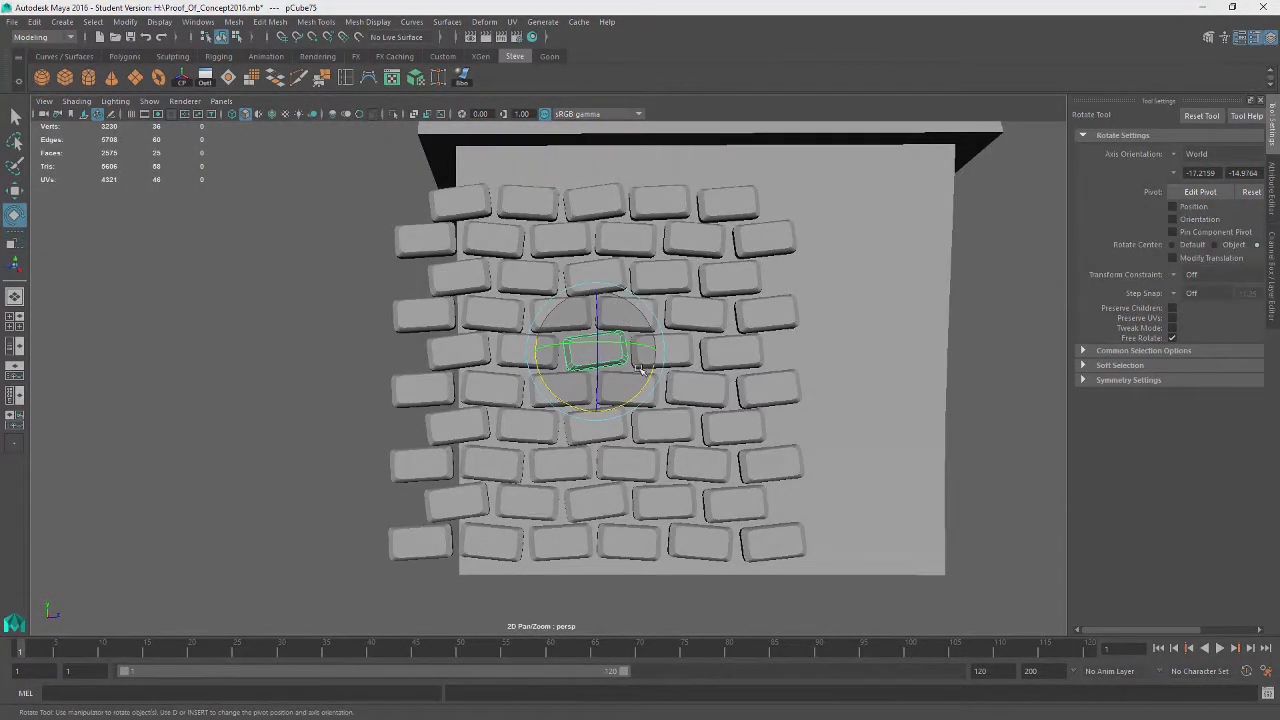
click(676, 340)
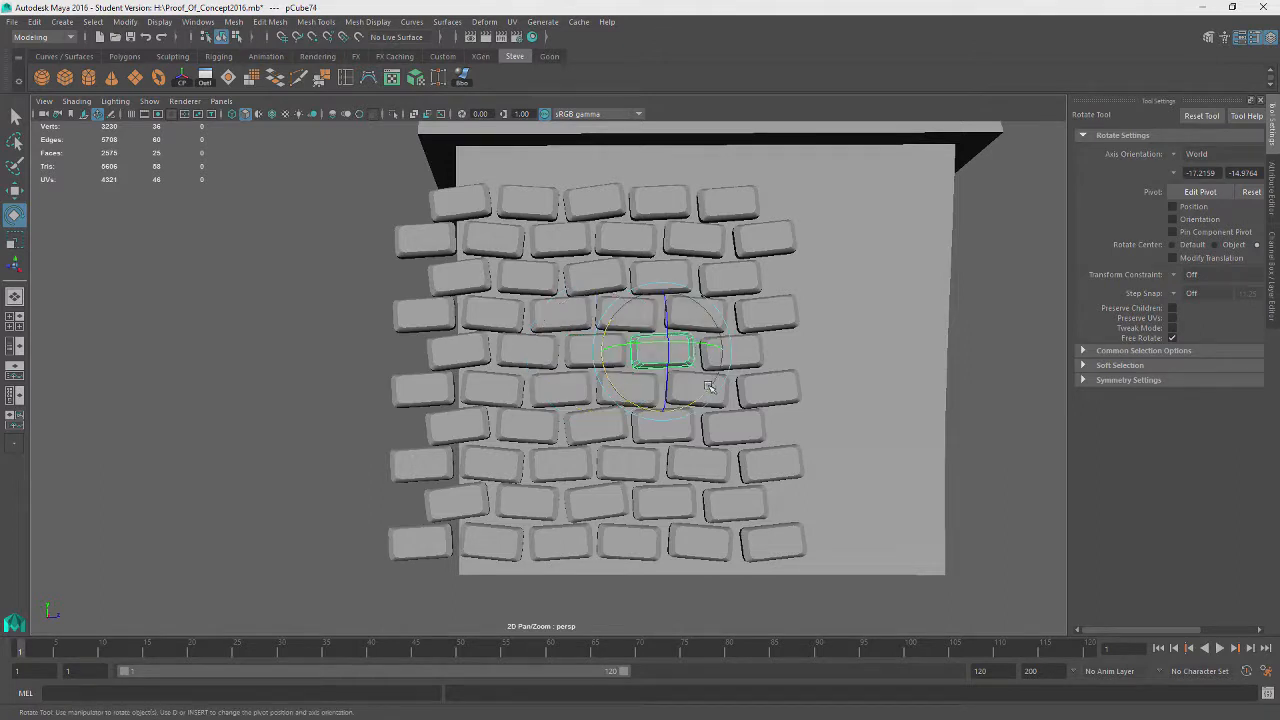
drag(708, 387, 708, 388)
click(592, 283)
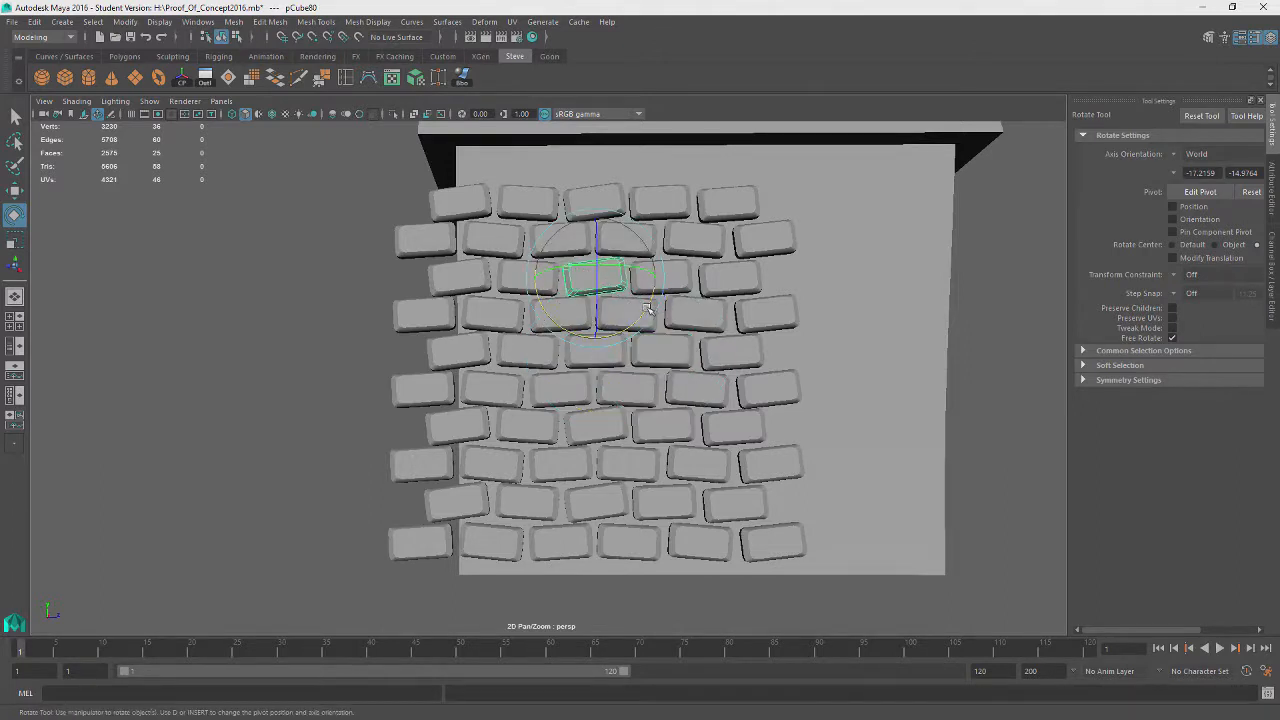
click(478, 275)
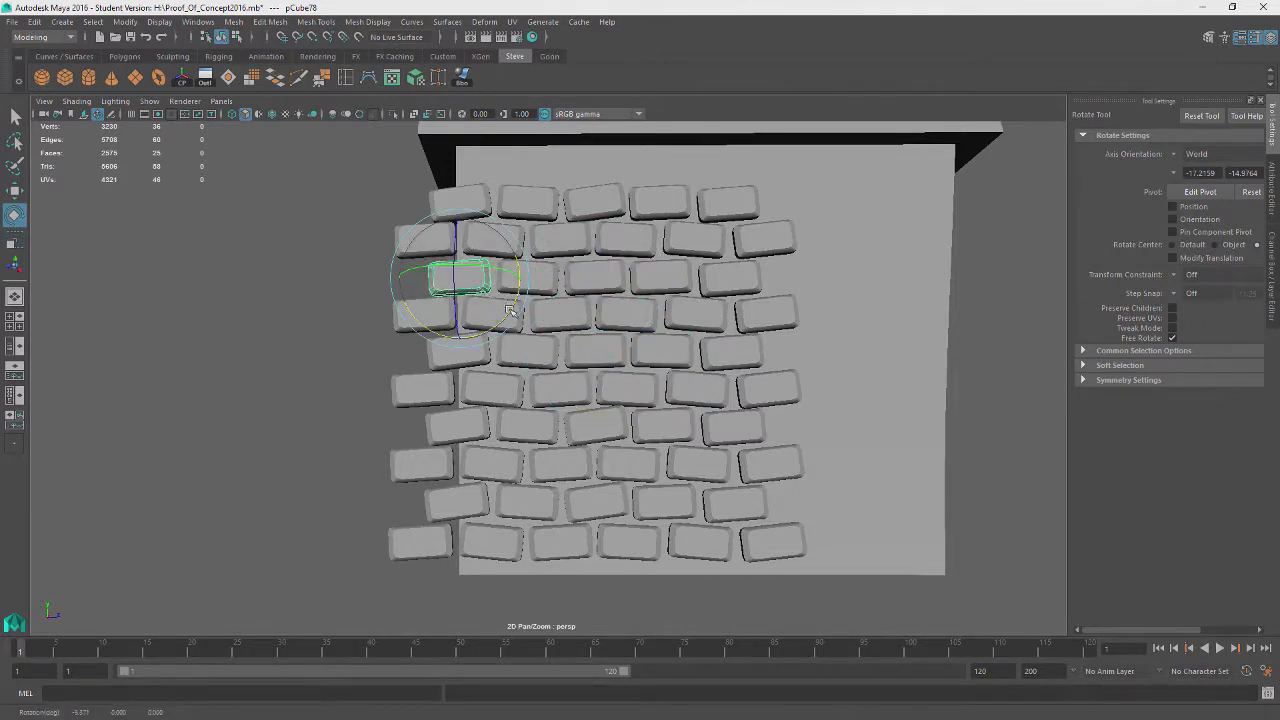
Step: Tilt the third stone of the second row from the top and the middle and last stones of the top row
click(562, 240)
drag(597, 283, 599, 290)
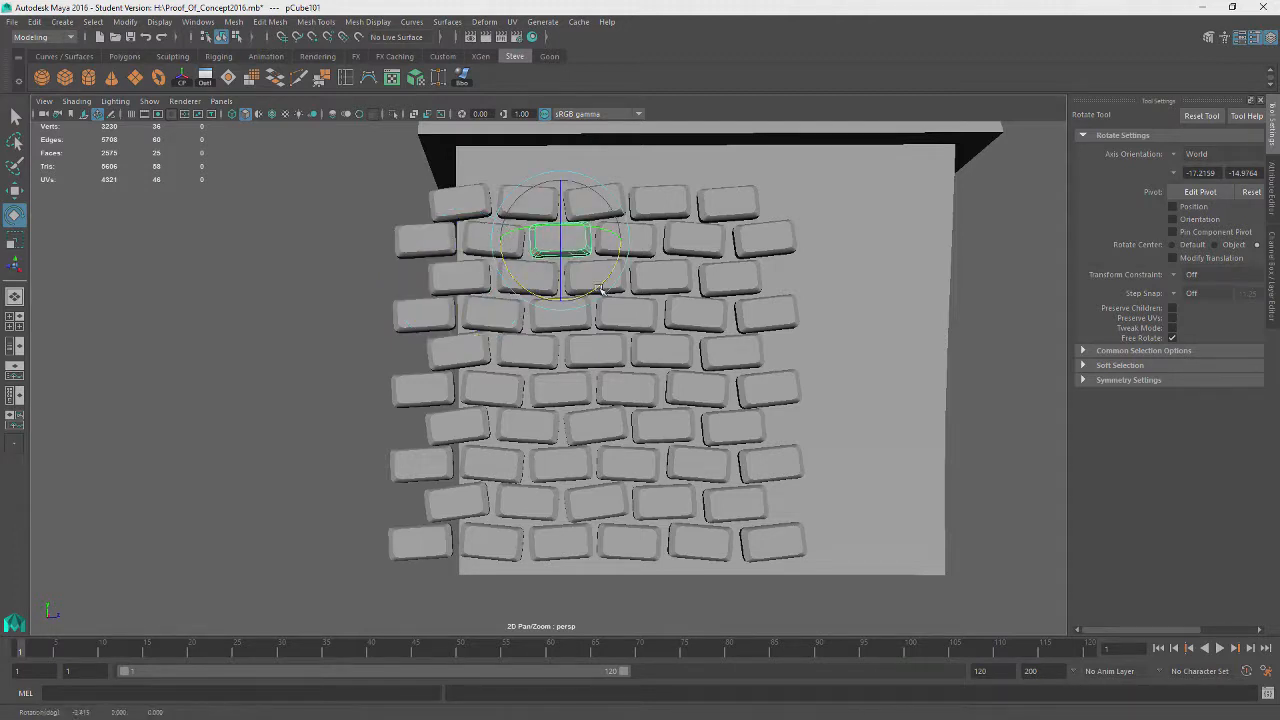
click(619, 204)
drag(648, 233, 648, 240)
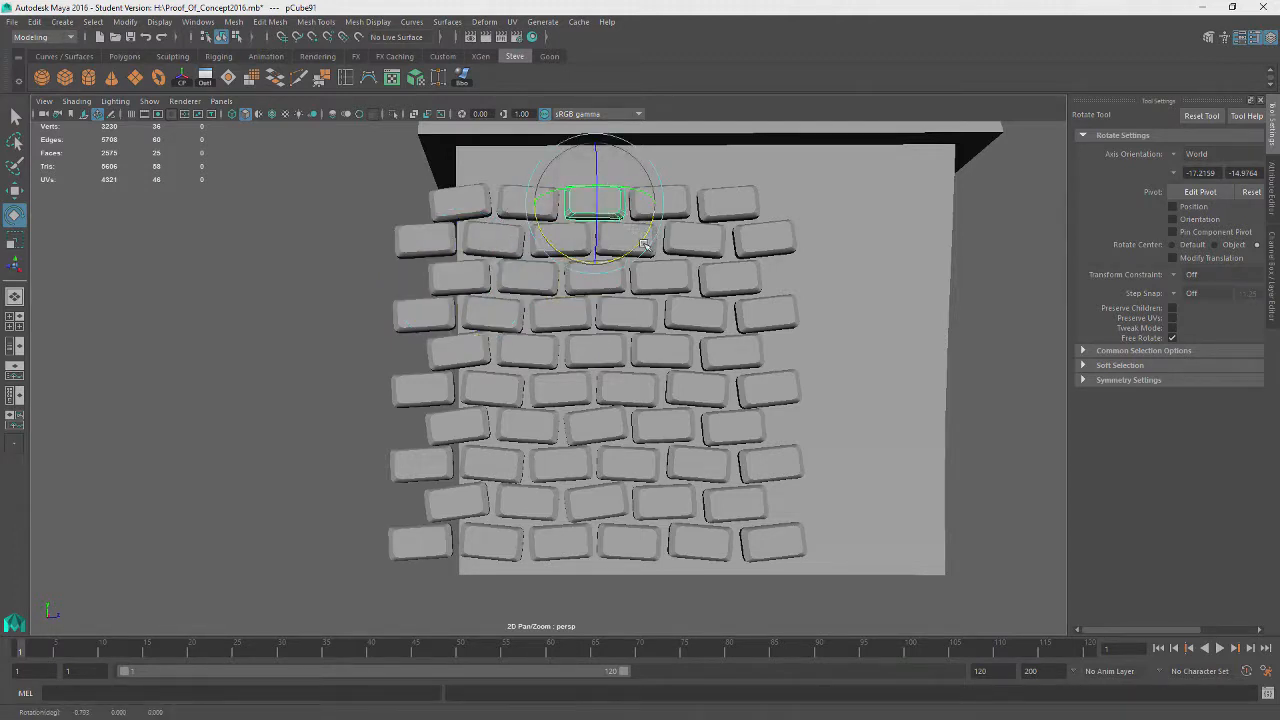
click(754, 203)
Step: Tilt the right-end stones of the five six-stone rows and the fifth stone of the sixth row from the top individually
click(790, 248)
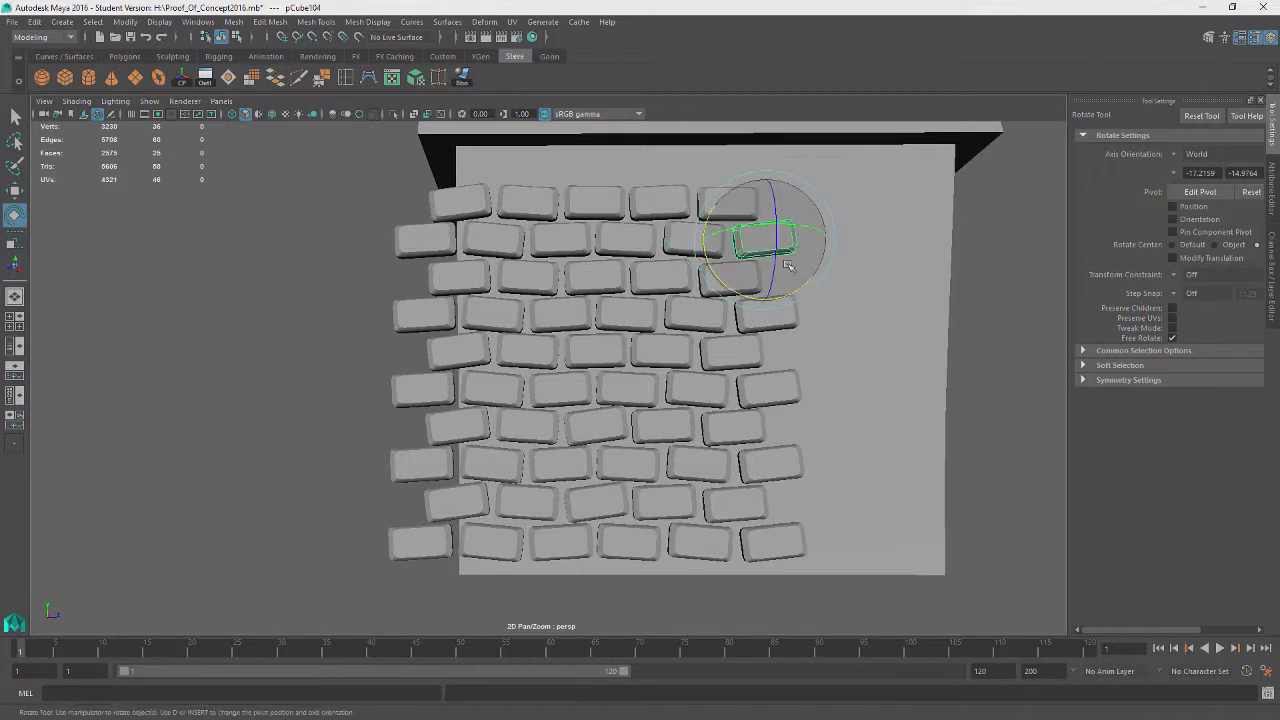
drag(790, 266, 790, 294)
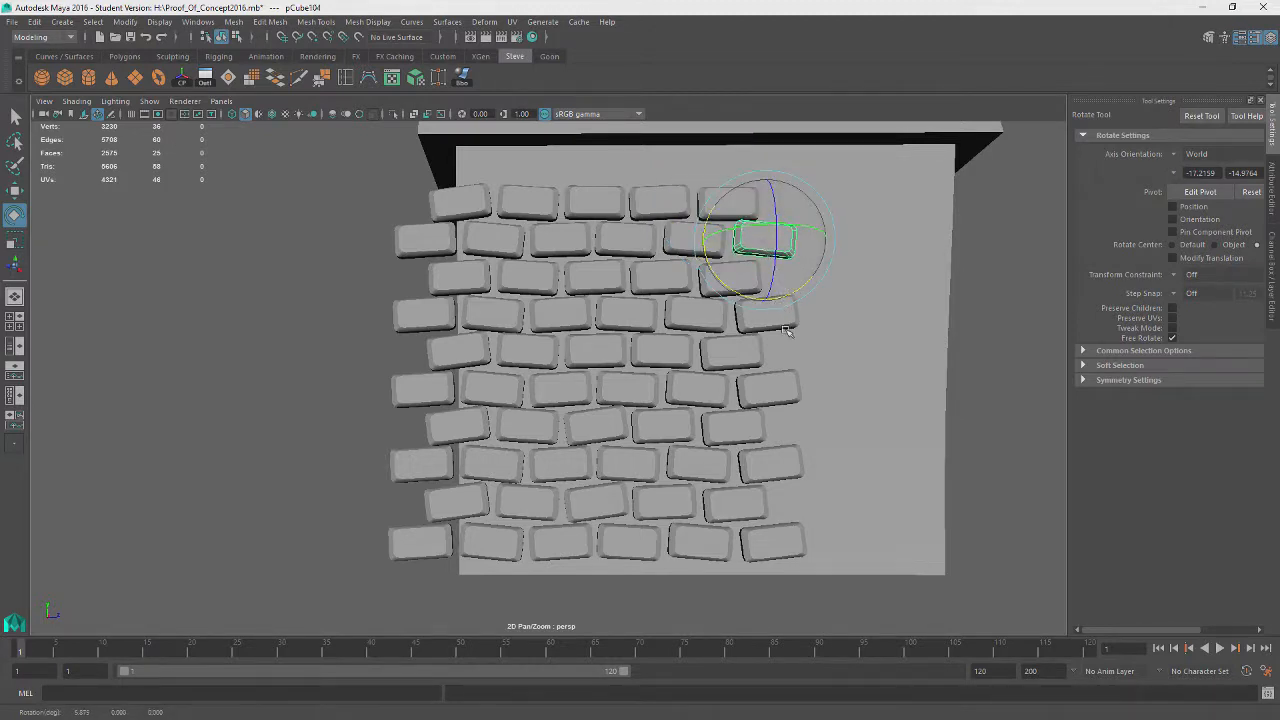
click(787, 329)
drag(799, 362, 801, 368)
click(788, 402)
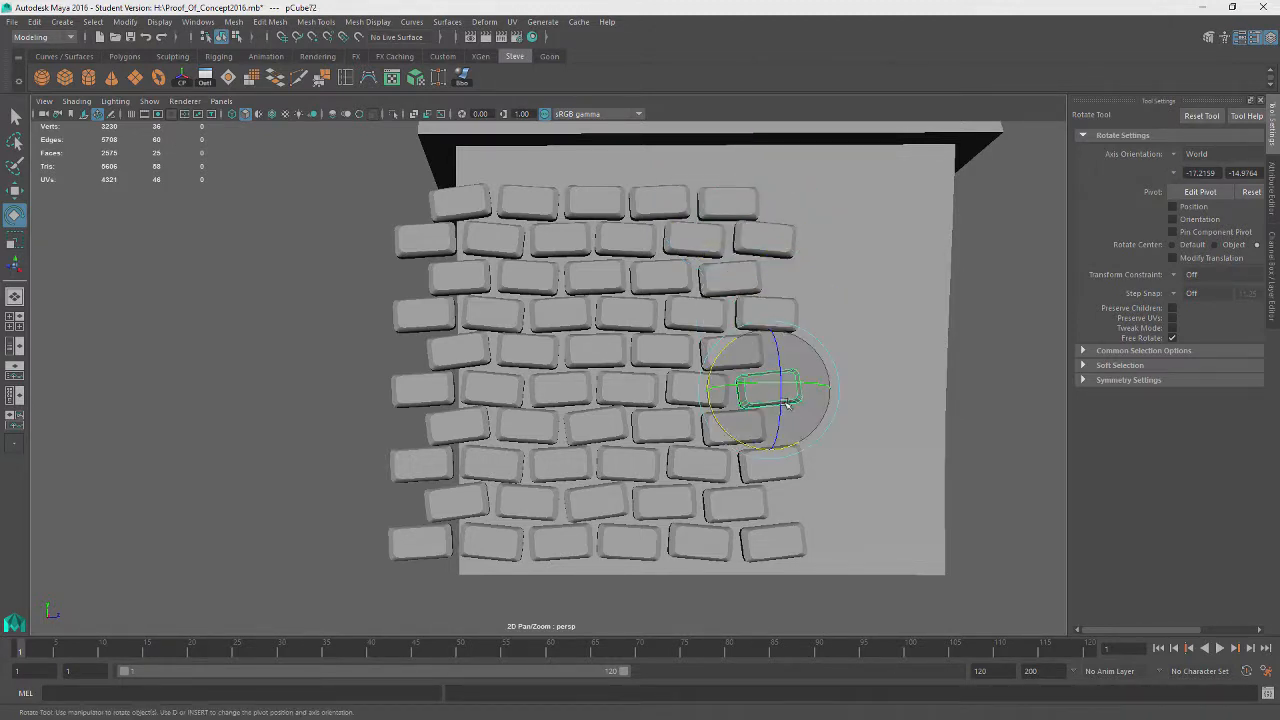
drag(793, 442, 787, 446)
click(668, 395)
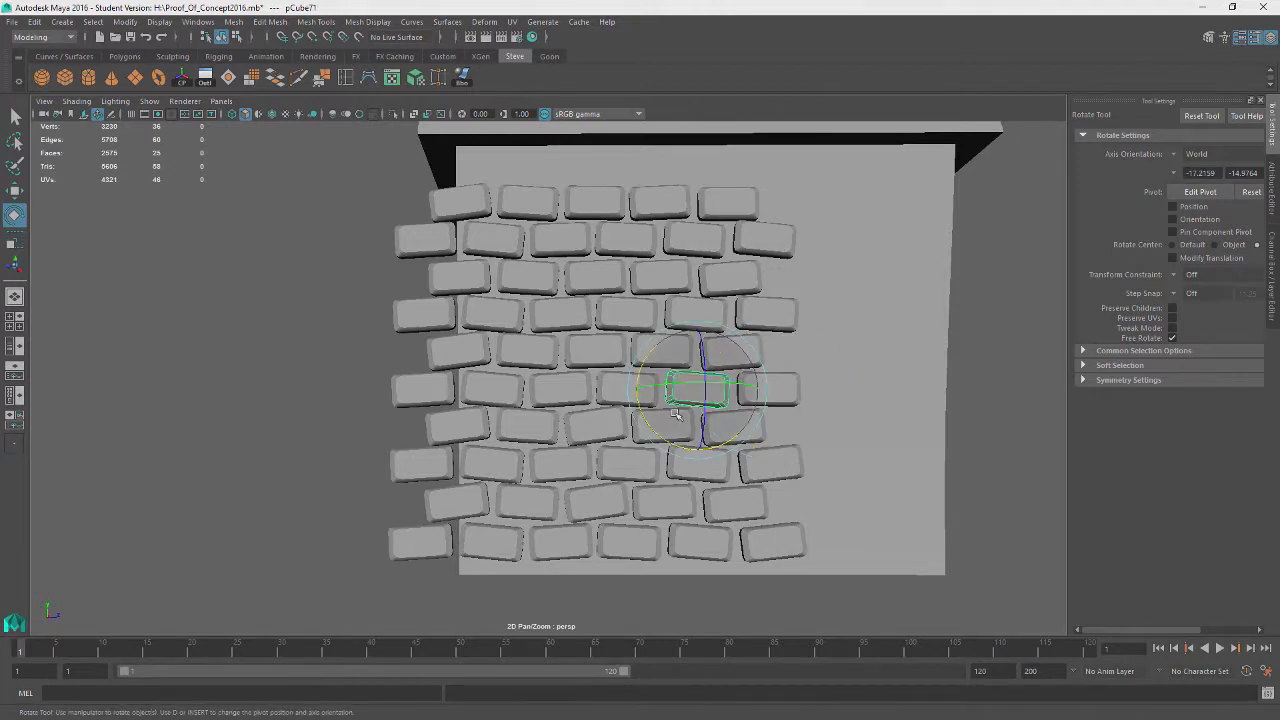
click(745, 462)
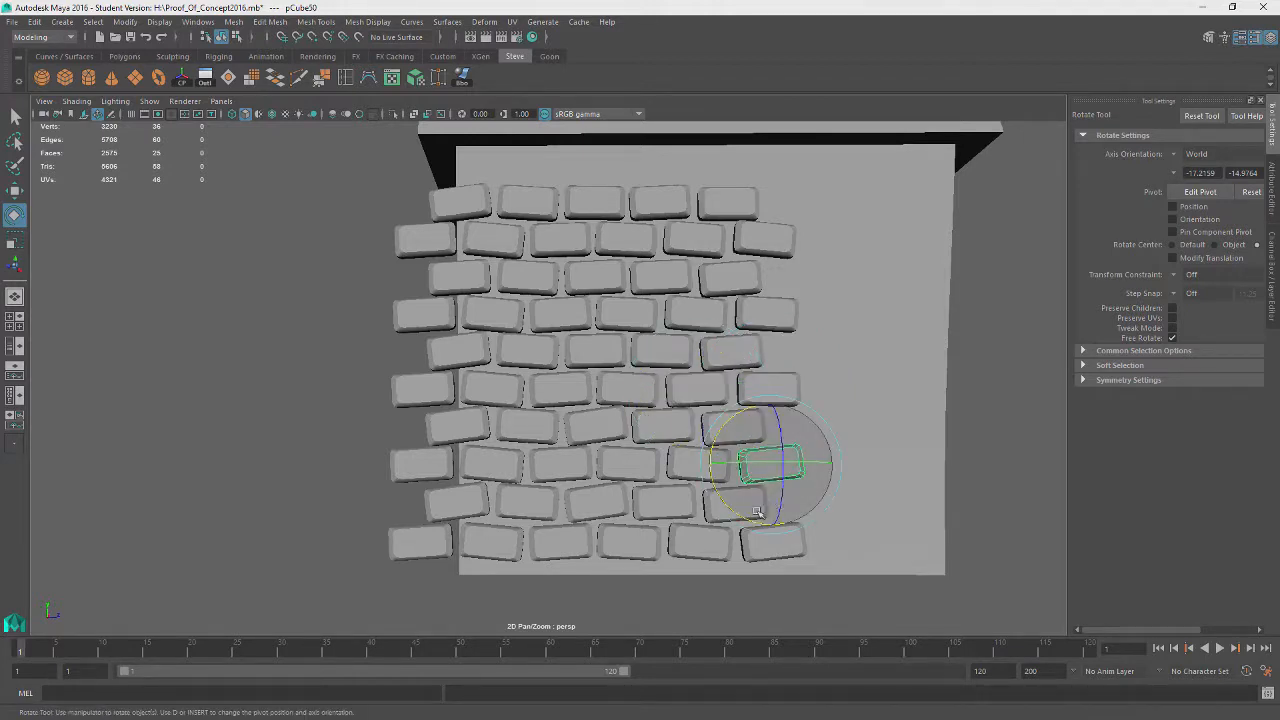
click(758, 555)
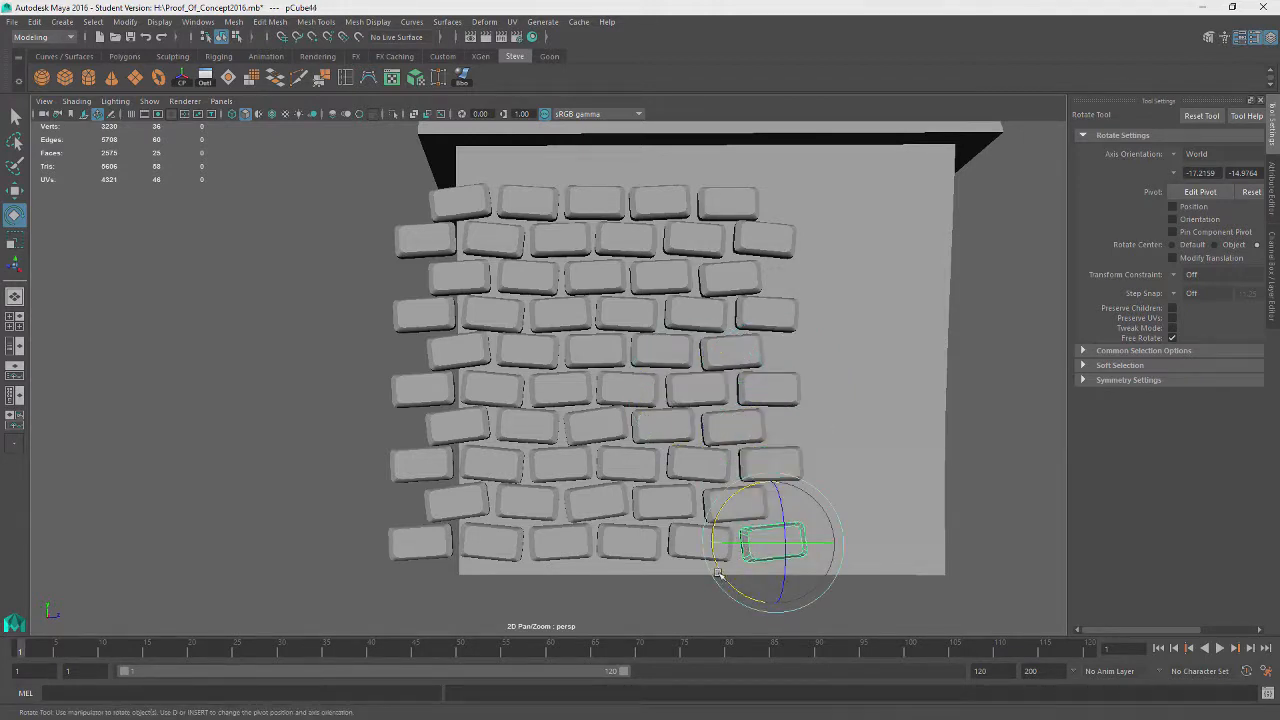
drag(714, 576, 713, 566)
Step: Tilt the second stone of the sixth row from the top and the left-end stones of the first, second, fourth and eighth rows
click(490, 388)
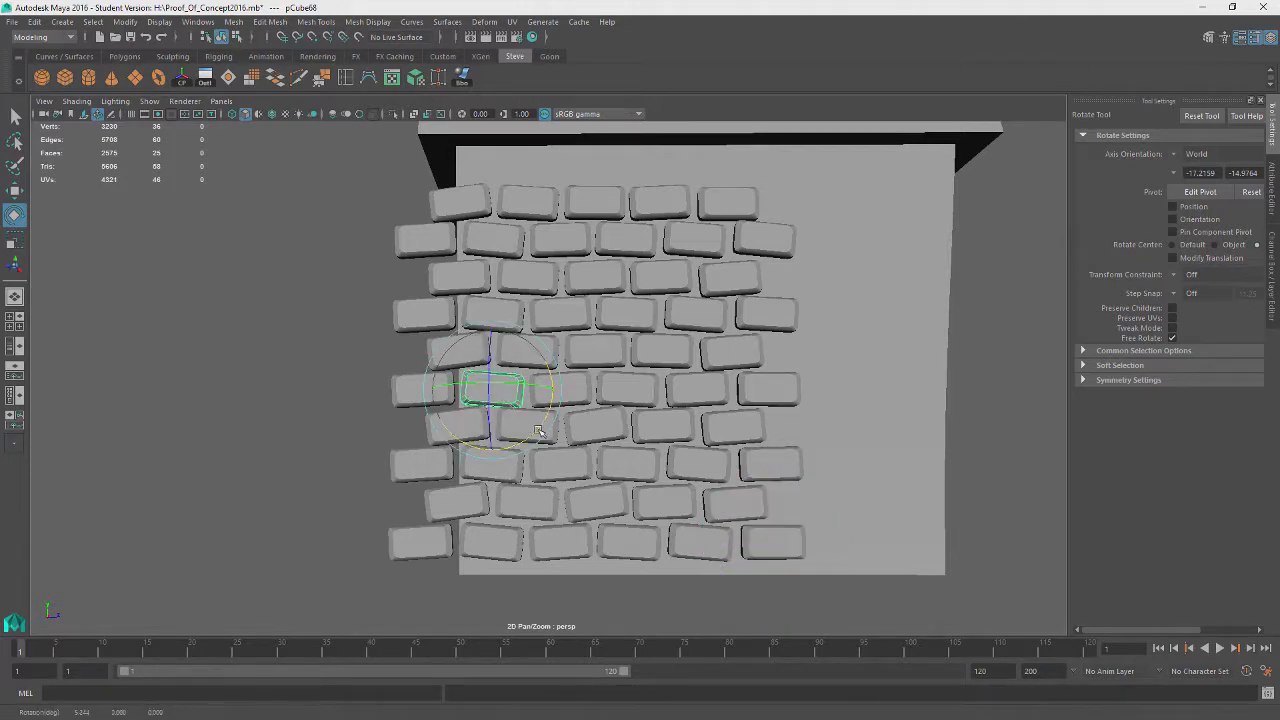
click(428, 318)
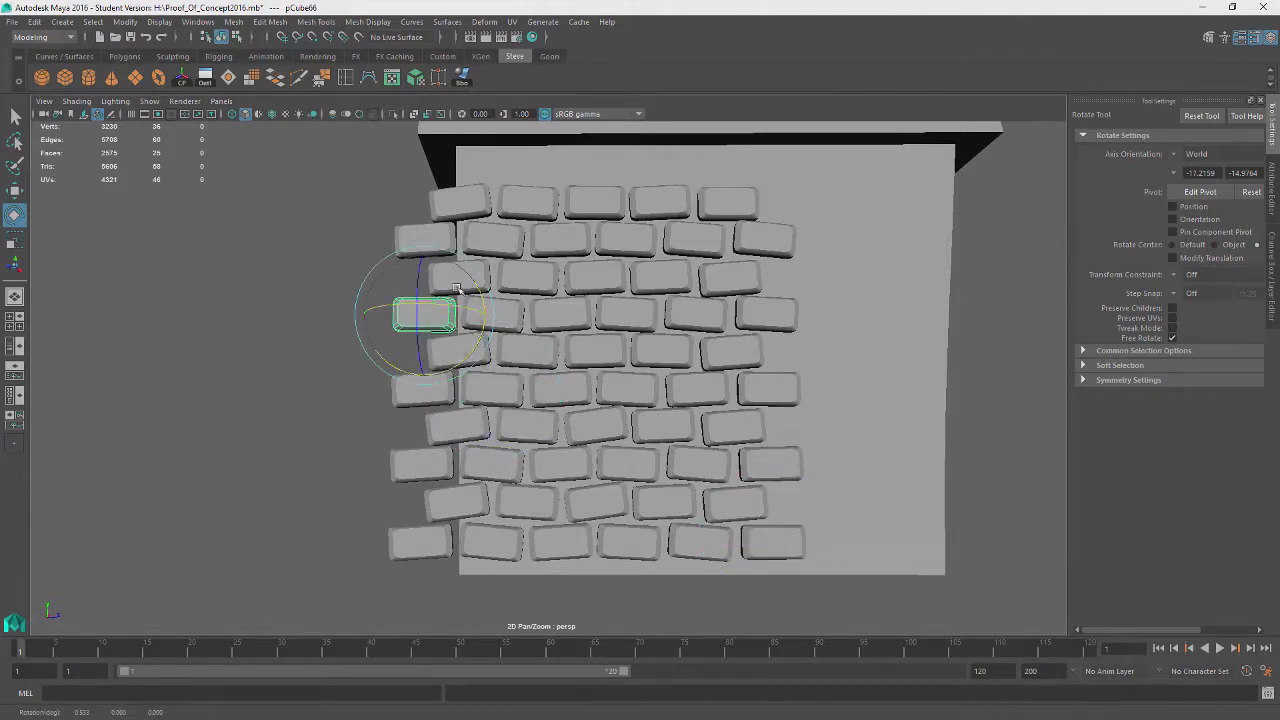
click(444, 232)
drag(483, 258, 480, 268)
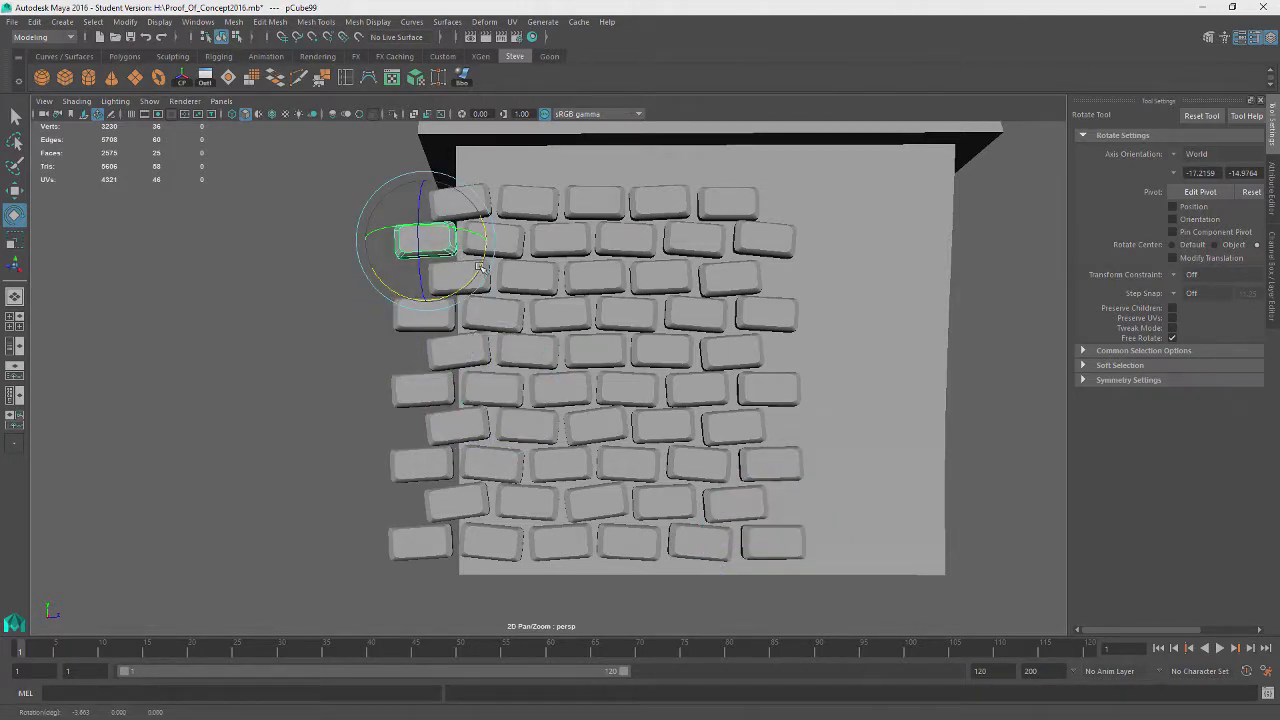
click(415, 463)
drag(481, 450, 484, 453)
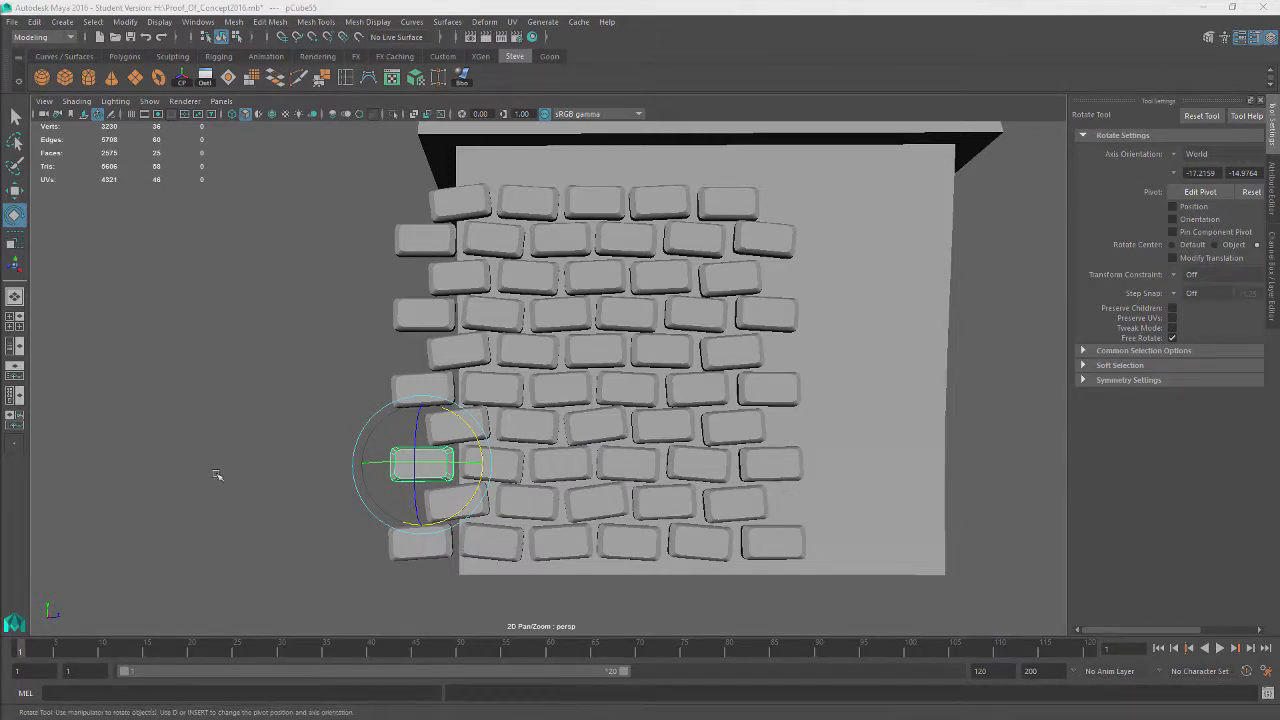
alt+drag(204, 383, 230, 390)
click(465, 225)
drag(468, 174, 479, 174)
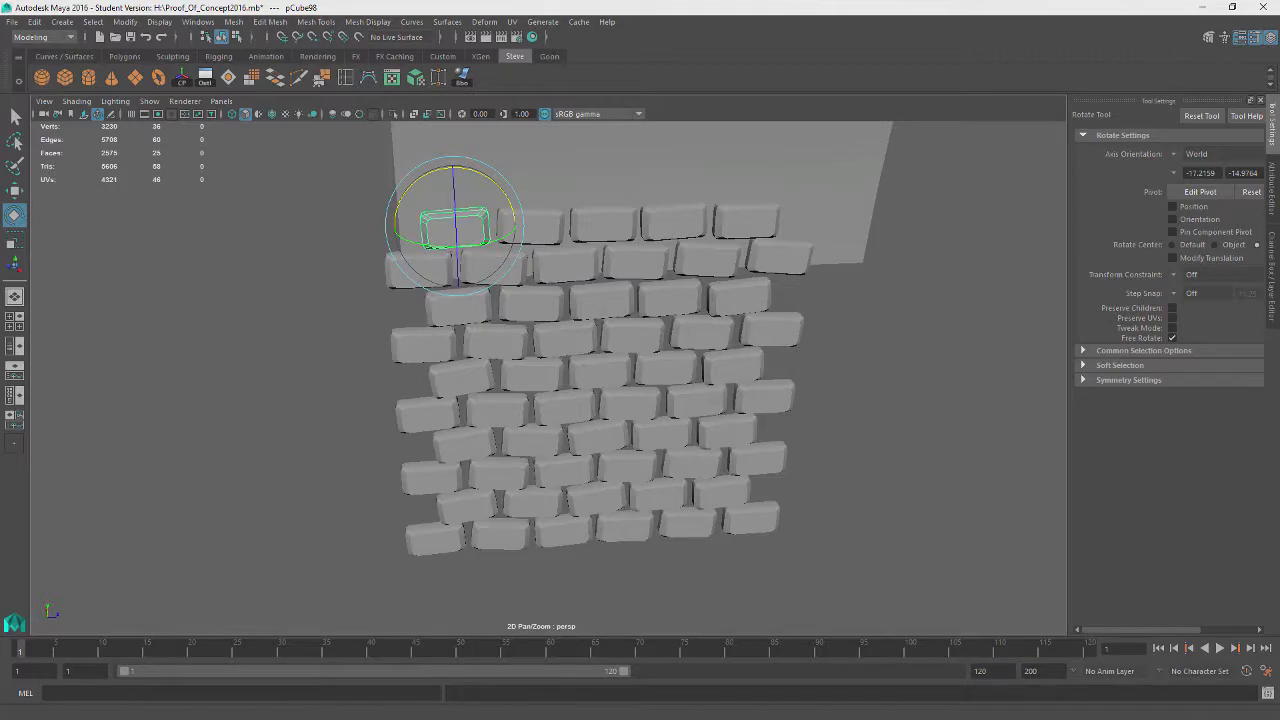
Step: Swivel scattered stones in the upper and middle rows slightly about the vertical axis so their faces are uneven in depth
alt+drag(330, 390, 909, 397)
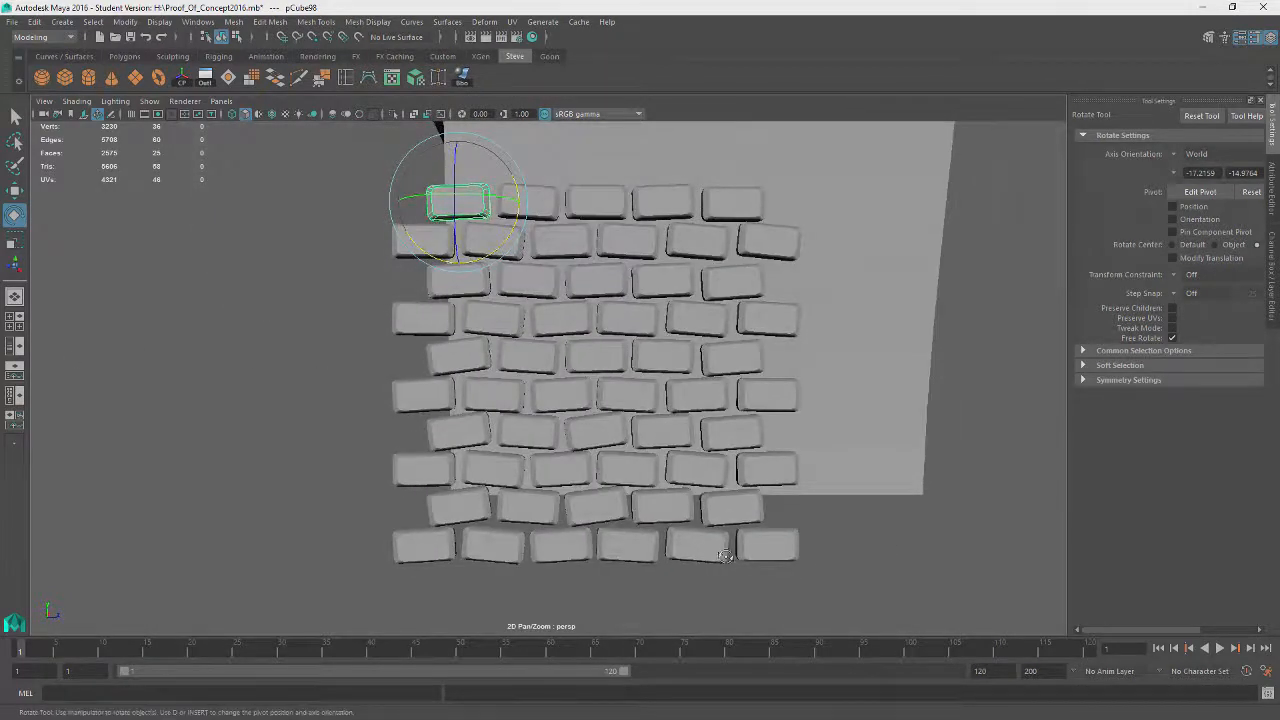
alt+drag(725, 555, 650, 402)
click(628, 392)
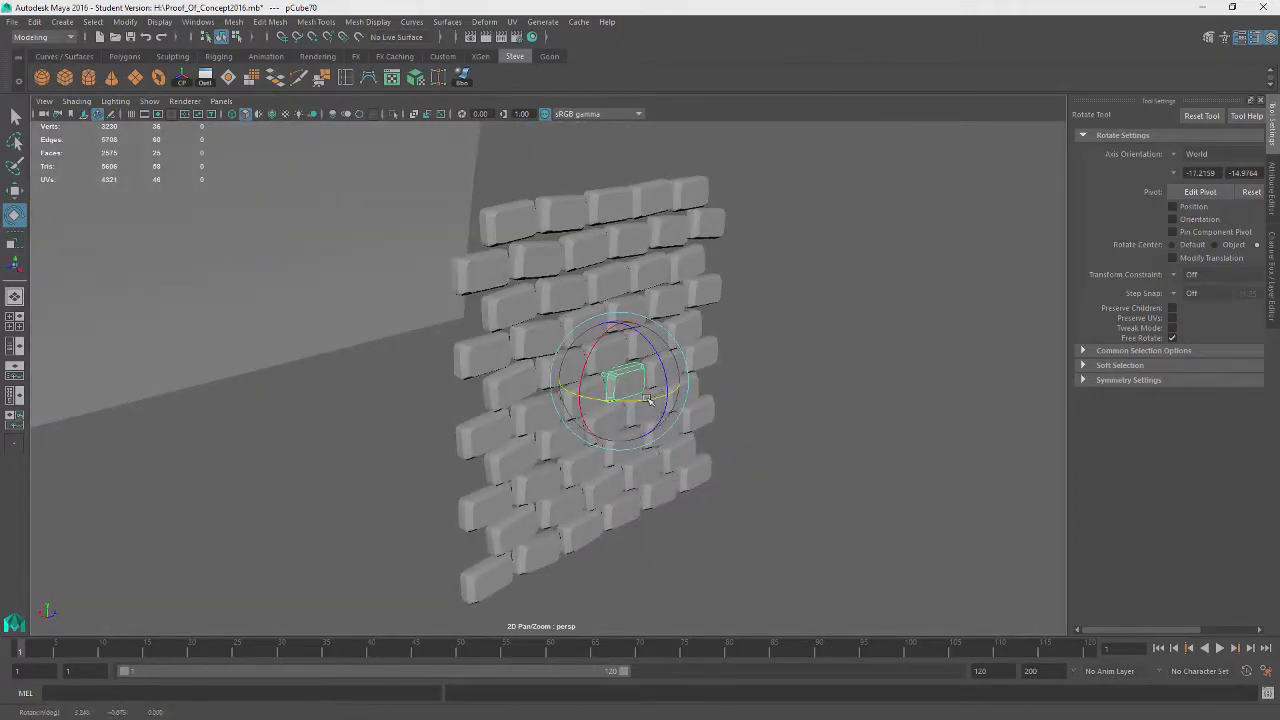
click(588, 324)
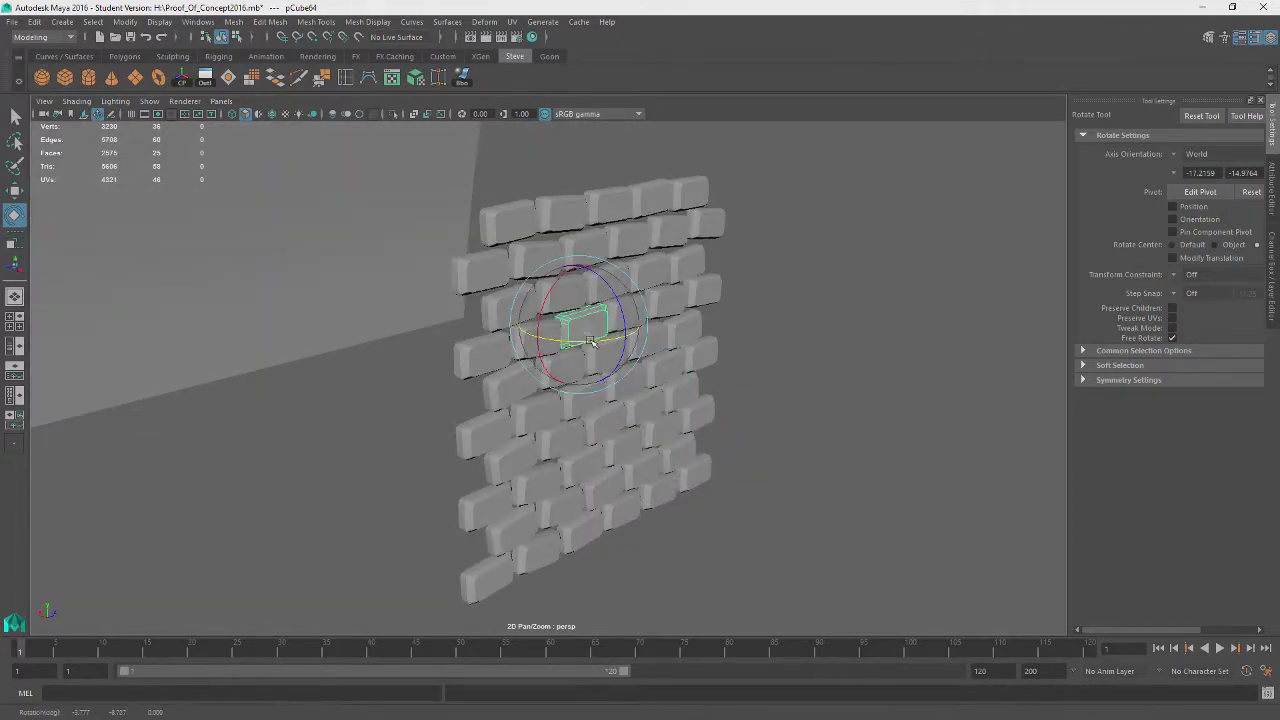
alt+drag(813, 350, 545, 330)
click(628, 316)
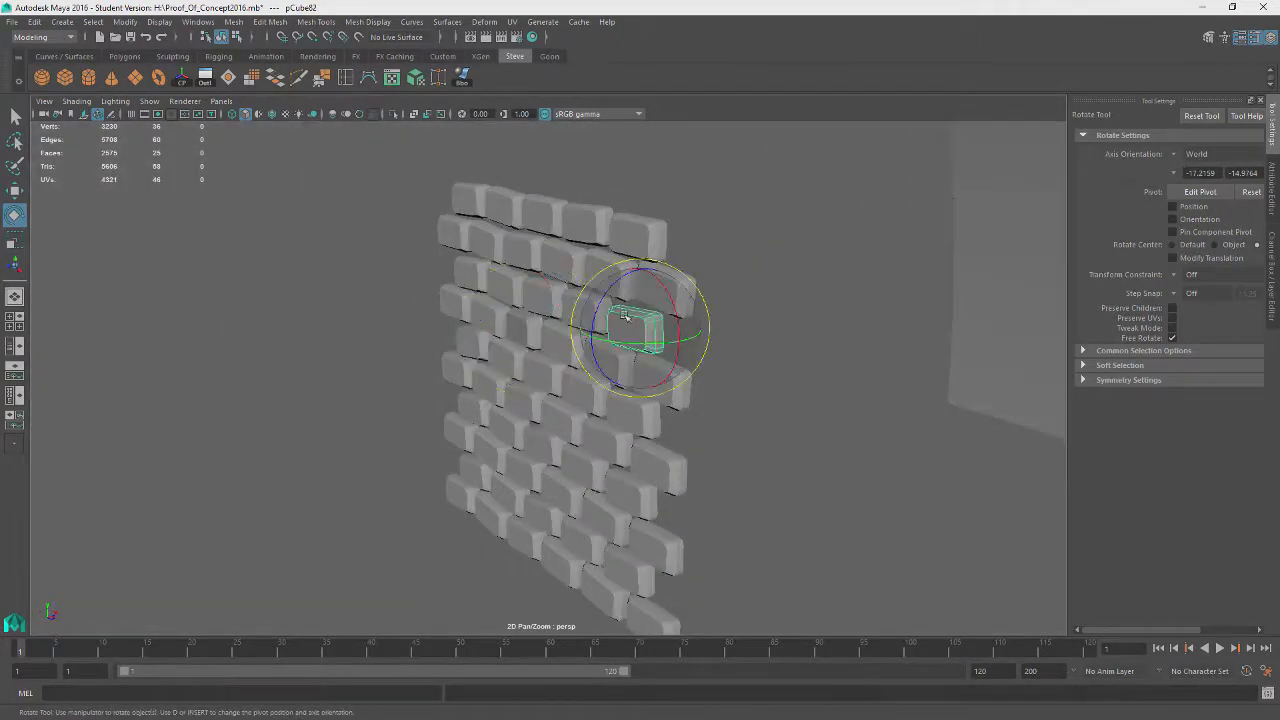
click(518, 338)
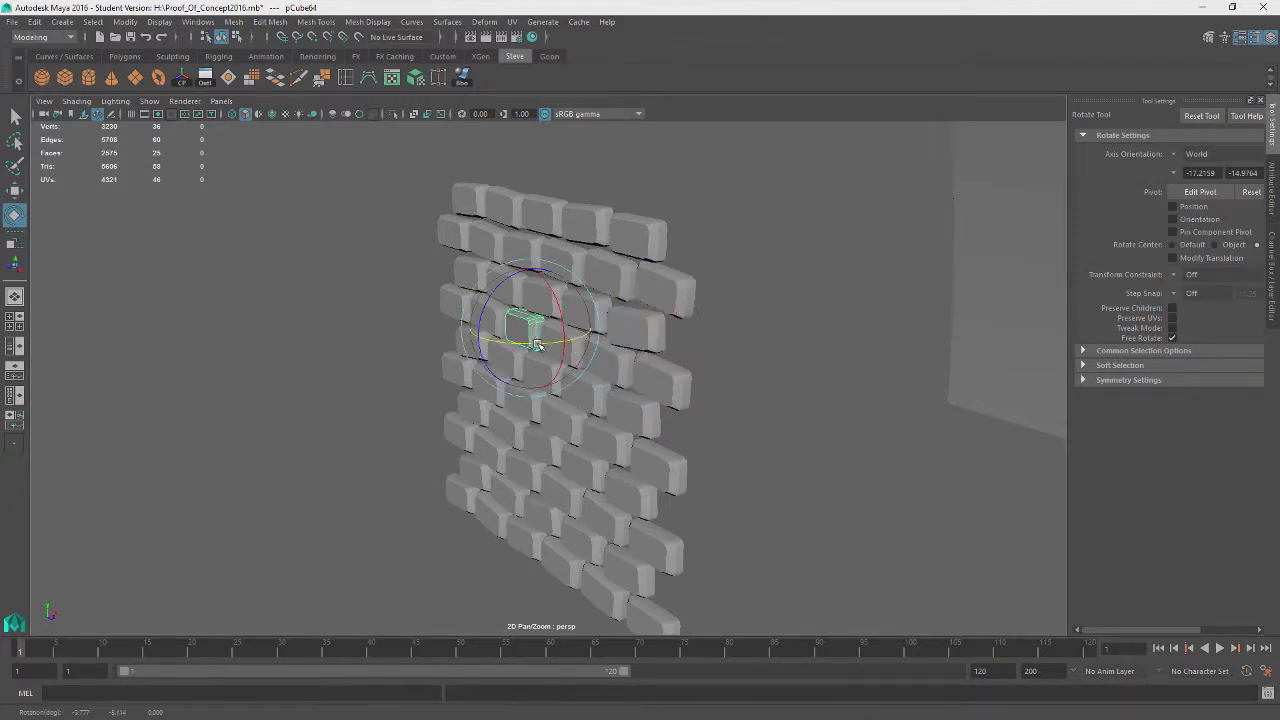
click(524, 250)
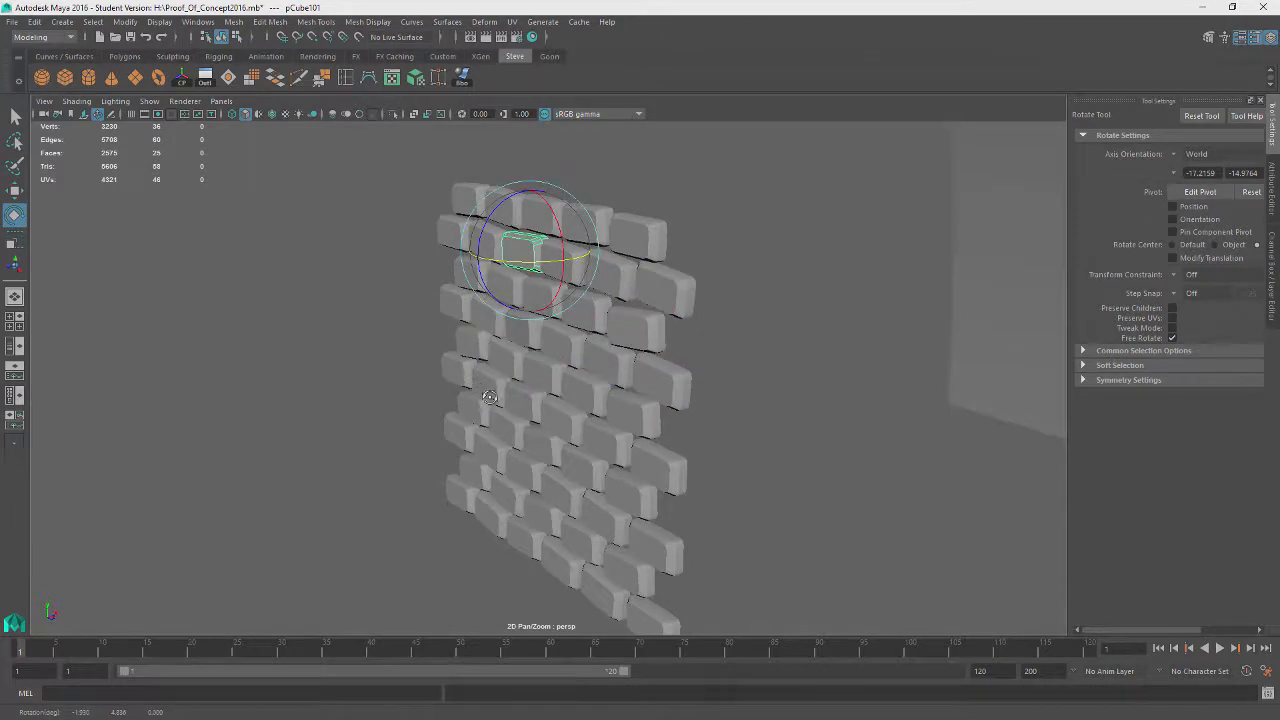
Step: Turn one stone each in the sixth, eighth and bottom rows from the top slightly out of the wall plane
alt+drag(491, 398, 565, 418)
click(533, 411)
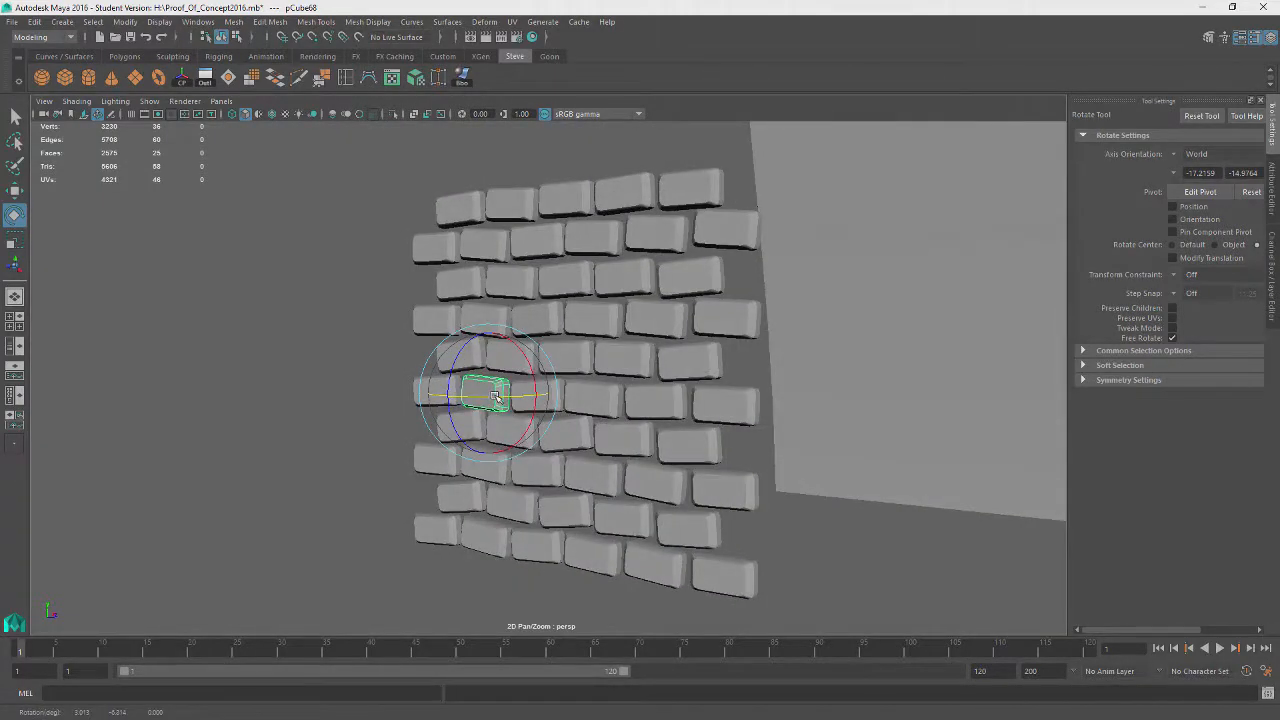
click(655, 484)
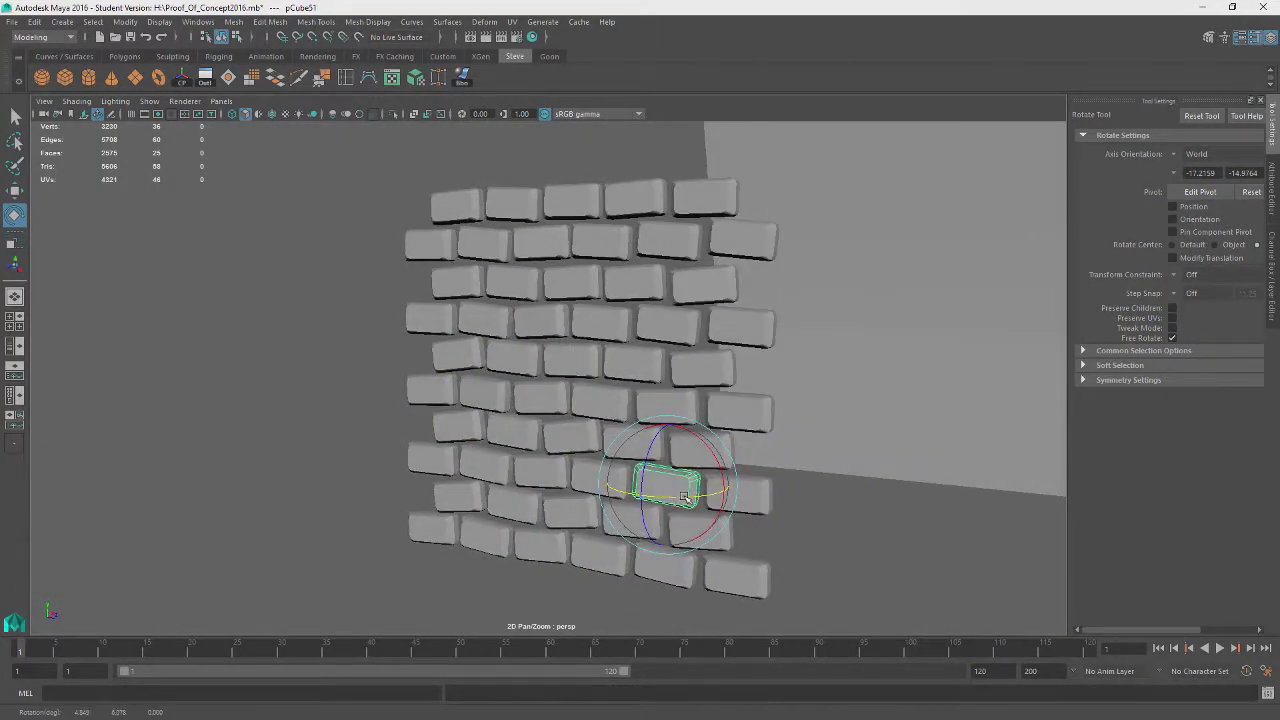
click(560, 543)
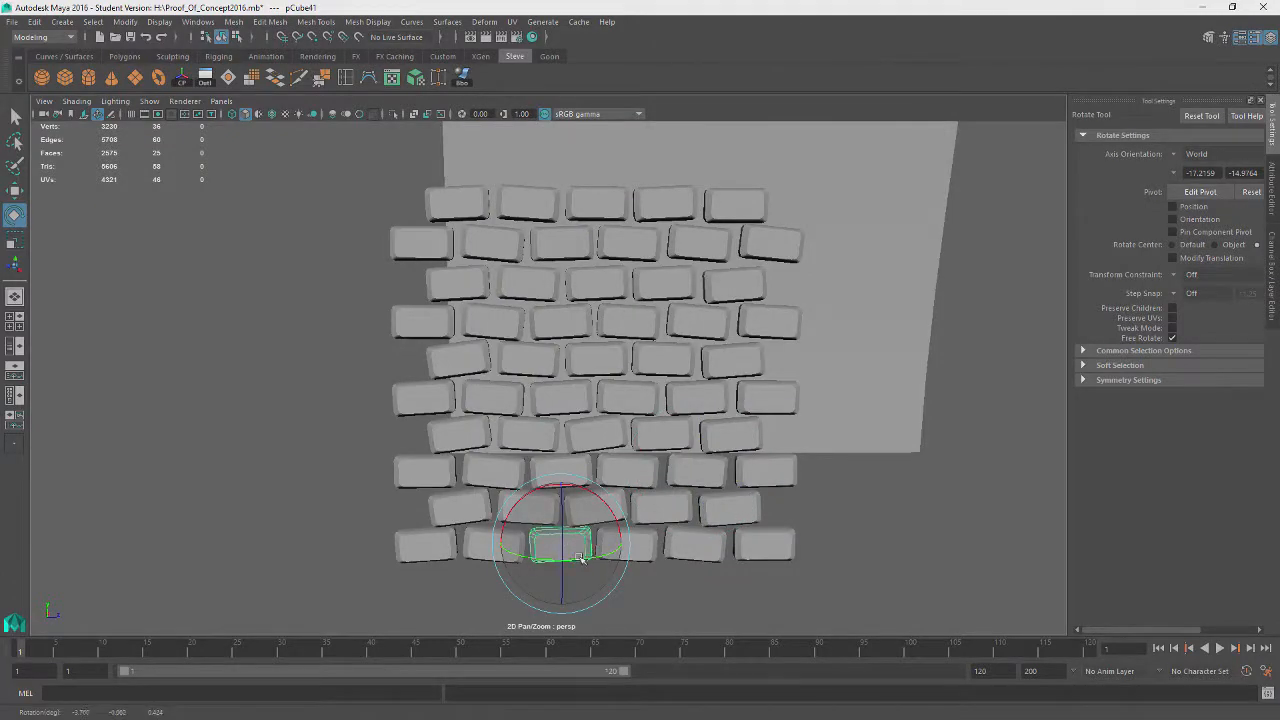